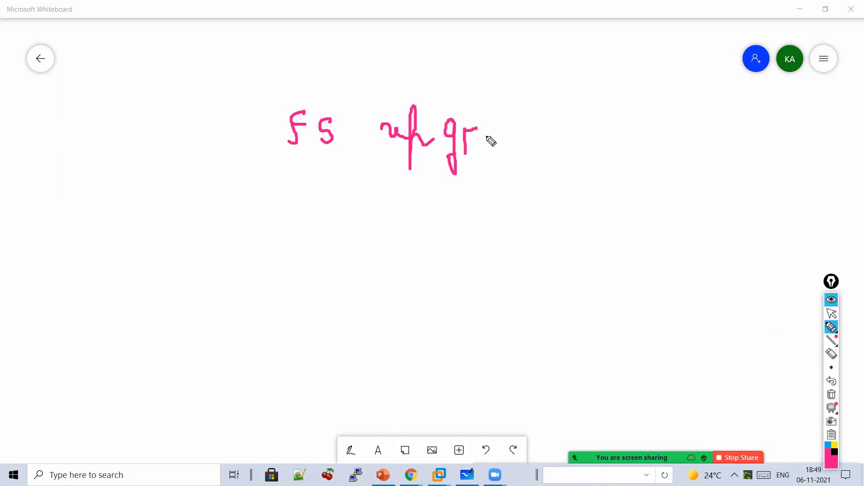
- Handwrite 'Active / Standby' under the upgrade heading, with an arrow and underline
drag(391, 185, 407, 184)
mouse_move(356, 227)
mouse_down()
mouse_move(363, 202)
mouse_move(370, 226)
mouse_up()
drag(358, 217, 369, 216)
drag(385, 215, 383, 225)
mouse_move(398, 198)
mouse_down()
mouse_move(400, 226)
mouse_move(407, 207)
mouse_up()
mouse_move(416, 211)
mouse_down()
mouse_move(416, 225)
mouse_move(433, 208)
mouse_move(466, 235)
mouse_up()
mouse_move(501, 206)
mouse_down()
mouse_move(493, 226)
mouse_move(518, 231)
mouse_up()
mouse_move(497, 217)
mouse_down()
mouse_move(620, 230)
mouse_move(642, 215)
mouse_up()
drag(644, 257, 391, 274)
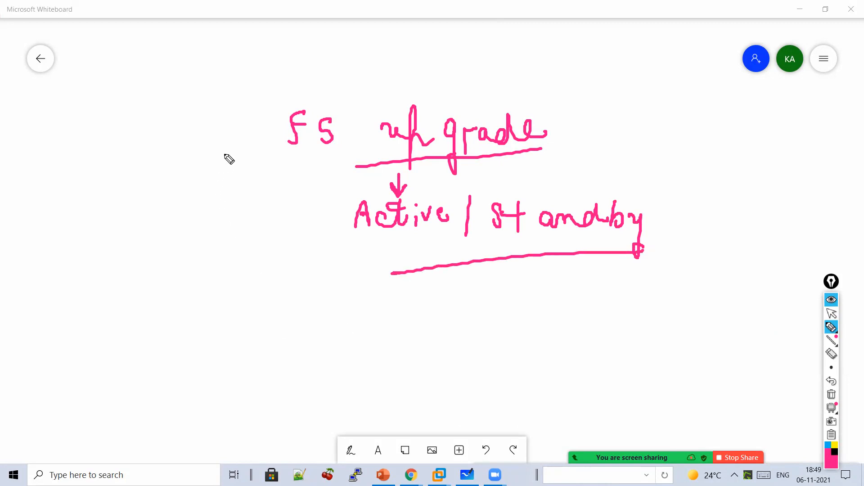
- Bracket the notes and write 'Backup → Configuration', underlined and ticked
mouse_move(290, 97)
mouse_down()
mouse_move(268, 227)
mouse_move(298, 239)
mouse_up()
mouse_move(601, 102)
mouse_down()
mouse_move(720, 287)
mouse_move(710, 314)
mouse_up()
mouse_move(234, 338)
mouse_down()
mouse_move(253, 323)
mouse_move(278, 336)
mouse_move(319, 319)
mouse_move(340, 322)
mouse_move(378, 352)
mouse_move(335, 378)
mouse_move(267, 383)
mouse_up()
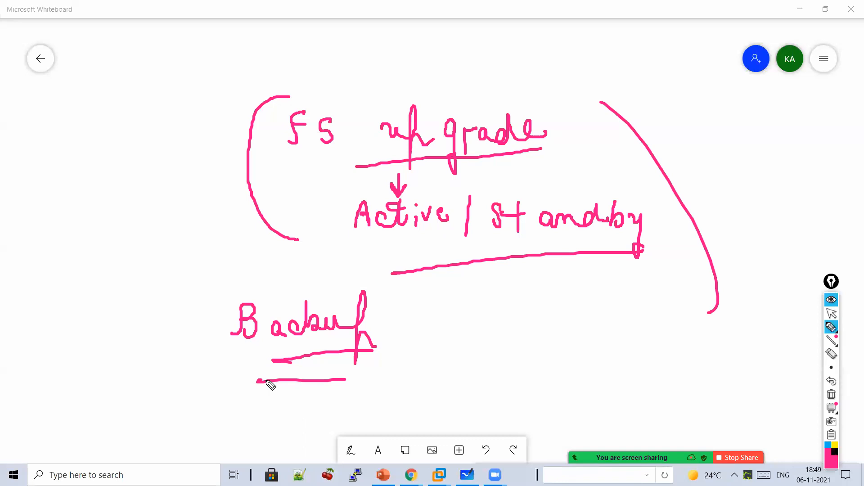
drag(396, 306, 417, 325)
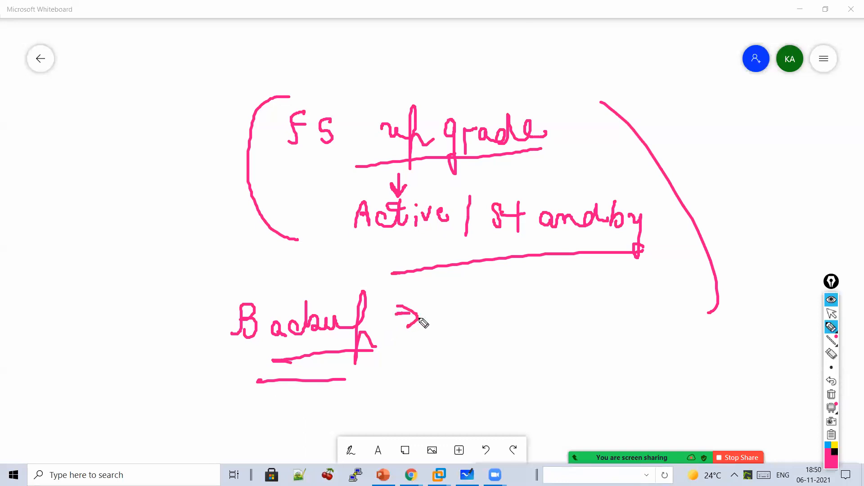
mouse_move(463, 304)
mouse_down()
mouse_move(465, 333)
mouse_move(511, 332)
mouse_move(517, 341)
mouse_move(546, 312)
mouse_move(563, 361)
mouse_move(585, 335)
mouse_move(684, 330)
mouse_move(619, 312)
mouse_up()
drag(643, 368, 486, 376)
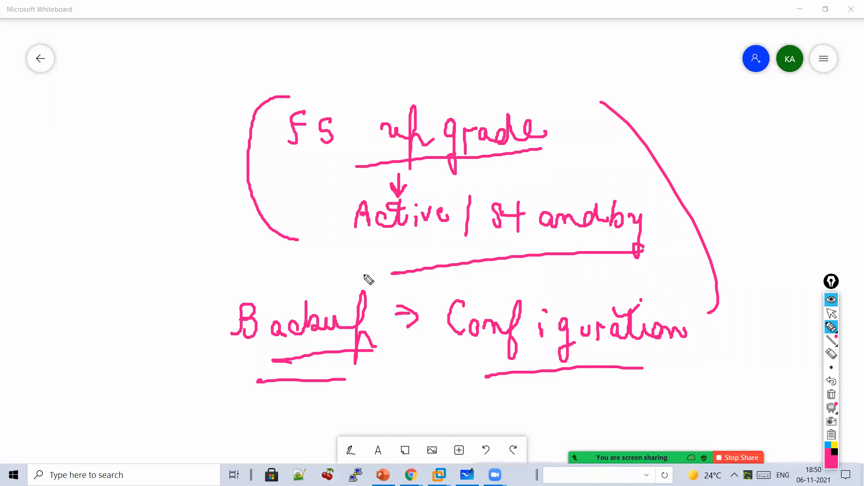
mouse_move(184, 335)
mouse_down()
mouse_move(197, 338)
mouse_move(210, 323)
mouse_up()
- Write 'CLI' with an arrow down to 'Command Line' on the left of the diagram
mouse_move(101, 141)
mouse_down()
mouse_move(103, 167)
mouse_move(155, 167)
mouse_move(139, 172)
mouse_move(128, 228)
mouse_move(143, 212)
mouse_up()
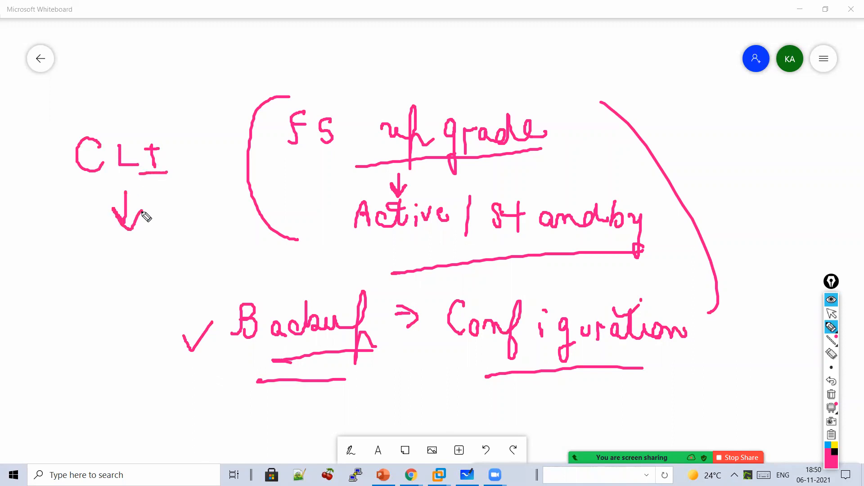
mouse_move(90, 247)
mouse_down()
mouse_move(81, 253)
mouse_move(106, 263)
mouse_move(119, 252)
mouse_move(216, 270)
mouse_up()
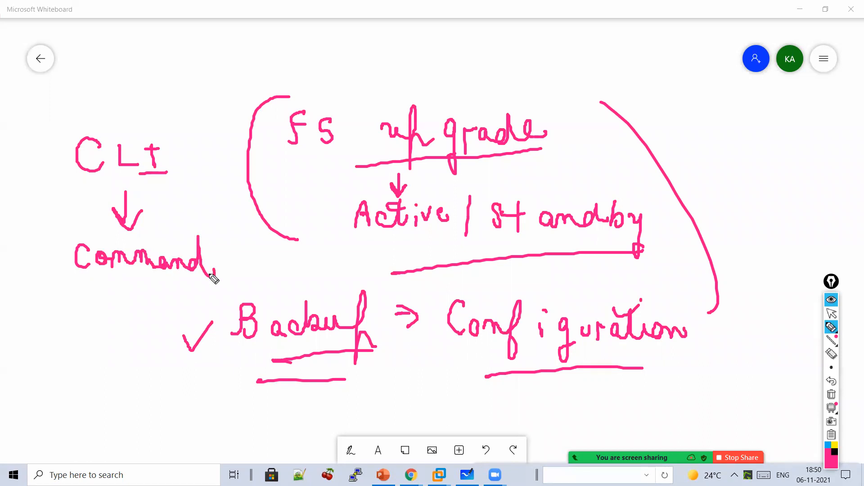
mouse_move(89, 303)
mouse_down()
mouse_move(104, 321)
mouse_move(141, 320)
mouse_move(114, 338)
mouse_move(115, 356)
mouse_up()
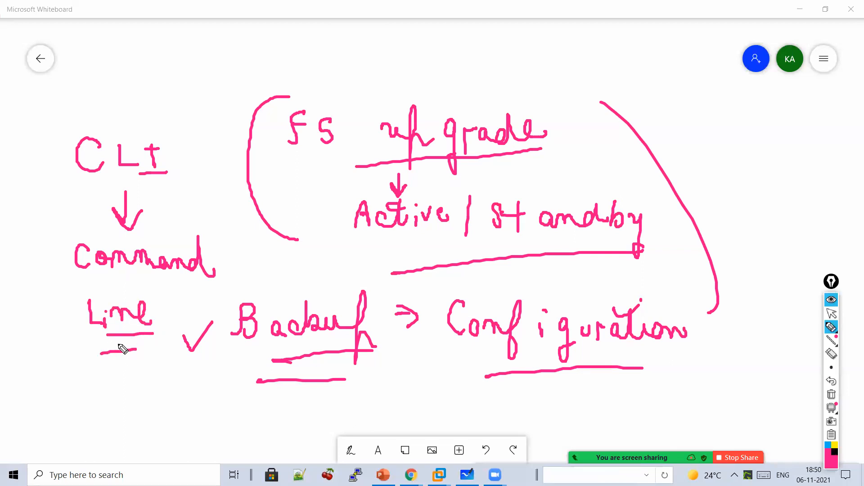
click(831, 314)
- Leave the current board and start a new blank whiteboard with the pink pen
click(39, 69)
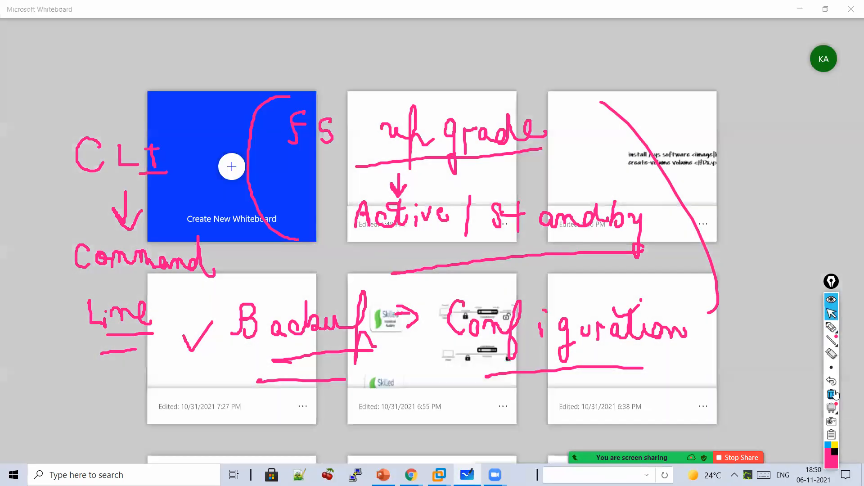
click(831, 394)
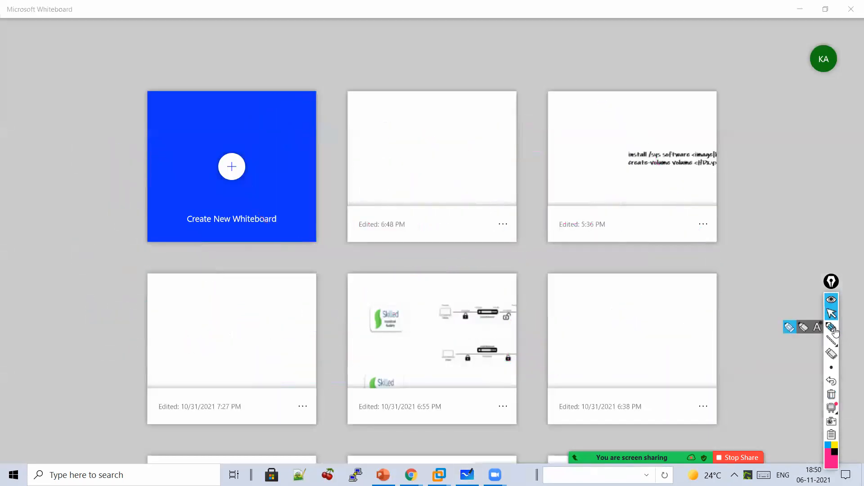
click(254, 168)
click(831, 327)
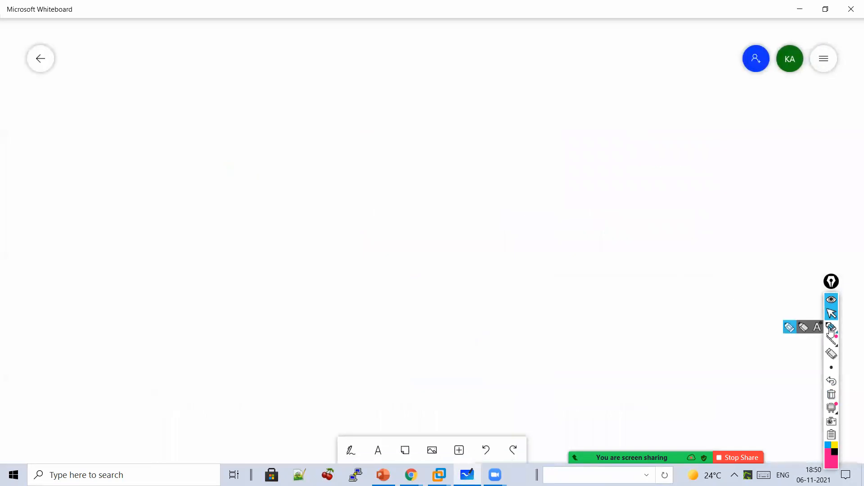
- Write the heading 'upgrade FS' and a circled step 1 'Download'
mouse_move(112, 76)
mouse_down()
mouse_move(127, 89)
mouse_move(166, 81)
mouse_move(205, 146)
mouse_move(231, 93)
mouse_move(288, 108)
mouse_move(199, 131)
mouse_move(135, 133)
mouse_up()
mouse_move(339, 75)
mouse_down()
mouse_move(341, 87)
mouse_move(377, 83)
mouse_move(388, 112)
mouse_move(351, 106)
mouse_up()
drag(212, 167, 230, 193)
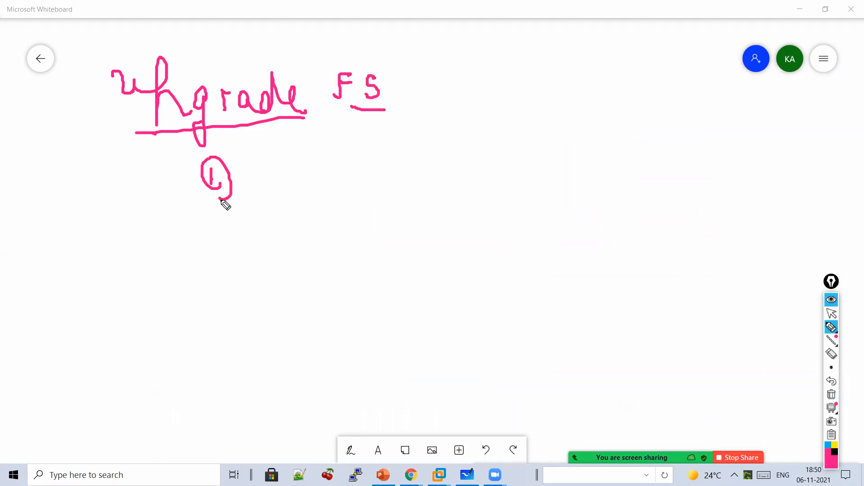
mouse_move(301, 163)
mouse_down()
mouse_move(311, 195)
mouse_move(350, 168)
mouse_move(397, 180)
mouse_up()
drag(406, 145, 410, 173)
mouse_move(421, 162)
mouse_down()
mouse_move(423, 170)
mouse_move(485, 171)
mouse_up()
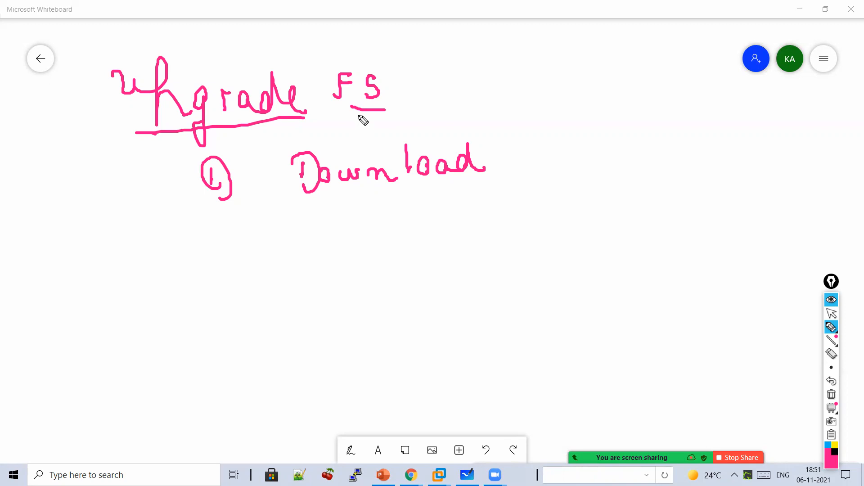
- Add '(12)' after Download with an arrow down to '13 or 14'
mouse_move(521, 140)
mouse_down()
mouse_move(510, 182)
mouse_move(522, 180)
mouse_up()
drag(542, 153, 541, 183)
drag(552, 158, 588, 178)
drag(589, 145, 598, 193)
mouse_move(544, 200)
mouse_down()
mouse_move(544, 230)
mouse_move(555, 220)
mouse_up()
mouse_move(512, 249)
mouse_down()
mouse_move(513, 276)
mouse_move(541, 279)
mouse_move(529, 279)
mouse_up()
drag(571, 261, 571, 262)
drag(584, 261, 620, 273)
drag(634, 246, 644, 276)
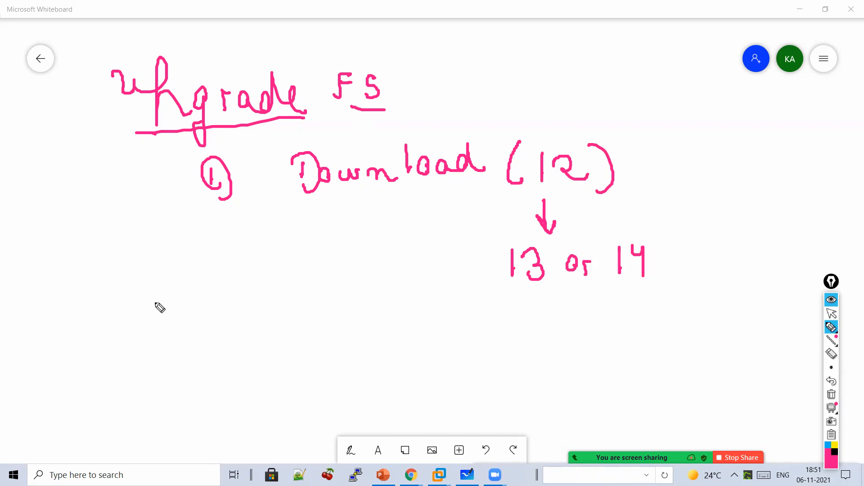
- Write a circled '12+1 =' at lower left and a curved arrow from (12) to 15
mouse_move(159, 290)
mouse_down()
mouse_move(160, 311)
mouse_move(177, 299)
mouse_move(195, 306)
mouse_move(202, 291)
mouse_up()
drag(215, 277, 217, 298)
mouse_move(182, 321)
mouse_down()
mouse_move(202, 320)
mouse_move(206, 332)
mouse_up()
mouse_move(254, 272)
mouse_down()
mouse_move(254, 297)
mouse_move(154, 330)
mouse_move(289, 308)
mouse_move(277, 314)
mouse_up()
drag(321, 289, 333, 289)
drag(325, 300, 335, 301)
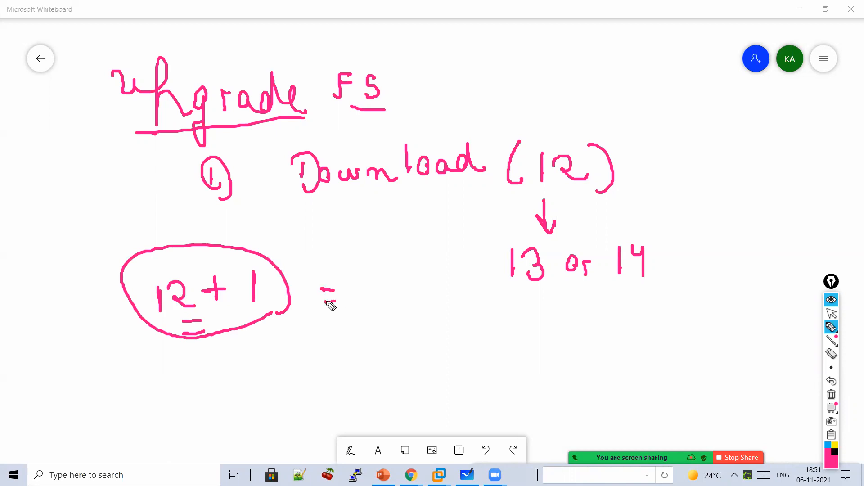
mouse_move(503, 175)
mouse_down()
mouse_move(483, 195)
mouse_move(471, 383)
mouse_up()
drag(519, 349, 519, 372)
mouse_move(532, 343)
mouse_down()
mouse_move(545, 340)
mouse_move(531, 366)
mouse_up()
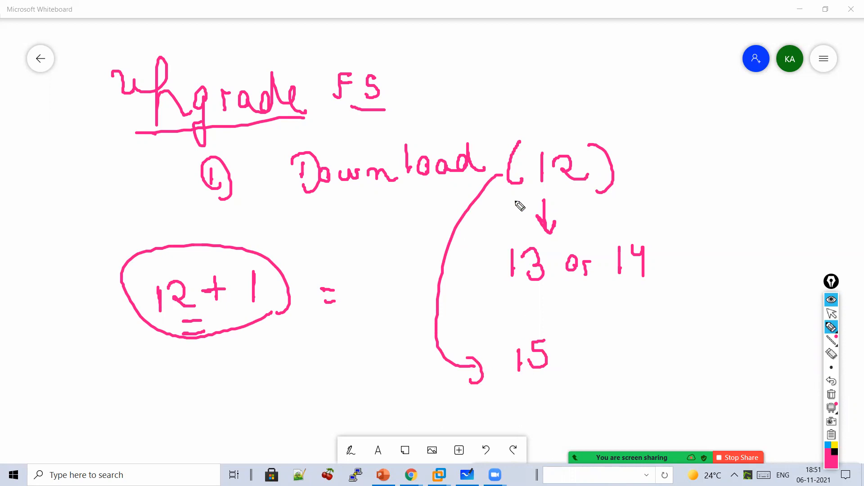
- Add '+1 = 13' after (12), with bent arrows on to 14 and 15
mouse_move(634, 169)
mouse_down()
mouse_move(654, 166)
mouse_move(643, 180)
mouse_up()
drag(679, 154, 678, 176)
drag(690, 165, 698, 165)
drag(690, 176, 699, 175)
mouse_move(731, 151)
mouse_down()
mouse_move(731, 174)
mouse_move(763, 177)
mouse_move(777, 246)
mouse_up()
drag(786, 226, 798, 235)
mouse_move(796, 224)
mouse_down()
mouse_move(797, 249)
mouse_move(760, 287)
mouse_move(775, 301)
mouse_up()
mouse_move(787, 274)
mouse_down()
mouse_move(795, 274)
mouse_move(783, 297)
mouse_up()
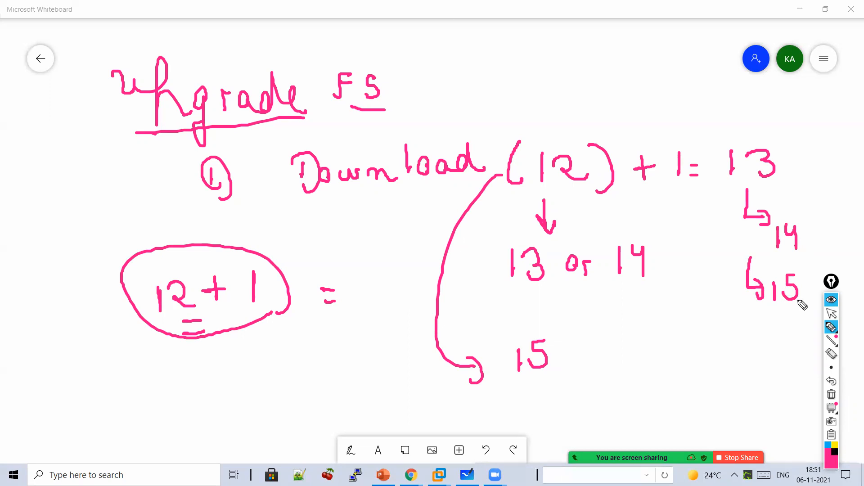
- Extend the heading to read 'Upgrade FS = n+1 formula'
mouse_move(413, 75)
mouse_down()
mouse_move(426, 73)
mouse_move(428, 82)
mouse_up()
mouse_move(458, 72)
mouse_down()
mouse_move(459, 90)
mouse_move(508, 81)
mouse_up()
mouse_move(498, 66)
mouse_down()
mouse_move(499, 90)
mouse_move(518, 92)
mouse_up()
mouse_move(529, 106)
mouse_down()
mouse_move(447, 90)
mouse_move(532, 92)
mouse_up()
mouse_move(577, 65)
mouse_down()
mouse_move(566, 129)
mouse_move(569, 96)
mouse_up()
mouse_move(588, 95)
mouse_down()
mouse_move(594, 109)
mouse_move(615, 95)
mouse_move(699, 109)
mouse_move(585, 120)
mouse_up()
drag(651, 133, 582, 130)
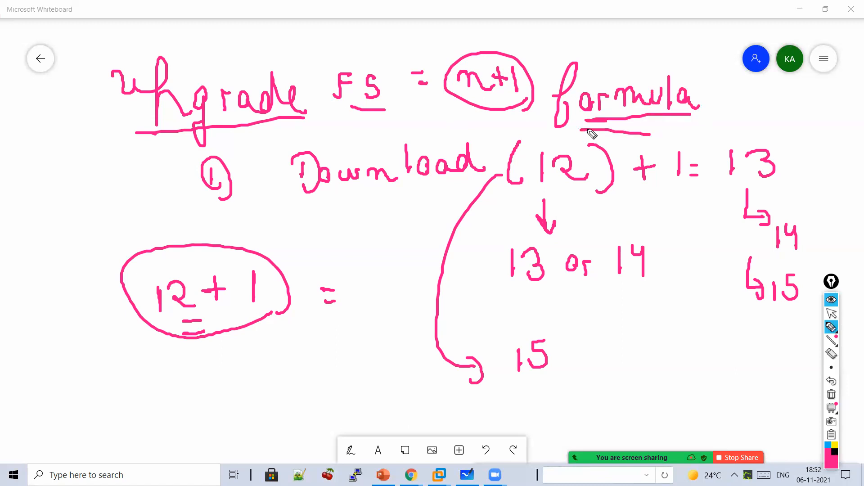
click(832, 317)
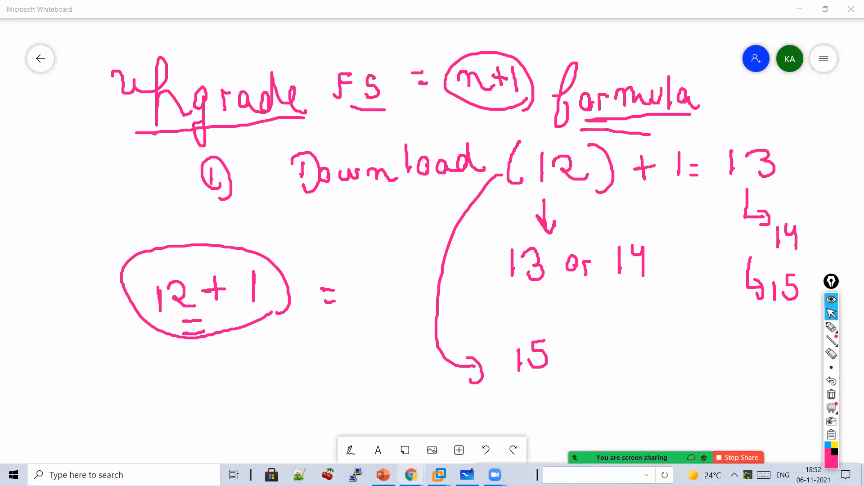
mouse_move(411, 475)
click(473, 428)
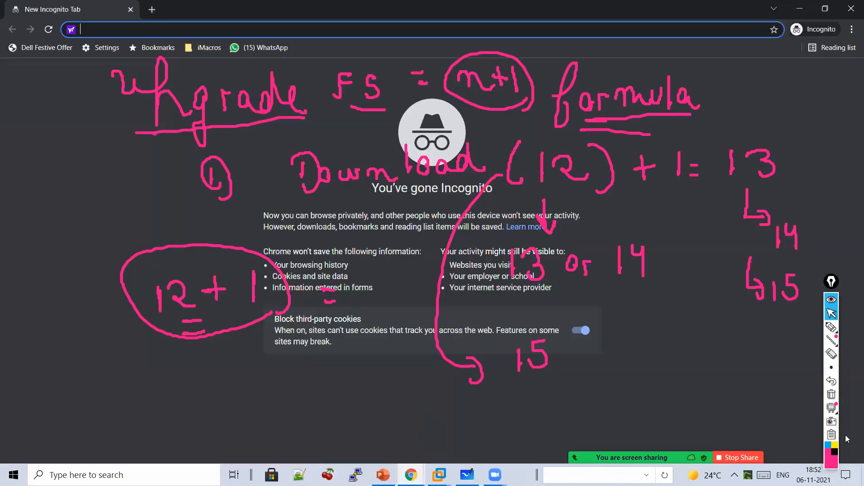
click(831, 407)
click(475, 33)
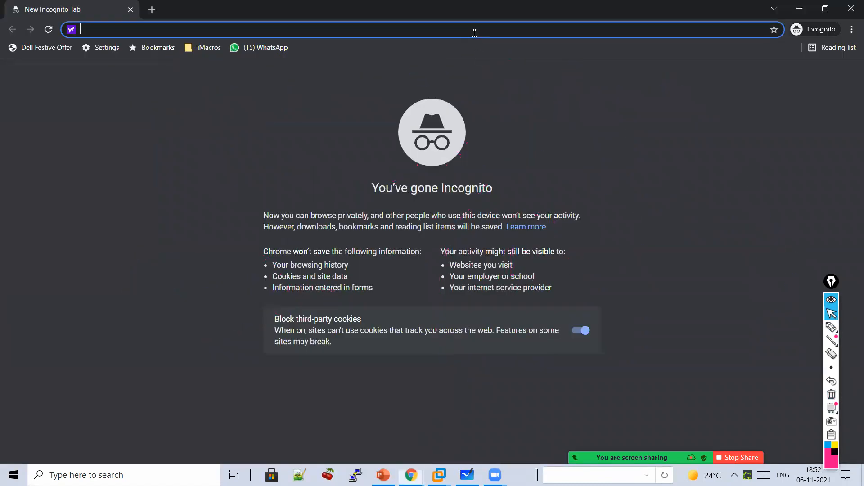
text(https://1)
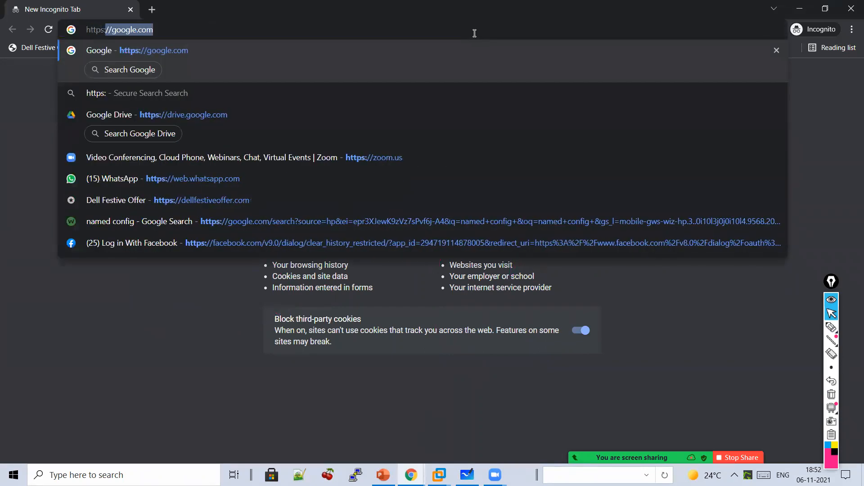
text(92.168.12)
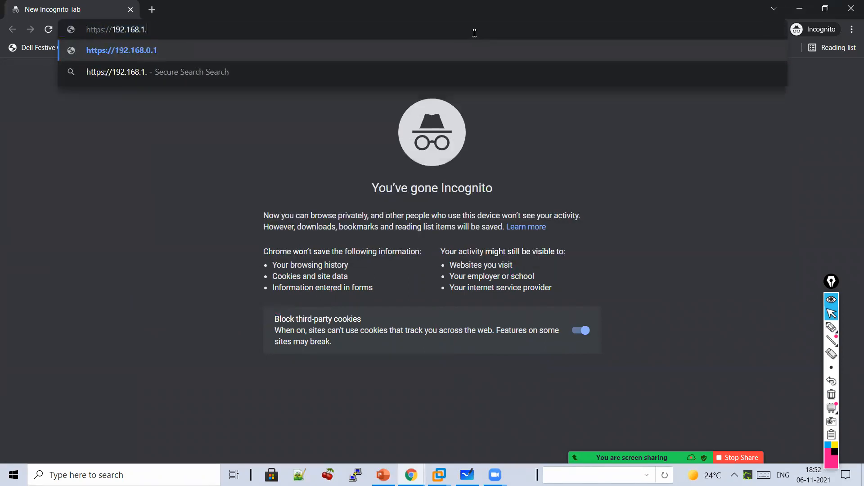
text(7.60)
key(Return)
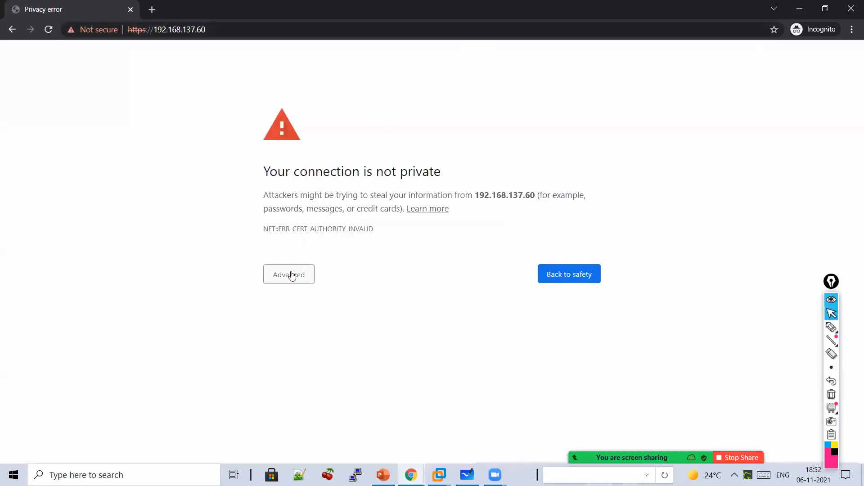
click(291, 276)
click(306, 363)
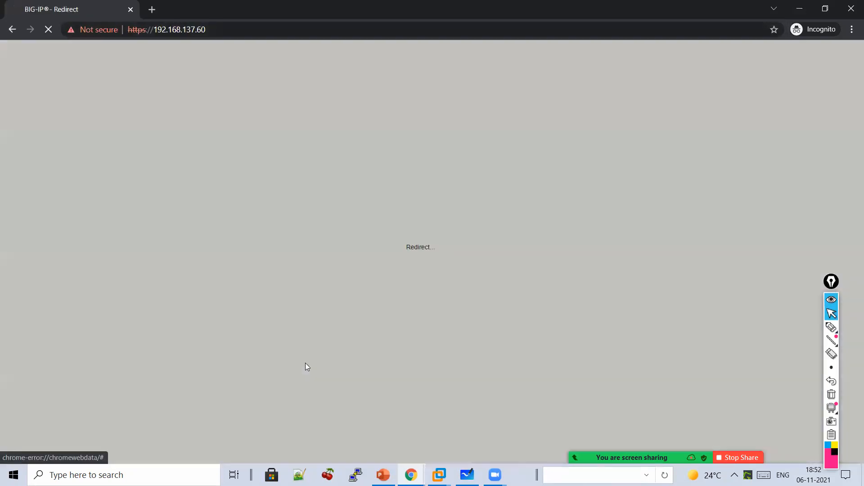
- Log in to the Configuration Utility as admin with the account password
text(admin)
key(Tab)
text(admin)
key(Return)
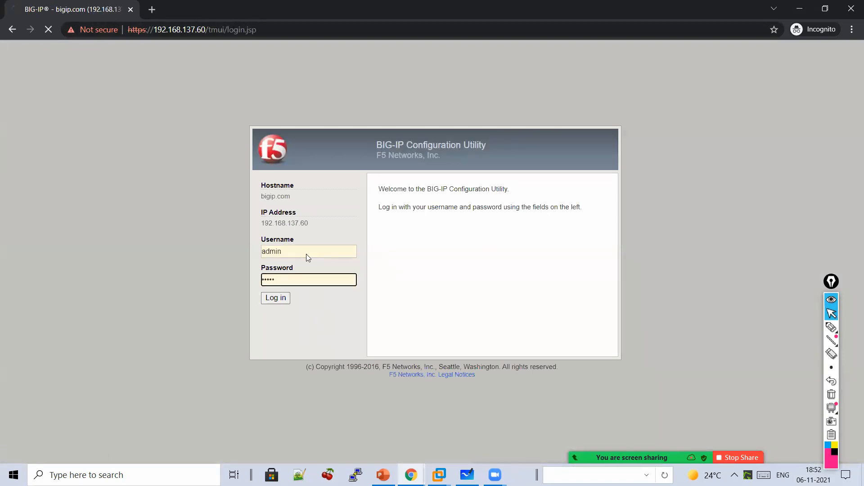
- Open the Software Management image list showing BIG-IP 12.1.0 on HD1
click(830, 328)
click(831, 300)
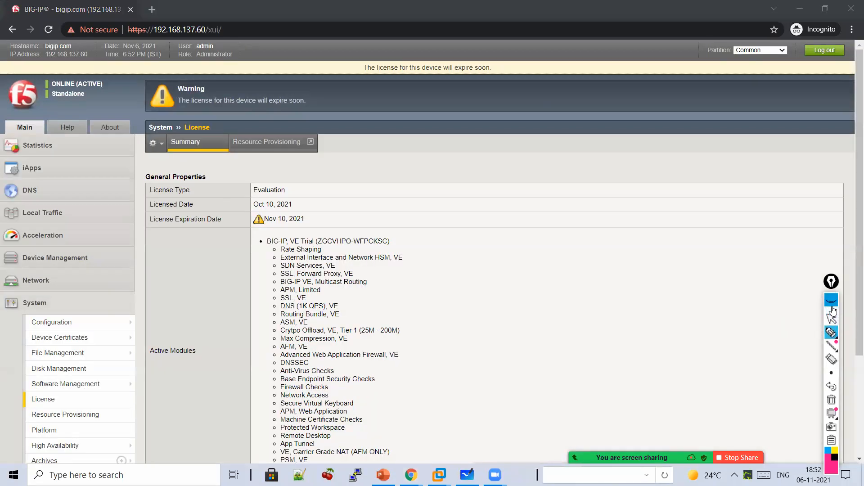
click(832, 303)
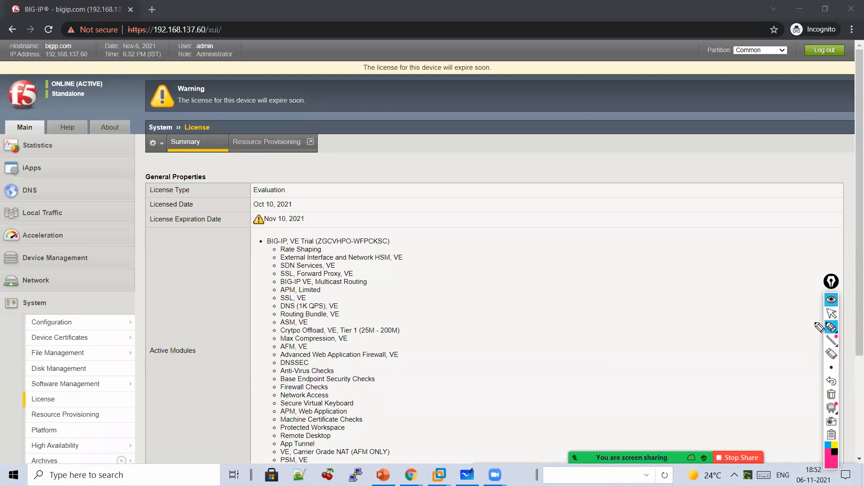
click(831, 314)
scroll(81, 293, down, 3)
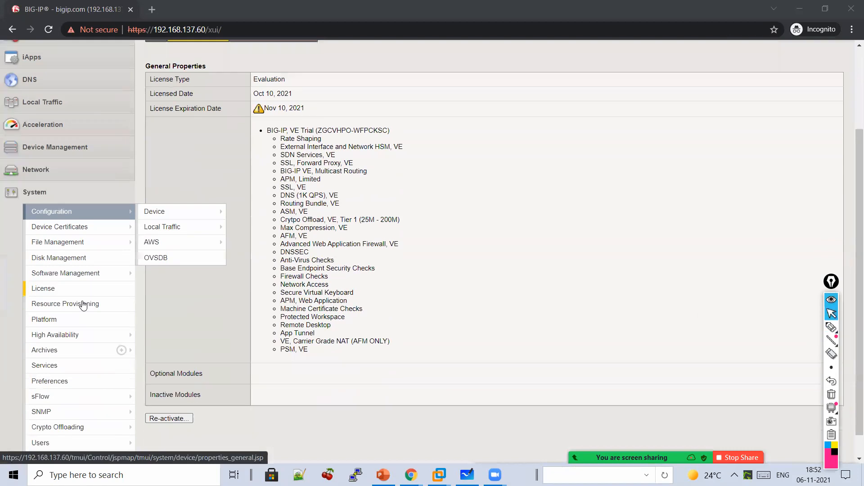
mouse_move(90, 272)
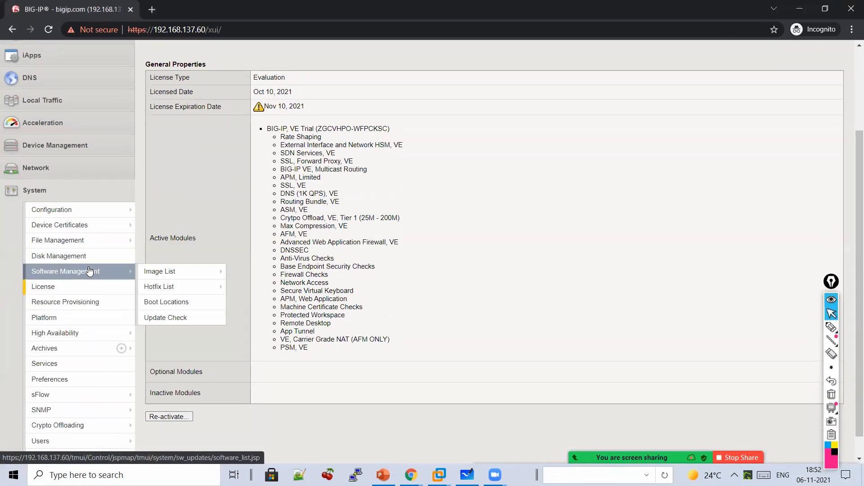
click(90, 272)
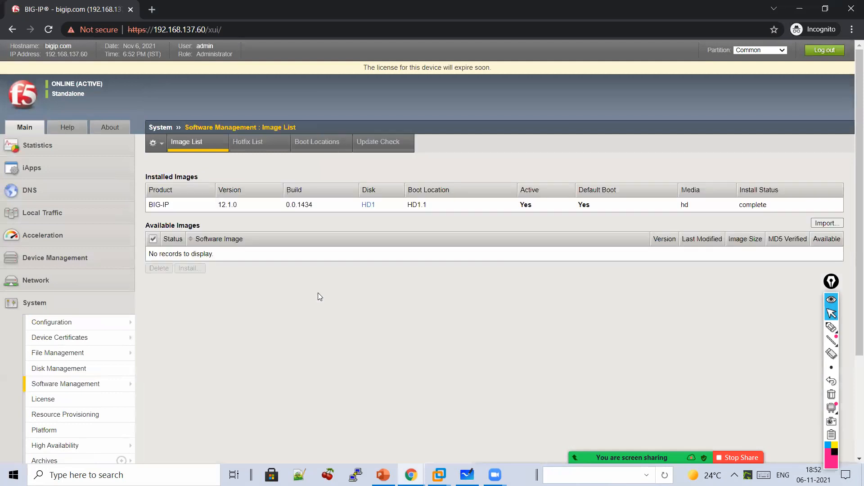
click(831, 327)
mouse_move(398, 171)
mouse_down()
mouse_move(323, 157)
mouse_move(215, 183)
mouse_move(228, 234)
mouse_move(467, 212)
mouse_move(398, 145)
mouse_up()
mouse_move(283, 300)
mouse_down()
mouse_move(348, 326)
mouse_move(293, 343)
mouse_up()
drag(368, 355, 295, 361)
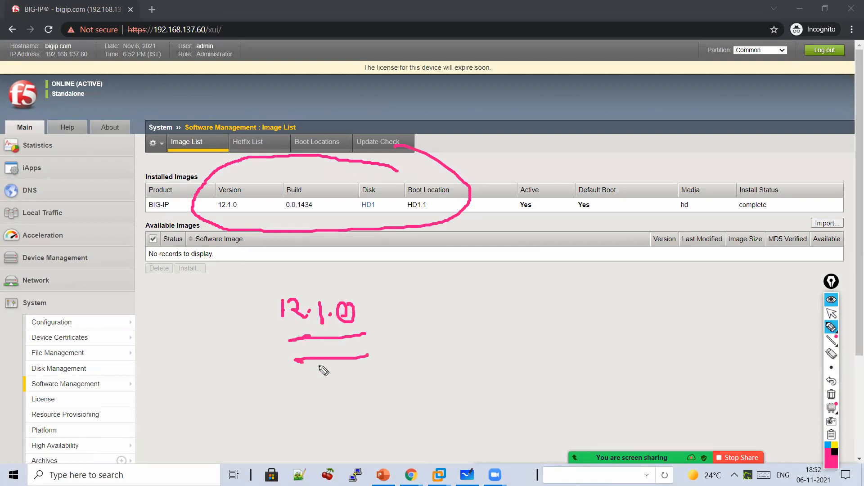
mouse_move(413, 298)
mouse_down()
mouse_move(430, 318)
mouse_move(468, 310)
mouse_move(500, 324)
mouse_up()
mouse_move(504, 291)
mouse_down()
mouse_move(521, 303)
mouse_move(515, 338)
mouse_up()
mouse_move(439, 355)
mouse_down()
mouse_move(451, 341)
mouse_move(440, 395)
mouse_move(459, 403)
mouse_move(509, 408)
mouse_move(588, 388)
mouse_move(595, 403)
mouse_up()
mouse_move(557, 136)
mouse_down()
mouse_move(555, 172)
mouse_move(569, 165)
mouse_up()
drag(522, 216, 588, 221)
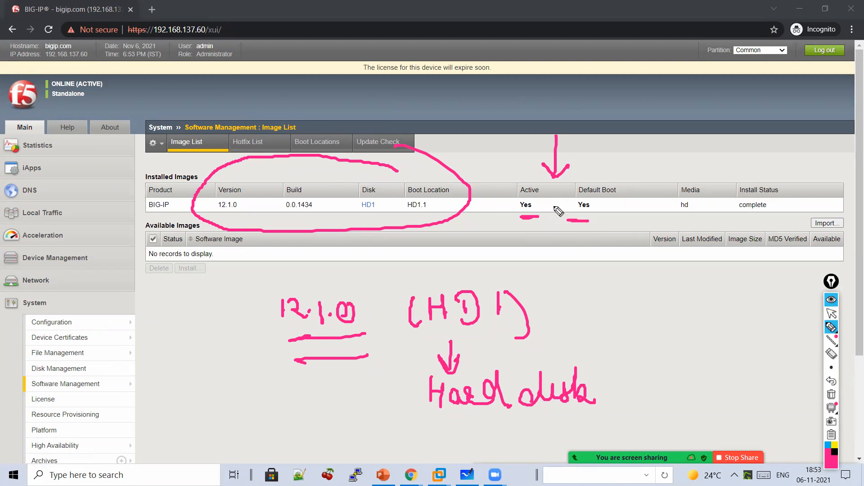
drag(529, 230, 531, 271)
mouse_move(586, 234)
mouse_down()
mouse_move(587, 275)
mouse_move(604, 276)
mouse_up()
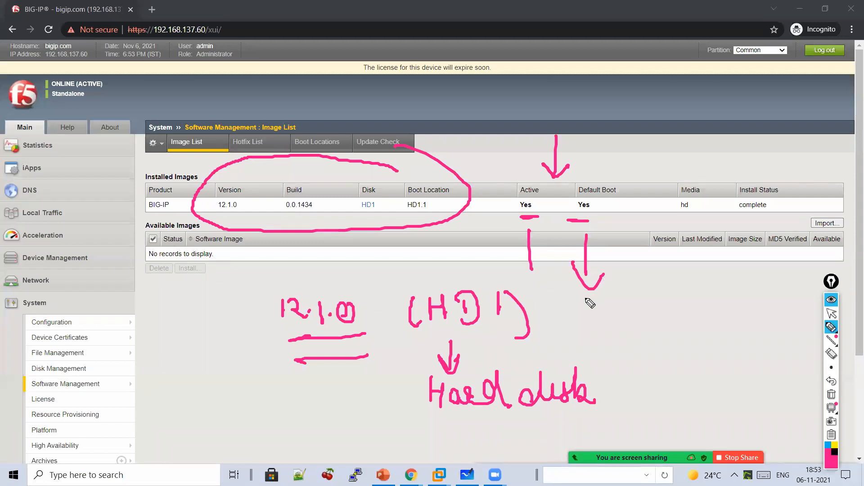
drag(615, 298, 616, 323)
mouse_move(625, 308)
mouse_down()
mouse_move(637, 313)
mouse_move(630, 325)
mouse_up()
mouse_move(656, 316)
mouse_down()
mouse_move(673, 321)
mouse_move(698, 309)
mouse_move(681, 356)
mouse_up()
click(681, 311)
mouse_move(671, 343)
mouse_down()
mouse_move(680, 356)
mouse_move(688, 350)
mouse_up()
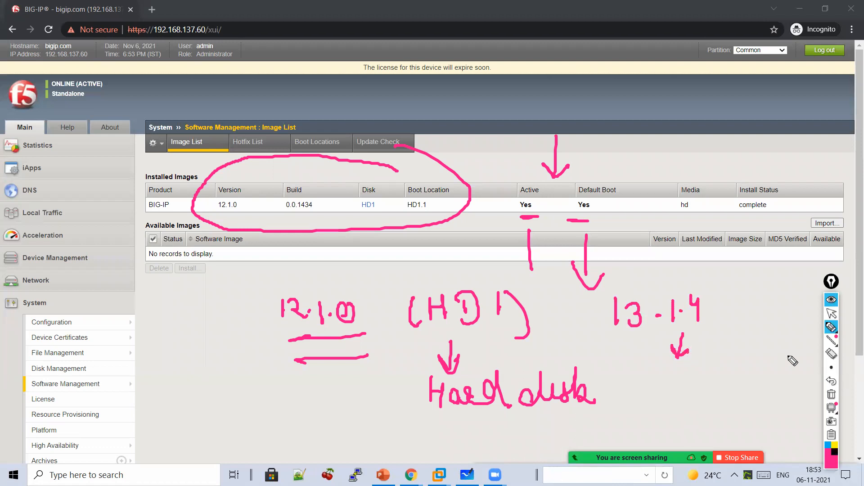
click(831, 395)
click(832, 326)
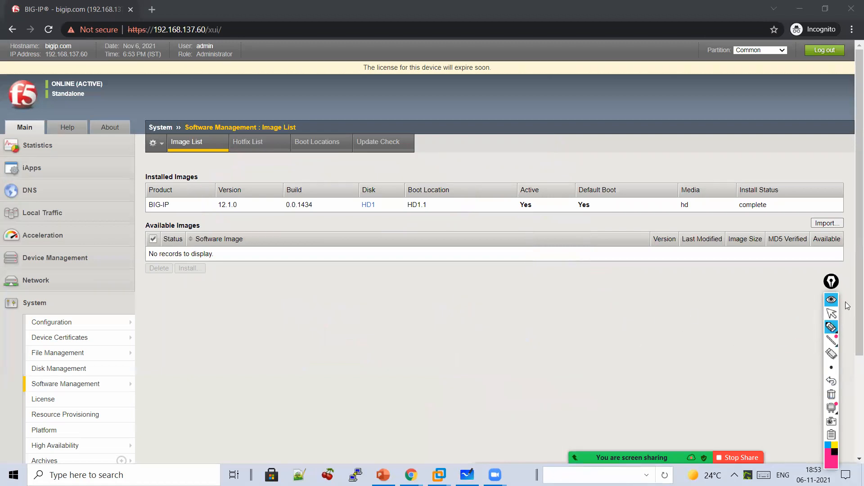
click(831, 313)
- Handwrite 'Download → Install' beneath Available Images, arrowed from 12.1.0
scroll(90, 321, down, 2)
mouse_move(96, 329)
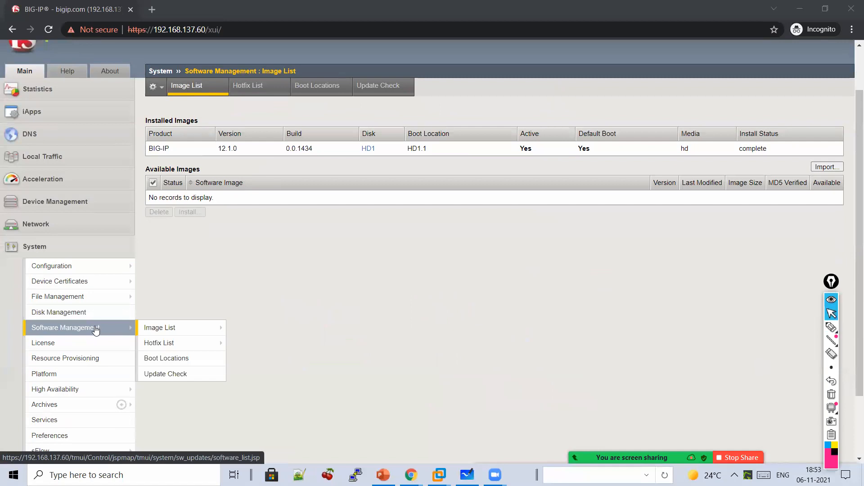
scroll(95, 329, up, 2)
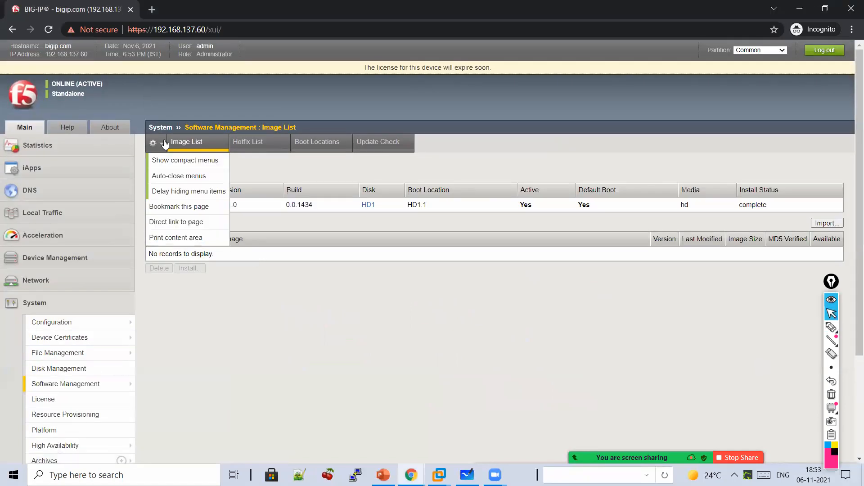
click(834, 330)
drag(241, 218, 291, 246)
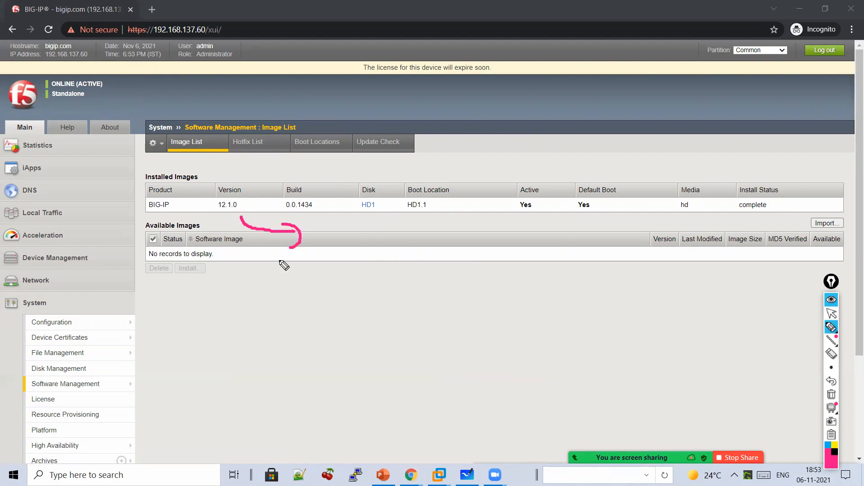
mouse_move(288, 279)
mouse_down()
mouse_move(410, 297)
mouse_move(481, 278)
mouse_move(525, 292)
mouse_move(559, 280)
mouse_move(559, 293)
mouse_move(613, 276)
mouse_move(621, 263)
mouse_up()
mouse_move(646, 299)
mouse_down()
mouse_move(671, 288)
mouse_move(709, 299)
mouse_up()
drag(621, 276, 664, 270)
- Circle the Import area and return to the BIG-IP browser window
mouse_move(806, 201)
mouse_down()
mouse_move(843, 257)
mouse_move(841, 200)
mouse_move(811, 206)
mouse_up()
click(825, 313)
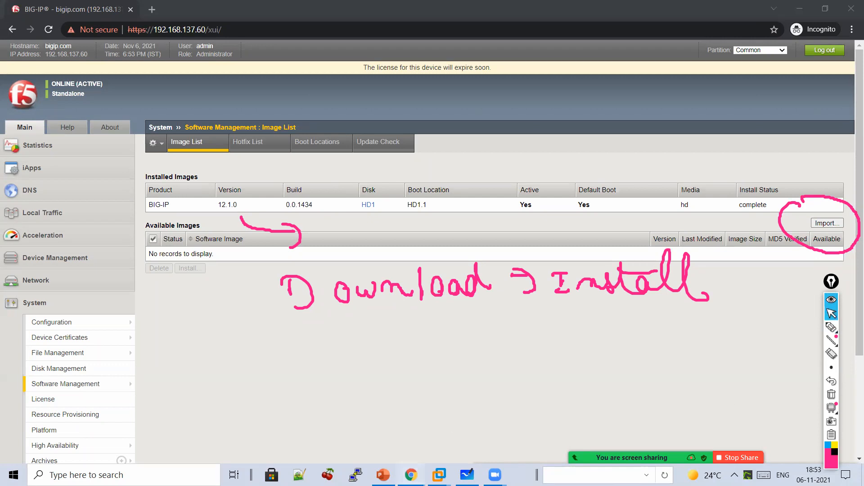
click(411, 475)
click(475, 428)
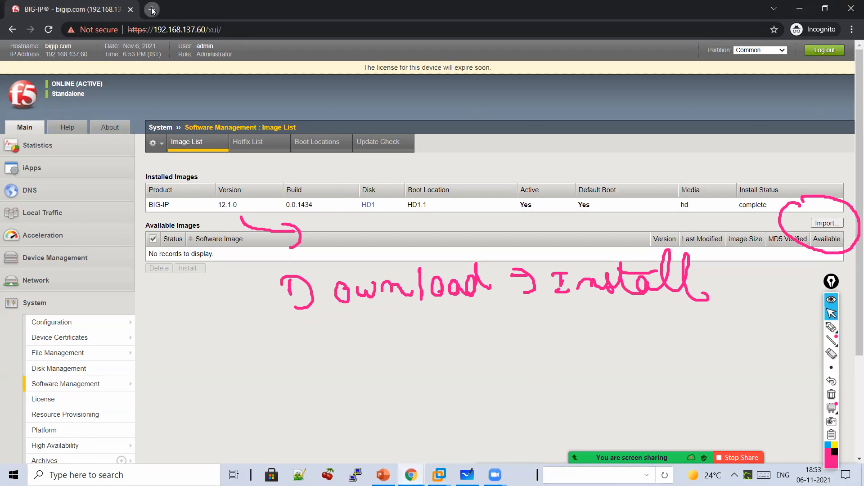
- Open downloads.f5.com in a new private tab and sign in with the F5 account
click(152, 10)
text(dow)
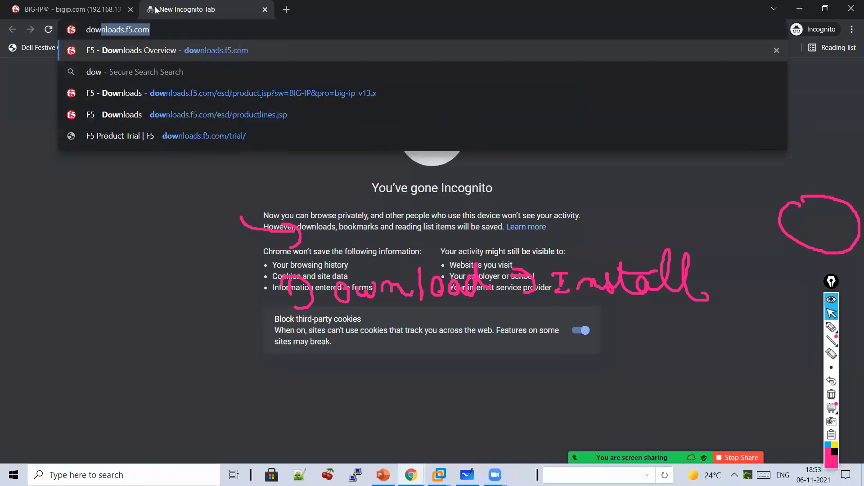
key(Return)
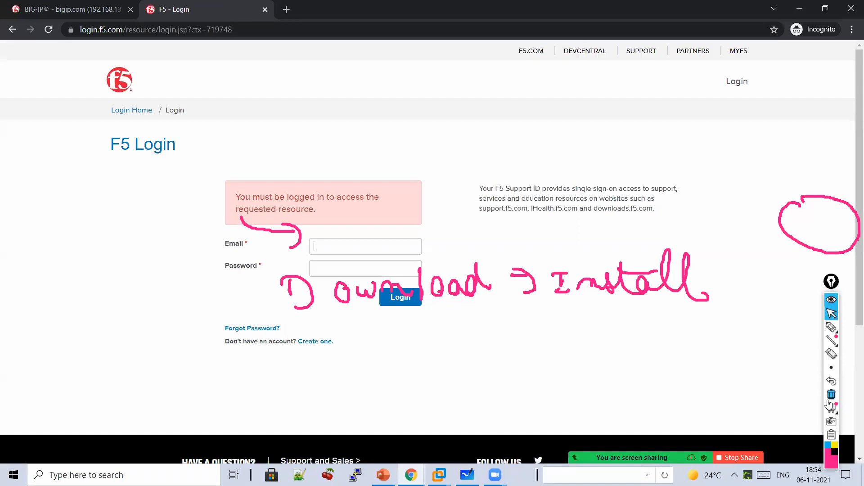
click(831, 395)
click(827, 328)
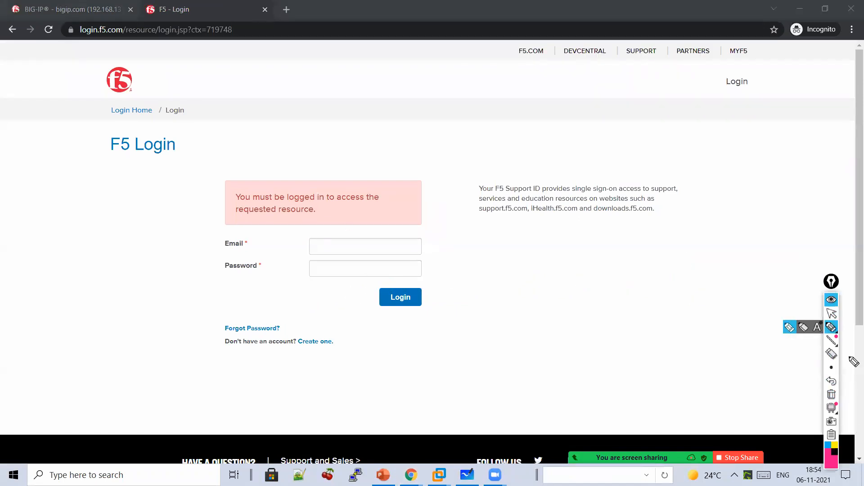
click(831, 313)
click(374, 246)
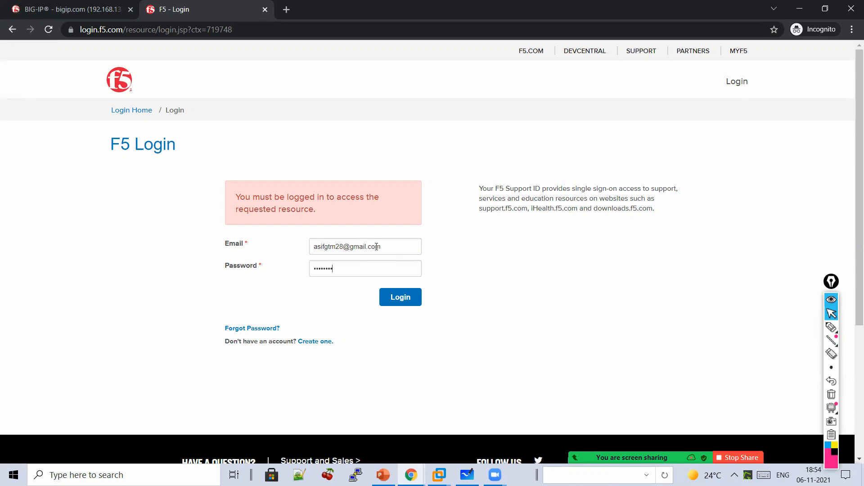
text(1)
key(Return)
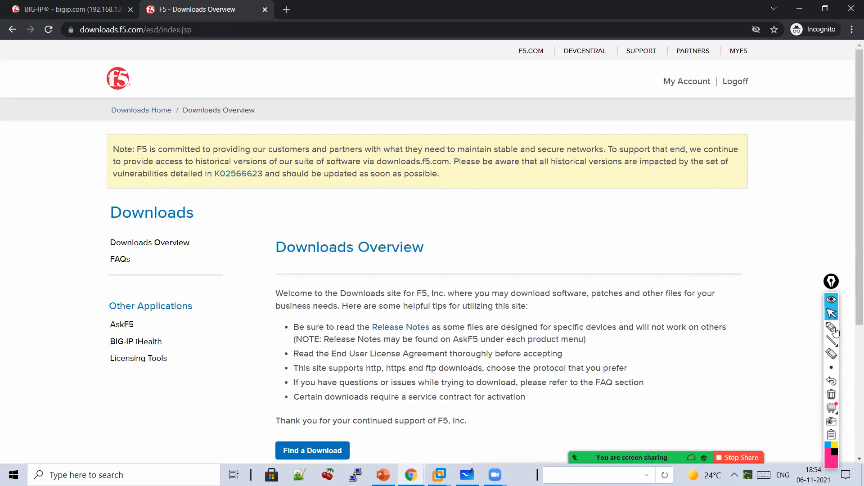
- Arrow the Downloads Overview heading and go to Find a Download
click(832, 327)
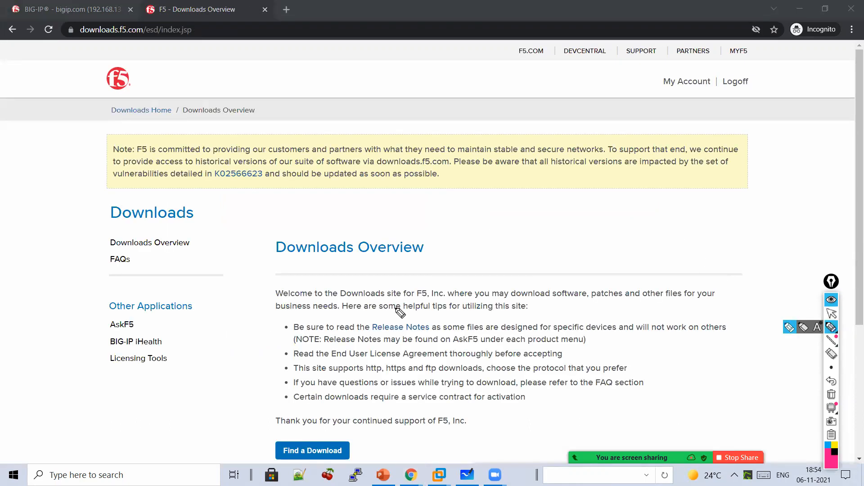
drag(417, 197, 418, 227)
drag(408, 210, 459, 206)
click(831, 313)
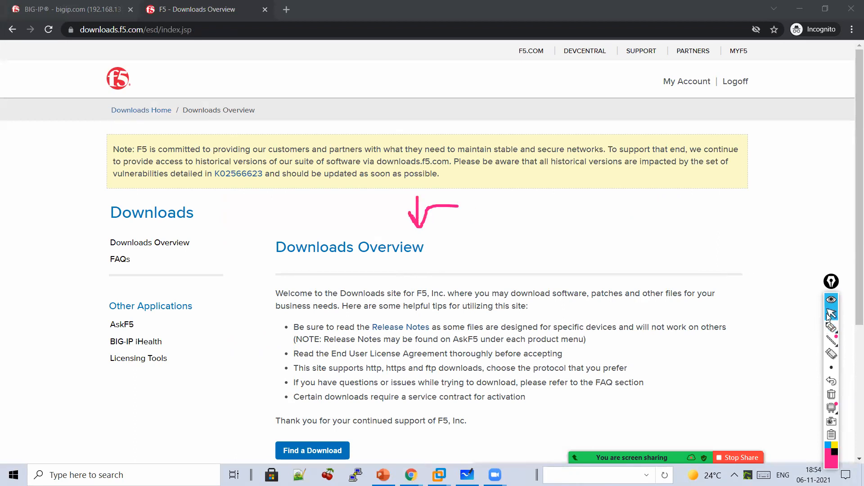
scroll(431, 343, down, 1)
scroll(311, 351, down, 3)
click(310, 342)
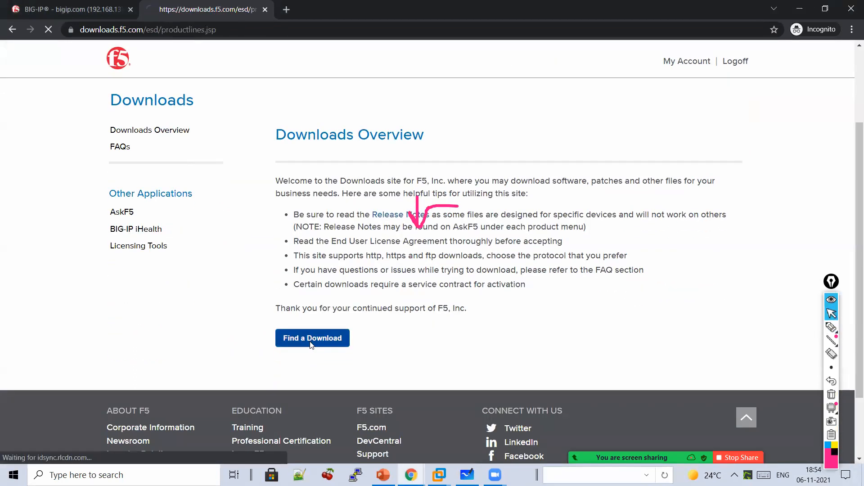
scroll(852, 399, down, 3)
- Mark the v13.x, v14.x and v15.x product lines and write 'VE ISO' above the table
click(831, 394)
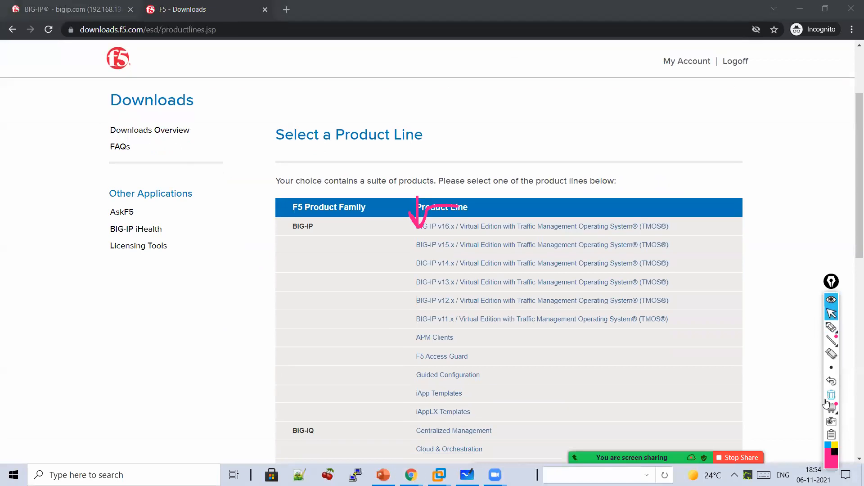
click(832, 328)
mouse_move(380, 283)
mouse_down()
mouse_move(401, 293)
mouse_move(398, 269)
mouse_up()
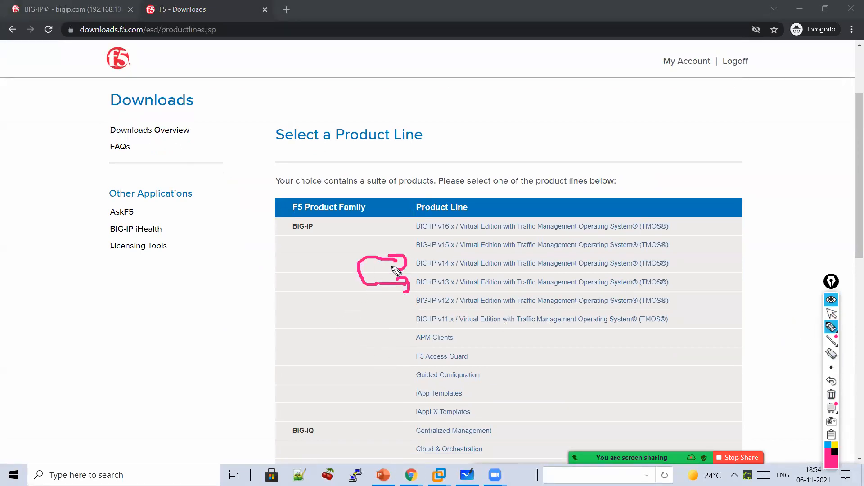
drag(696, 266, 689, 247)
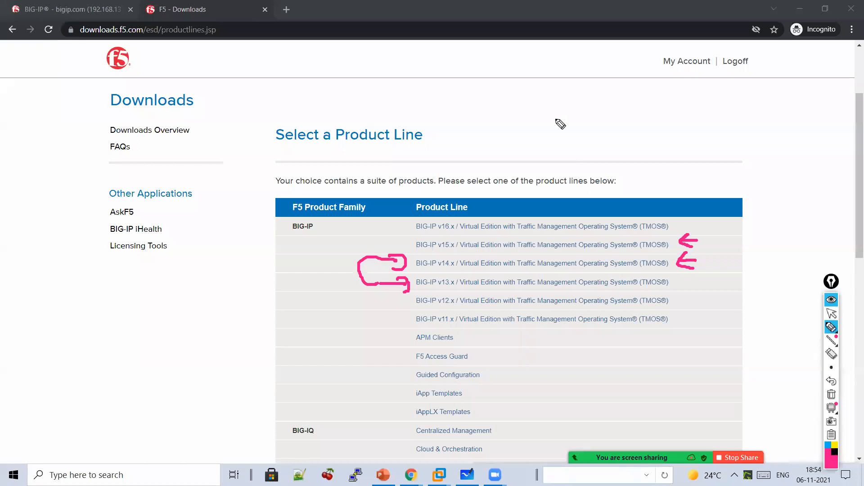
mouse_move(560, 111)
mouse_down()
mouse_move(571, 104)
mouse_move(618, 130)
mouse_up()
mouse_move(649, 102)
mouse_down()
mouse_move(726, 133)
mouse_move(801, 110)
mouse_move(784, 131)
mouse_move(591, 143)
mouse_up()
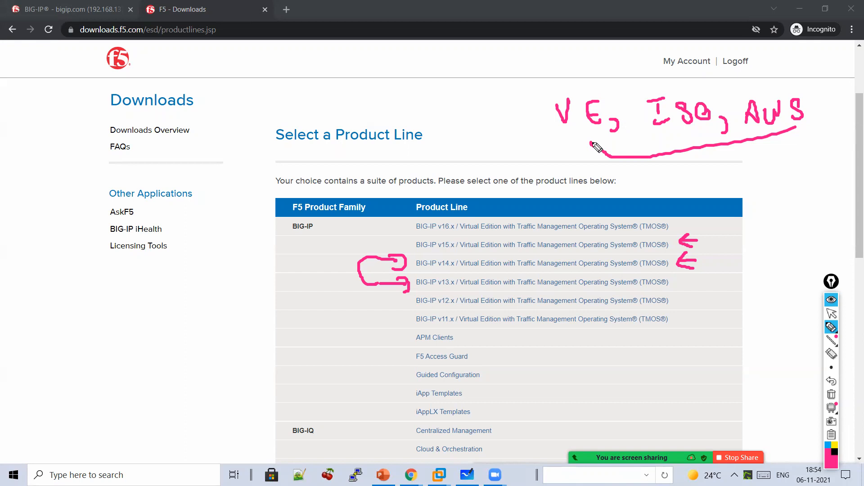
- Clear the annotations and open the BIG-IP v13.x product line
click(831, 394)
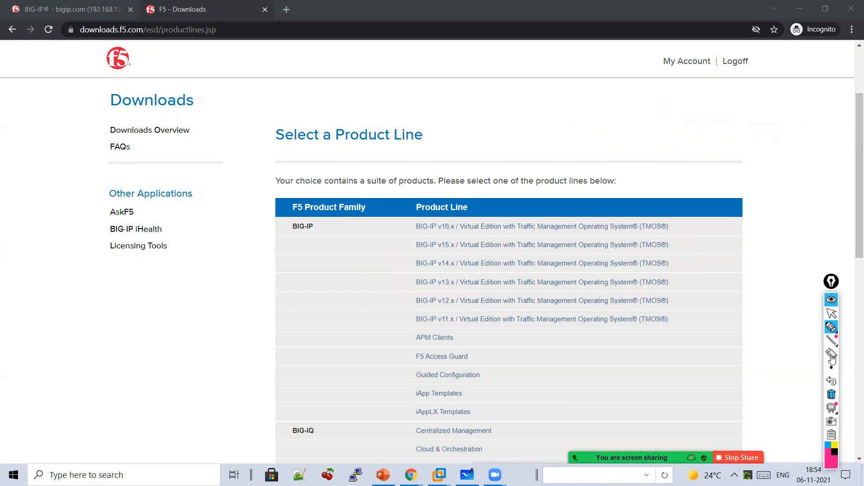
click(832, 313)
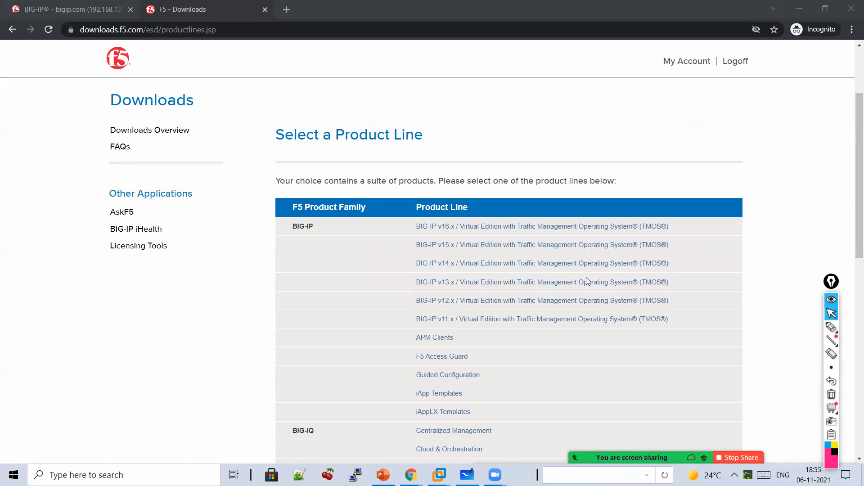
click(516, 282)
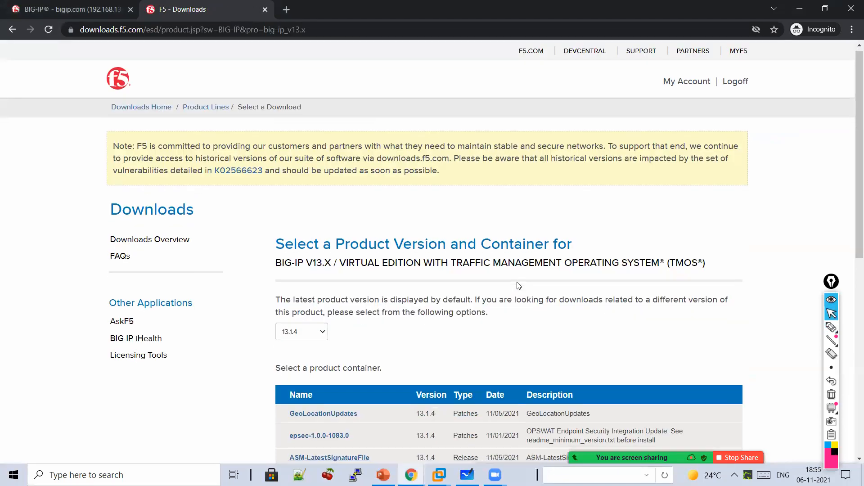
- Handwrite an underlined 'ISO' note with '.iso' below it on the downloads page
scroll(518, 285, down, 5)
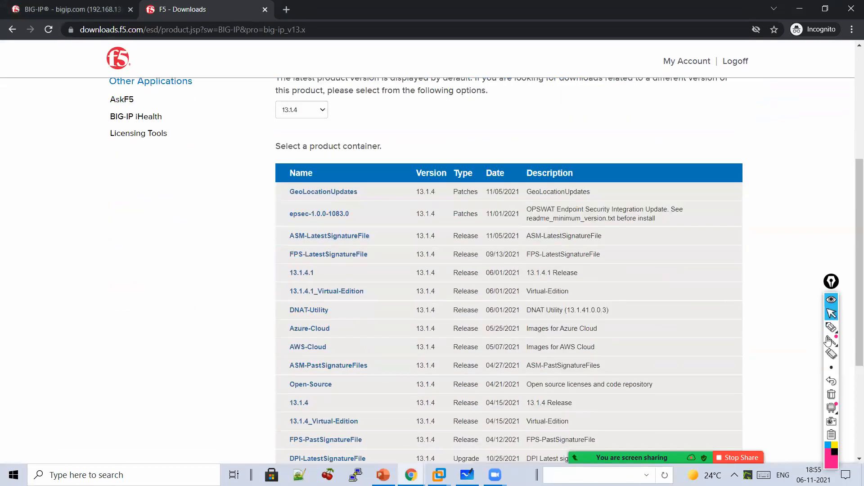
click(830, 327)
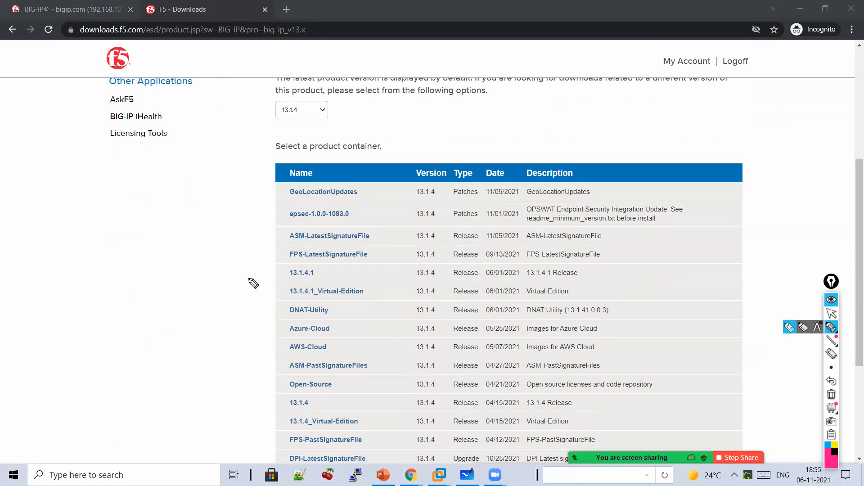
drag(139, 264, 107, 266)
mouse_move(134, 266)
mouse_down()
mouse_move(135, 276)
mouse_move(119, 286)
mouse_up()
mouse_move(170, 268)
mouse_down()
mouse_move(151, 286)
mouse_move(194, 279)
mouse_up()
drag(204, 286, 140, 304)
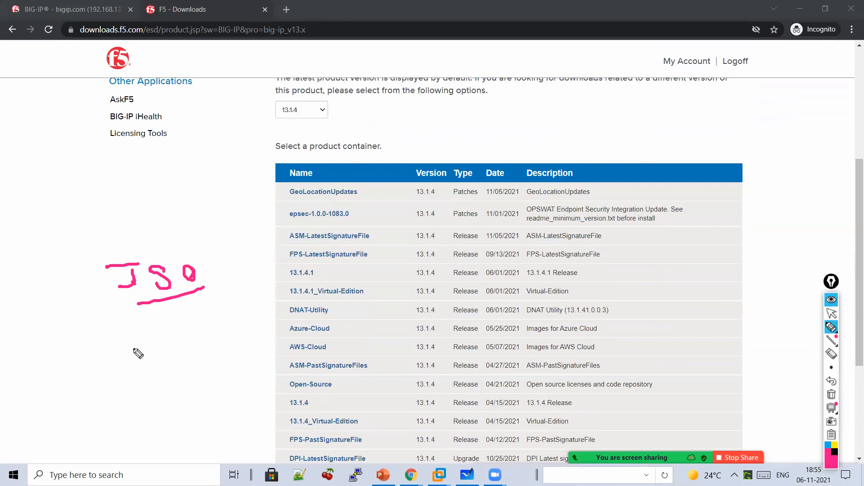
mouse_move(149, 345)
mouse_down()
mouse_move(148, 355)
mouse_move(161, 355)
mouse_move(185, 342)
mouse_move(121, 334)
mouse_move(181, 369)
mouse_up()
click(149, 336)
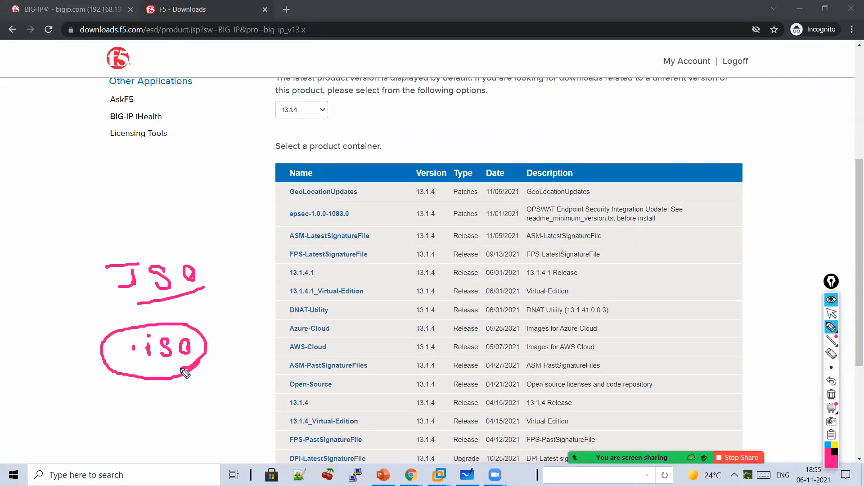
click(832, 314)
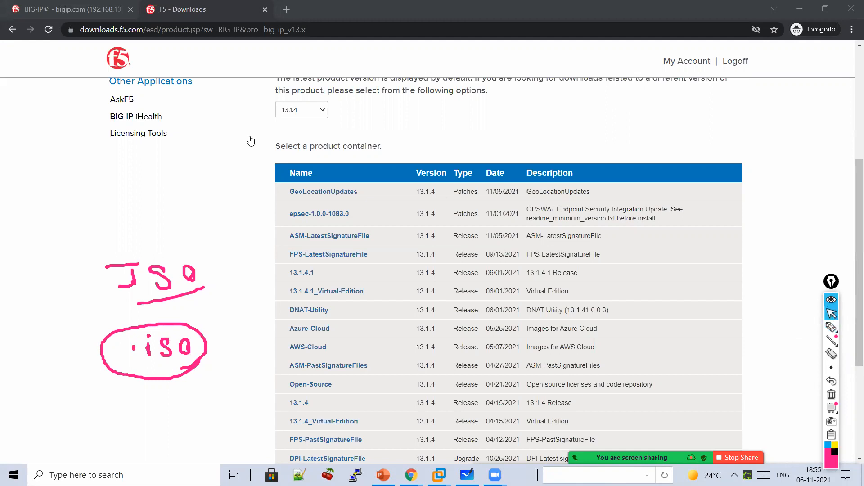
- Keep version 13.1.4 selected and open its product container's licence agreement
click(306, 112)
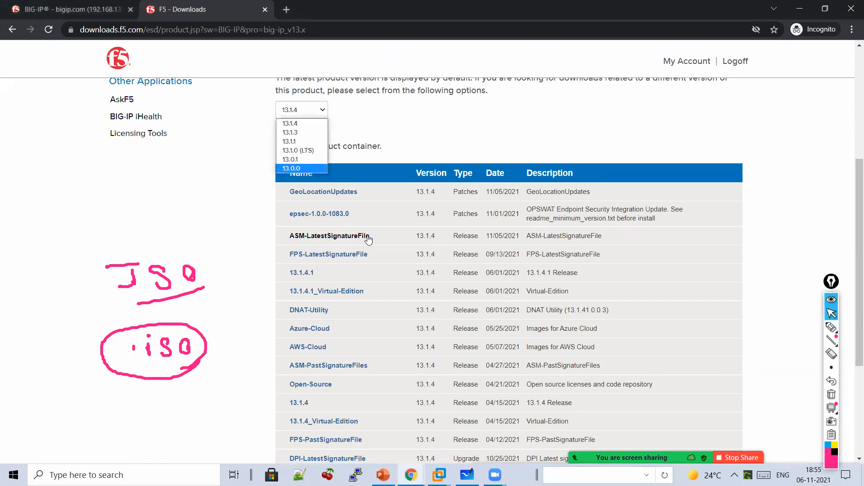
scroll(306, 111, up, 3)
click(309, 222)
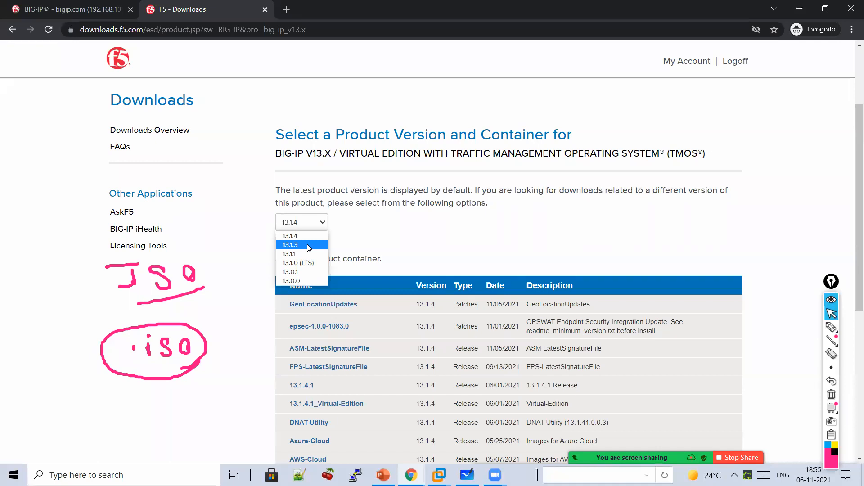
click(308, 237)
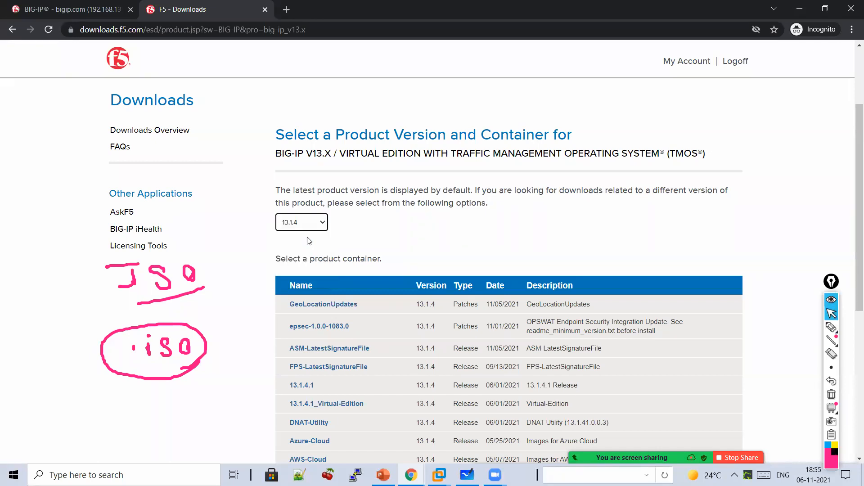
scroll(307, 237, down, 1)
scroll(306, 270, down, 2)
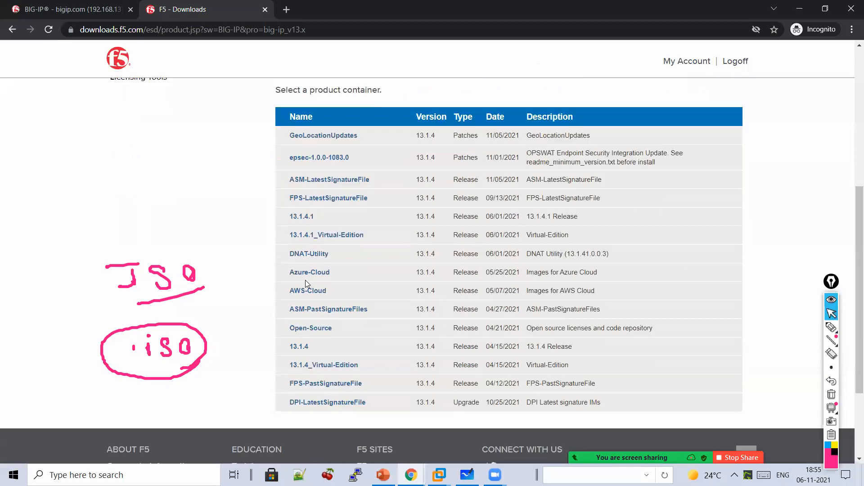
click(301, 349)
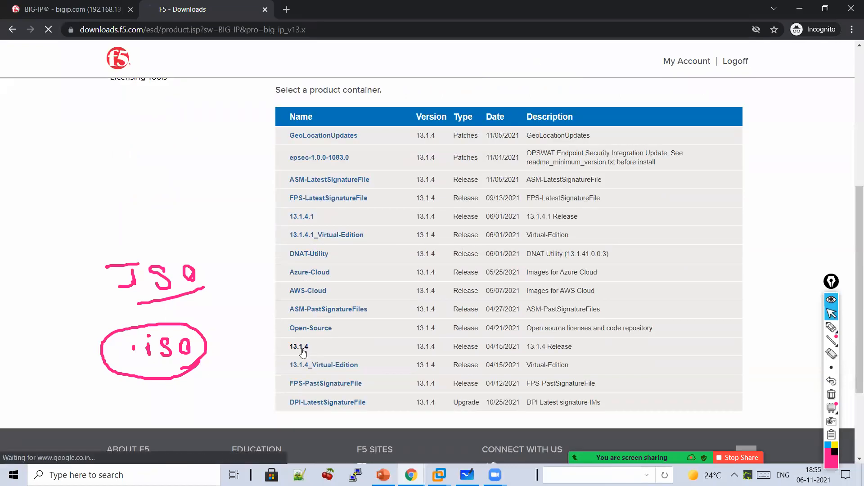
scroll(302, 352, down, 5)
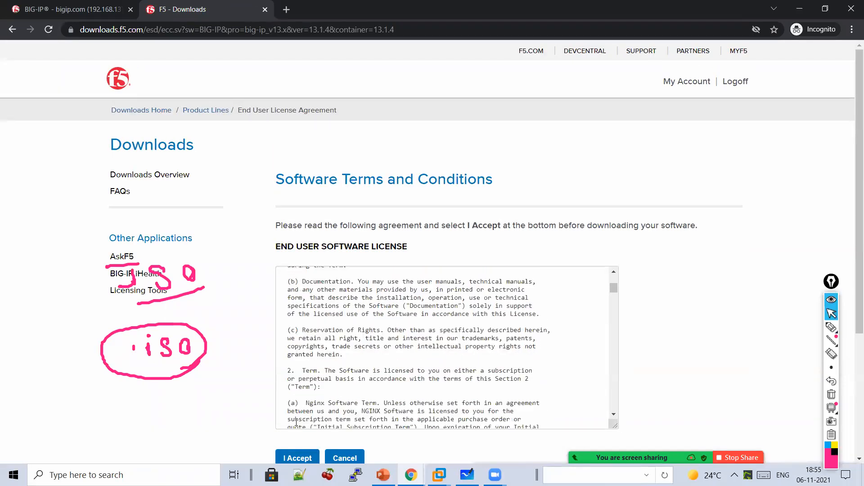
- Accept the license, mark the BIGIP-13.1.4-0.0.3.iso description with an arrow and brackets, and select that ISO
click(296, 458)
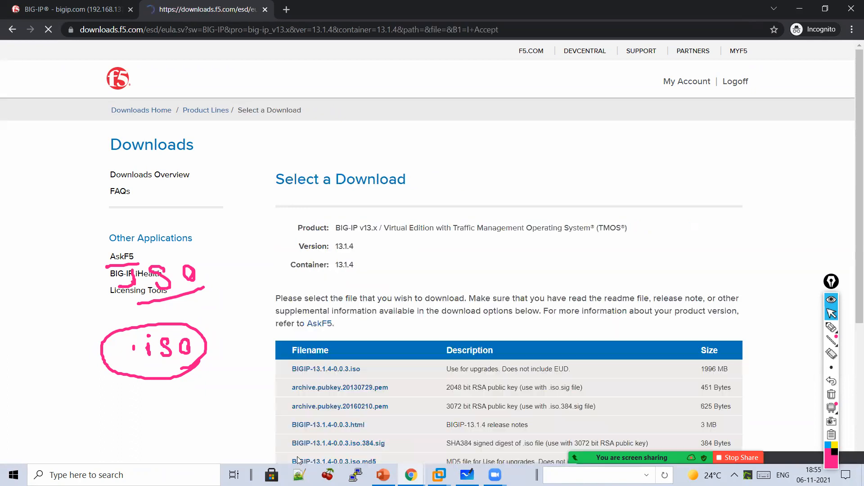
scroll(353, 360, down, 2)
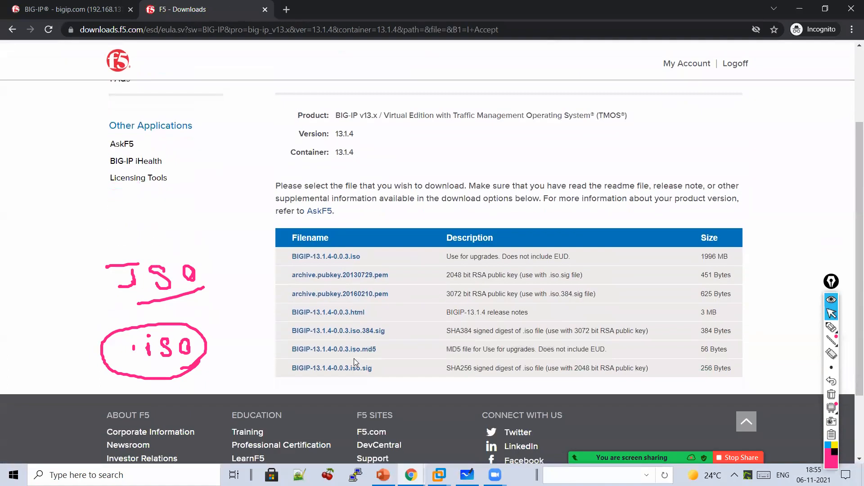
click(831, 332)
mouse_move(385, 258)
mouse_down()
mouse_move(423, 258)
mouse_move(423, 268)
mouse_up()
drag(454, 216, 439, 268)
drag(563, 221, 568, 272)
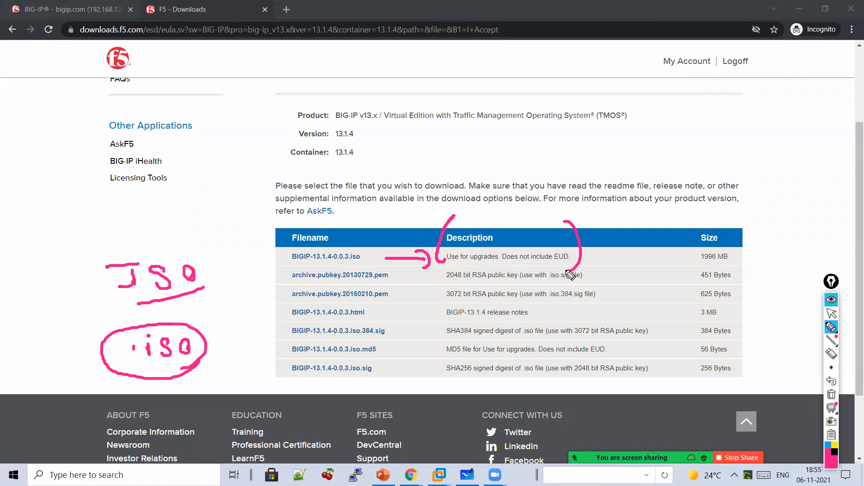
click(831, 314)
click(341, 257)
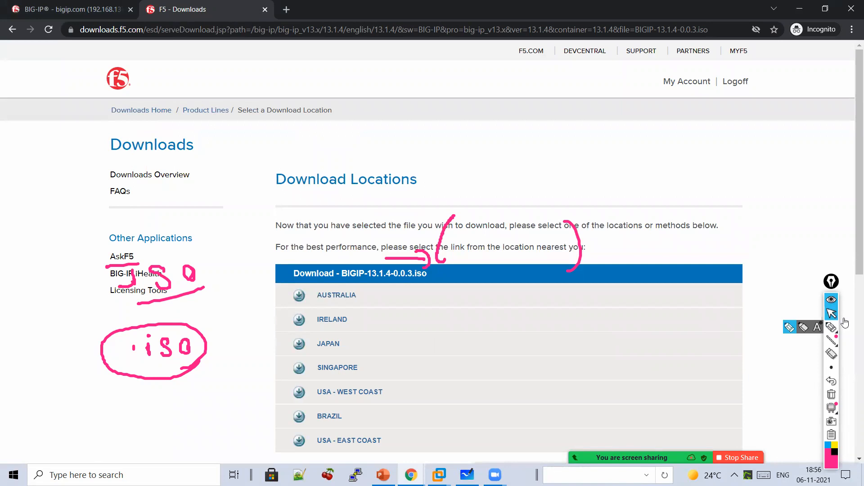
- Start the BIGIP-13.1.4-0.0.3.iso download from Australia, pause and cancel it, then switch to Whiteboard
click(342, 296)
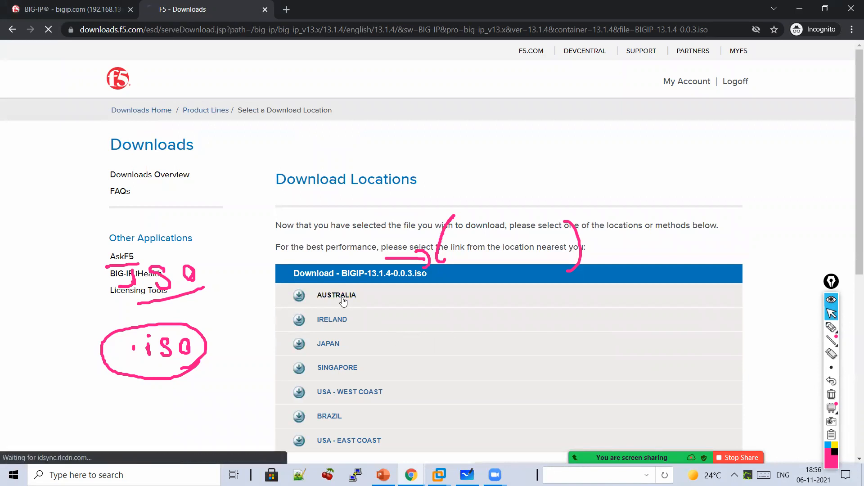
scroll(342, 297, down, 3)
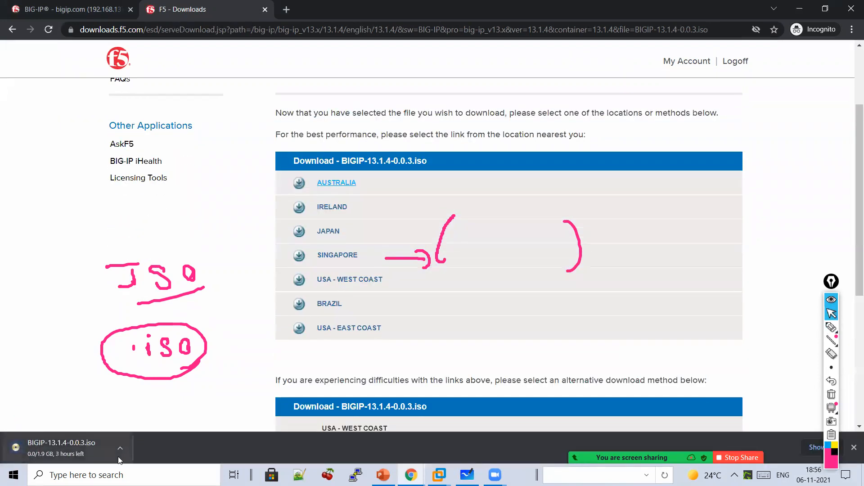
click(122, 454)
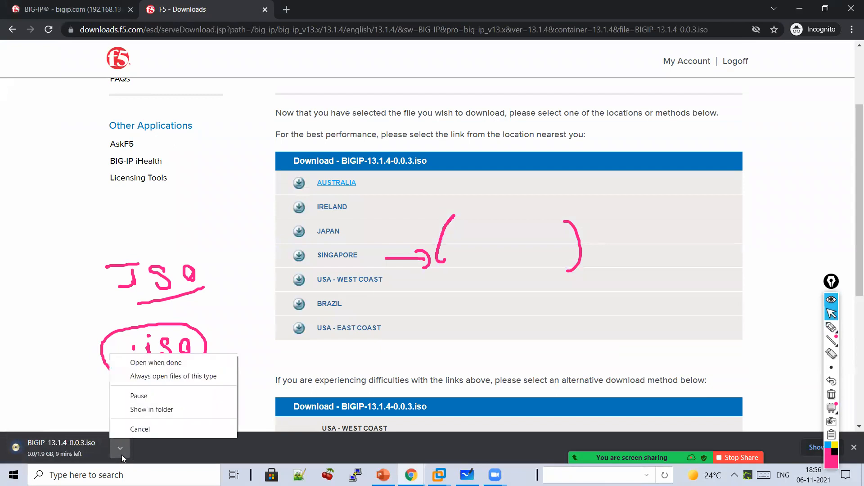
click(139, 399)
right_click(99, 448)
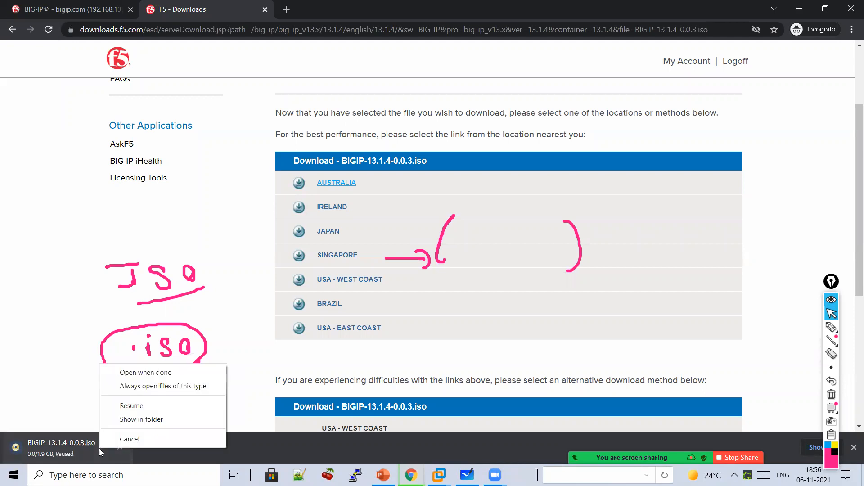
click(129, 439)
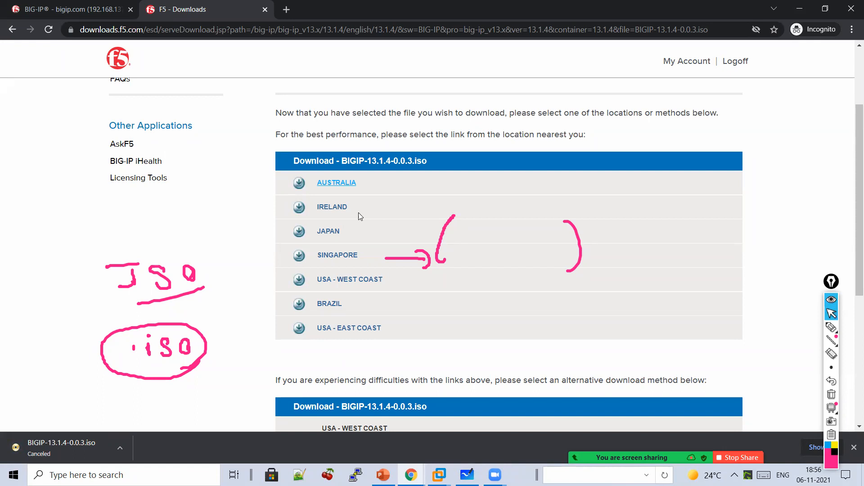
click(472, 470)
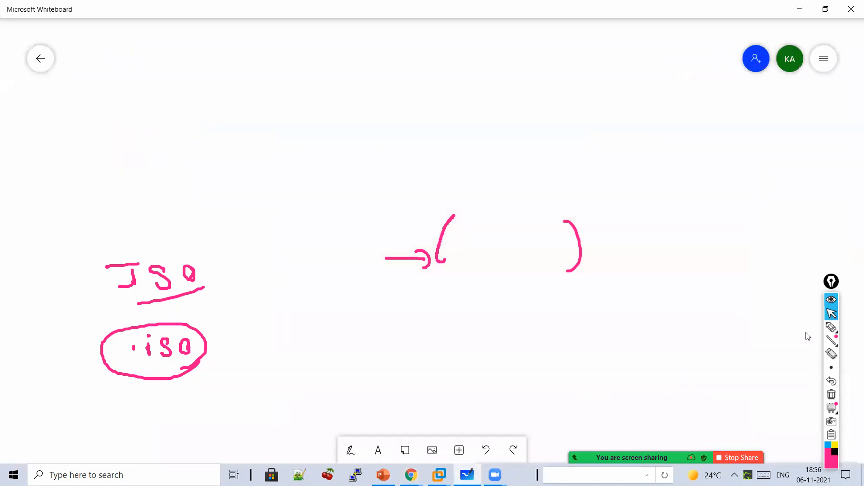
- Clear old marks and handwrite numbered items '1 Download' and '2 Backup of F5' with a down arrow
click(831, 394)
click(832, 328)
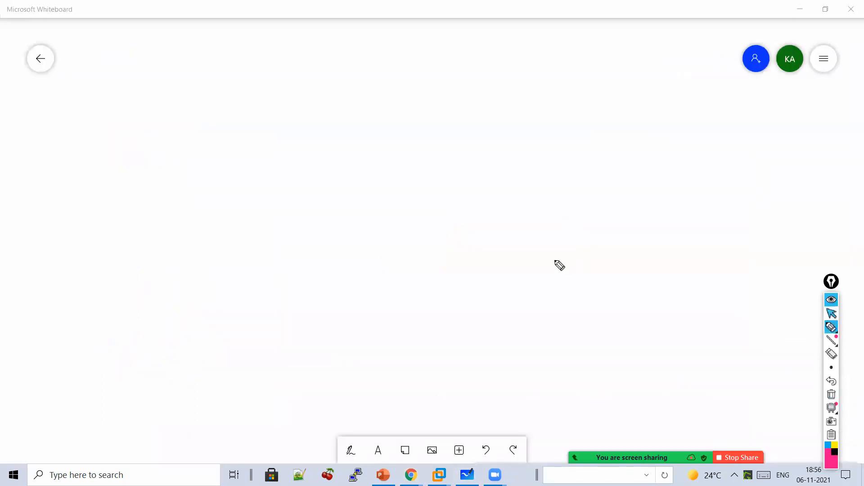
mouse_move(217, 93)
mouse_down()
mouse_move(218, 111)
mouse_move(234, 118)
mouse_up()
drag(269, 92, 270, 116)
mouse_move(304, 98)
mouse_down()
mouse_move(355, 104)
mouse_move(398, 90)
mouse_move(449, 90)
mouse_up()
drag(232, 162, 250, 191)
mouse_move(275, 150)
mouse_down()
mouse_move(295, 170)
mouse_move(324, 175)
mouse_move(403, 171)
mouse_move(423, 197)
mouse_move(291, 210)
mouse_up()
mouse_move(418, 219)
mouse_down()
mouse_move(471, 176)
mouse_move(493, 217)
mouse_move(545, 191)
mouse_move(574, 158)
mouse_move(558, 187)
mouse_up()
mouse_move(571, 201)
mouse_down()
mouse_move(472, 210)
mouse_move(464, 240)
mouse_up()
- Write 'Configuration Backup' with an arrow down to 'UCS'
mouse_move(411, 270)
mouse_down()
mouse_move(428, 293)
mouse_move(455, 293)
mouse_move(458, 320)
mouse_move(492, 299)
mouse_move(498, 319)
mouse_move(527, 276)
mouse_move(610, 303)
mouse_move(550, 268)
mouse_up()
mouse_move(623, 282)
mouse_down()
mouse_move(646, 274)
mouse_move(674, 290)
mouse_move(722, 276)
mouse_move(738, 256)
mouse_move(620, 300)
mouse_up()
mouse_move(406, 312)
mouse_down()
mouse_move(403, 343)
mouse_move(412, 329)
mouse_up()
mouse_move(359, 366)
mouse_down()
mouse_move(392, 363)
mouse_move(424, 396)
mouse_move(361, 415)
mouse_move(460, 404)
mouse_move(428, 423)
mouse_up()
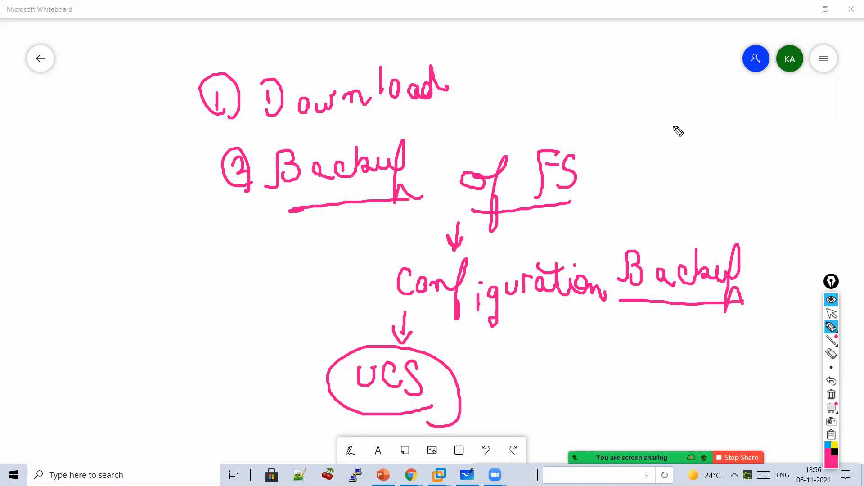
- Bracket the list 'V.S, Pool, Pool, SNAT' beside 'Backup of F5', then clear the board
mouse_move(662, 131)
mouse_down()
mouse_move(662, 161)
mouse_move(698, 138)
mouse_move(718, 141)
mouse_move(711, 156)
mouse_up()
click(695, 145)
mouse_move(731, 153)
mouse_down()
mouse_move(725, 167)
mouse_move(761, 127)
mouse_move(751, 140)
mouse_up()
drag(778, 141, 801, 153)
mouse_move(671, 199)
mouse_down()
mouse_move(673, 220)
mouse_move(711, 179)
mouse_up()
drag(711, 179, 742, 201)
drag(747, 198, 771, 215)
mouse_move(806, 183)
mouse_down()
mouse_move(798, 201)
mouse_move(834, 181)
mouse_move(853, 206)
mouse_up()
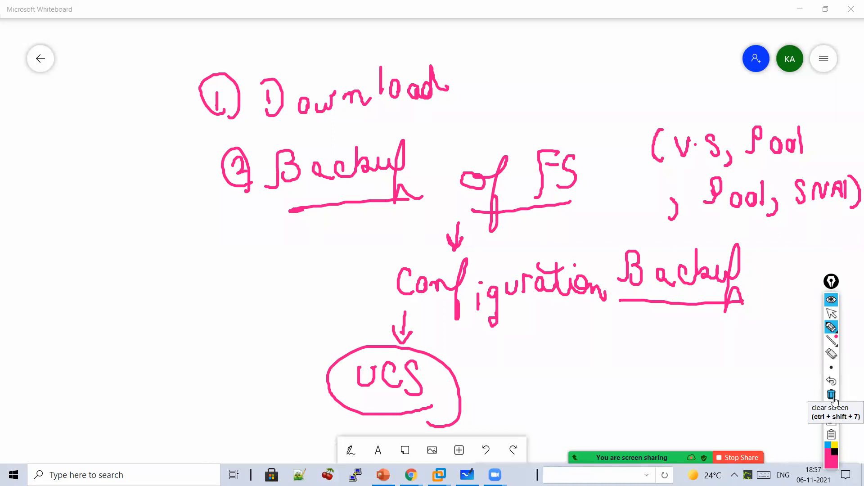
click(833, 398)
- Handwrite the 'Backup of F5' heading listing Critical Activity: upgrade, Reboot, Critical changes
mouse_move(325, 93)
mouse_down()
mouse_move(382, 90)
mouse_move(409, 68)
mouse_move(412, 82)
mouse_move(491, 106)
mouse_move(470, 97)
mouse_move(517, 85)
mouse_move(548, 104)
mouse_move(575, 92)
mouse_move(525, 115)
mouse_up()
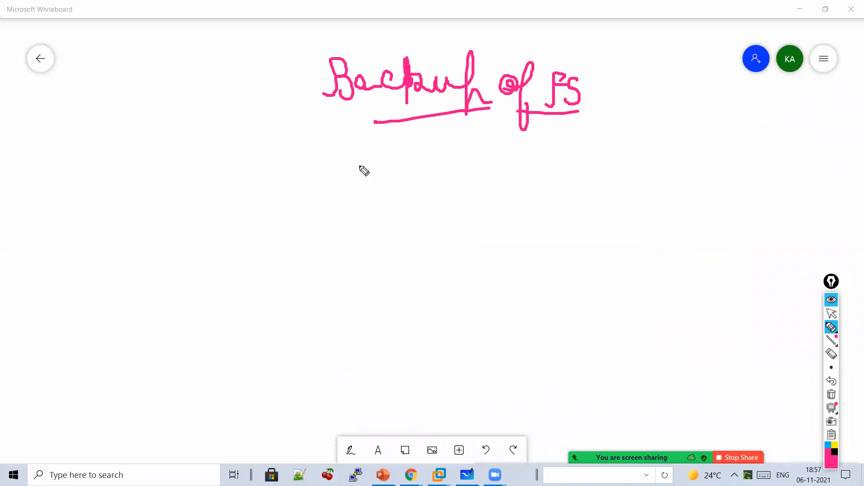
mouse_move(430, 131)
mouse_down()
mouse_move(431, 151)
mouse_move(443, 153)
mouse_move(392, 199)
mouse_move(405, 206)
mouse_move(442, 183)
mouse_move(464, 193)
mouse_move(474, 177)
mouse_move(500, 195)
mouse_move(539, 194)
mouse_up()
mouse_move(545, 164)
mouse_down()
mouse_move(571, 189)
mouse_move(595, 177)
mouse_move(641, 186)
mouse_move(661, 168)
mouse_move(675, 195)
mouse_move(684, 176)
mouse_up()
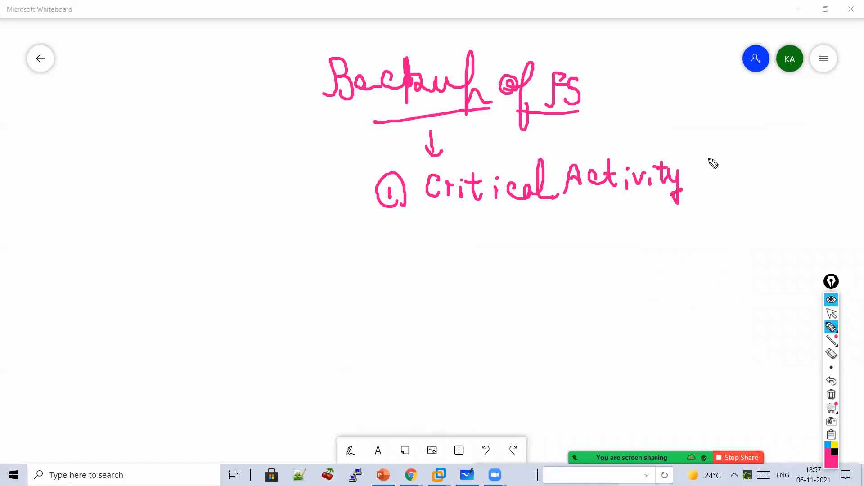
mouse_move(505, 221)
mouse_down()
mouse_move(554, 270)
mouse_move(590, 241)
mouse_move(638, 224)
mouse_move(661, 239)
mouse_up()
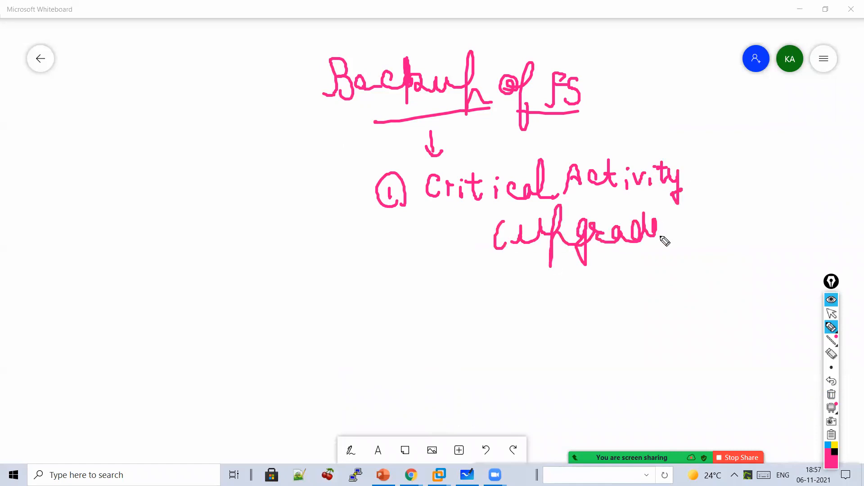
mouse_move(513, 292)
mouse_down()
mouse_move(571, 270)
mouse_move(592, 282)
mouse_move(625, 280)
mouse_move(626, 272)
mouse_up()
mouse_move(518, 317)
mouse_down()
mouse_move(511, 339)
mouse_move(566, 326)
mouse_move(631, 339)
mouse_move(681, 324)
mouse_move(706, 329)
mouse_move(714, 349)
mouse_move(741, 349)
mouse_move(733, 345)
mouse_up()
click(529, 317)
click(540, 315)
drag(739, 295, 736, 358)
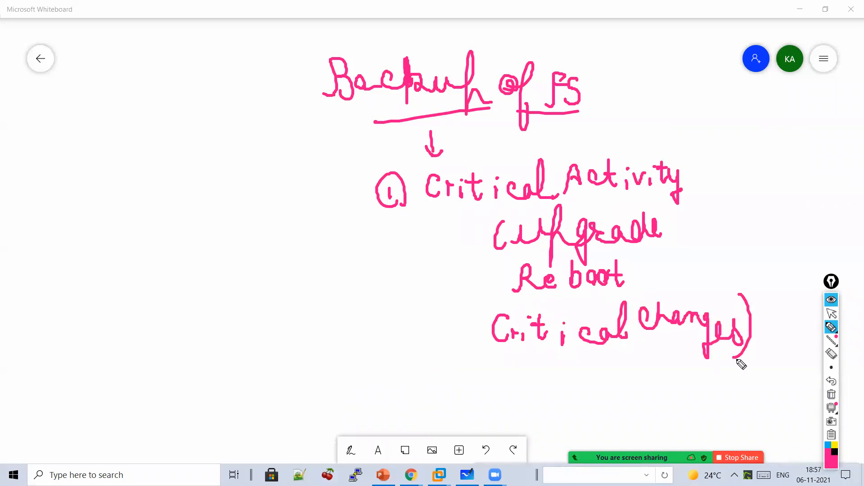
mouse_move(471, 283)
mouse_down()
mouse_move(483, 286)
mouse_move(485, 306)
mouse_up()
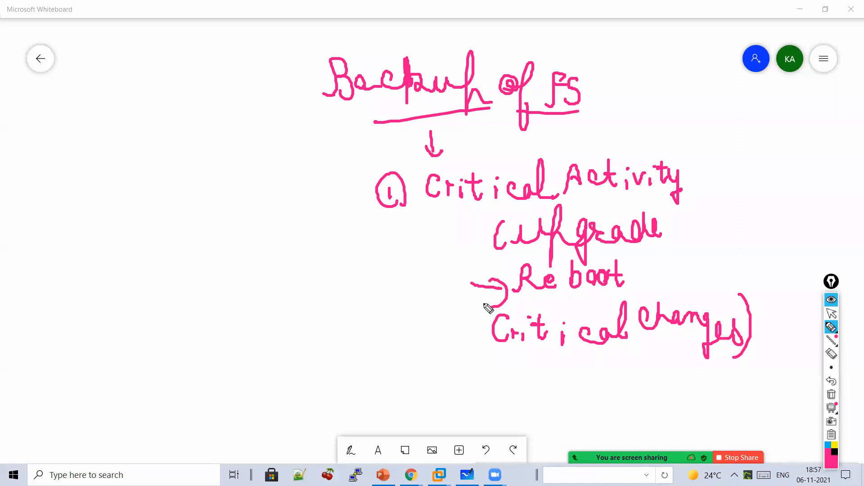
- Add a corner arrow from the heading to a circled 'UCS' with an arrow below it
mouse_move(309, 114)
mouse_down()
mouse_move(260, 122)
mouse_move(282, 159)
mouse_up()
click(229, 206)
drag(228, 204, 247, 205)
mouse_move(272, 208)
mouse_down()
mouse_move(270, 224)
mouse_move(280, 214)
mouse_move(272, 229)
mouse_up()
mouse_move(295, 236)
mouse_down()
mouse_move(242, 180)
mouse_move(274, 264)
mouse_up()
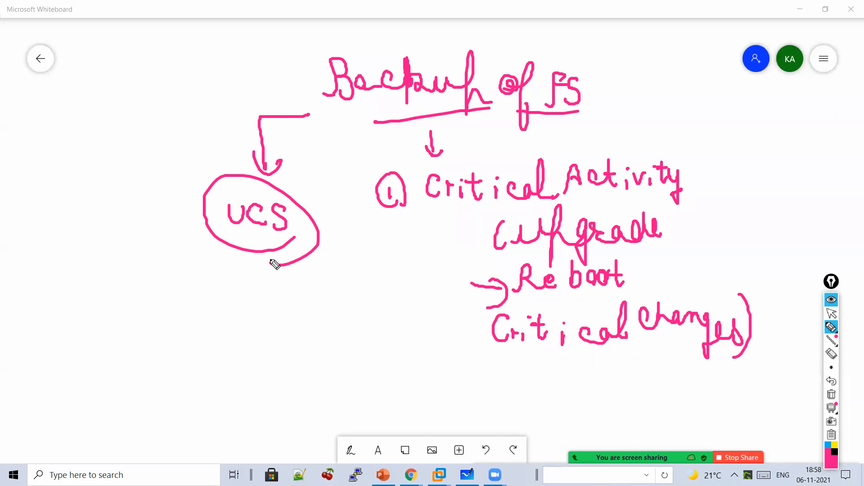
drag(243, 263, 244, 296)
drag(232, 280, 244, 296)
- Write 'User Configuration set' under the UCS arrow
drag(189, 317, 206, 317)
mouse_move(227, 319)
mouse_down()
mouse_move(218, 340)
mouse_move(260, 321)
mouse_move(273, 337)
mouse_up()
mouse_move(300, 308)
mouse_down()
mouse_move(313, 334)
mouse_move(361, 334)
mouse_up()
drag(368, 290, 357, 356)
mouse_move(377, 323)
mouse_down()
mouse_move(392, 355)
mouse_move(435, 334)
mouse_up()
click(379, 314)
mouse_move(441, 297)
mouse_down()
mouse_move(461, 328)
mouse_move(480, 331)
mouse_up()
drag(415, 308, 441, 311)
mouse_move(309, 355)
mouse_down()
mouse_move(316, 350)
mouse_move(311, 370)
mouse_up()
drag(320, 366, 354, 376)
drag(355, 353, 324, 346)
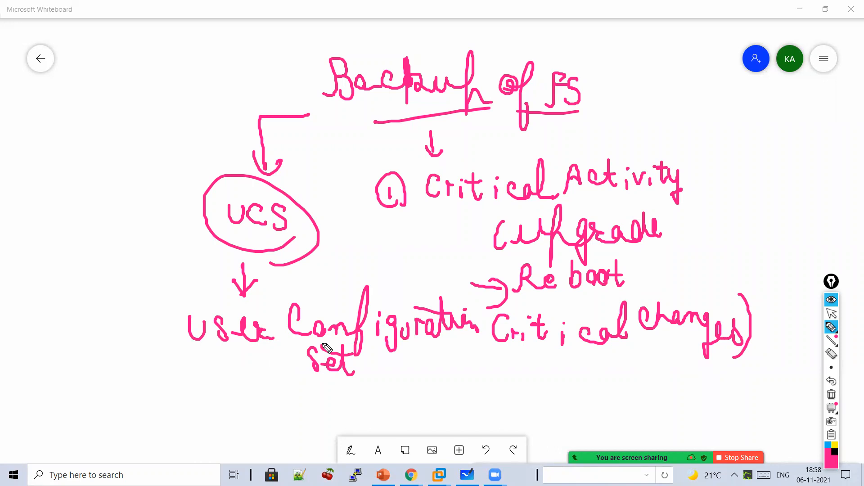
- Leave drawing mode and bring the Chrome window with the F5 pages forward
click(831, 313)
mouse_move(411, 475)
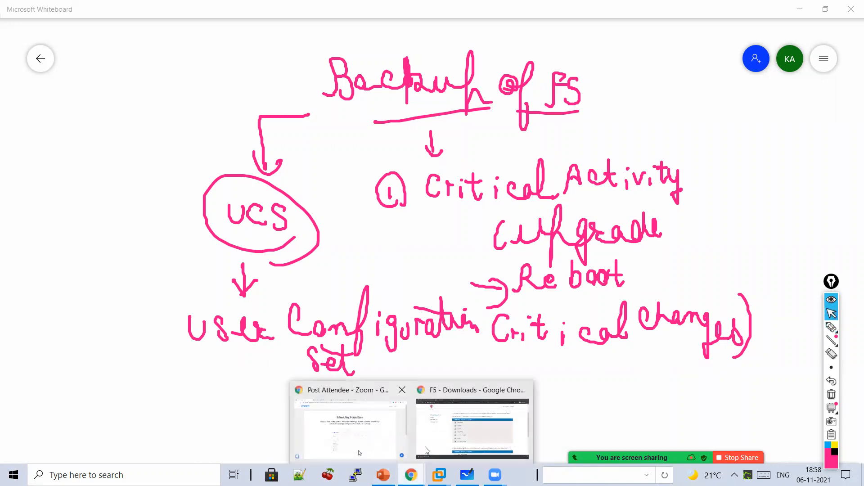
click(472, 428)
- Switch to the BIG-IP configuration tab and scroll through the page
click(68, 9)
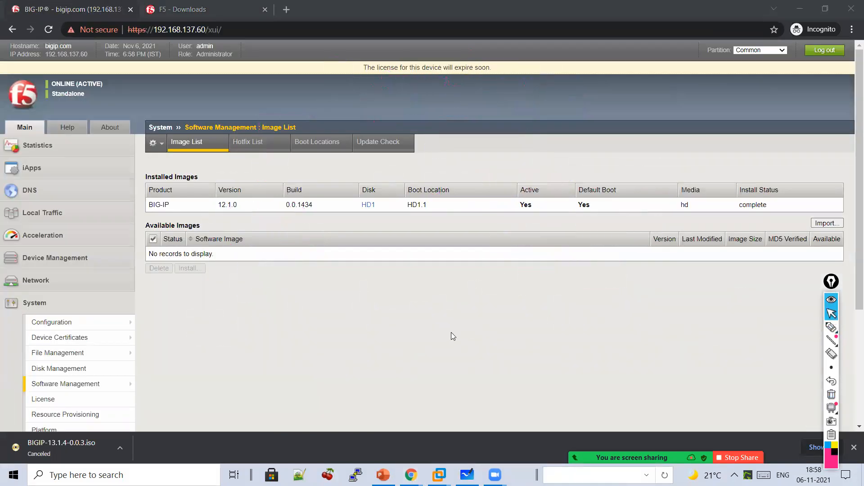
scroll(451, 333, down, 2)
scroll(56, 376, down, 1)
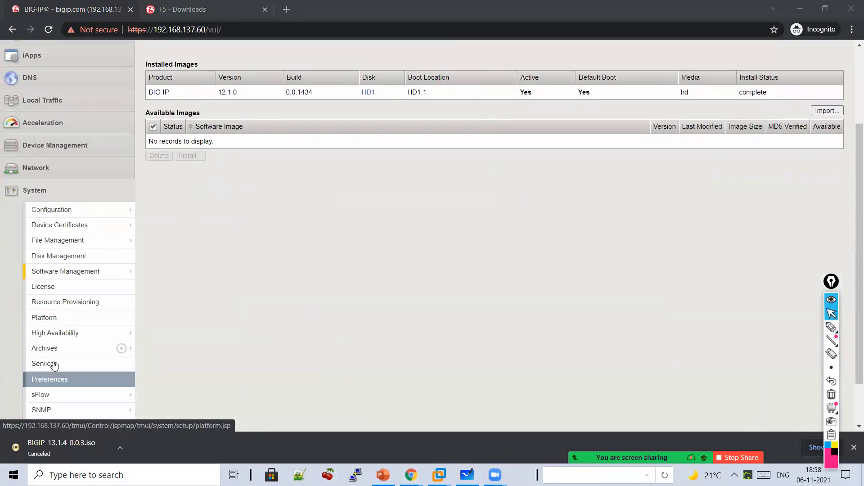
scroll(246, 338, up, 1)
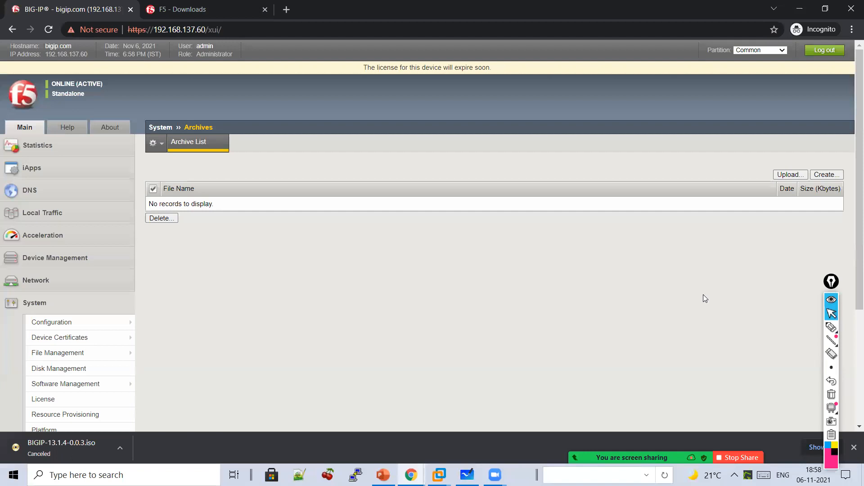
- Handwrite and underline a 'Systems Archive' note on screen, then clear the annotations
click(832, 328)
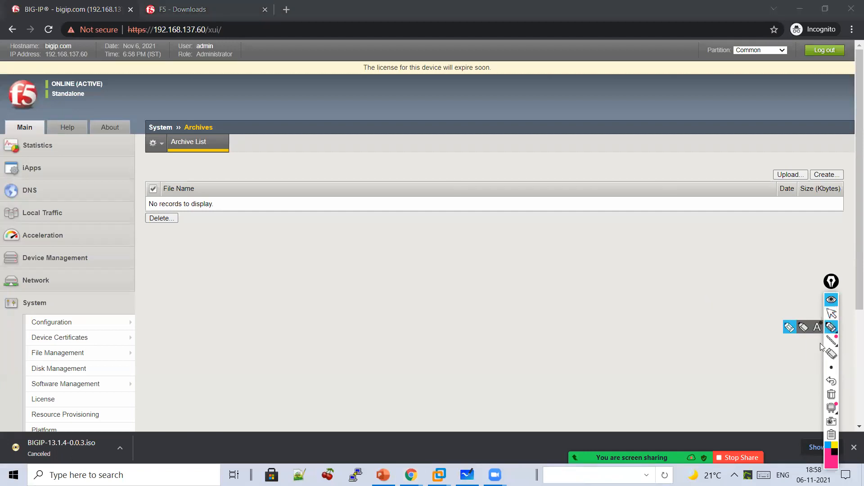
drag(411, 227, 396, 253)
mouse_move(423, 239)
mouse_down()
mouse_move(442, 253)
mouse_move(448, 283)
mouse_up()
mouse_move(467, 249)
mouse_down()
mouse_move(496, 243)
mouse_move(595, 256)
mouse_move(736, 239)
mouse_move(745, 257)
mouse_move(598, 288)
mouse_up()
click(694, 195)
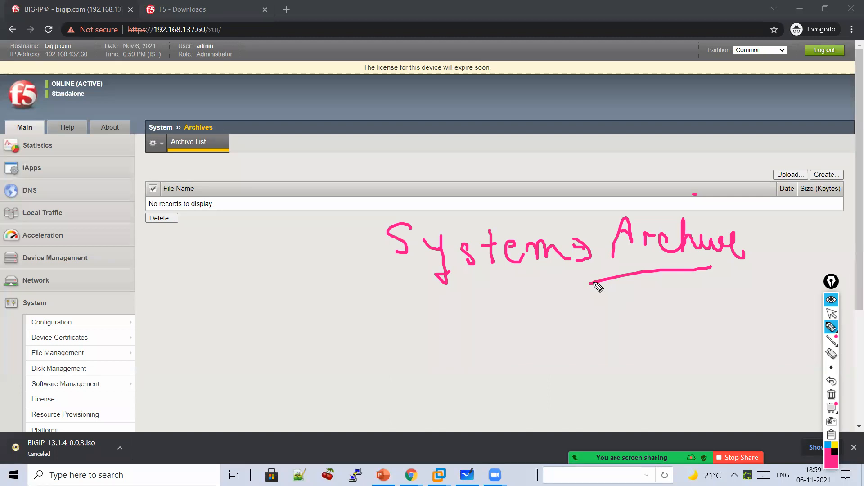
drag(565, 297, 580, 294)
drag(635, 305, 606, 320)
click(831, 313)
click(831, 394)
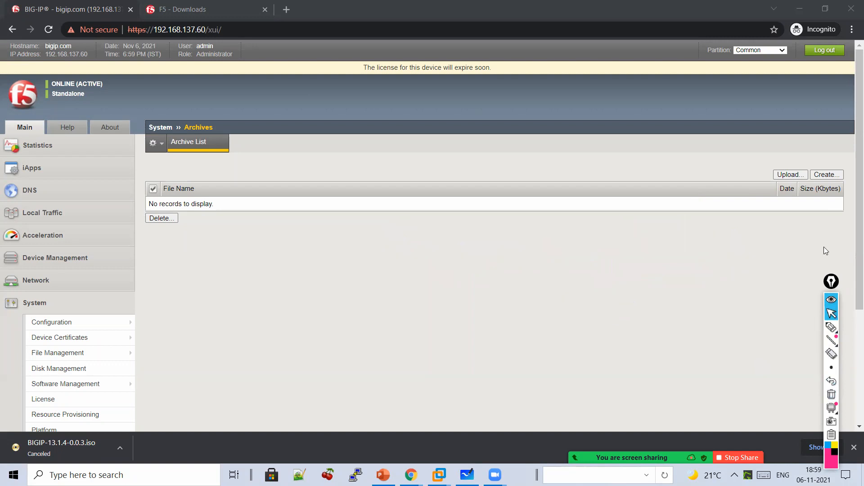
- Start a new archive and handwrite 'Before Active' with an arrow down to 'Backup'
click(825, 175)
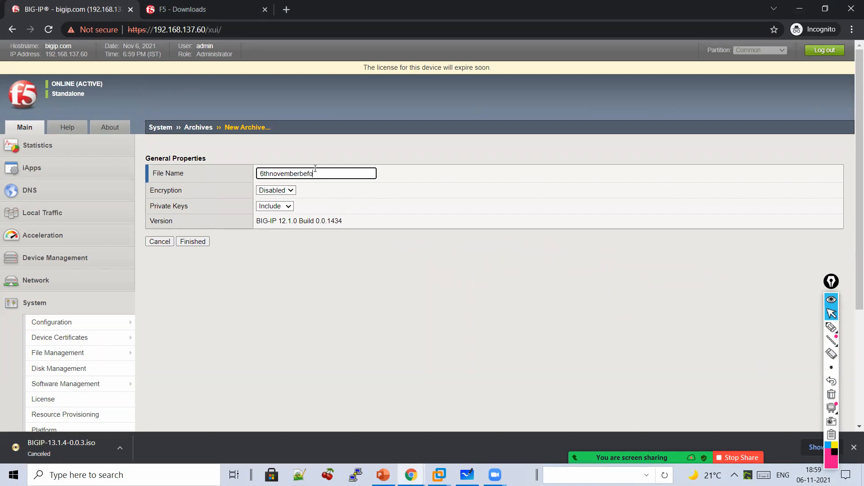
click(834, 330)
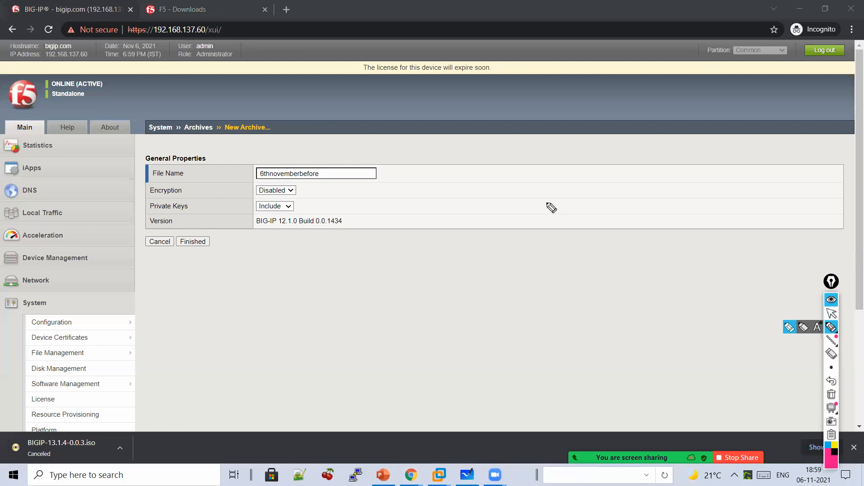
mouse_move(525, 182)
mouse_down()
mouse_move(541, 160)
mouse_move(547, 195)
mouse_move(596, 195)
mouse_up()
drag(617, 163, 603, 211)
drag(594, 185, 663, 177)
mouse_move(667, 187)
mouse_down()
mouse_move(683, 197)
mouse_move(723, 180)
mouse_move(757, 193)
mouse_move(772, 170)
mouse_move(789, 167)
mouse_move(804, 182)
mouse_up()
mouse_move(685, 221)
mouse_down()
mouse_move(681, 246)
mouse_move(690, 230)
mouse_up()
mouse_move(612, 249)
mouse_down()
mouse_move(623, 279)
mouse_move(714, 251)
mouse_move(663, 295)
mouse_move(550, 332)
mouse_move(585, 299)
mouse_move(631, 339)
mouse_move(706, 329)
mouse_move(729, 335)
mouse_move(765, 315)
mouse_move(782, 332)
mouse_move(661, 379)
mouse_move(675, 405)
mouse_up()
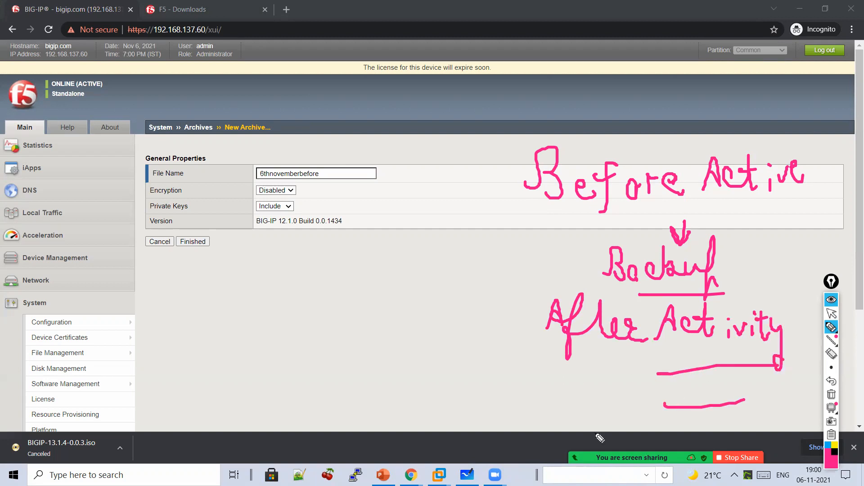
- Bracket the New Archive form fields, then wipe the annotations
mouse_move(359, 143)
mouse_down()
mouse_move(403, 198)
mouse_move(377, 256)
mouse_up()
mouse_move(318, 141)
mouse_down()
mouse_move(361, 241)
mouse_move(357, 264)
mouse_up()
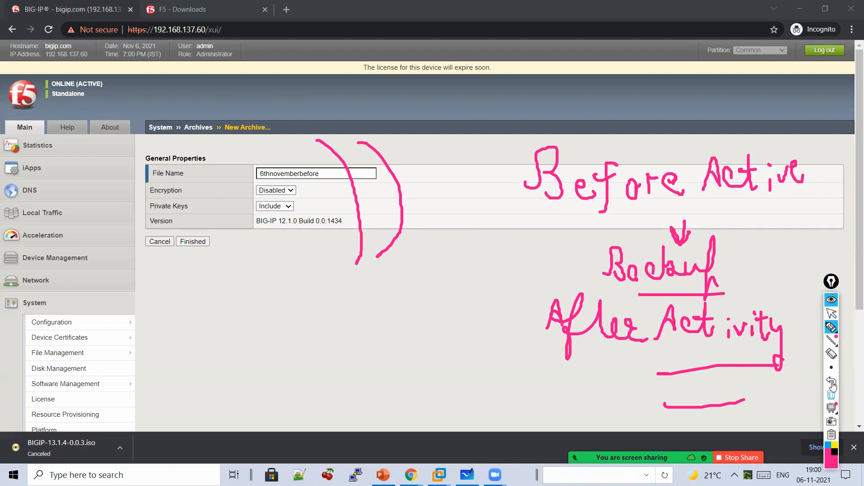
click(832, 315)
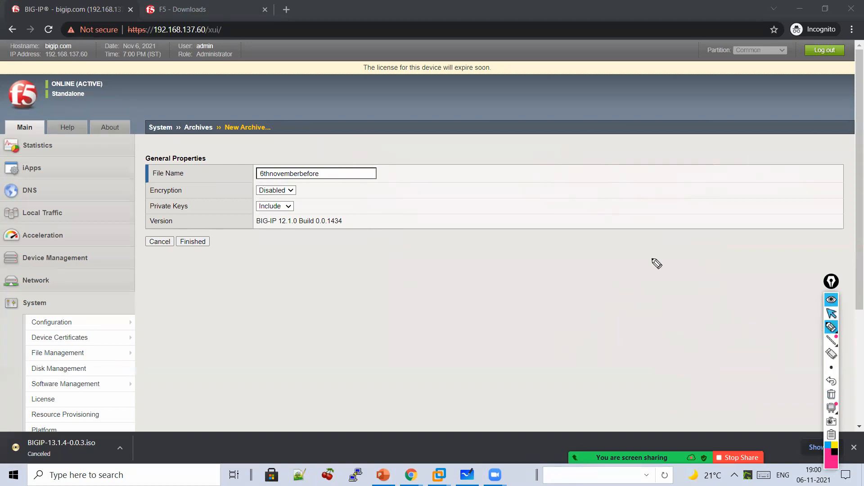
mouse_move(309, 183)
mouse_down()
mouse_move(318, 191)
mouse_move(318, 219)
mouse_up()
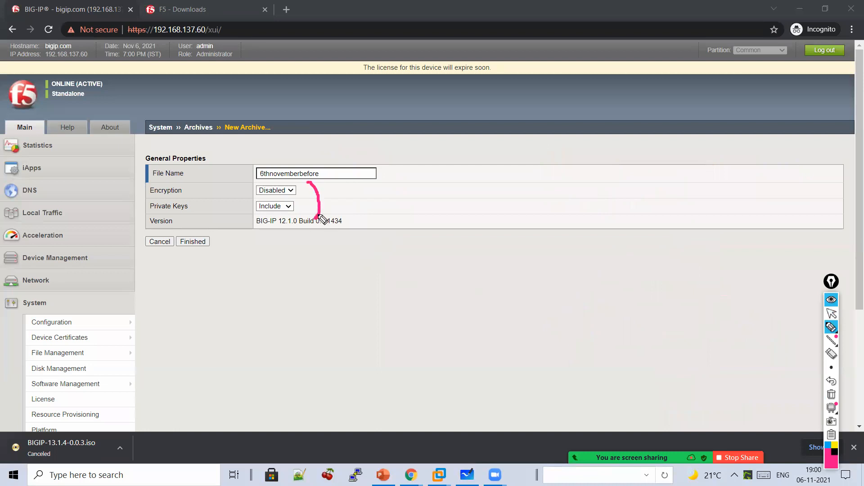
mouse_move(440, 184)
mouse_down()
mouse_move(419, 201)
mouse_move(435, 208)
mouse_up()
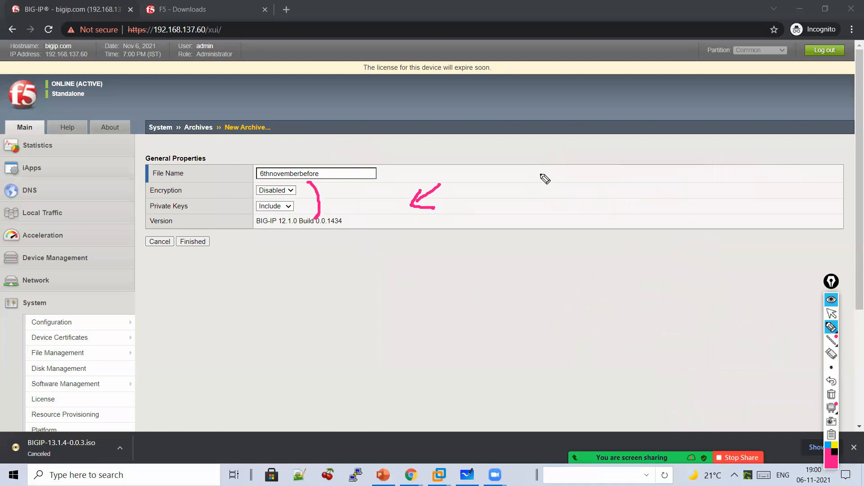
mouse_move(535, 189)
mouse_down()
mouse_move(538, 215)
mouse_move(548, 199)
mouse_move(606, 202)
mouse_move(623, 228)
mouse_move(652, 212)
mouse_move(688, 212)
mouse_move(660, 267)
mouse_up()
drag(653, 255, 668, 255)
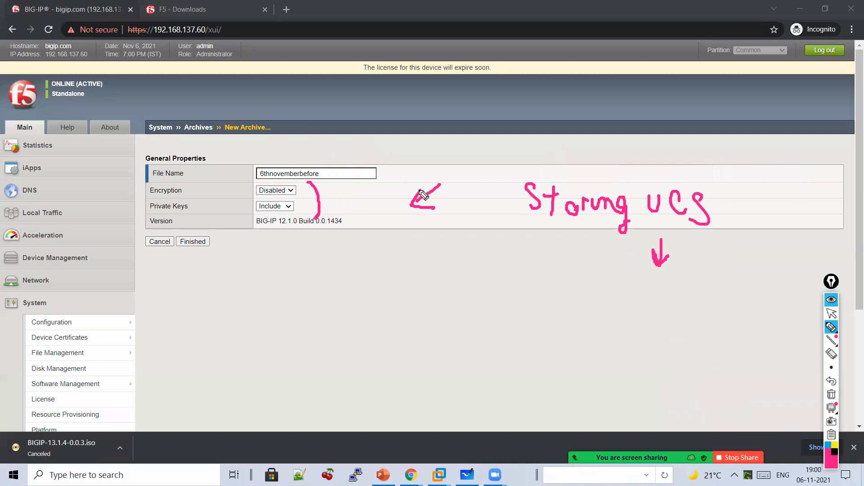
mouse_move(415, 149)
mouse_down()
mouse_move(394, 205)
mouse_move(377, 204)
mouse_up()
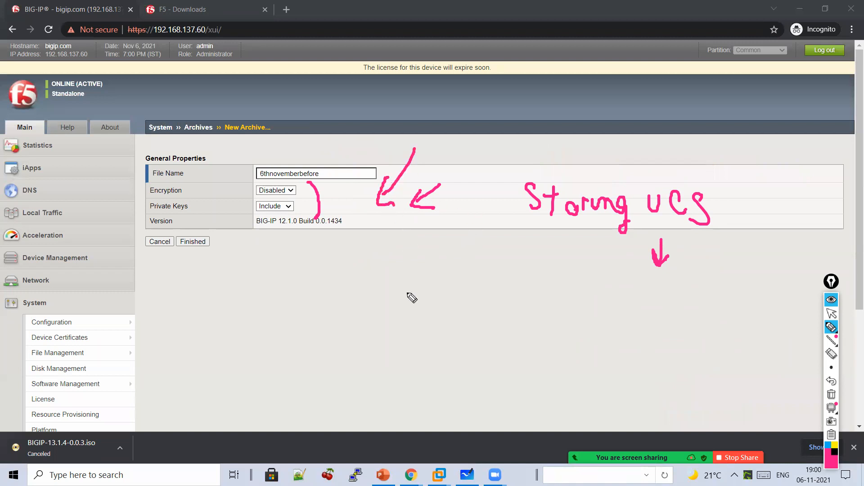
mouse_move(580, 302)
mouse_down()
mouse_move(630, 295)
mouse_move(665, 304)
mouse_move(679, 295)
mouse_move(721, 316)
mouse_move(607, 361)
mouse_move(684, 365)
mouse_move(700, 347)
mouse_up()
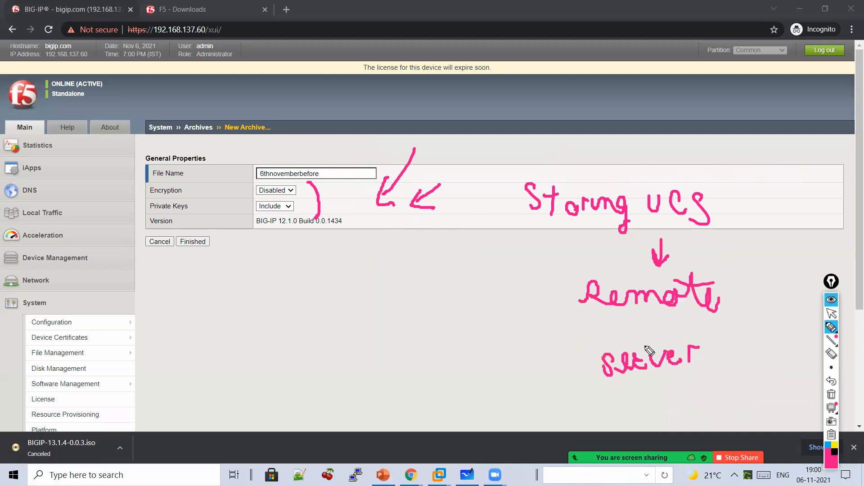
mouse_move(552, 342)
mouse_down()
mouse_move(518, 358)
mouse_move(533, 363)
mouse_up()
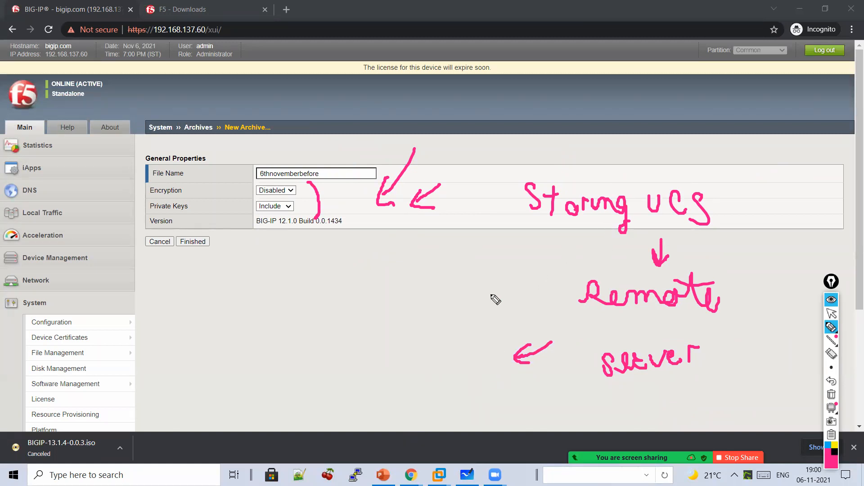
mouse_move(740, 271)
mouse_down()
mouse_move(750, 297)
mouse_move(791, 292)
mouse_move(824, 271)
mouse_move(838, 276)
mouse_up()
click(808, 244)
drag(803, 251, 765, 256)
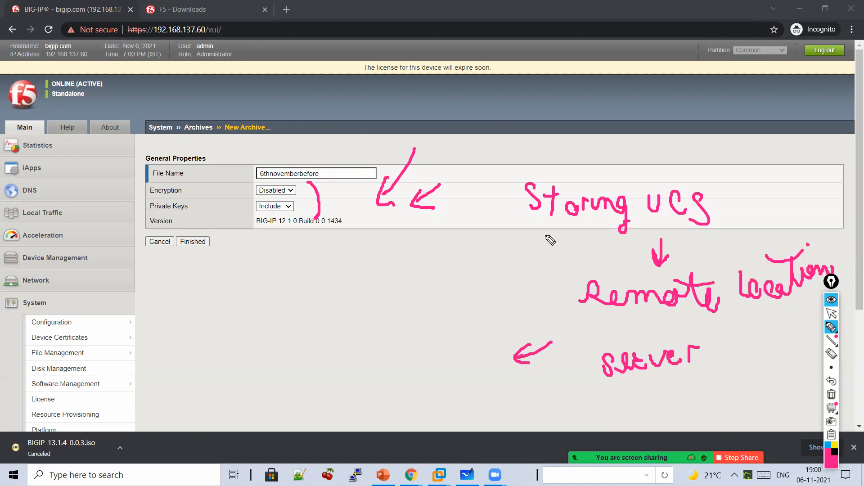
drag(293, 242, 293, 269)
mouse_move(281, 250)
mouse_down()
mouse_move(293, 269)
mouse_move(305, 256)
mouse_up()
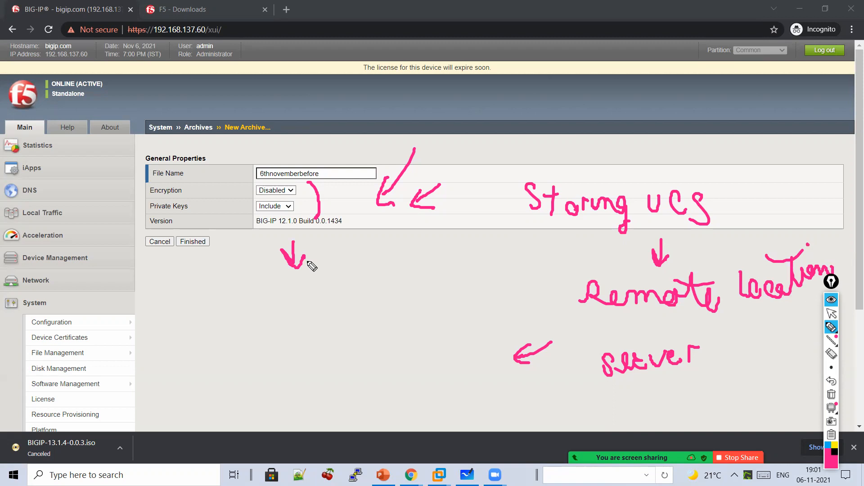
drag(508, 179, 521, 223)
drag(668, 240, 549, 244)
mouse_move(570, 246)
mouse_down()
mouse_move(571, 278)
mouse_move(580, 269)
mouse_up()
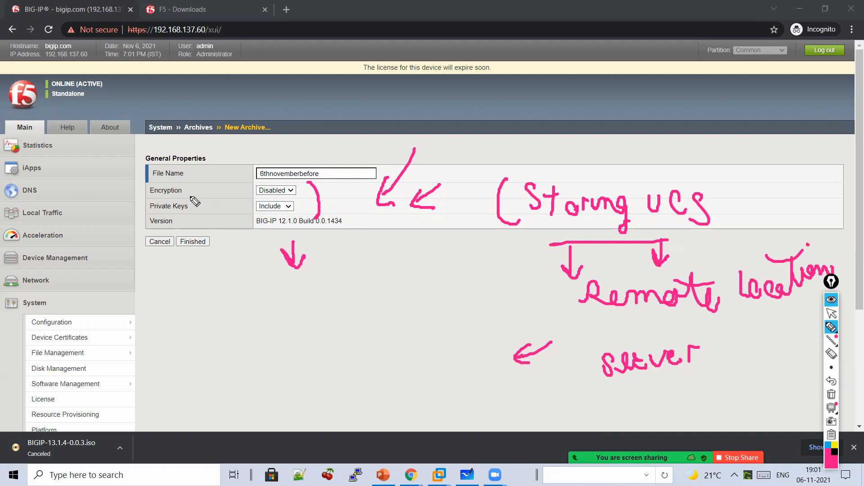
drag(660, 136, 661, 168)
drag(651, 155, 670, 157)
mouse_move(689, 126)
mouse_down()
mouse_move(700, 112)
mouse_move(735, 126)
mouse_move(827, 122)
mouse_move(720, 142)
mouse_up()
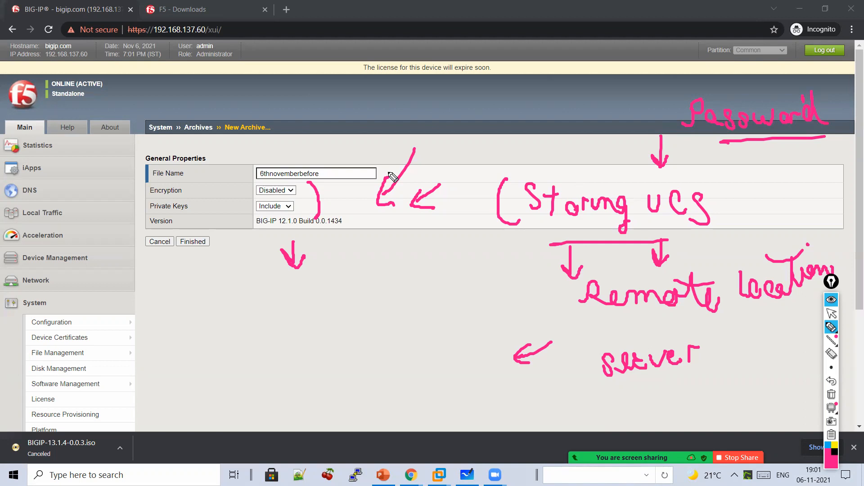
click(832, 397)
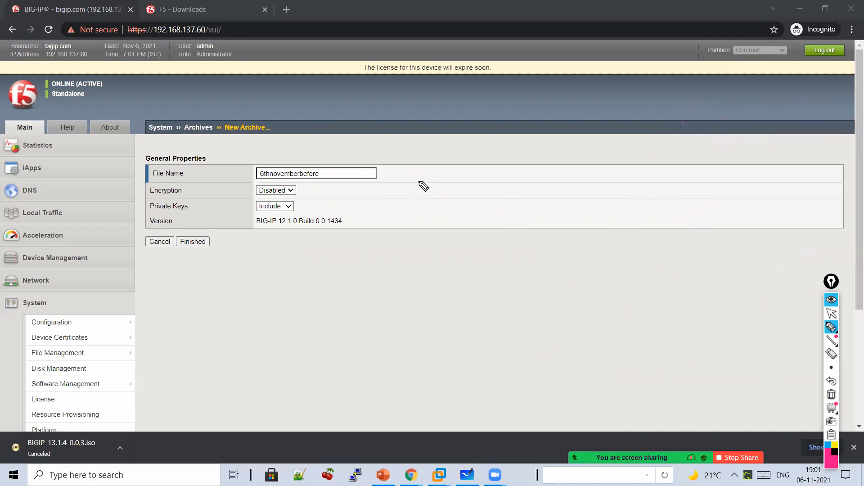
- Bracket the Private Keys row and label it 'SSL Cert and key' with a down arrow
drag(319, 196, 322, 219)
mouse_move(381, 193)
mouse_down()
mouse_move(360, 198)
mouse_move(479, 217)
mouse_up()
mouse_move(507, 195)
mouse_down()
mouse_move(500, 196)
mouse_move(552, 217)
mouse_up()
mouse_move(532, 204)
mouse_down()
mouse_move(675, 209)
mouse_move(690, 245)
mouse_move(488, 243)
mouse_up()
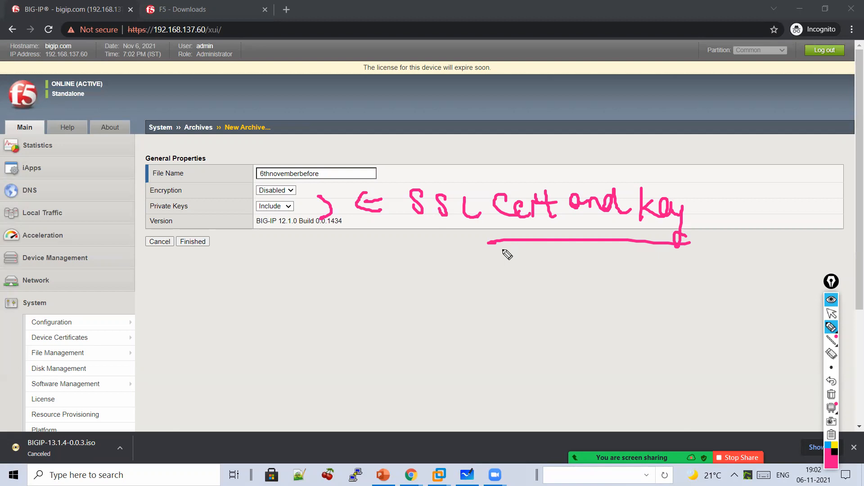
drag(580, 246, 581, 281)
drag(572, 262, 589, 269)
- Leave drawing mode and click Finished to save the 6thnovemberbefore archive
mouse_move(830, 330)
click(832, 314)
click(181, 242)
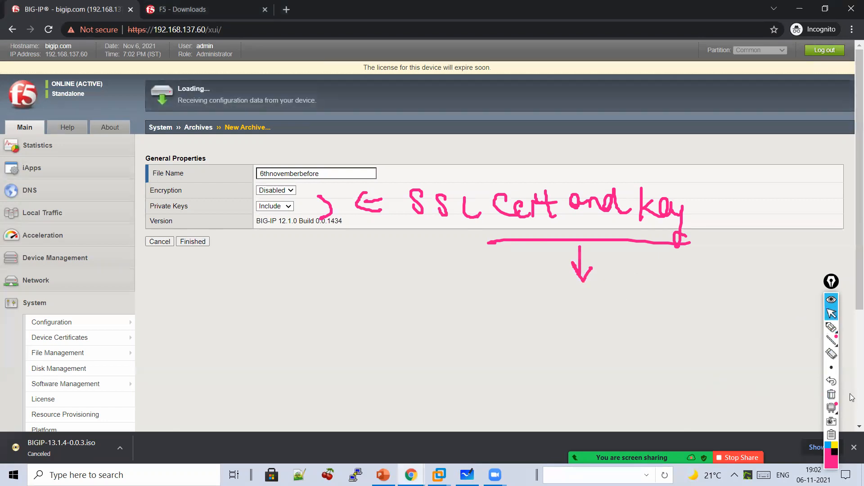
- Clear old marks and handwrite an underlined 'UCS' label with branching arrows
click(832, 396)
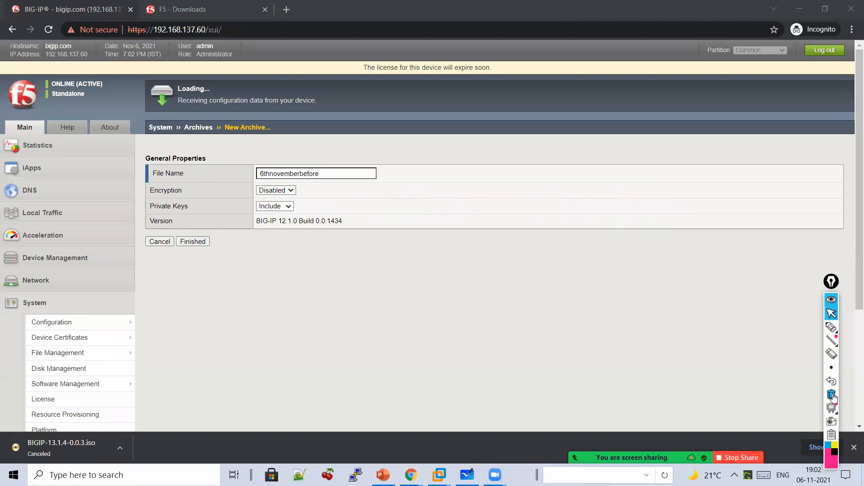
click(831, 328)
mouse_move(470, 120)
mouse_down()
mouse_move(474, 140)
mouse_move(498, 132)
mouse_move(534, 158)
mouse_up()
drag(563, 133, 546, 158)
mouse_move(484, 167)
mouse_down()
mouse_move(563, 165)
mouse_move(516, 191)
mouse_move(508, 226)
mouse_up()
click(585, 143)
drag(585, 143, 603, 151)
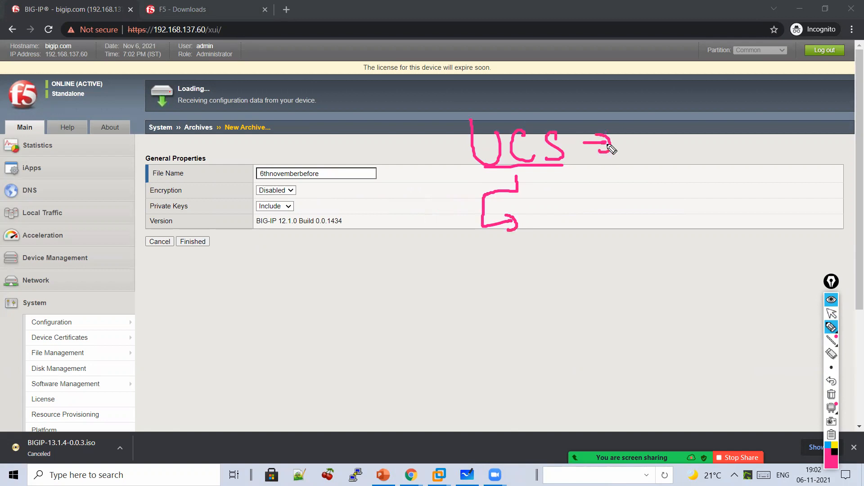
- List UCS contents as branches: 'All configuration file', 'License' and 'SSL'
mouse_move(539, 231)
mouse_down()
mouse_move(551, 221)
mouse_move(594, 243)
mouse_move(633, 224)
mouse_move(654, 232)
mouse_move(661, 259)
mouse_move(685, 228)
mouse_move(708, 245)
mouse_move(763, 223)
mouse_move(801, 235)
mouse_move(796, 224)
mouse_up()
drag(729, 228, 742, 226)
mouse_move(630, 262)
mouse_down()
mouse_move(621, 270)
mouse_move(653, 260)
mouse_move(662, 286)
mouse_up()
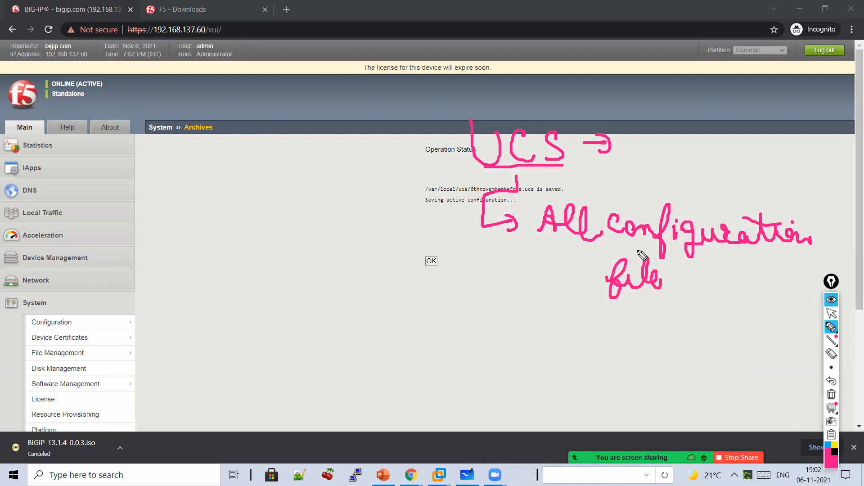
mouse_move(487, 260)
mouse_down()
mouse_move(512, 317)
mouse_move(615, 309)
mouse_move(628, 320)
mouse_up()
drag(478, 309, 512, 369)
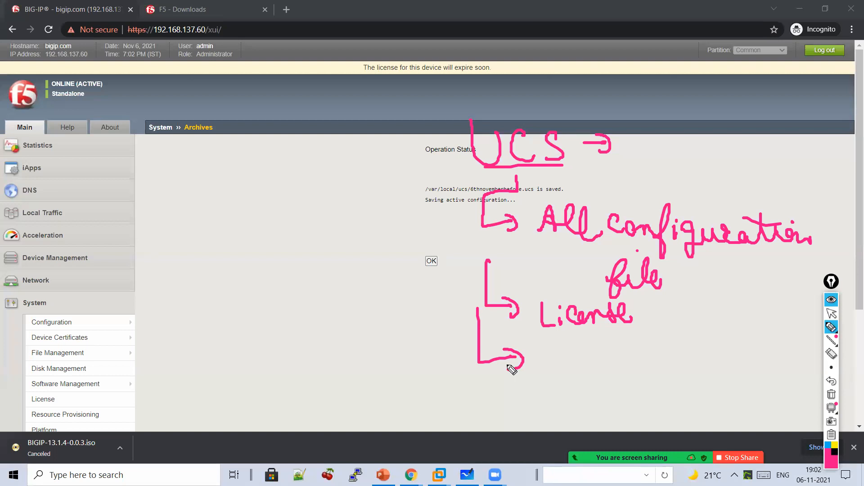
mouse_move(587, 358)
mouse_down()
mouse_move(580, 383)
mouse_move(754, 356)
mouse_move(779, 343)
mouse_move(799, 367)
mouse_up()
click(745, 334)
mouse_move(630, 390)
mouse_down()
mouse_move(620, 417)
mouse_move(662, 409)
mouse_move(742, 417)
mouse_move(763, 398)
mouse_move(785, 423)
mouse_up()
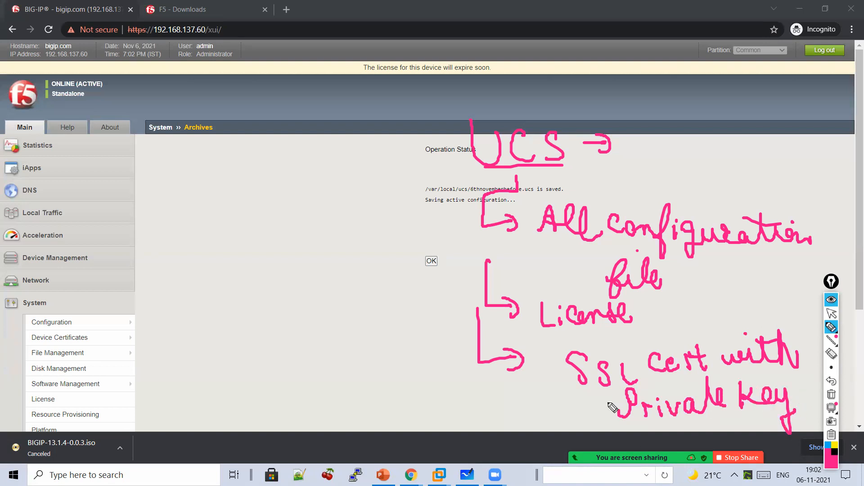
- Add 'User Accounts' and list V.S, Pool and Pool Member beside Local Traffic
mouse_move(450, 198)
mouse_down()
mouse_move(381, 200)
mouse_move(388, 211)
mouse_up()
click(215, 205)
mouse_move(214, 202)
mouse_down()
mouse_move(305, 213)
mouse_move(243, 270)
mouse_move(261, 260)
mouse_move(305, 268)
mouse_move(316, 259)
mouse_move(349, 269)
mouse_move(363, 251)
mouse_move(325, 234)
mouse_up()
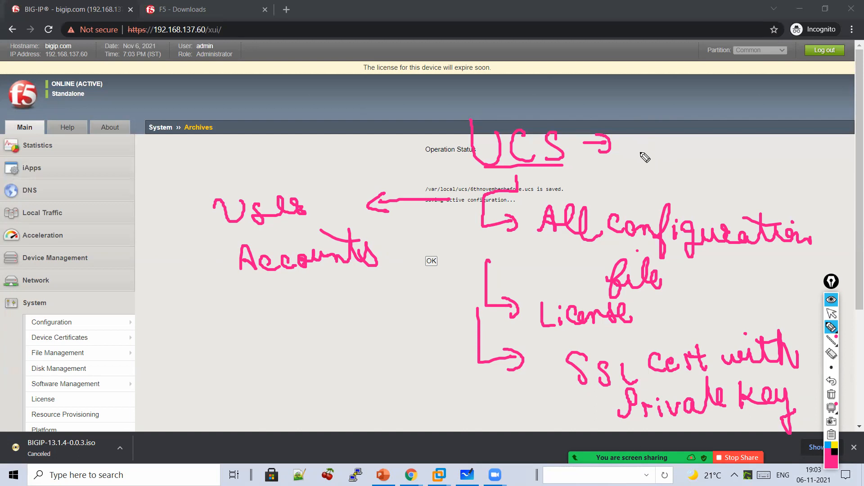
drag(74, 198, 80, 231)
mouse_move(137, 176)
mouse_down()
mouse_move(147, 192)
mouse_move(156, 183)
mouse_up()
click(161, 186)
drag(173, 174, 167, 192)
drag(149, 220, 193, 249)
mouse_move(166, 290)
mouse_down()
mouse_move(180, 270)
mouse_move(218, 289)
mouse_up()
mouse_move(171, 325)
mouse_down()
mouse_move(189, 308)
mouse_move(228, 324)
mouse_move(269, 323)
mouse_move(277, 311)
mouse_up()
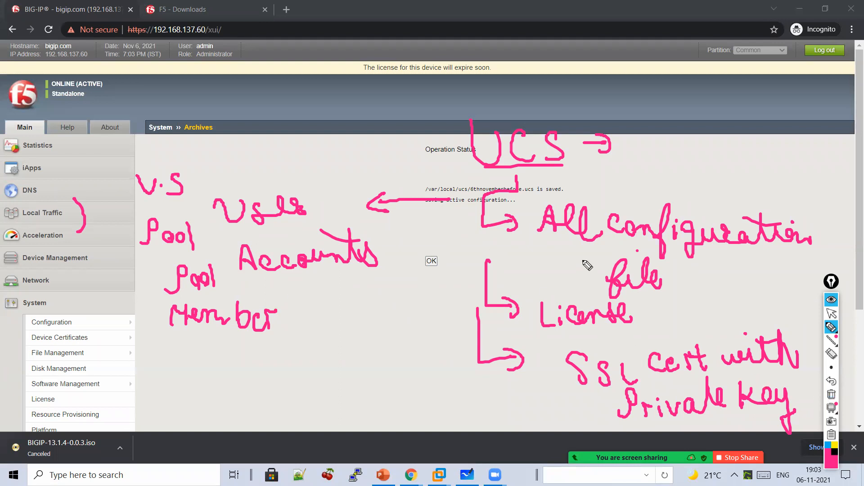
- Tick the UCS items, arrow 'Accounts' down to 'IT/CSE', then clear the notes
mouse_move(692, 166)
mouse_down()
mouse_move(720, 175)
mouse_move(787, 97)
mouse_up()
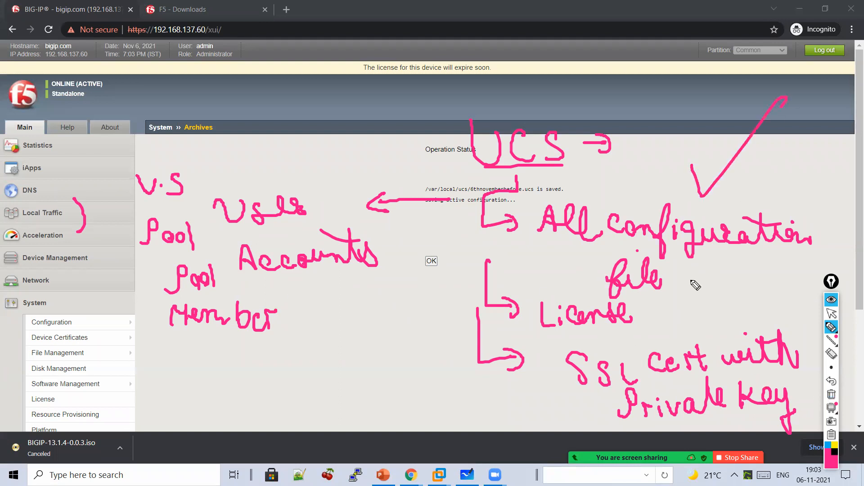
drag(691, 280, 766, 249)
drag(724, 318, 785, 284)
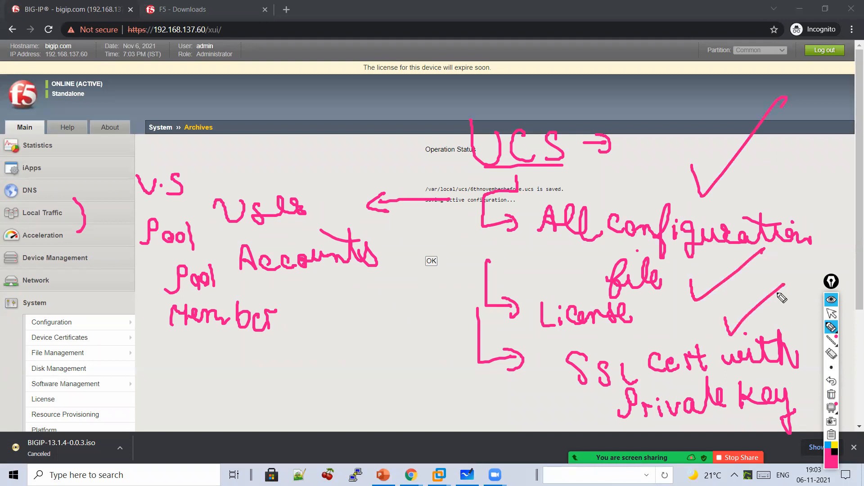
drag(355, 282, 356, 307)
mouse_move(347, 292)
mouse_down()
mouse_move(356, 306)
mouse_move(370, 295)
mouse_up()
mouse_move(347, 322)
mouse_down()
mouse_move(386, 322)
mouse_move(364, 335)
mouse_move(347, 373)
mouse_move(360, 372)
mouse_up()
drag(392, 351, 385, 360)
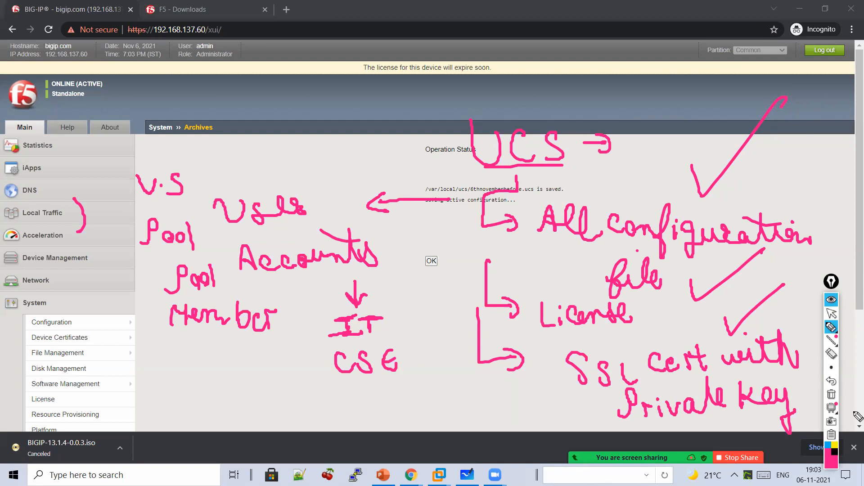
click(831, 395)
- Dismiss the save status to return to the archive list and highlight 6thnovemberbefore.ucs
click(832, 316)
click(431, 260)
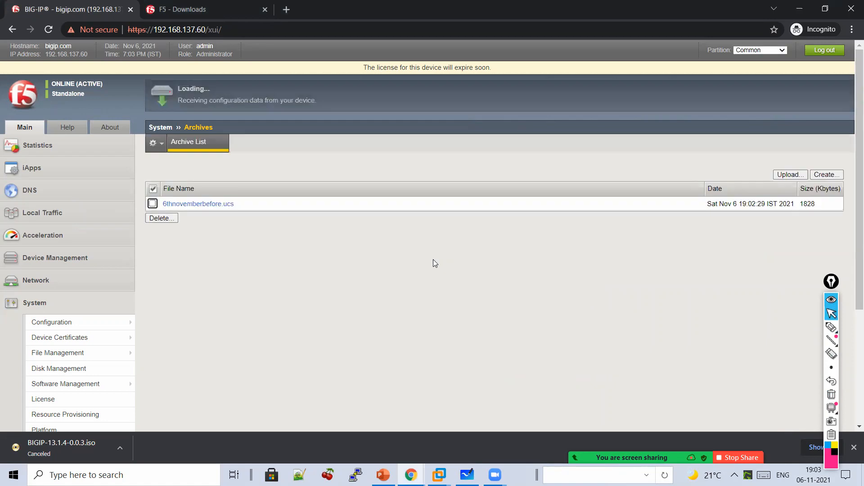
click(831, 327)
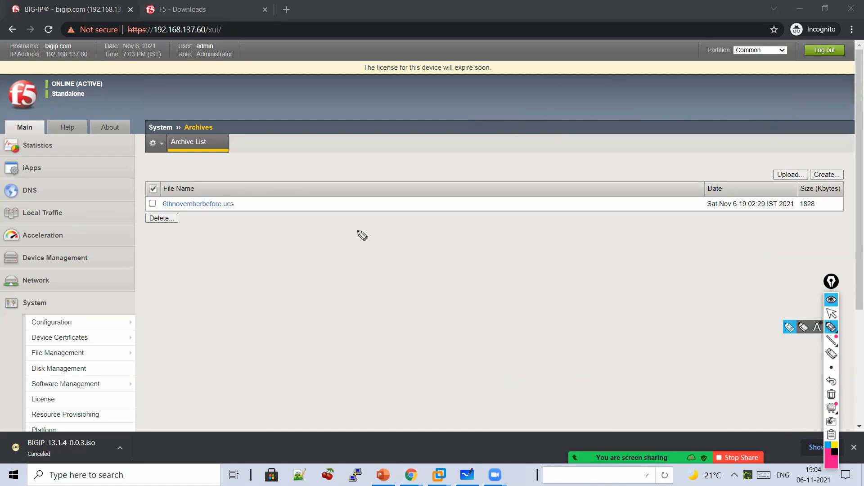
mouse_move(263, 183)
mouse_down()
mouse_move(267, 238)
mouse_move(361, 236)
mouse_move(362, 247)
mouse_up()
- Sketch a note about taking the UCS file over the archive list, clear it, and open the archive
mouse_move(415, 227)
mouse_down()
mouse_move(415, 242)
mouse_move(436, 224)
mouse_move(515, 241)
mouse_up()
drag(538, 228, 539, 241)
mouse_move(468, 263)
mouse_down()
mouse_move(468, 290)
mouse_move(478, 276)
mouse_up()
mouse_move(402, 315)
mouse_down()
mouse_move(403, 324)
mouse_move(451, 333)
mouse_move(504, 332)
mouse_move(491, 321)
mouse_move(558, 325)
mouse_move(548, 317)
mouse_move(609, 337)
mouse_move(634, 301)
mouse_move(606, 282)
mouse_move(662, 331)
mouse_up()
mouse_move(488, 289)
mouse_down()
mouse_move(502, 298)
mouse_move(557, 298)
mouse_up()
mouse_move(684, 310)
mouse_down()
mouse_move(784, 305)
mouse_move(687, 372)
mouse_move(720, 353)
mouse_move(525, 399)
mouse_move(547, 389)
mouse_up()
click(831, 394)
click(831, 313)
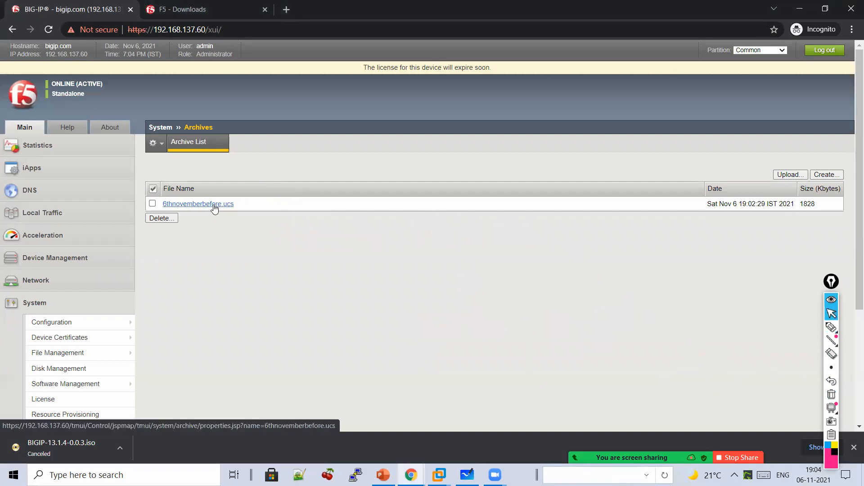
click(214, 206)
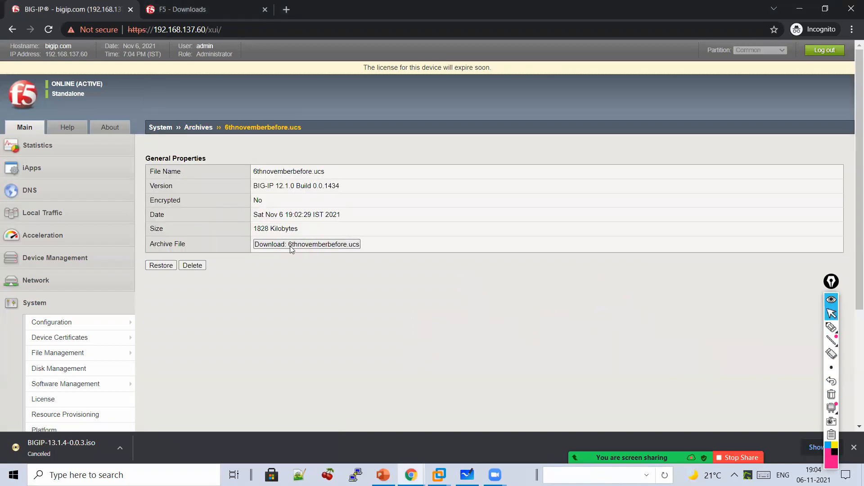
- Download a copy of 6thnovemberbefore.ucs and mark the page with an X and 'F5'
click(290, 247)
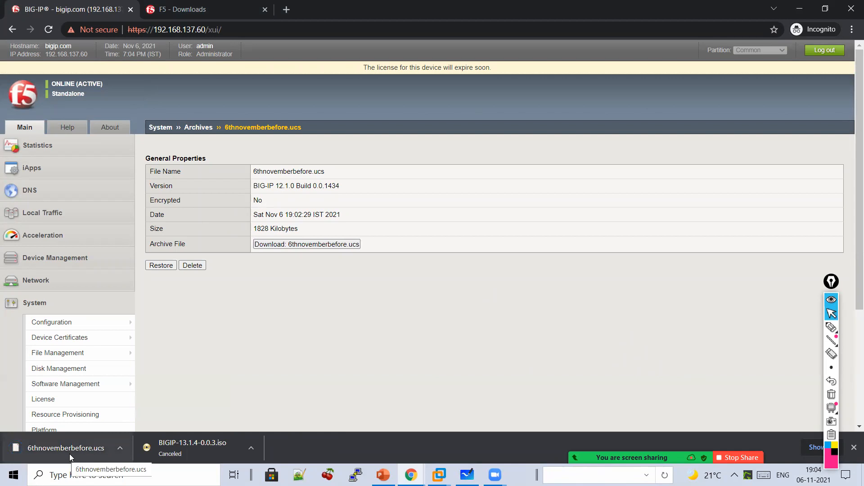
click(832, 328)
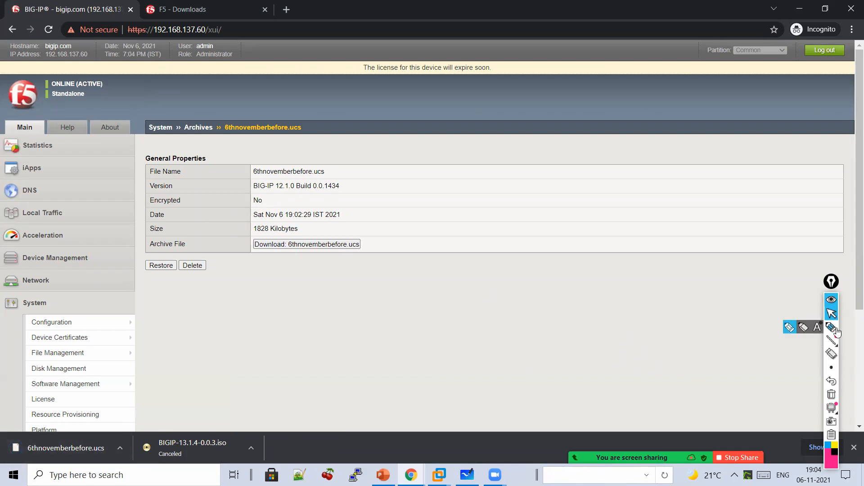
drag(510, 206, 427, 263)
drag(436, 213, 482, 267)
mouse_move(522, 222)
mouse_down()
mouse_move(507, 258)
mouse_move(546, 248)
mouse_up()
- Add handwritten notes about Remote Desktop and restoring the V.S
mouse_move(529, 277)
mouse_down()
mouse_move(529, 302)
mouse_move(536, 289)
mouse_up()
mouse_move(519, 336)
mouse_down()
mouse_move(573, 324)
mouse_move(627, 332)
mouse_move(646, 318)
mouse_move(724, 322)
mouse_move(743, 307)
mouse_up()
drag(695, 295, 721, 294)
drag(649, 322, 623, 324)
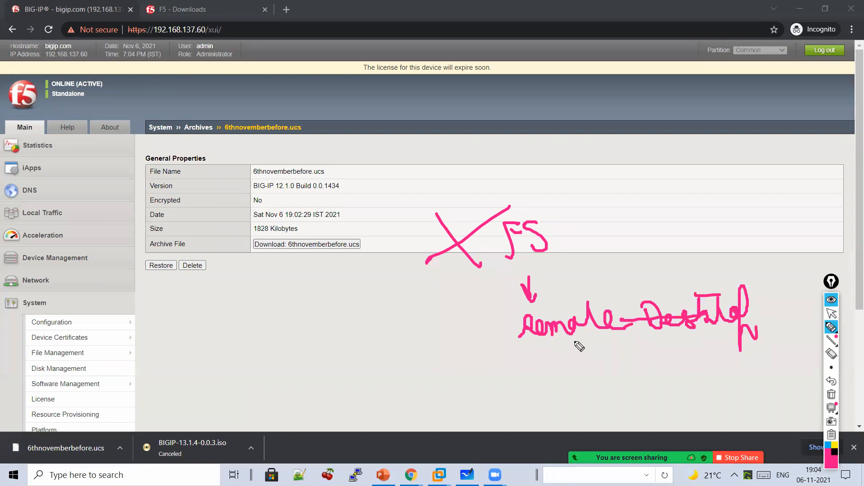
drag(575, 159, 575, 189)
mouse_move(566, 174)
mouse_down()
mouse_move(627, 179)
mouse_move(666, 209)
mouse_move(657, 210)
mouse_up()
click(635, 185)
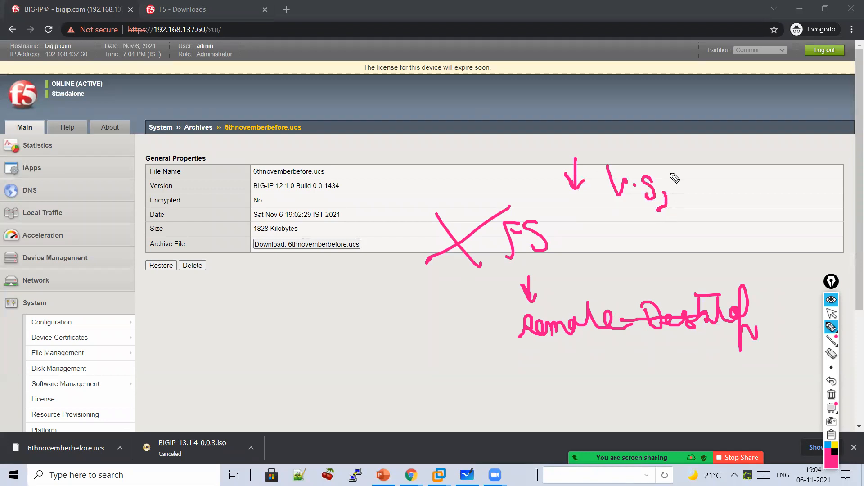
mouse_move(639, 159)
mouse_down()
mouse_move(666, 194)
mouse_move(750, 195)
mouse_move(727, 211)
mouse_up()
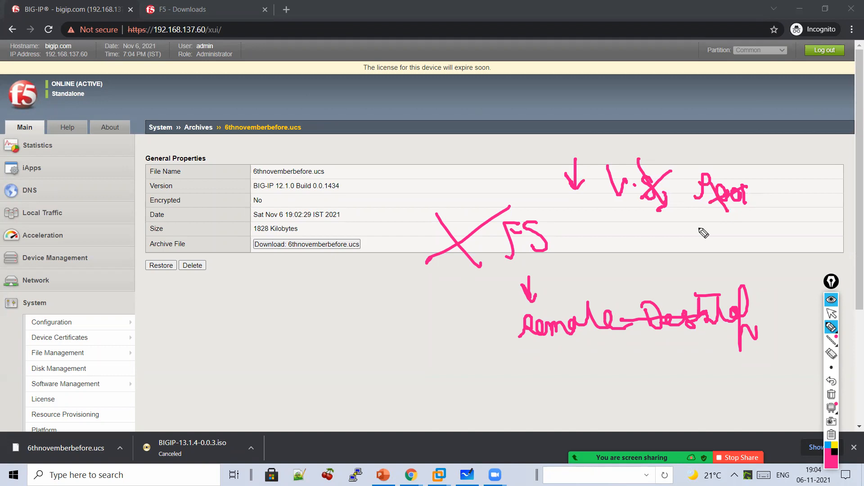
mouse_move(684, 228)
mouse_down()
mouse_move(702, 245)
mouse_move(756, 225)
mouse_move(775, 233)
mouse_move(791, 222)
mouse_move(801, 235)
mouse_up()
drag(755, 210, 723, 208)
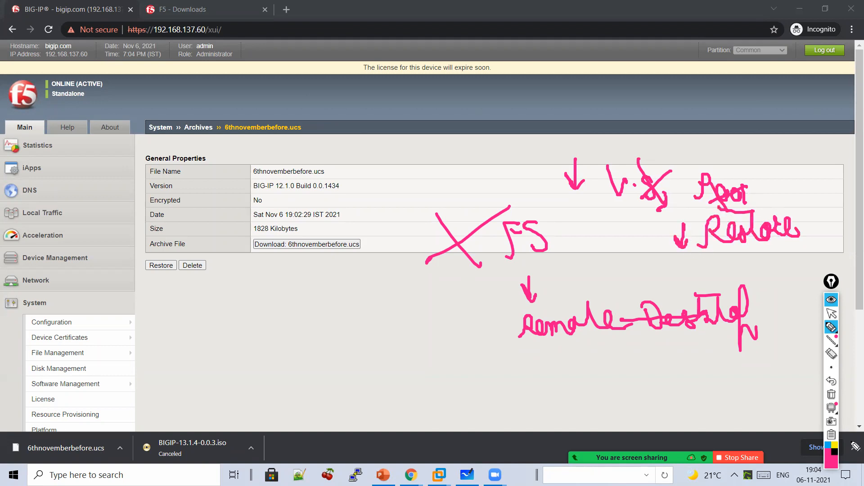
- Erase the notes, write 'Restore → UCS' labelled as a backup, then clear the annotations
click(832, 395)
mouse_move(518, 225)
mouse_down()
mouse_move(541, 220)
mouse_move(614, 235)
mouse_move(628, 216)
mouse_move(639, 232)
mouse_up()
mouse_move(564, 245)
mouse_down()
mouse_move(564, 272)
mouse_move(575, 260)
mouse_up()
drag(526, 297, 578, 318)
mouse_move(530, 329)
mouse_down()
mouse_move(582, 325)
mouse_move(527, 344)
mouse_up()
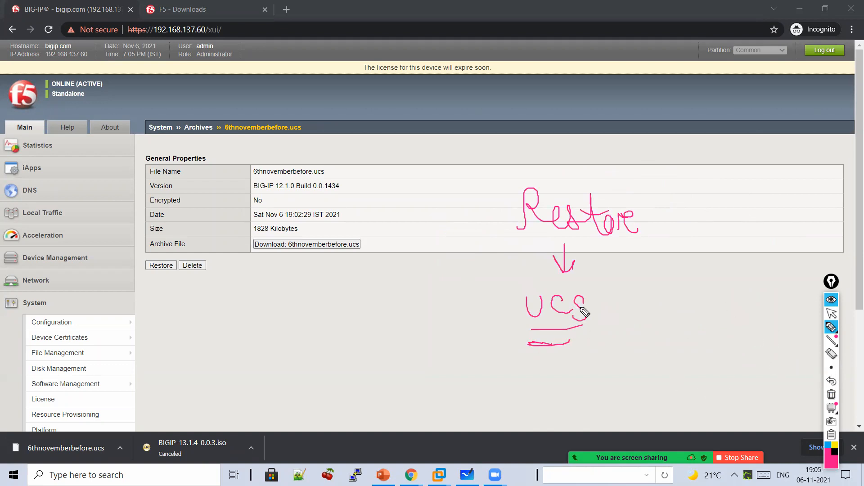
mouse_move(623, 288)
mouse_down()
mouse_move(624, 322)
mouse_move(636, 320)
mouse_up()
mouse_move(639, 281)
mouse_down()
mouse_move(635, 320)
mouse_move(728, 312)
mouse_move(758, 284)
mouse_move(787, 305)
mouse_move(776, 323)
mouse_up()
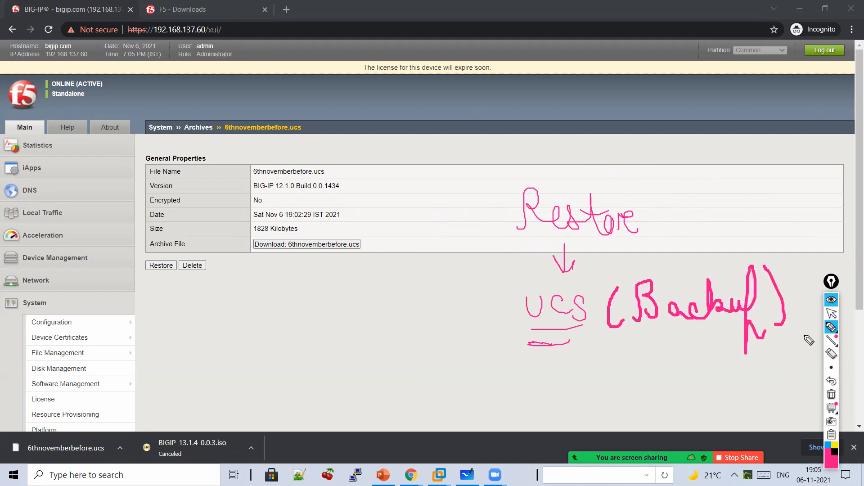
click(829, 396)
click(828, 317)
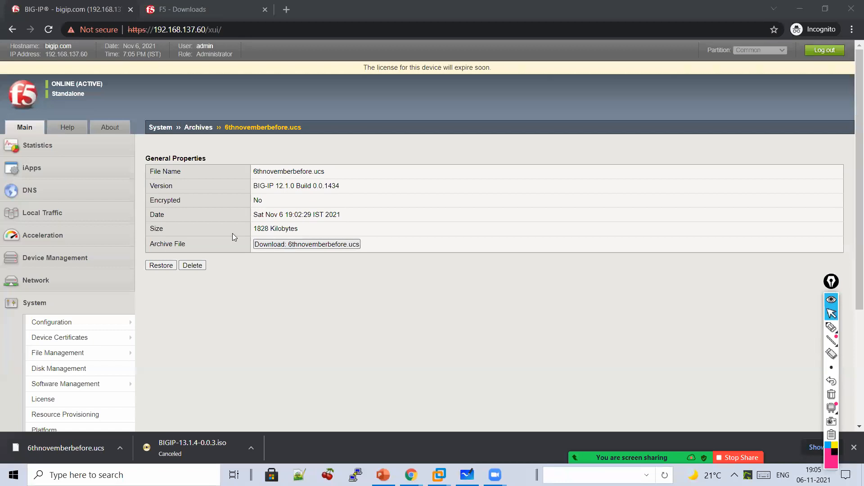
click(51, 215)
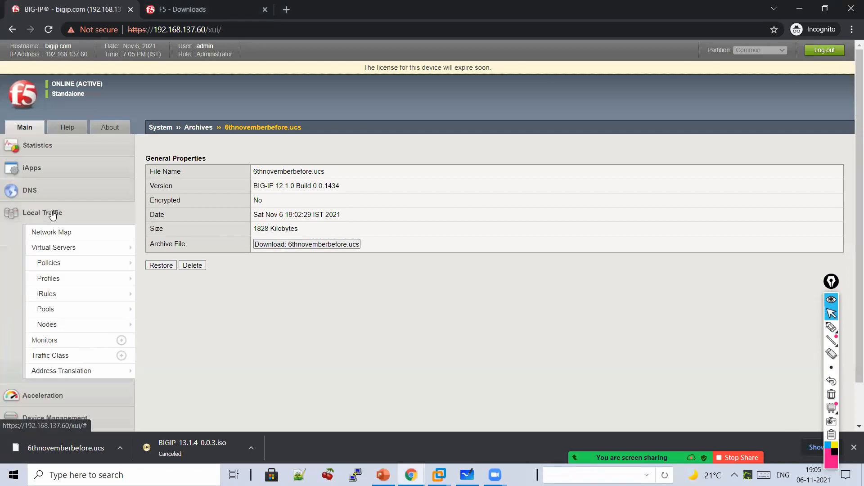
- Open the Virtual Server List and tick the webapp virtual server (192.168.1.60:80)
click(54, 245)
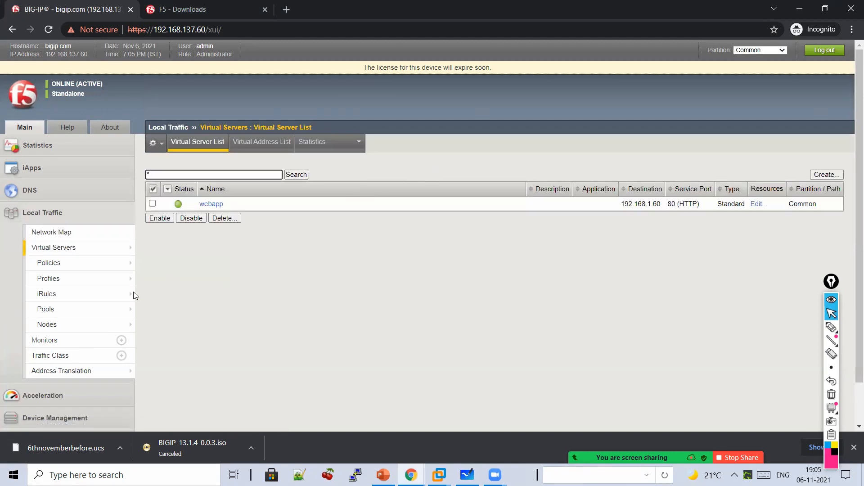
click(153, 203)
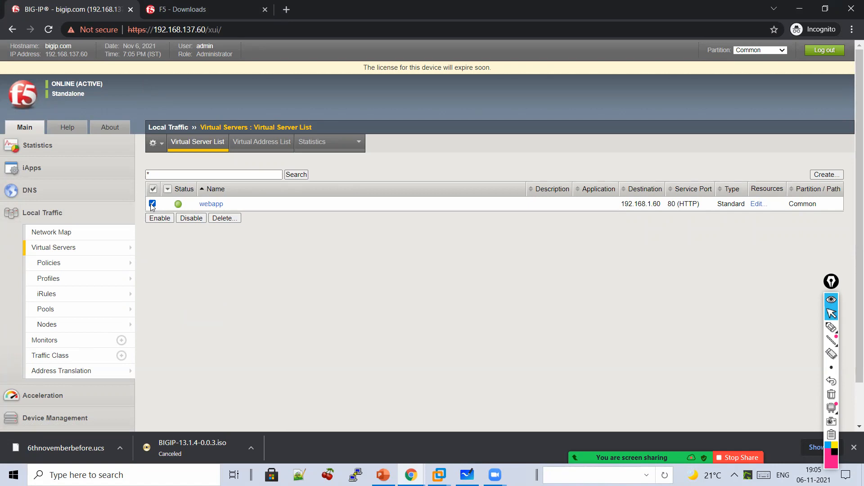
- Handwrite 'Critical Activity → Backup' over the virtual server list
click(836, 331)
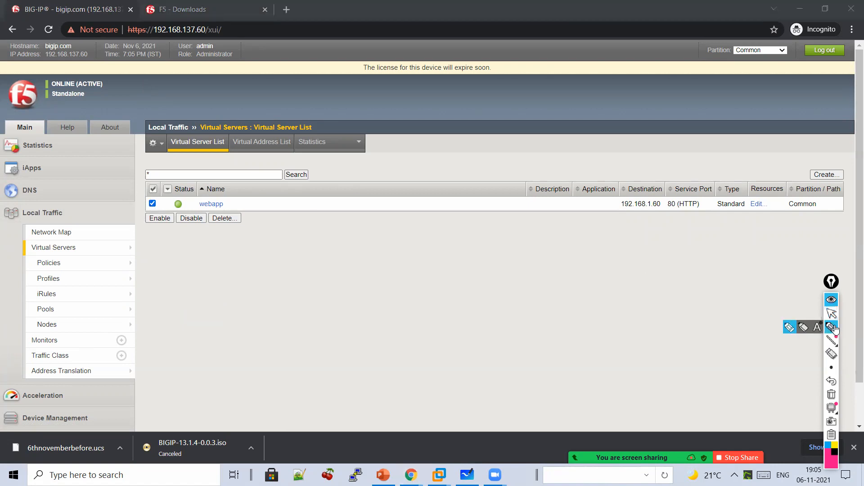
mouse_move(411, 253)
mouse_down()
mouse_move(436, 270)
mouse_move(455, 257)
mouse_move(543, 260)
mouse_move(565, 248)
mouse_move(622, 257)
mouse_move(642, 252)
mouse_move(661, 220)
mouse_up()
drag(603, 301, 615, 309)
mouse_move(552, 342)
mouse_down()
mouse_move(569, 334)
mouse_move(578, 347)
mouse_move(615, 330)
mouse_move(656, 357)
mouse_up()
drag(583, 365, 660, 366)
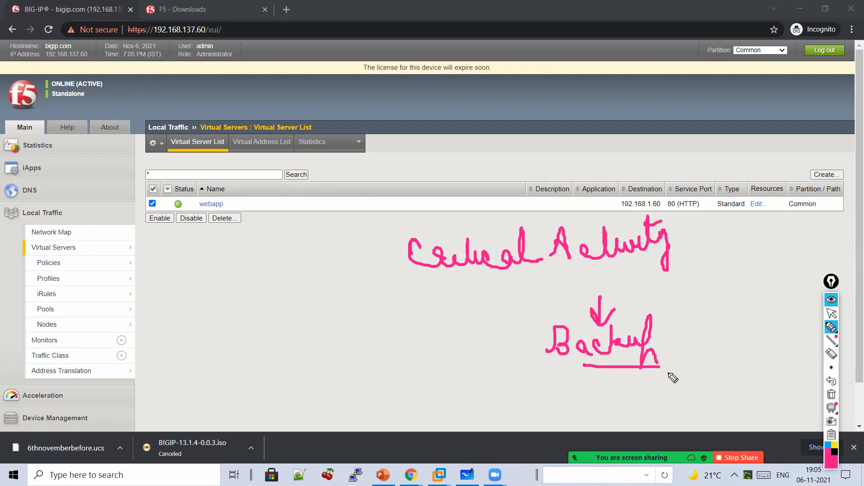
- Clear the notes and delete the webapp virtual server, confirming the deletion
click(830, 396)
click(832, 313)
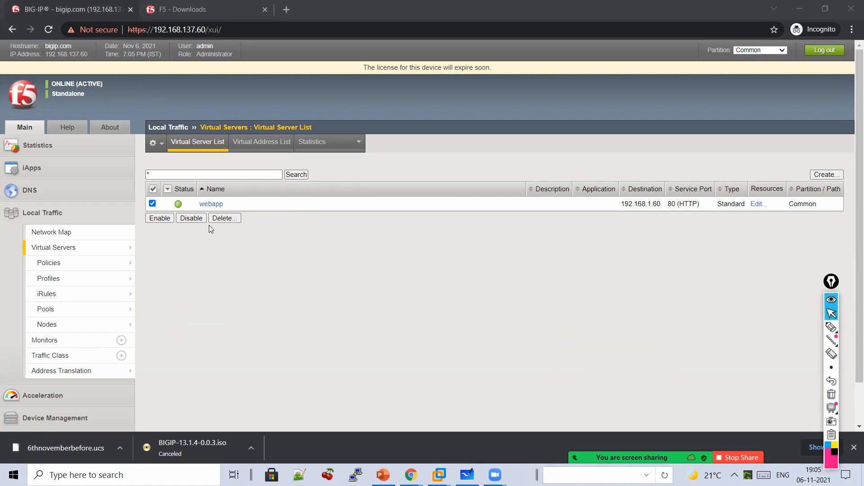
click(220, 218)
click(200, 201)
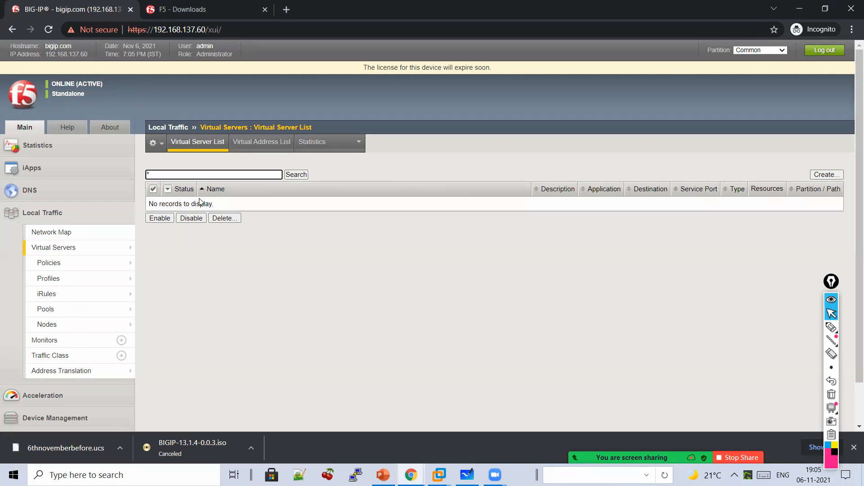
- Circle 'V.S' and write 'Bring the v.s again' with arrows, then erase all the notes
mouse_move(66, 251)
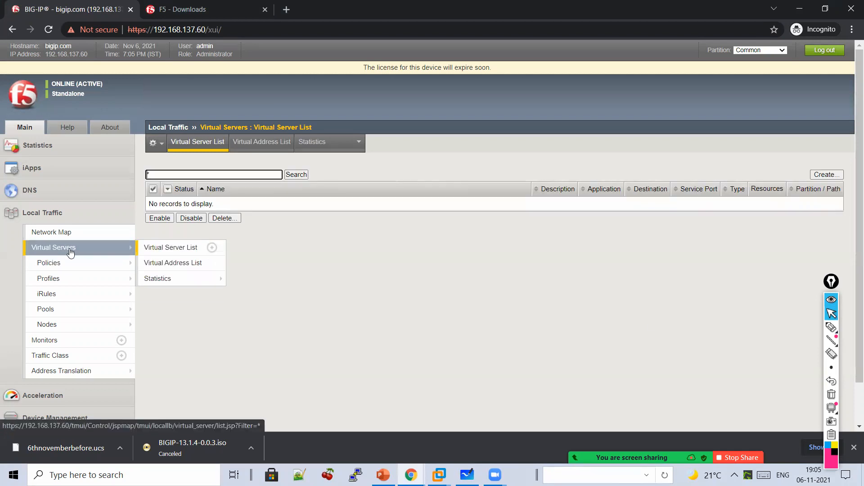
click(832, 328)
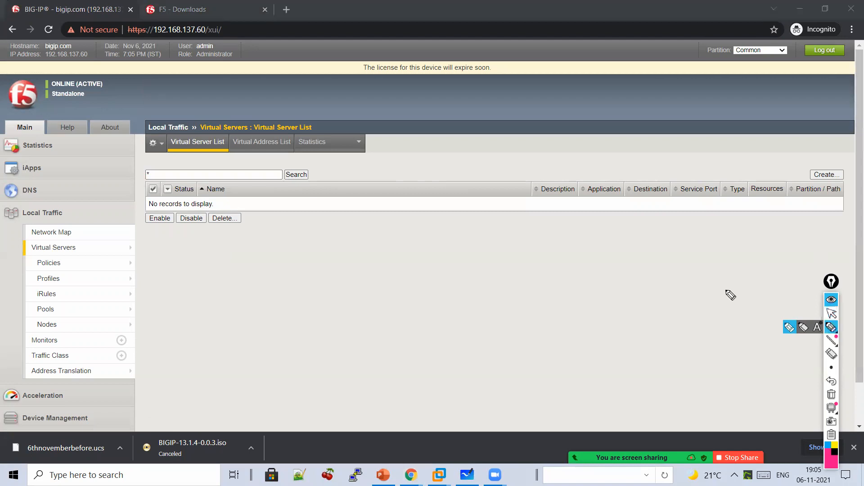
mouse_move(464, 283)
mouse_down()
mouse_move(486, 318)
mouse_move(489, 277)
mouse_move(504, 313)
mouse_up()
click(499, 294)
mouse_move(471, 248)
mouse_down()
mouse_move(527, 321)
mouse_move(512, 345)
mouse_up()
mouse_move(407, 184)
mouse_down()
mouse_move(422, 239)
mouse_move(442, 233)
mouse_up()
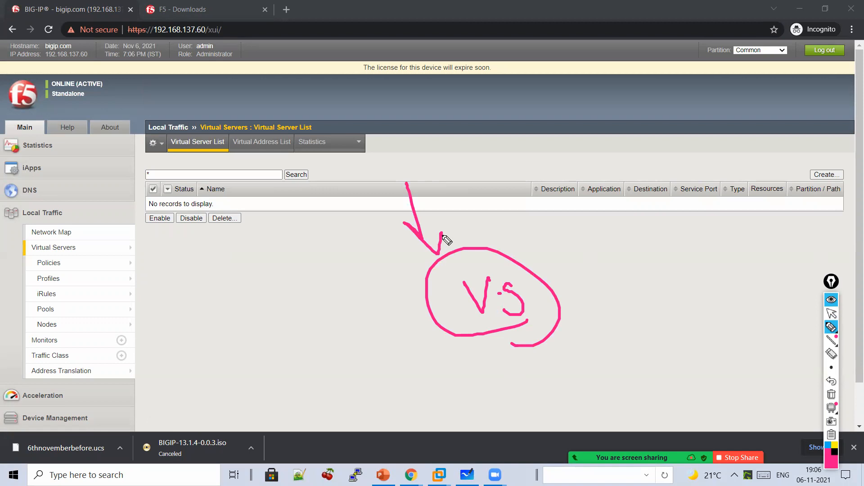
mouse_move(541, 260)
mouse_down()
mouse_move(588, 249)
mouse_move(585, 273)
mouse_up()
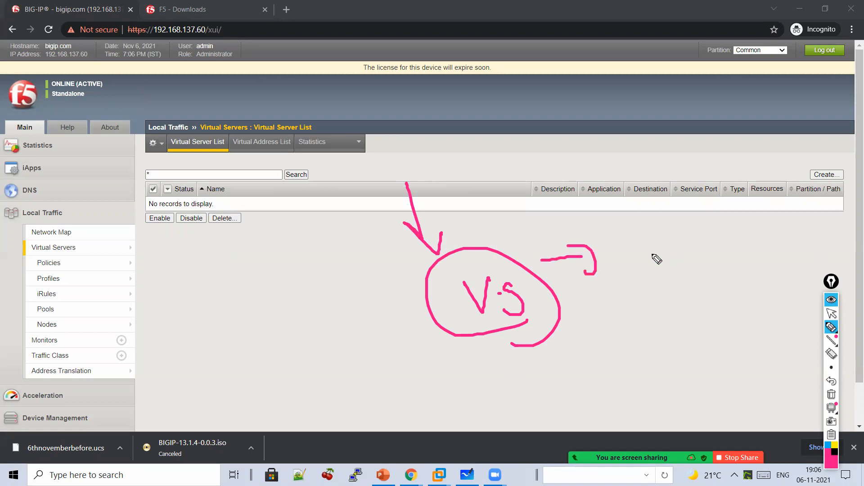
mouse_move(643, 259)
mouse_down()
mouse_move(685, 276)
mouse_move(740, 248)
mouse_up()
mouse_move(659, 193)
mouse_down()
mouse_move(670, 218)
mouse_move(734, 225)
mouse_move(814, 217)
mouse_move(767, 245)
mouse_move(761, 239)
mouse_up()
mouse_move(659, 316)
mouse_down()
mouse_move(614, 327)
mouse_move(631, 342)
mouse_up()
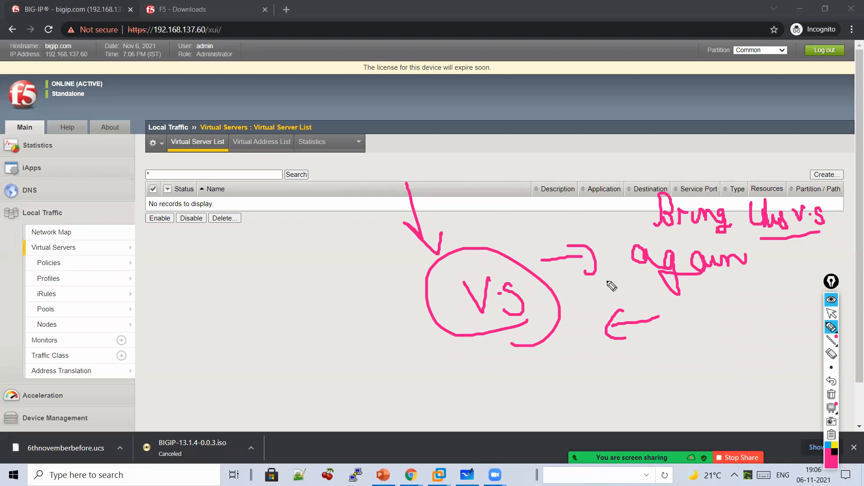
click(833, 396)
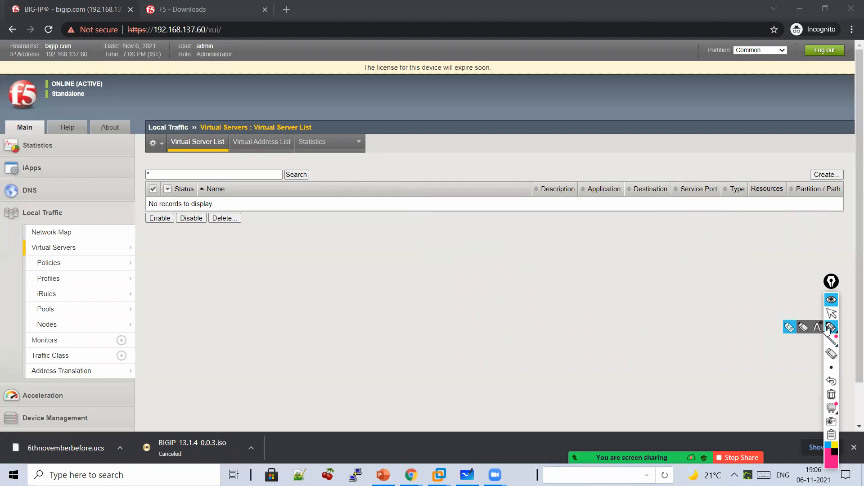
- Open 6thnovemberbefore.ucs under System > Archives, restore from it, and acknowledge the status
click(831, 313)
scroll(268, 205, down, 2)
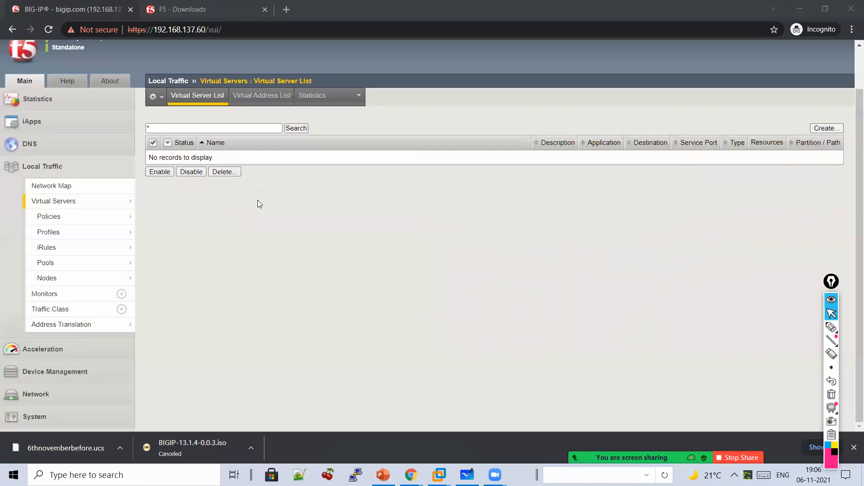
click(50, 418)
mouse_move(55, 423)
scroll(55, 423, down, 3)
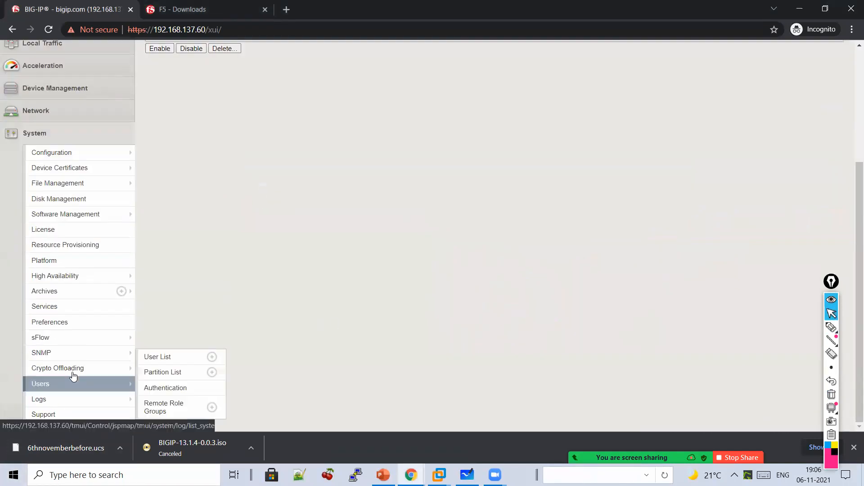
click(65, 289)
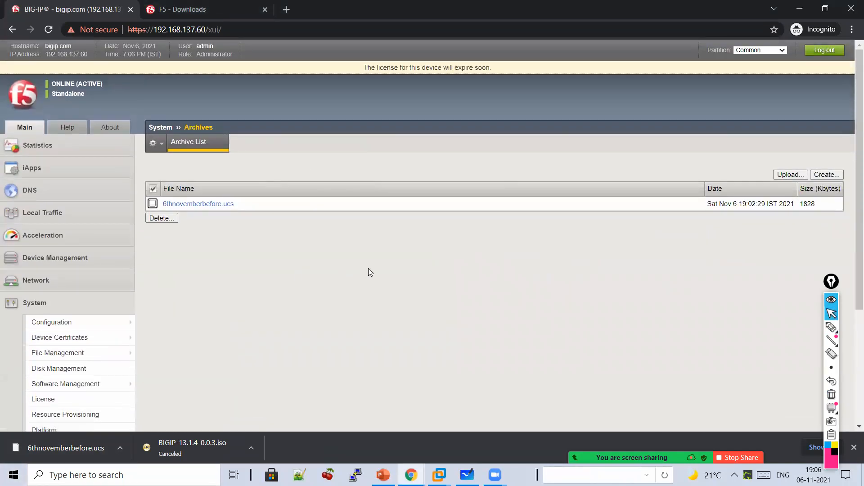
click(205, 205)
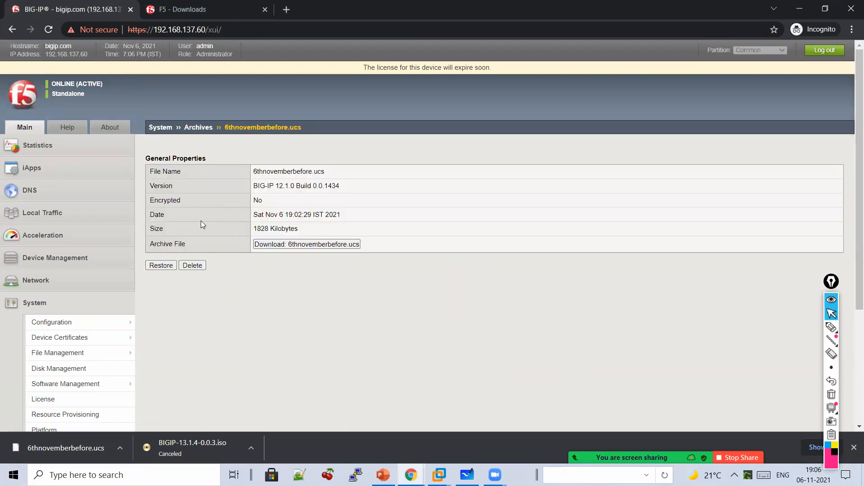
click(161, 266)
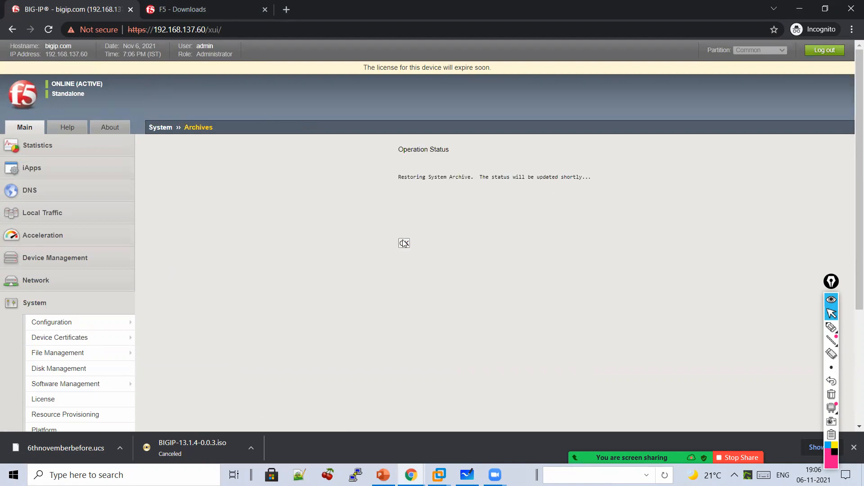
click(404, 243)
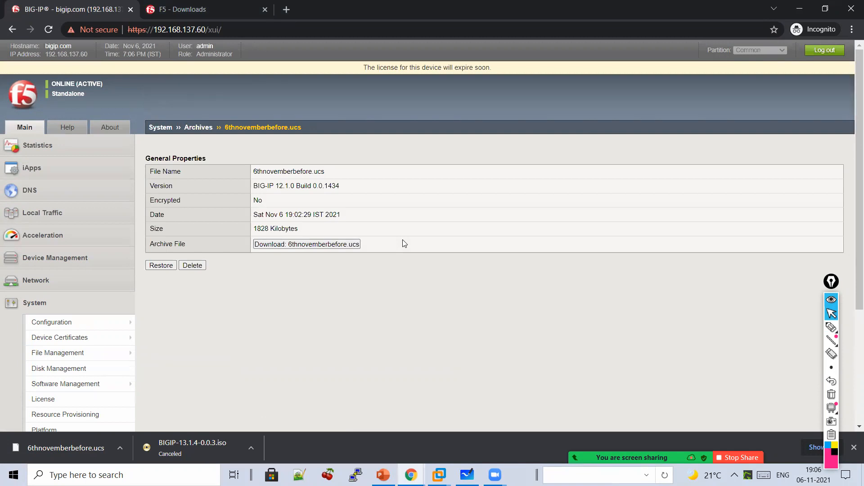
click(830, 333)
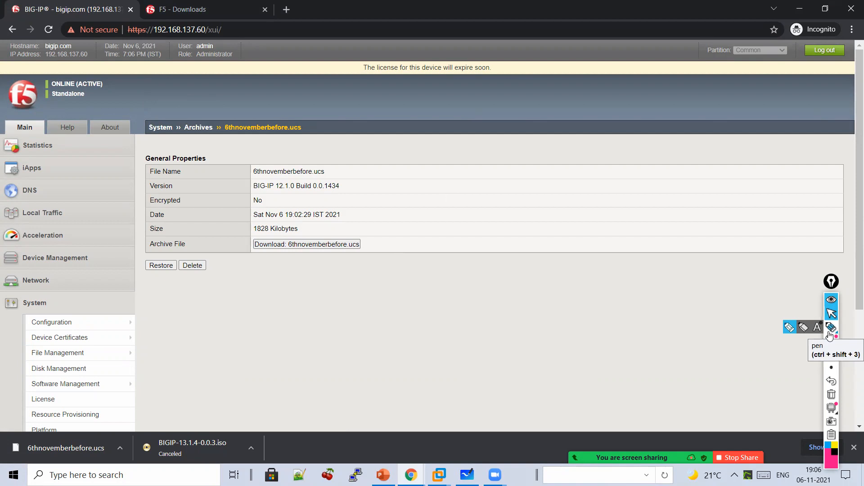
- Draw a curved arrow from the breadcrumb and handwrite 'Restoring F5 ... Only' beside the archive details
click(829, 334)
mouse_move(272, 122)
mouse_down()
mouse_move(407, 234)
mouse_move(345, 300)
mouse_up()
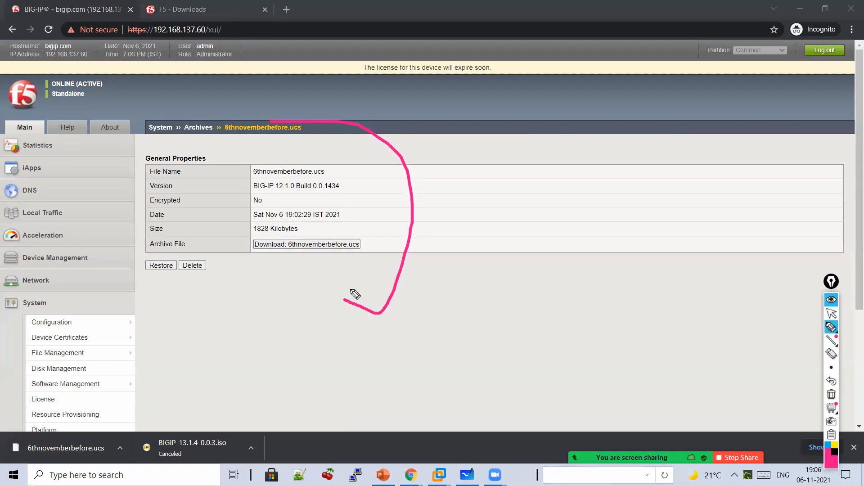
mouse_move(505, 251)
mouse_down()
mouse_move(556, 231)
mouse_move(572, 213)
mouse_move(603, 231)
mouse_move(642, 235)
mouse_move(654, 251)
mouse_up()
mouse_move(538, 264)
mouse_down()
mouse_move(573, 288)
mouse_move(598, 291)
mouse_move(605, 278)
mouse_move(634, 287)
mouse_move(629, 316)
mouse_move(657, 299)
mouse_move(670, 320)
mouse_move(613, 321)
mouse_up()
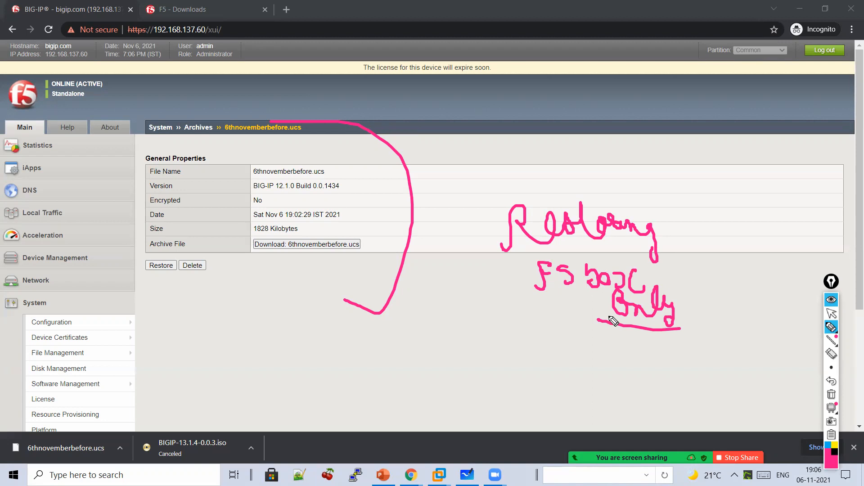
click(831, 313)
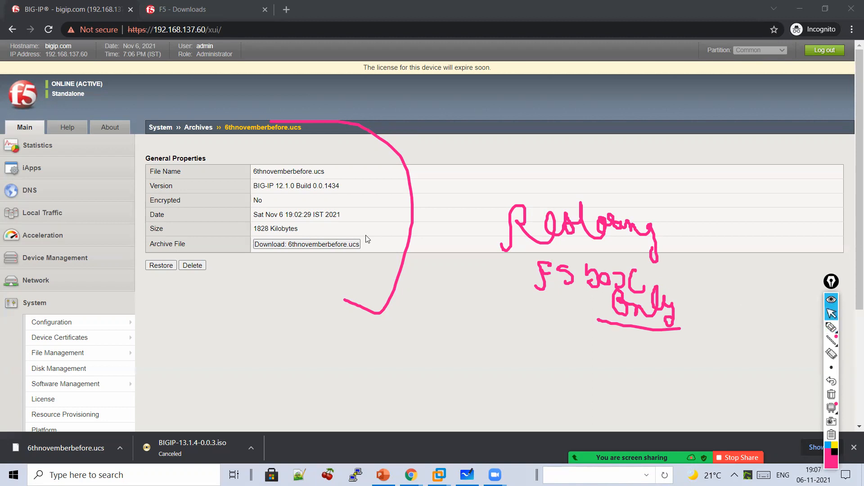
click(59, 215)
- Open the Virtual Server List, clear the notes and reload it, showing the configuration-not-loaded notice
click(74, 251)
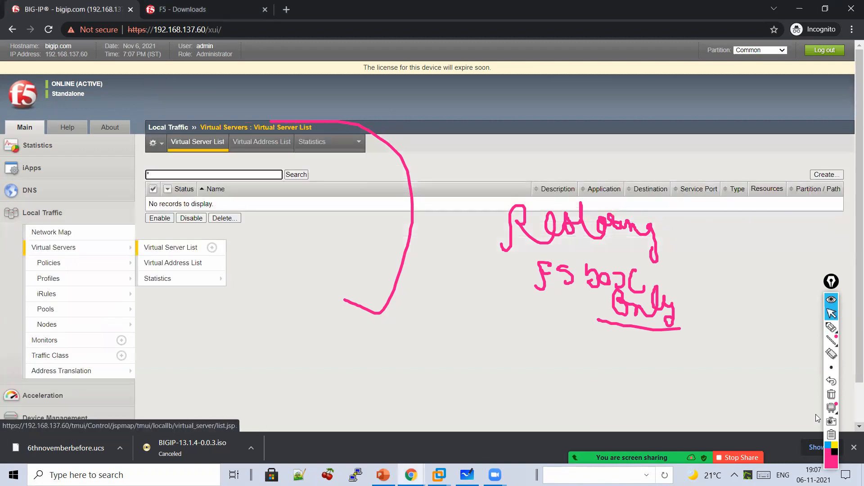
click(831, 394)
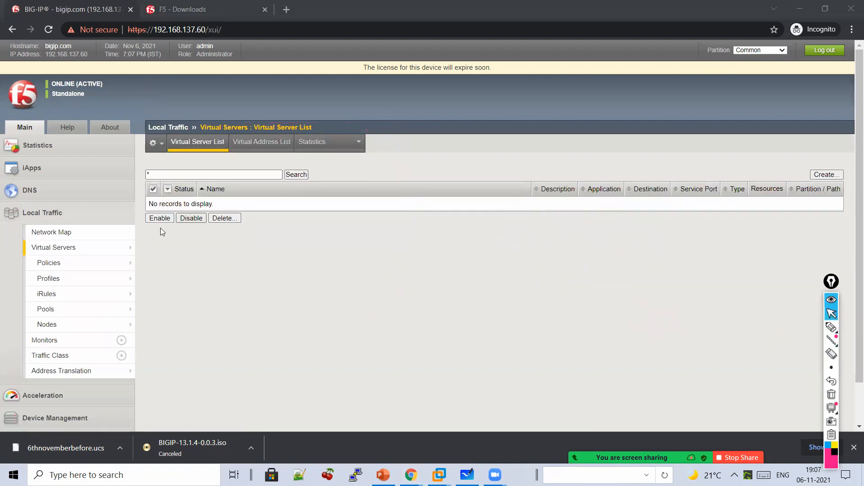
click(95, 252)
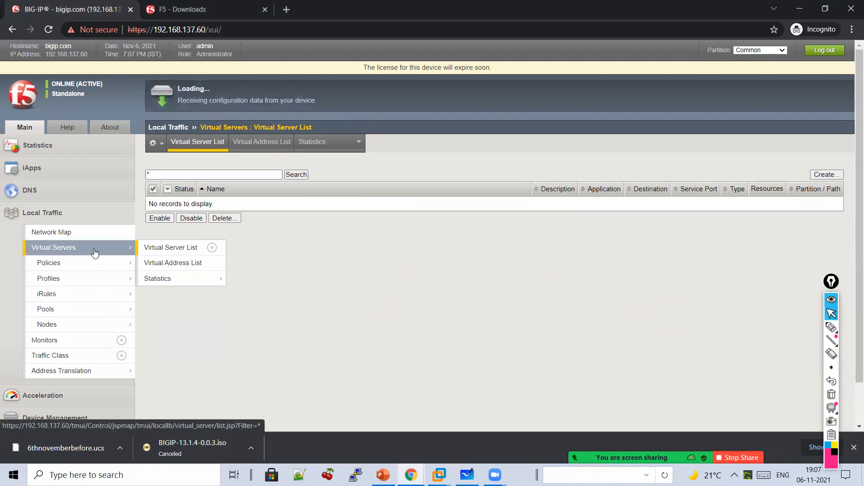
scroll(81, 293, down, 1)
click(34, 414)
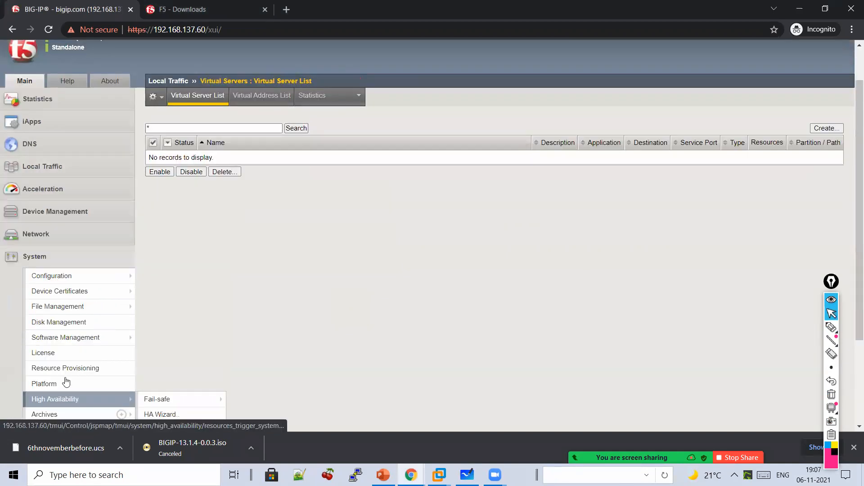
scroll(67, 383, down, 3)
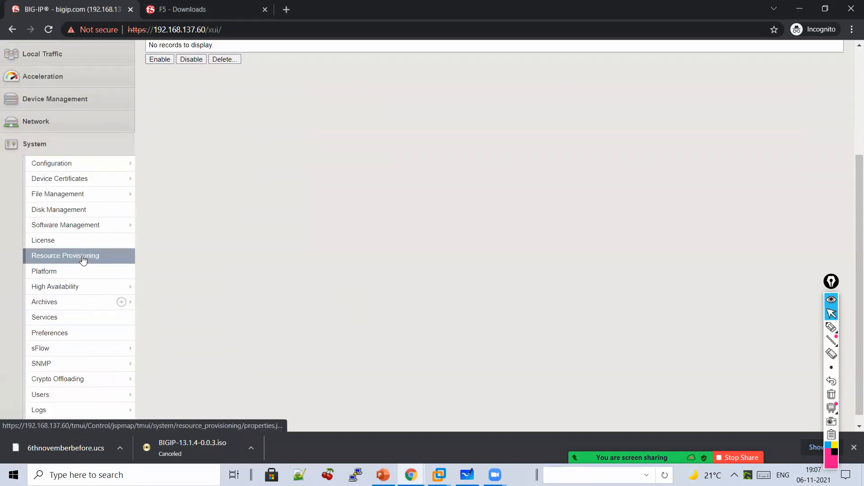
scroll(84, 259, up, 1)
mouse_move(92, 250)
scroll(92, 250, up, 3)
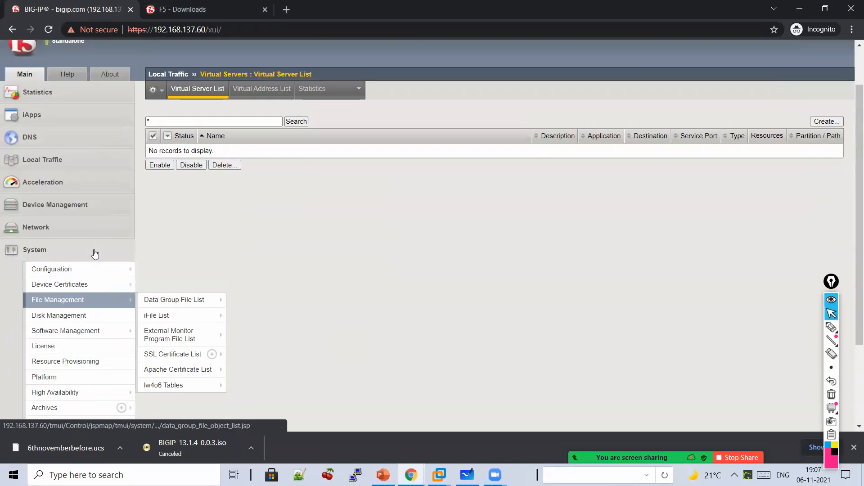
click(49, 29)
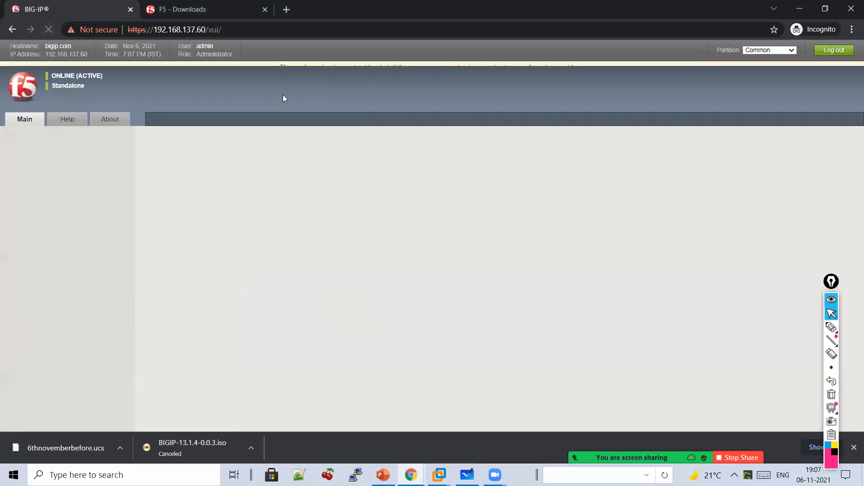
click(832, 327)
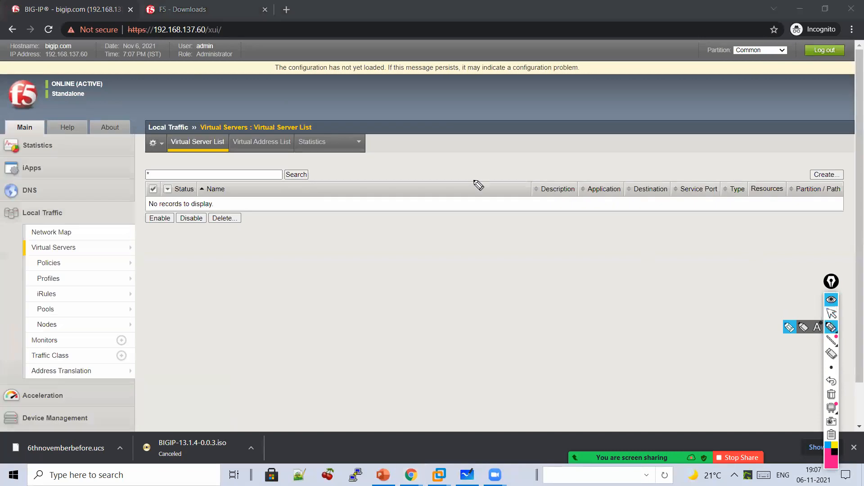
- Circle the warning banner and write 'UCS → 1 upgrade, 2 RMA (Box Replacing)'
mouse_move(264, 54)
mouse_down()
mouse_move(252, 68)
mouse_move(693, 100)
mouse_move(540, 45)
mouse_move(195, 49)
mouse_up()
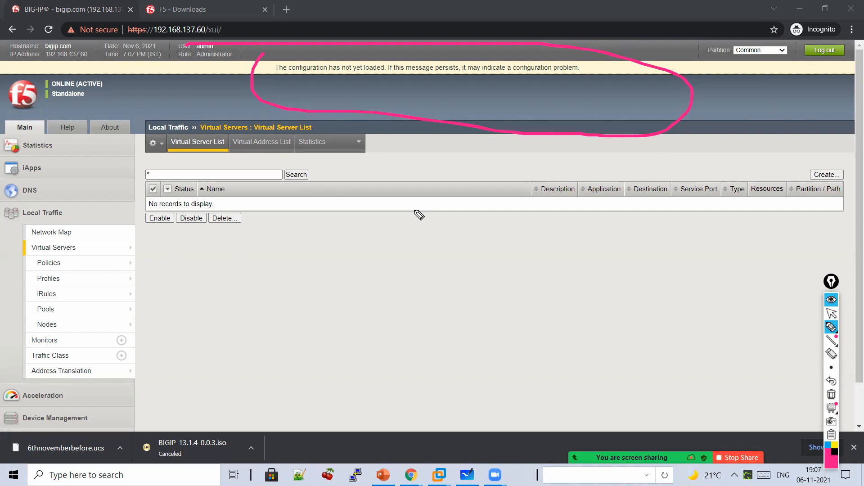
drag(352, 216, 456, 245)
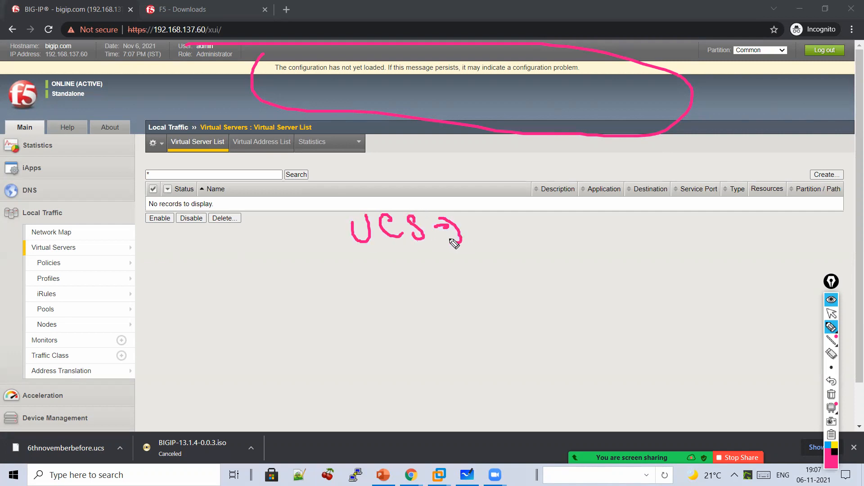
drag(386, 269, 418, 261)
drag(418, 280, 389, 282)
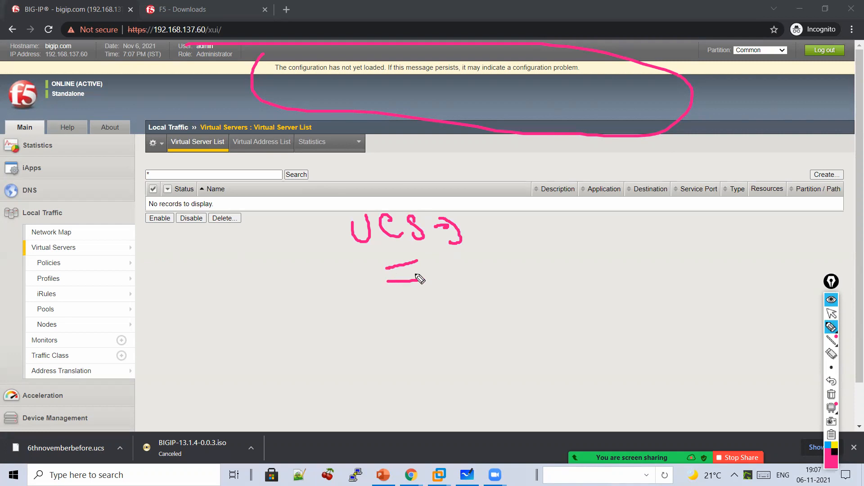
drag(488, 227, 497, 253)
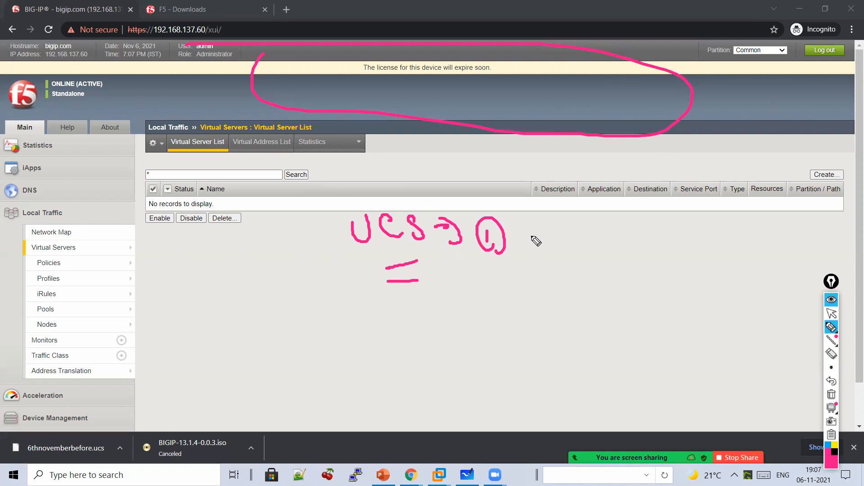
mouse_move(538, 233)
mouse_down()
mouse_move(557, 232)
mouse_move(602, 258)
mouse_move(630, 238)
mouse_move(649, 256)
mouse_move(671, 247)
mouse_up()
mouse_move(470, 288)
mouse_down()
mouse_move(500, 309)
mouse_move(555, 304)
mouse_move(575, 285)
mouse_move(592, 297)
mouse_up()
mouse_move(635, 280)
mouse_down()
mouse_move(650, 299)
mouse_move(668, 303)
mouse_move(683, 293)
mouse_move(712, 301)
mouse_up()
mouse_move(640, 344)
mouse_down()
mouse_move(671, 337)
mouse_move(698, 347)
mouse_move(737, 333)
mouse_move(758, 336)
mouse_move(760, 356)
mouse_up()
click(721, 303)
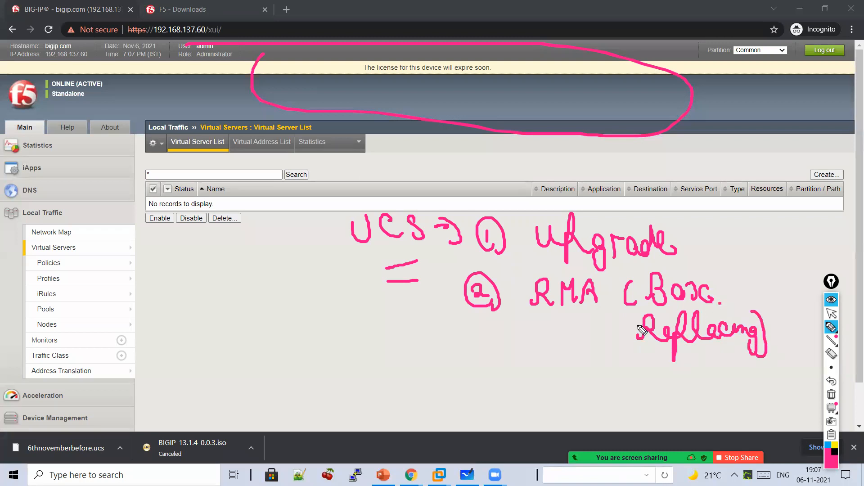
- Add a 'failed → Hardware issue' note, then erase all notes and switch to Microsoft Whiteboard
mouse_move(71, 144)
mouse_down()
mouse_move(73, 159)
mouse_move(160, 212)
mouse_move(156, 238)
mouse_move(201, 275)
mouse_move(223, 261)
mouse_move(271, 261)
mouse_move(292, 243)
mouse_move(302, 259)
mouse_up()
mouse_move(239, 303)
mouse_down()
mouse_move(259, 311)
mouse_move(254, 317)
mouse_up()
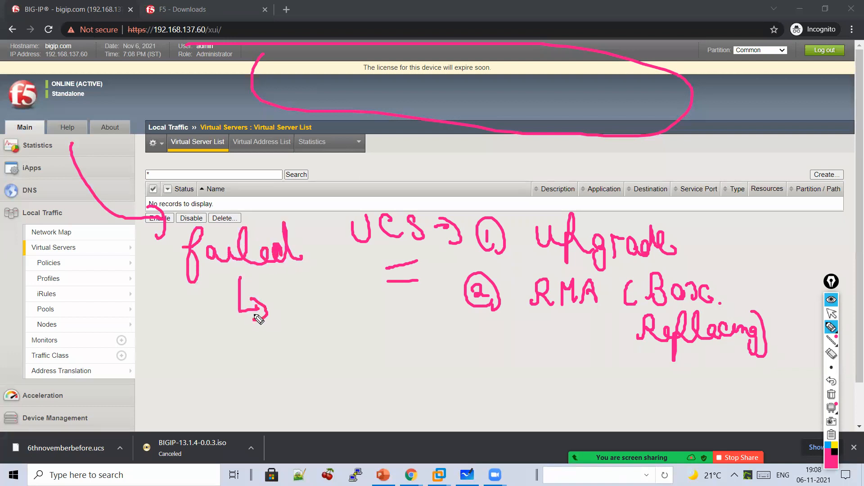
mouse_move(208, 341)
mouse_down()
mouse_move(218, 360)
mouse_move(291, 361)
mouse_move(363, 338)
mouse_move(410, 341)
mouse_move(416, 353)
mouse_up()
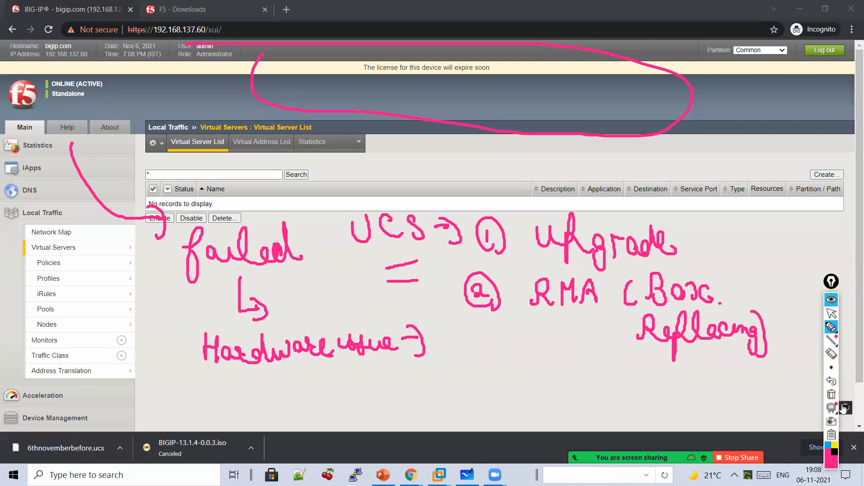
click(831, 395)
click(832, 313)
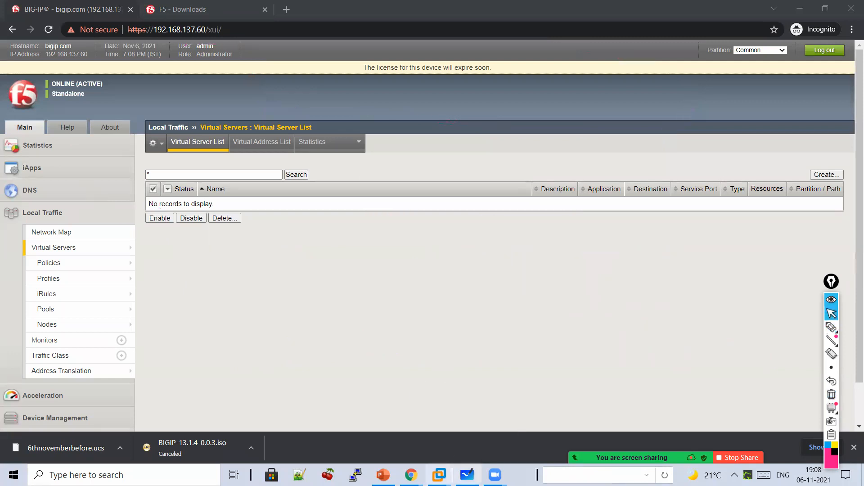
- Bring up the whiteboard and handwrite 'FS1 → 1 Hardware Issue' in pink ink
mouse_move(467, 475)
click(441, 426)
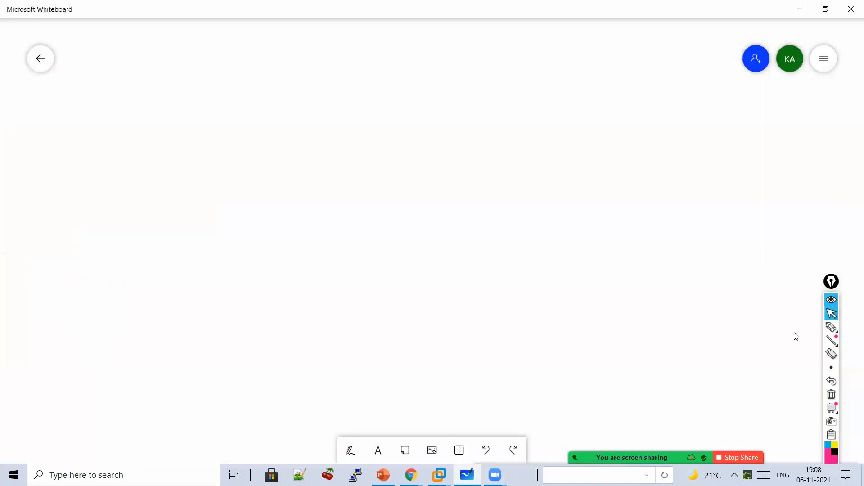
click(831, 328)
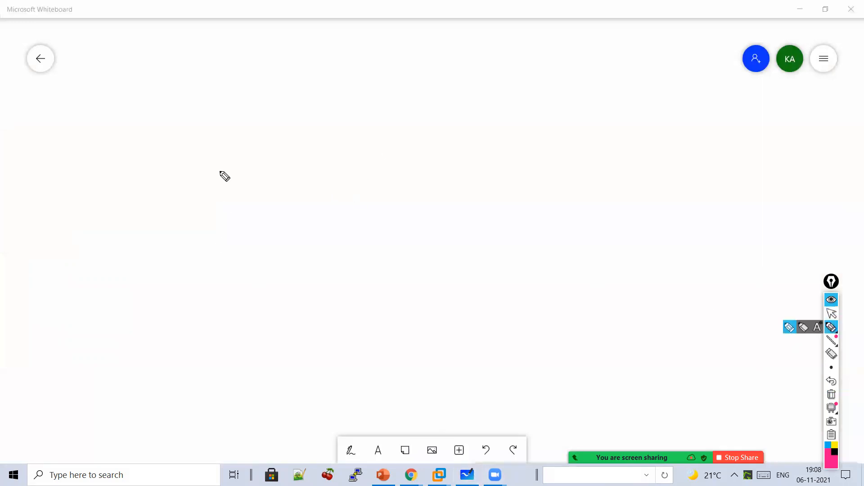
mouse_move(252, 68)
mouse_down()
mouse_move(246, 98)
mouse_move(267, 76)
mouse_up()
mouse_move(285, 70)
mouse_down()
mouse_move(273, 97)
mouse_move(329, 86)
mouse_move(331, 105)
mouse_up()
drag(300, 67, 301, 99)
mouse_move(392, 76)
mouse_down()
mouse_move(386, 90)
mouse_move(395, 75)
mouse_up()
drag(386, 86, 388, 107)
drag(428, 77, 429, 108)
drag(429, 96, 443, 95)
mouse_move(443, 84)
mouse_down()
mouse_move(444, 118)
mouse_move(485, 120)
mouse_move(519, 100)
mouse_move(550, 102)
mouse_move(568, 86)
mouse_move(596, 108)
mouse_move(619, 85)
mouse_move(656, 110)
mouse_move(674, 100)
mouse_move(698, 104)
mouse_up()
- Add '2 FS case' and '3 Replace this Box', arrowed down to the FS2 Box beside UCS
mouse_move(364, 172)
mouse_down()
mouse_move(378, 195)
mouse_move(420, 164)
mouse_move(525, 177)
mouse_move(538, 162)
mouse_move(569, 175)
mouse_move(577, 165)
mouse_up()
mouse_move(379, 227)
mouse_down()
mouse_move(373, 237)
mouse_move(395, 247)
mouse_up()
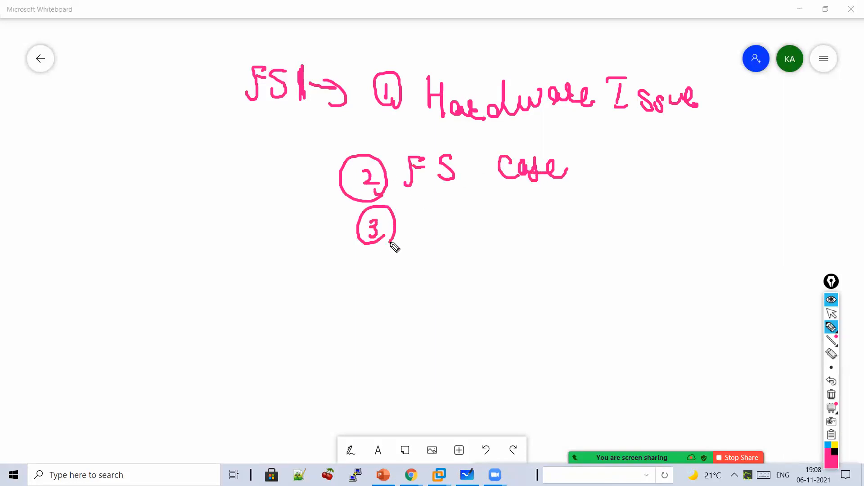
mouse_move(433, 226)
mouse_down()
mouse_move(442, 233)
mouse_move(459, 224)
mouse_move(486, 243)
mouse_move(561, 245)
mouse_move(607, 212)
mouse_move(639, 229)
mouse_move(640, 246)
mouse_move(733, 224)
mouse_move(743, 237)
mouse_up()
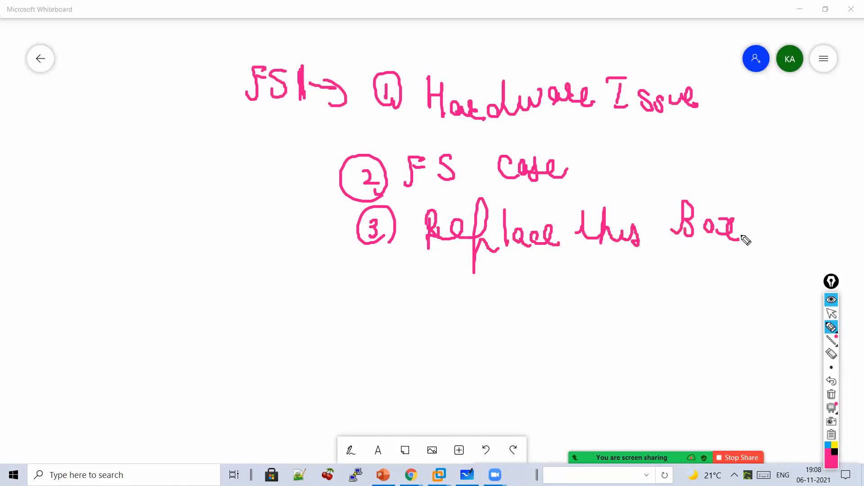
drag(553, 284, 561, 276)
mouse_move(315, 347)
mouse_down()
mouse_move(333, 331)
mouse_move(340, 338)
mouse_move(342, 321)
mouse_move(344, 344)
mouse_move(399, 346)
mouse_move(419, 315)
mouse_move(479, 332)
mouse_move(405, 365)
mouse_move(515, 320)
mouse_move(564, 336)
mouse_move(559, 346)
mouse_up()
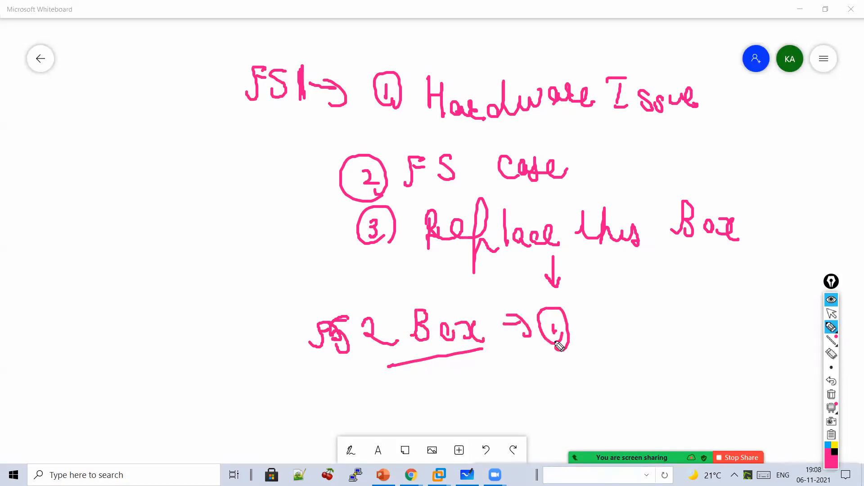
mouse_move(170, 177)
mouse_down()
mouse_move(201, 164)
mouse_move(210, 189)
mouse_move(188, 225)
mouse_move(202, 239)
mouse_up()
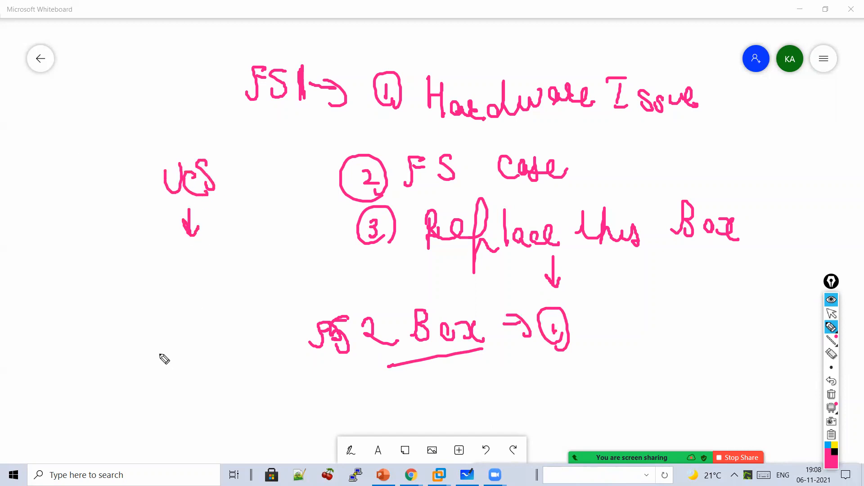
- Note the UCS network configuration with an arrow listing vlan, Interface and Self-IP
mouse_move(163, 283)
mouse_down()
mouse_move(208, 266)
mouse_move(237, 276)
mouse_move(245, 264)
mouse_move(274, 279)
mouse_up()
mouse_move(183, 309)
mouse_down()
mouse_move(191, 326)
mouse_move(220, 305)
mouse_move(233, 305)
mouse_move(235, 318)
mouse_move(270, 303)
mouse_move(344, 297)
mouse_move(277, 268)
mouse_up()
mouse_move(186, 346)
mouse_down()
mouse_move(164, 380)
mouse_move(211, 402)
mouse_move(233, 391)
mouse_move(234, 366)
mouse_move(276, 386)
mouse_move(303, 380)
mouse_move(324, 390)
mouse_move(392, 390)
mouse_move(417, 404)
mouse_move(455, 359)
mouse_move(470, 405)
mouse_move(522, 403)
mouse_move(532, 382)
mouse_up()
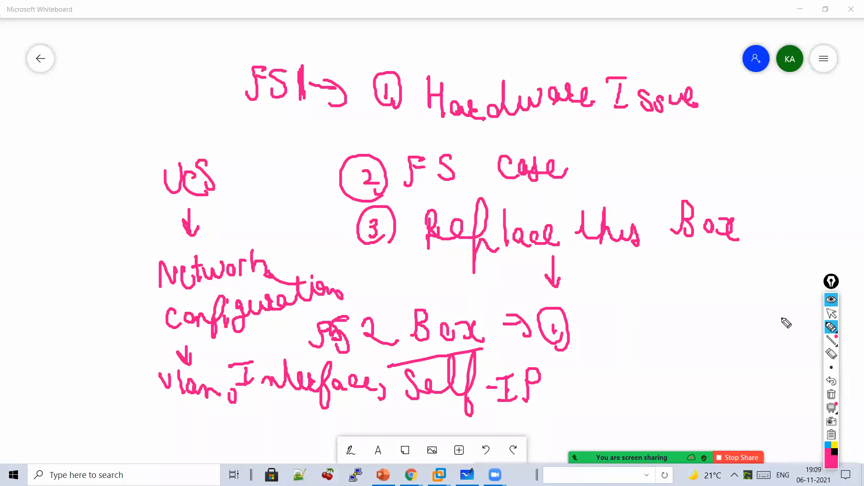
- List what the box needs: 1 Management IP, 2 Network IP, 3 Licensing
mouse_move(597, 315)
mouse_down()
mouse_move(605, 302)
mouse_move(671, 330)
mouse_move(690, 319)
mouse_move(710, 334)
mouse_move(758, 321)
mouse_move(774, 326)
mouse_move(764, 331)
mouse_up()
drag(759, 309, 772, 308)
mouse_move(789, 322)
mouse_down()
mouse_move(793, 307)
mouse_move(804, 316)
mouse_up()
mouse_move(601, 380)
mouse_down()
mouse_move(660, 362)
mouse_move(708, 369)
mouse_move(764, 356)
mouse_move(777, 374)
mouse_move(797, 357)
mouse_up()
drag(608, 400, 616, 432)
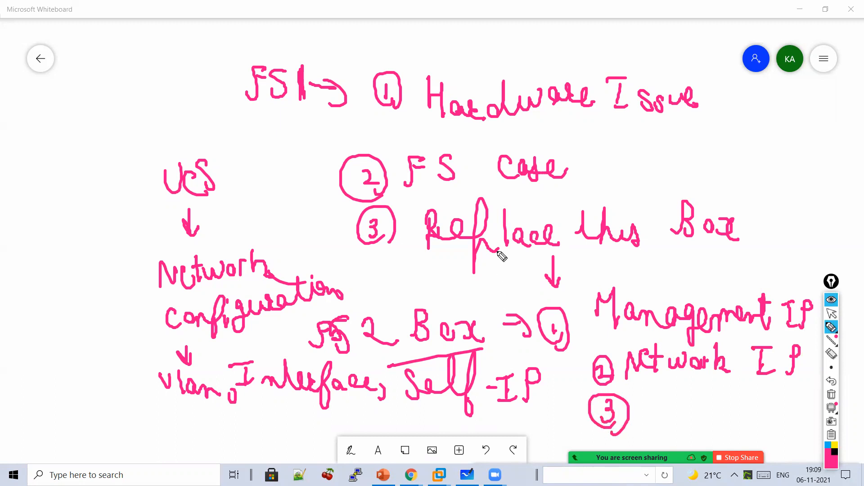
drag(629, 269, 686, 251)
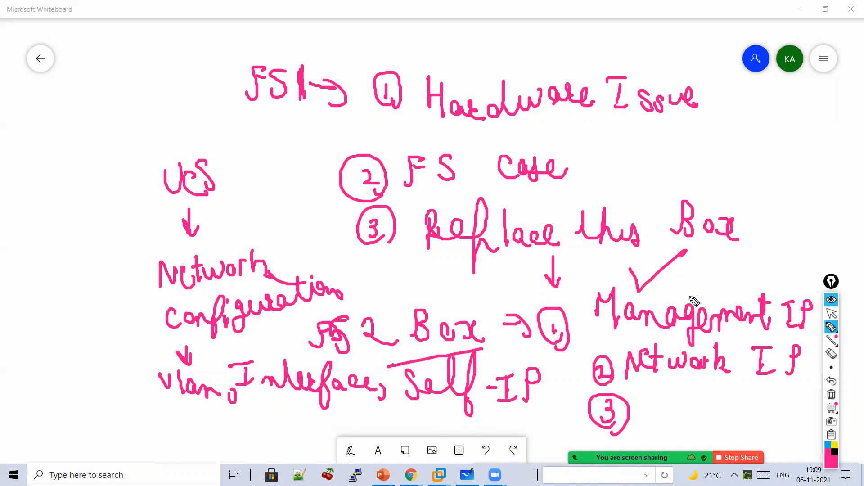
mouse_move(652, 396)
mouse_down()
mouse_move(663, 418)
mouse_move(689, 407)
mouse_move(758, 405)
mouse_move(787, 425)
mouse_move(781, 435)
mouse_up()
click(746, 382)
- Add step 4 'UCS Restore' with an arrow, a bracket before FS1 and UCS circled
drag(719, 152, 730, 180)
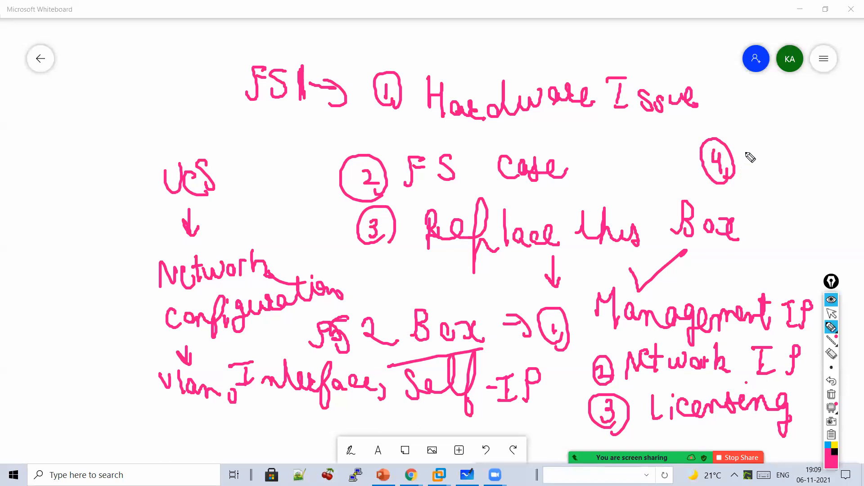
mouse_move(749, 151)
mouse_down()
mouse_move(748, 176)
mouse_move(778, 168)
mouse_move(800, 176)
mouse_up()
mouse_move(747, 191)
mouse_down()
mouse_move(761, 208)
mouse_move(787, 215)
mouse_move(842, 212)
mouse_up()
drag(766, 174, 785, 191)
mouse_move(657, 157)
mouse_down()
mouse_move(703, 157)
mouse_move(688, 180)
mouse_up()
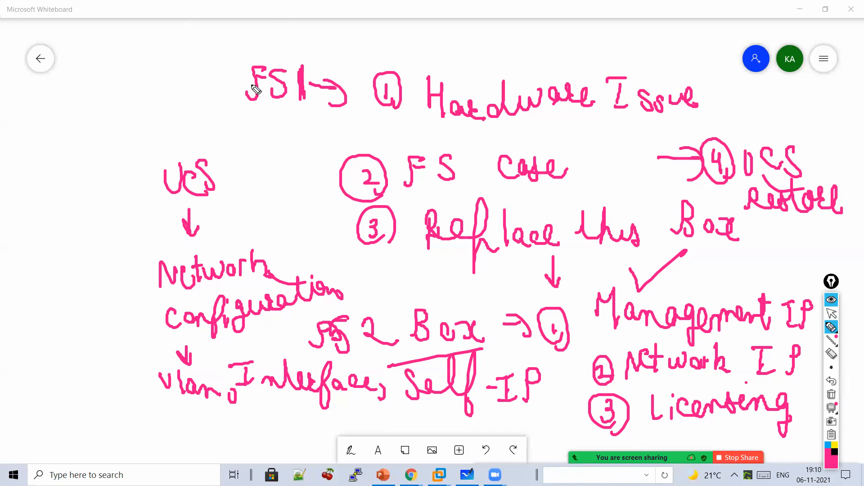
mouse_move(235, 52)
mouse_down()
mouse_move(235, 109)
mouse_move(270, 141)
mouse_move(285, 141)
mouse_move(297, 241)
mouse_move(366, 277)
mouse_move(347, 298)
mouse_up()
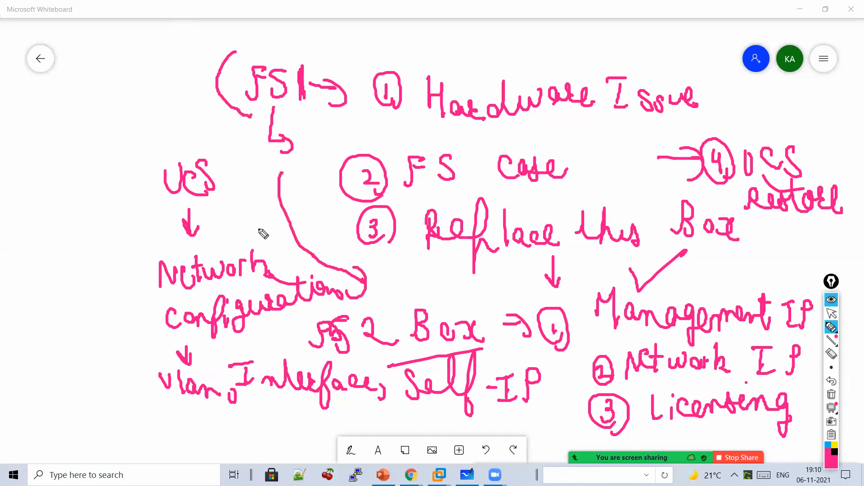
mouse_move(246, 208)
mouse_down()
mouse_move(122, 206)
mouse_move(251, 264)
mouse_up()
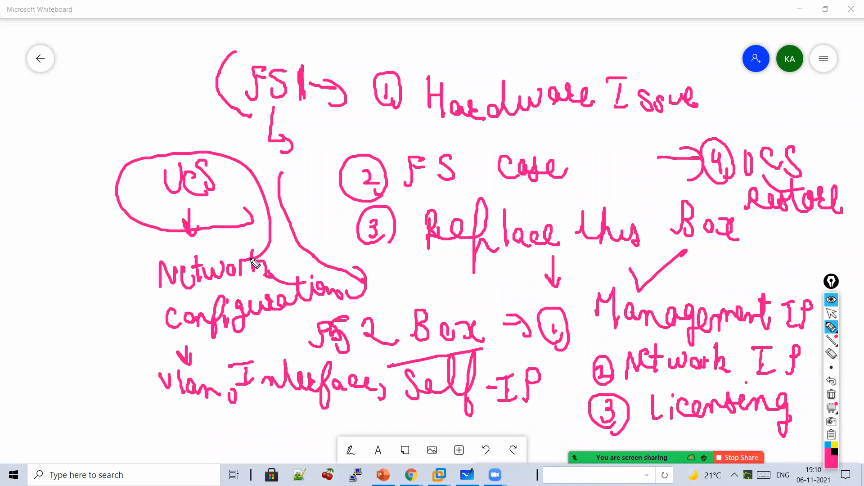
- Clear the whiteboard ink and reload the BIG-IP Virtual Server List
click(831, 395)
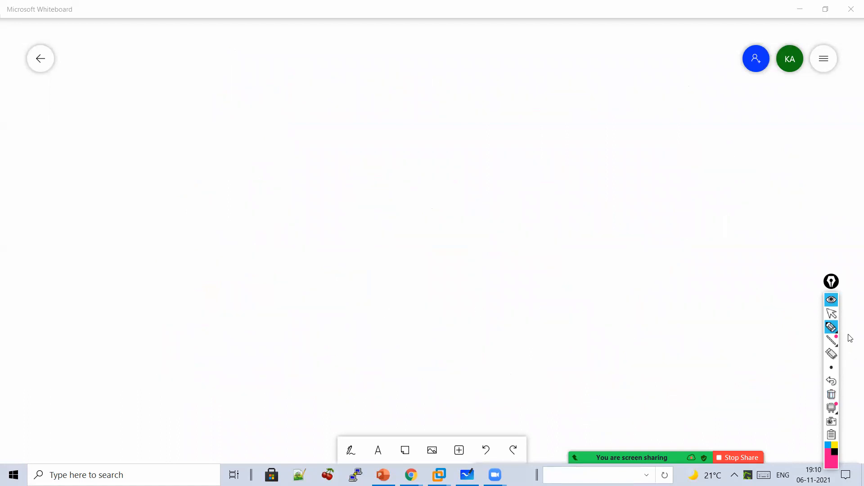
click(831, 314)
mouse_move(409, 473)
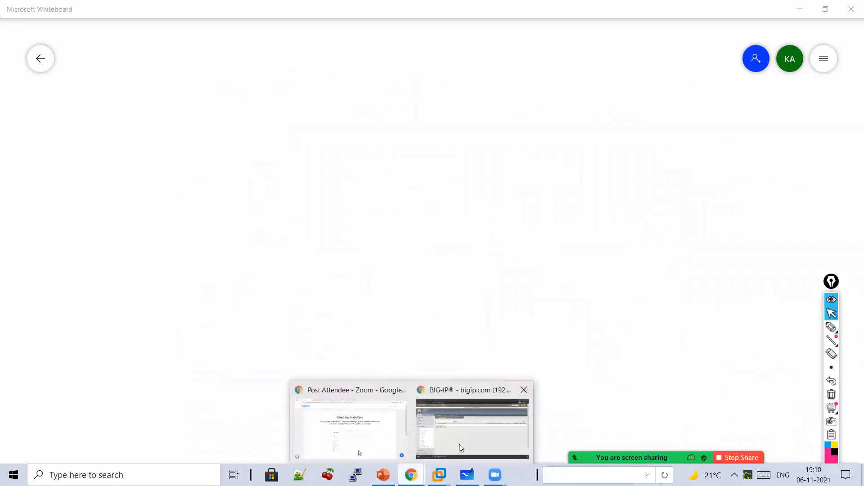
click(459, 444)
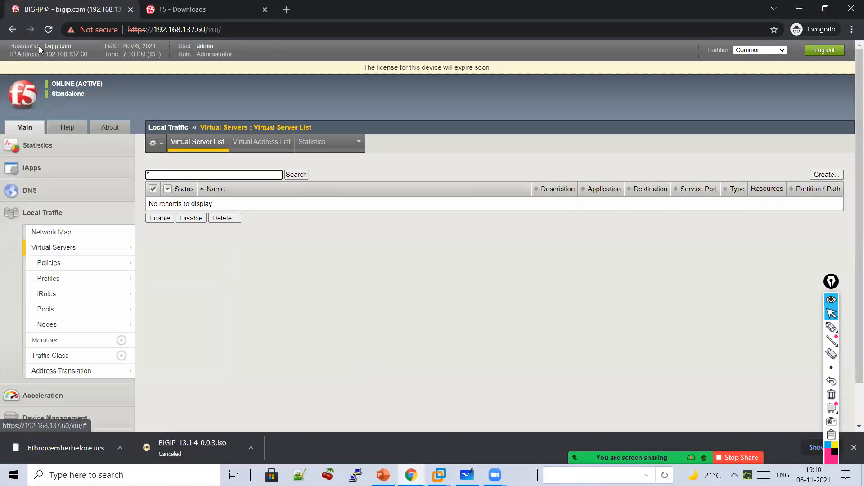
click(46, 33)
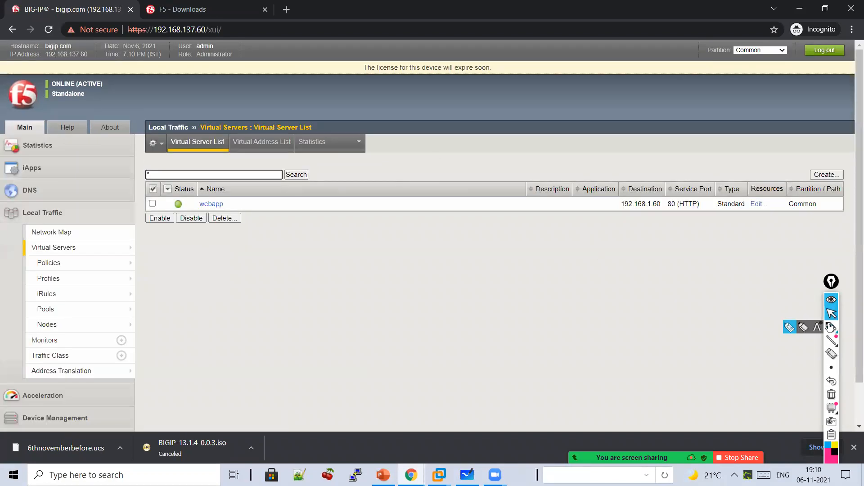
- Annotate the list with 'Deleted' and 'Restored', pointing at webapp
click(789, 327)
mouse_move(400, 230)
mouse_down()
mouse_move(399, 253)
mouse_move(410, 243)
mouse_up()
mouse_move(398, 277)
mouse_down()
mouse_move(400, 285)
mouse_move(436, 279)
mouse_move(480, 293)
mouse_move(519, 268)
mouse_move(526, 291)
mouse_up()
drag(448, 268, 475, 272)
drag(537, 309, 466, 314)
drag(516, 339, 473, 346)
mouse_move(410, 336)
mouse_down()
mouse_move(420, 355)
mouse_move(568, 360)
mouse_up()
drag(504, 348, 484, 359)
mouse_move(251, 202)
mouse_down()
mouse_move(270, 195)
mouse_move(272, 220)
mouse_up()
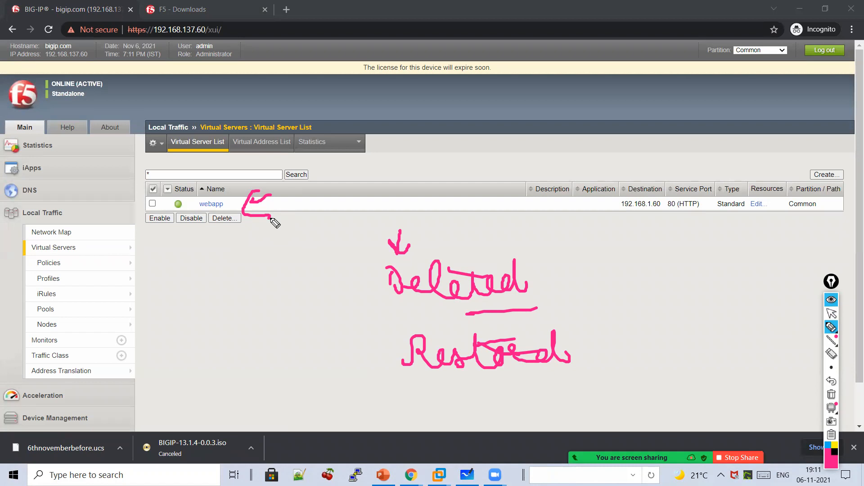
- Sketch UCS arrow notes beside Deleted, then wipe those annotations
mouse_move(543, 231)
mouse_down()
mouse_move(564, 230)
mouse_move(593, 253)
mouse_move(591, 282)
mouse_up()
mouse_move(584, 270)
mouse_down()
mouse_move(597, 271)
mouse_move(596, 307)
mouse_move(630, 299)
mouse_move(664, 320)
mouse_move(676, 318)
mouse_up()
click(601, 306)
click(621, 309)
mouse_move(674, 322)
mouse_down()
mouse_move(618, 321)
mouse_move(611, 340)
mouse_up()
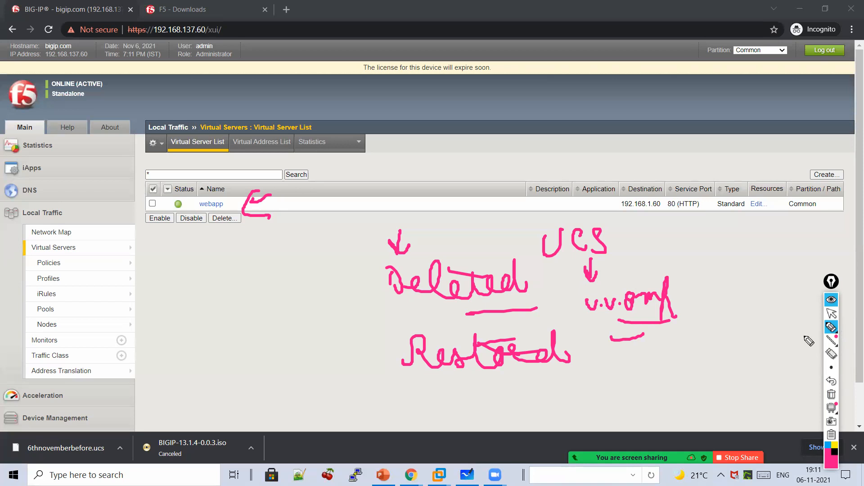
mouse_move(239, 268)
mouse_down()
mouse_move(291, 289)
mouse_move(293, 328)
mouse_up()
drag(265, 360, 271, 359)
drag(360, 361, 393, 359)
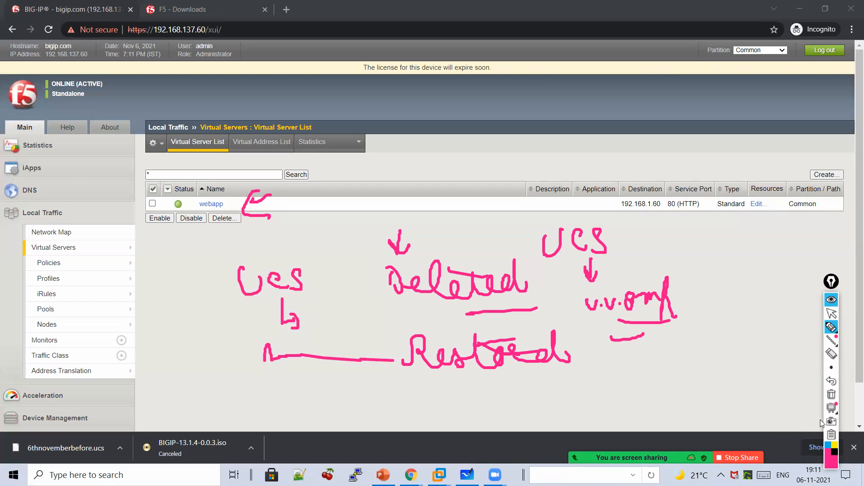
click(831, 383)
click(828, 396)
- Write 'UCS → New Box' on the cleared page
mouse_move(332, 247)
mouse_down()
mouse_move(338, 265)
mouse_move(343, 246)
mouse_move(359, 267)
mouse_move(378, 264)
mouse_move(376, 274)
mouse_up()
mouse_move(405, 260)
mouse_down()
mouse_move(421, 260)
mouse_move(412, 276)
mouse_up()
mouse_move(194, 279)
mouse_down()
mouse_move(218, 275)
mouse_move(241, 298)
mouse_move(266, 286)
mouse_move(315, 285)
mouse_up()
mouse_move(456, 279)
mouse_down()
mouse_move(482, 262)
mouse_move(499, 282)
mouse_move(523, 268)
mouse_move(582, 270)
mouse_move(607, 284)
mouse_up()
mouse_move(507, 291)
mouse_down()
mouse_move(504, 316)
mouse_move(514, 318)
mouse_up()
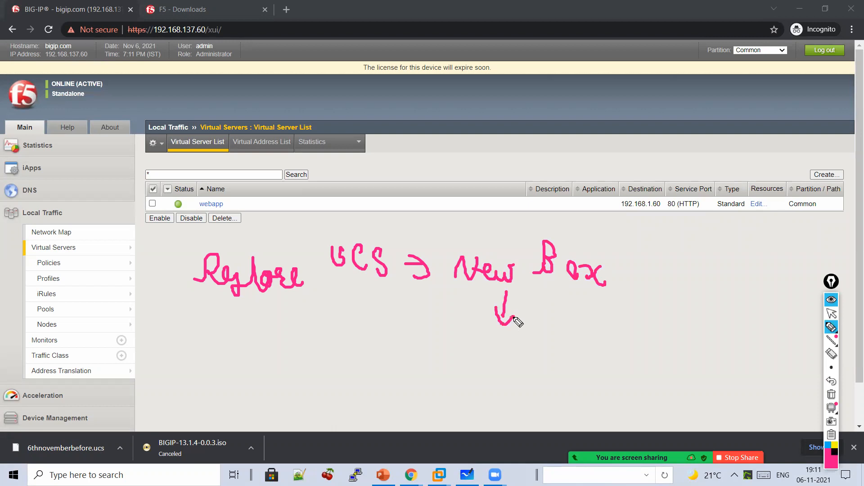
- Note that the licence is tied to each box's serial number, requiring relicensing
mouse_move(415, 338)
mouse_down()
mouse_move(426, 358)
mouse_move(639, 349)
mouse_move(756, 356)
mouse_move(645, 364)
mouse_up()
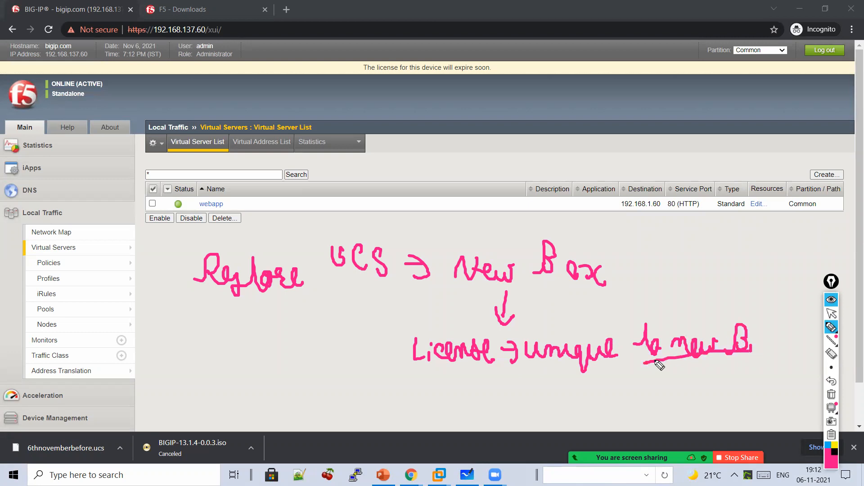
mouse_move(465, 383)
mouse_down()
mouse_move(498, 406)
mouse_move(524, 397)
mouse_move(575, 405)
mouse_move(641, 381)
mouse_move(680, 384)
mouse_up()
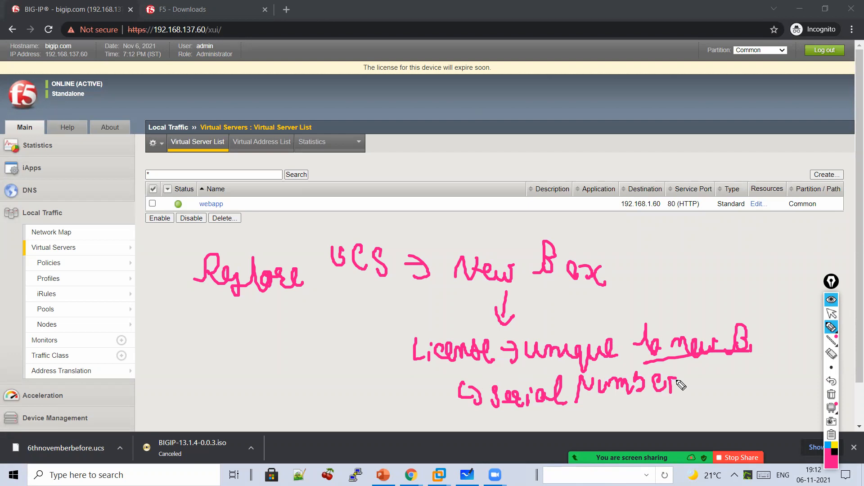
drag(470, 112, 473, 175)
mouse_move(463, 155)
mouse_down()
mouse_move(503, 163)
mouse_move(558, 156)
mouse_move(577, 140)
mouse_move(595, 155)
mouse_move(630, 146)
mouse_move(644, 159)
mouse_up()
drag(630, 165, 546, 176)
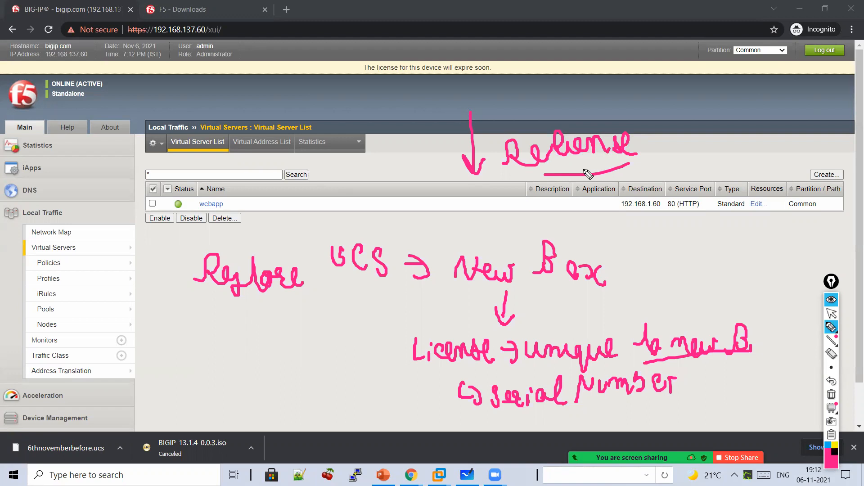
- Add the relicense-box note with arrows, then clear it and write an underlined 'Backup'
mouse_move(654, 239)
mouse_down()
mouse_move(632, 273)
mouse_move(643, 283)
mouse_up()
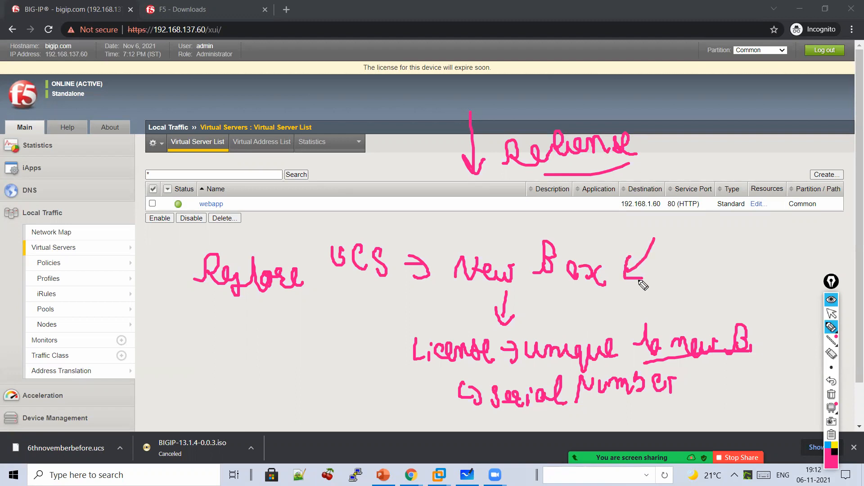
mouse_move(401, 248)
mouse_down()
mouse_move(447, 233)
mouse_move(450, 250)
mouse_move(459, 237)
mouse_up()
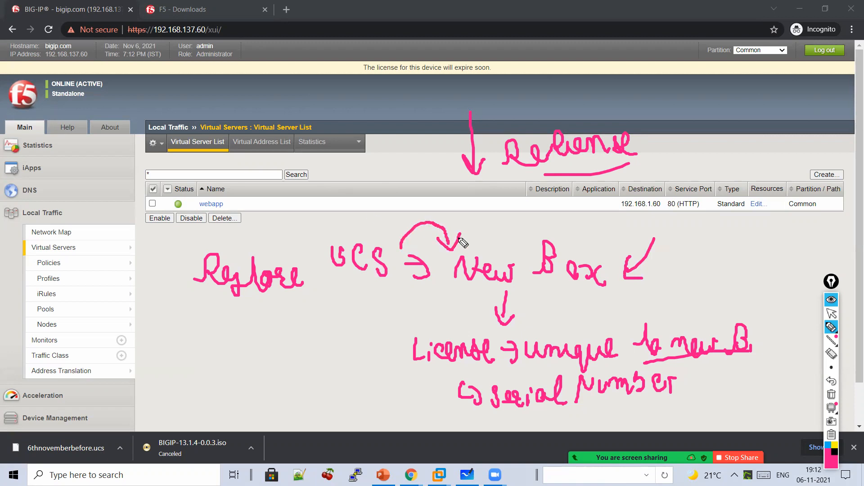
mouse_move(684, 260)
mouse_down()
mouse_move(802, 248)
mouse_move(764, 274)
mouse_move(777, 283)
mouse_move(805, 276)
mouse_move(803, 286)
mouse_up()
mouse_move(743, 297)
mouse_down()
mouse_move(752, 322)
mouse_move(785, 311)
mouse_move(793, 322)
mouse_up()
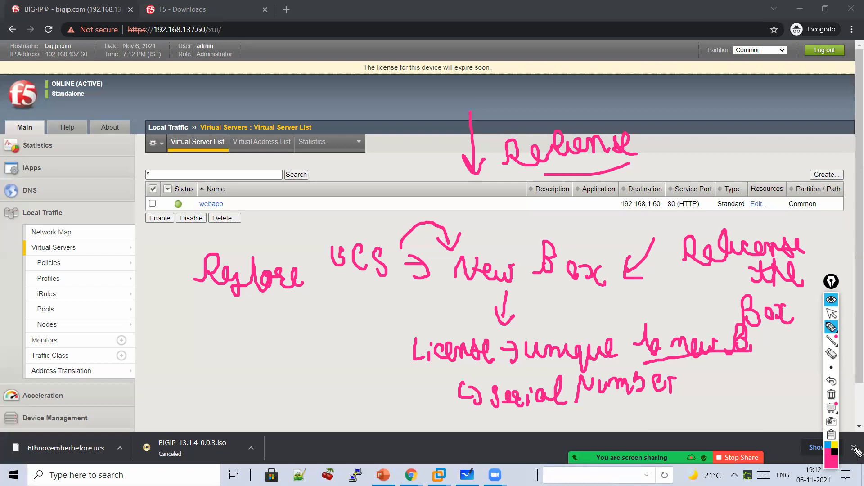
click(831, 395)
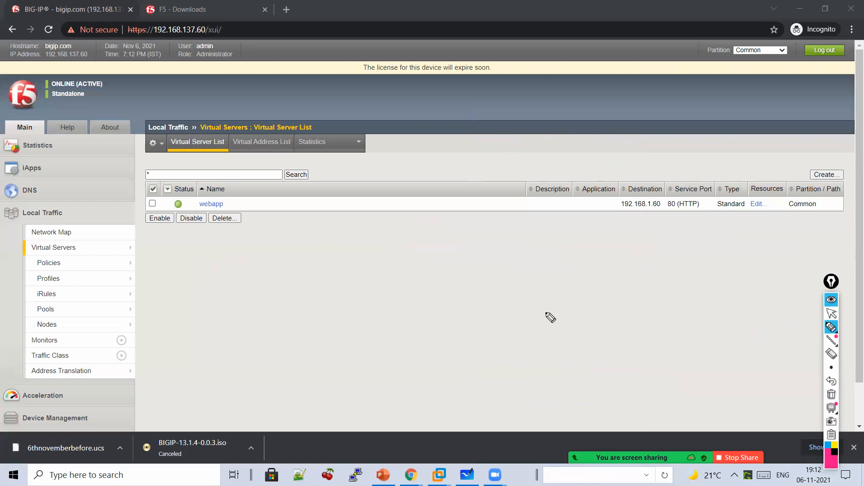
mouse_move(449, 175)
mouse_down()
mouse_move(472, 263)
mouse_move(491, 249)
mouse_move(531, 253)
mouse_move(552, 284)
mouse_move(484, 277)
mouse_move(565, 272)
mouse_up()
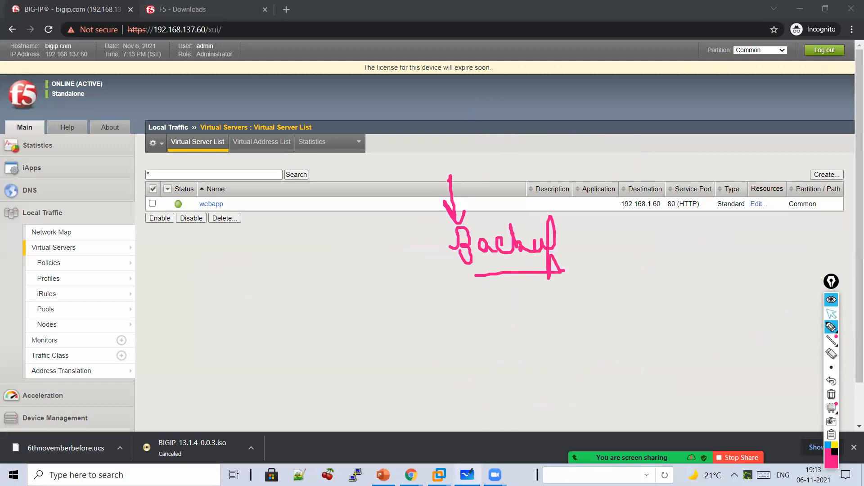
- On a cleared whiteboard, write 'UCS → 1 Backup of FS, 2 Restore'
click(468, 475)
click(832, 313)
click(831, 394)
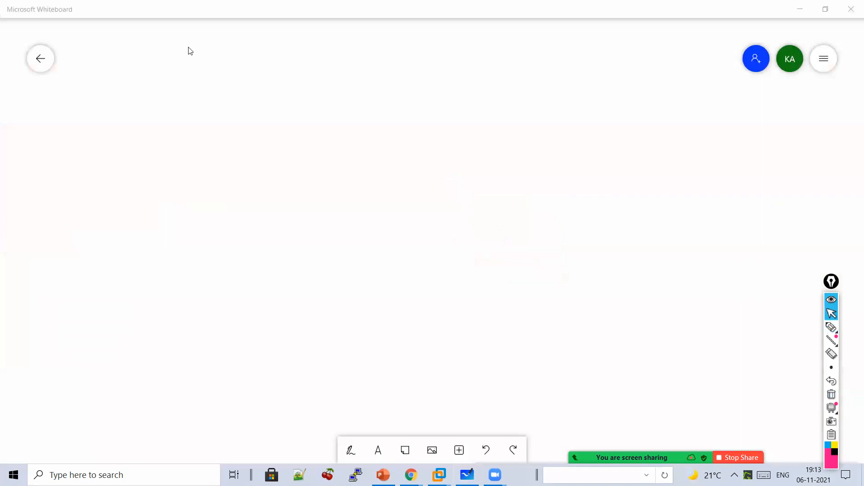
click(832, 327)
mouse_move(322, 100)
mouse_down()
mouse_move(398, 141)
mouse_move(444, 128)
mouse_move(476, 140)
mouse_move(486, 128)
mouse_up()
drag(499, 134, 512, 135)
mouse_move(504, 105)
mouse_down()
mouse_move(527, 137)
mouse_move(567, 138)
mouse_up()
mouse_move(571, 109)
mouse_down()
mouse_move(582, 134)
mouse_move(615, 99)
mouse_move(660, 147)
mouse_move(682, 118)
mouse_move(720, 118)
mouse_move(711, 146)
mouse_up()
mouse_move(469, 201)
mouse_down()
mouse_move(482, 215)
mouse_move(488, 190)
mouse_up()
drag(513, 216, 523, 218)
mouse_move(522, 183)
mouse_down()
mouse_move(594, 205)
mouse_move(620, 198)
mouse_move(549, 180)
mouse_up()
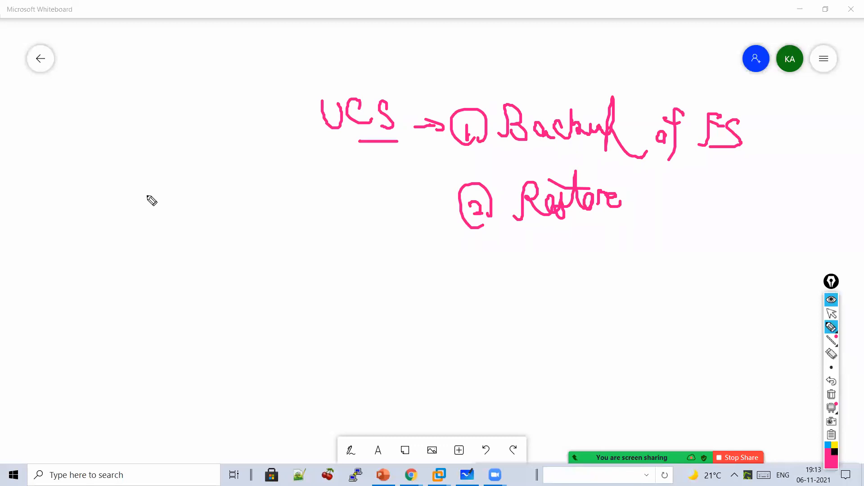
- Divide UCS and SCF columns, noting the UCS path /var/local/ucs underlined
mouse_move(125, 265)
mouse_down()
mouse_move(145, 257)
mouse_move(196, 291)
mouse_up()
click(313, 249)
drag(314, 302, 318, 380)
drag(487, 259, 475, 300)
mouse_move(542, 267)
mouse_down()
mouse_move(548, 297)
mouse_move(582, 270)
mouse_move(580, 281)
mouse_up()
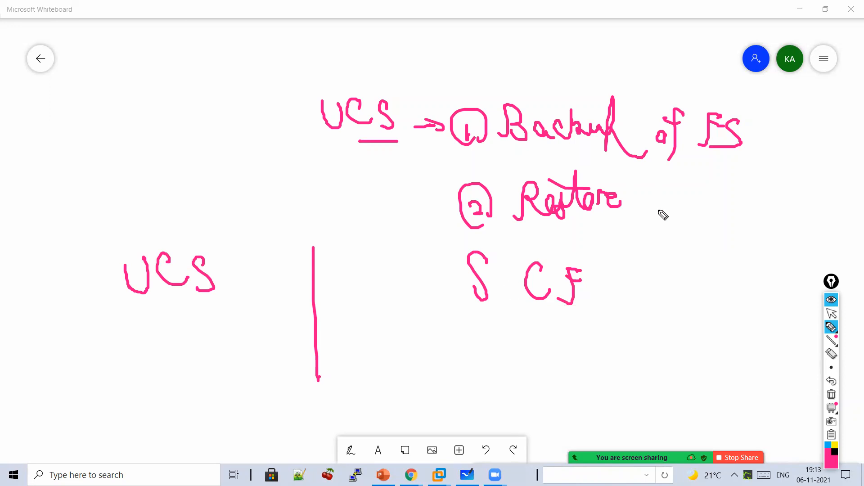
mouse_move(78, 320)
mouse_down()
mouse_move(64, 357)
mouse_move(112, 344)
mouse_move(206, 351)
mouse_move(223, 365)
mouse_move(247, 350)
mouse_move(281, 359)
mouse_move(241, 385)
mouse_up()
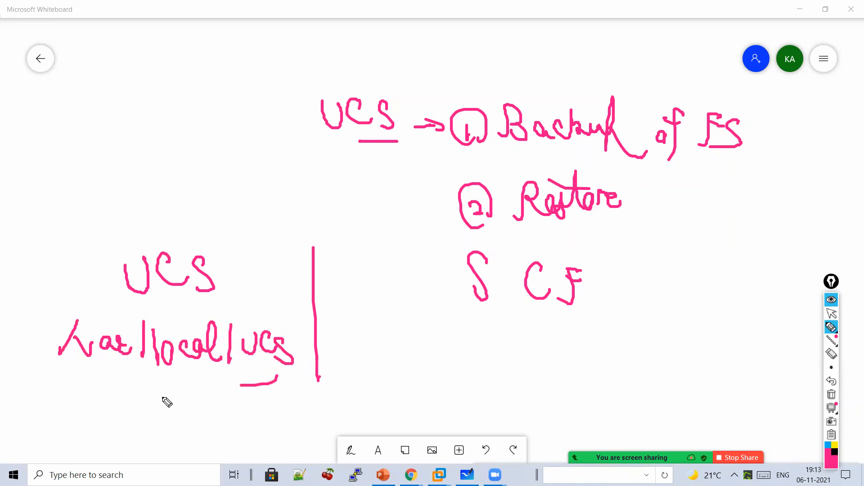
drag(163, 397, 127, 413)
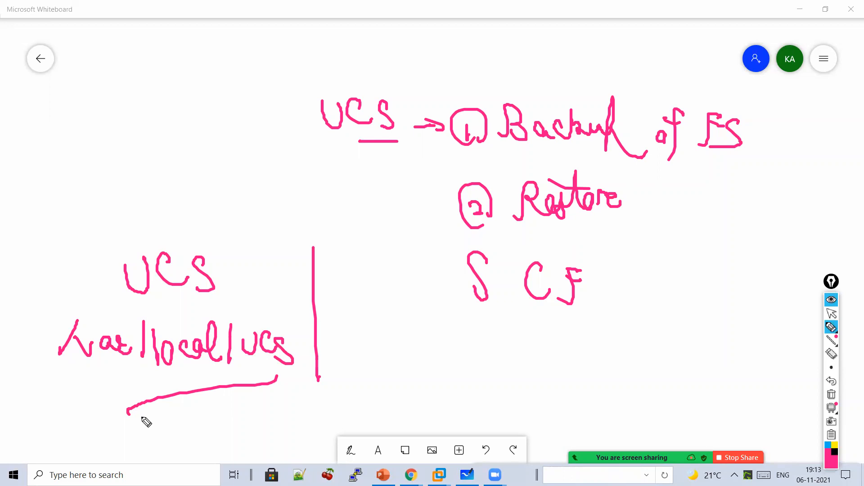
click(831, 316)
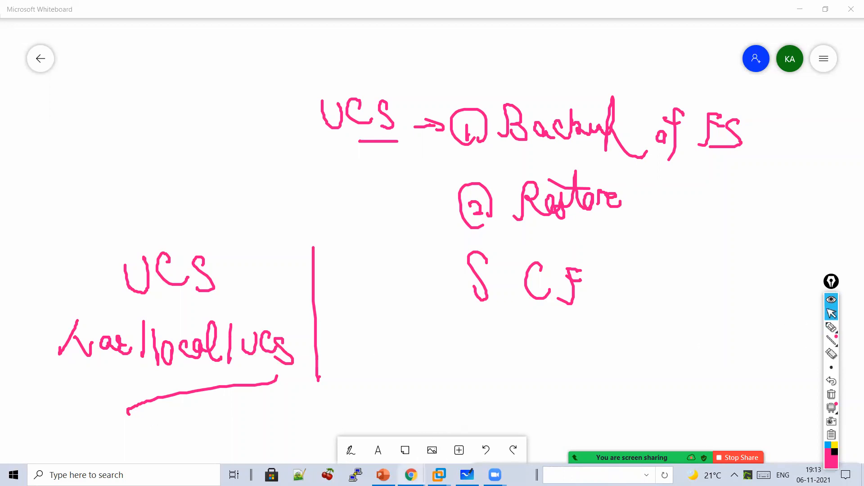
- Create a new archive named 6thnovemafteractivity from System > Archives
mouse_move(407, 476)
click(424, 425)
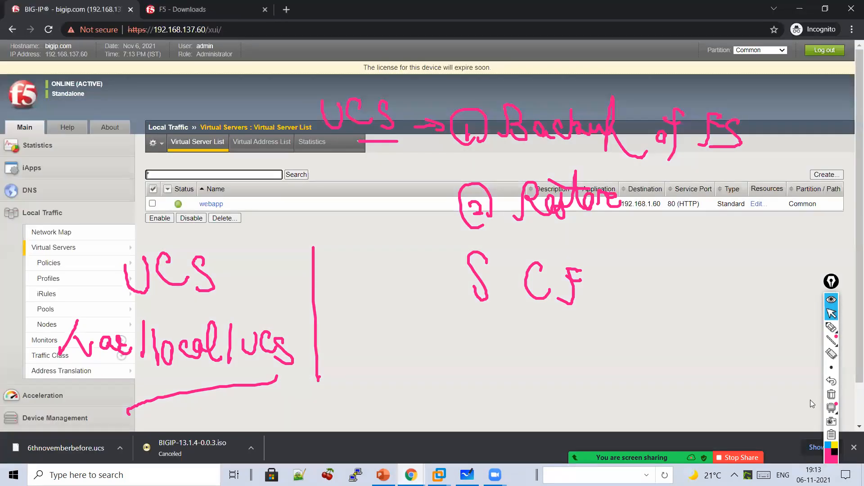
click(833, 396)
scroll(142, 398, down, 1)
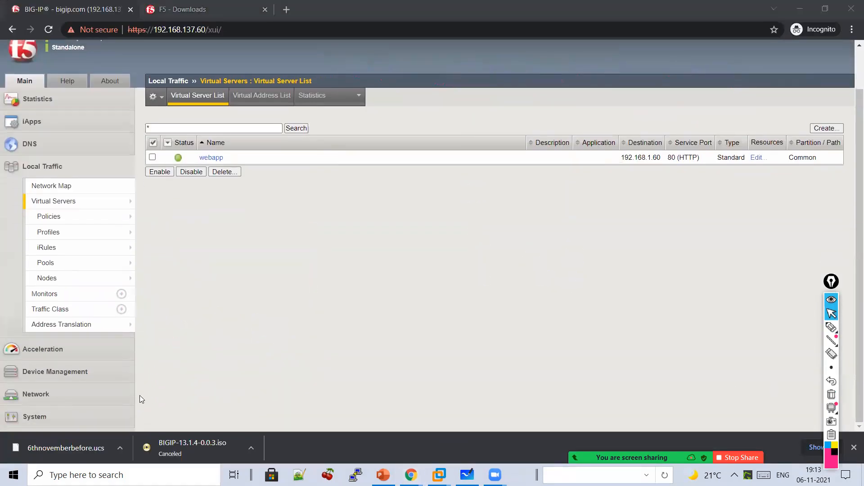
click(112, 415)
scroll(65, 245, down, 2)
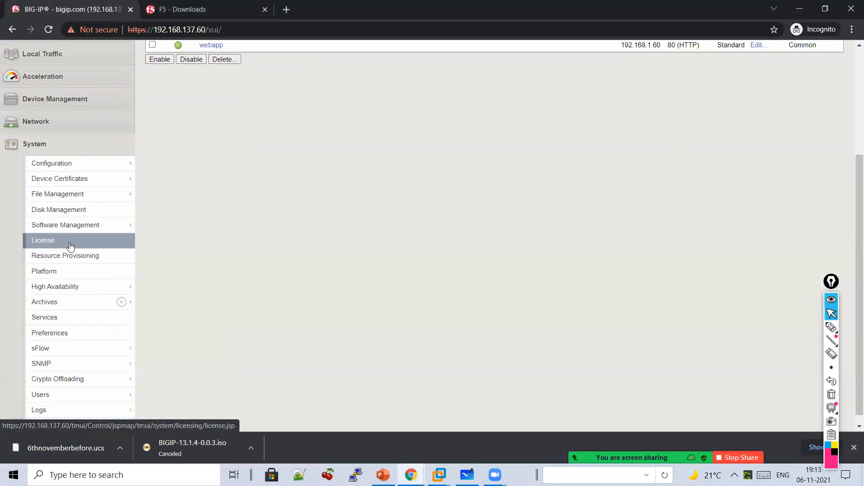
click(61, 303)
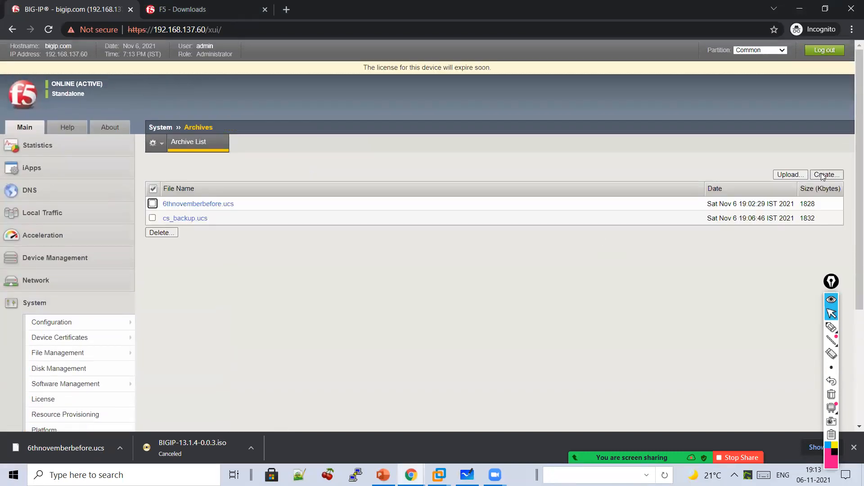
click(822, 176)
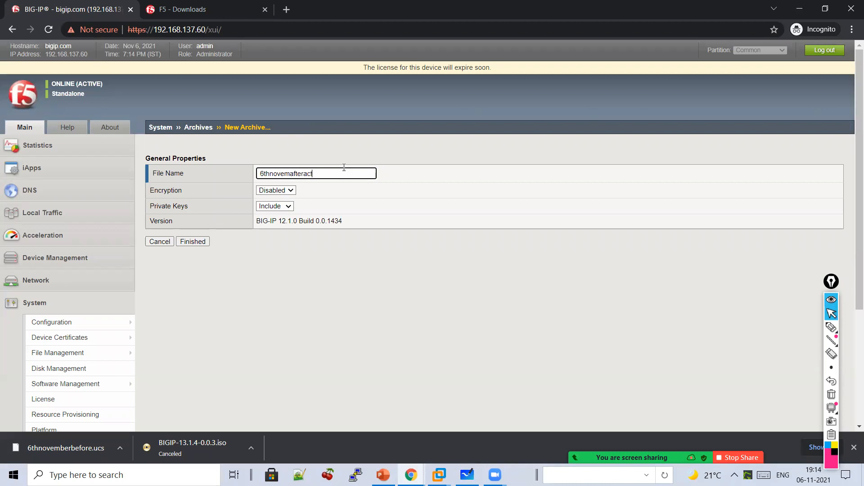
click(206, 239)
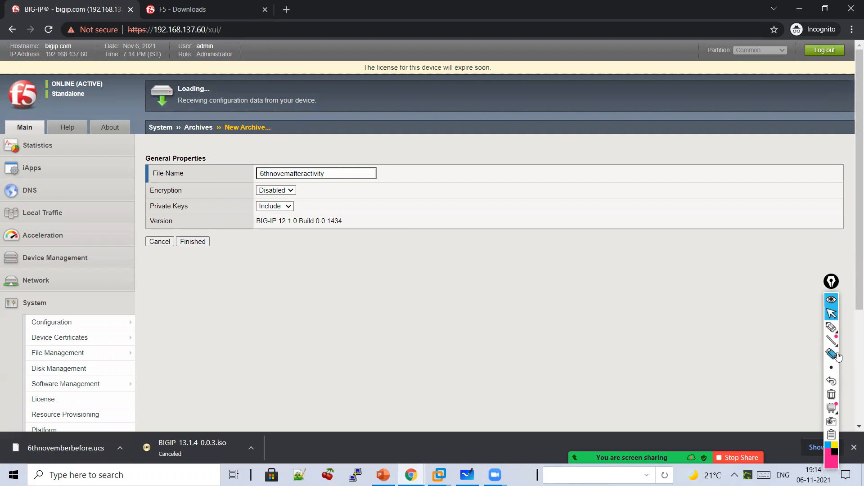
- Tick the status message reporting the archive was saved
click(832, 327)
mouse_move(457, 272)
mouse_down()
mouse_move(442, 312)
mouse_move(473, 295)
mouse_move(520, 309)
mouse_up()
click(420, 175)
mouse_move(420, 175)
mouse_down()
mouse_move(407, 204)
mouse_move(433, 175)
mouse_up()
mouse_move(441, 172)
mouse_down()
mouse_move(444, 180)
mouse_move(452, 168)
mouse_move(467, 170)
mouse_up()
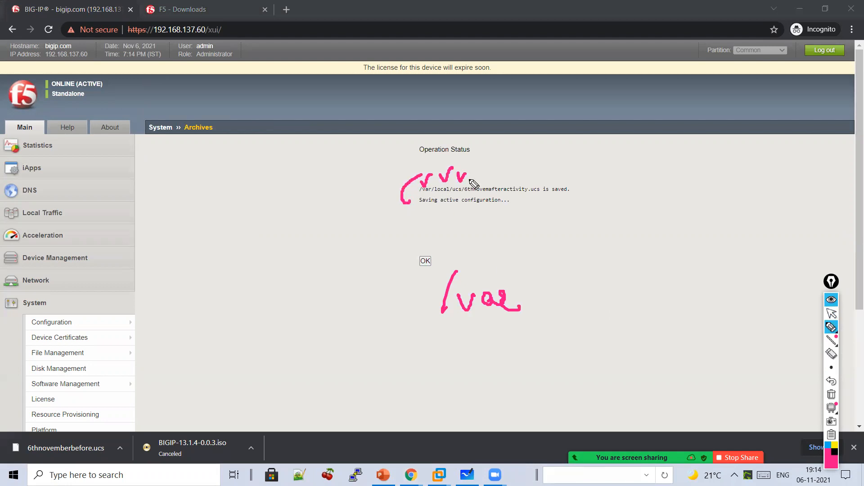
- Annotate the saved message with a circled '/var/local/ucs/file' note
mouse_move(525, 164)
mouse_down()
mouse_move(536, 244)
mouse_move(526, 320)
mouse_up()
drag(563, 278, 558, 308)
mouse_move(574, 285)
mouse_down()
mouse_move(604, 303)
mouse_move(625, 294)
mouse_move(673, 304)
mouse_move(689, 293)
mouse_move(701, 308)
mouse_up()
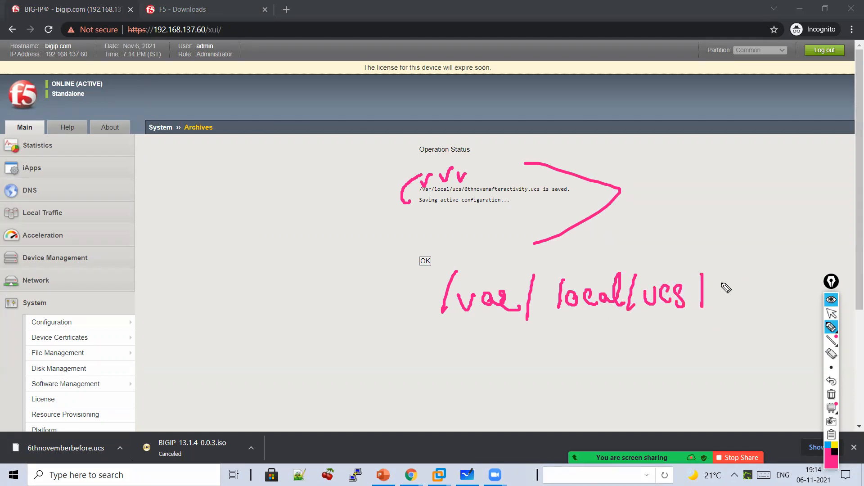
mouse_move(724, 292)
mouse_down()
mouse_move(735, 311)
mouse_move(784, 283)
mouse_move(793, 309)
mouse_up()
drag(779, 349, 589, 375)
mouse_move(532, 375)
mouse_down()
mouse_move(621, 243)
mouse_move(749, 348)
mouse_up()
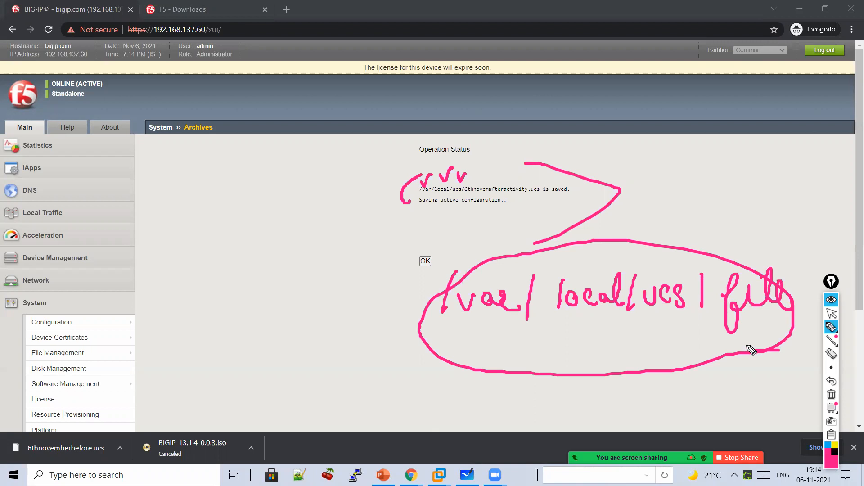
- Clear the annotations and bring Microsoft Whiteboard to the front
click(829, 392)
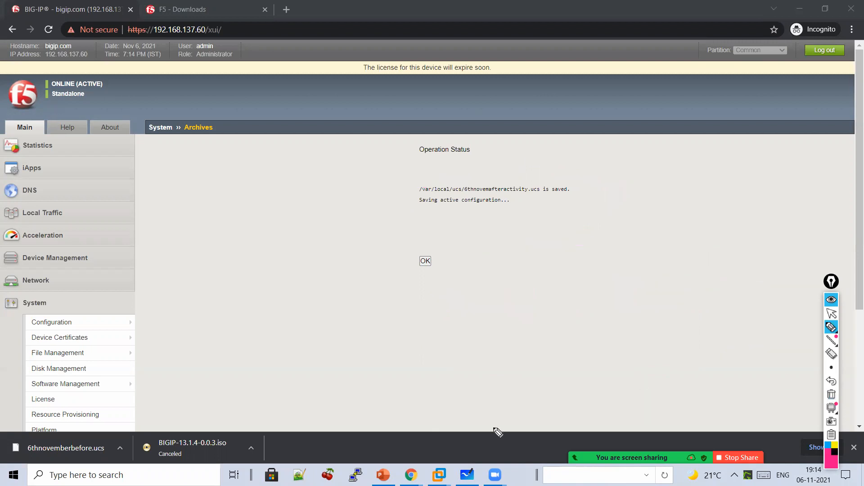
click(832, 313)
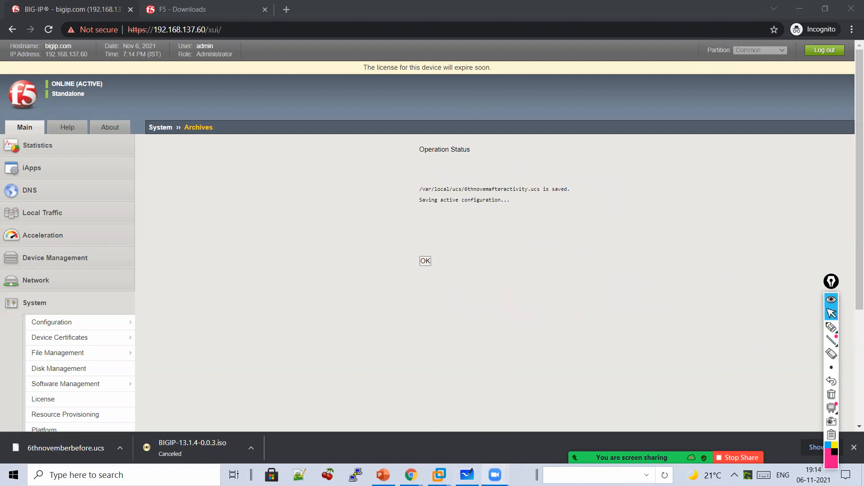
click(468, 475)
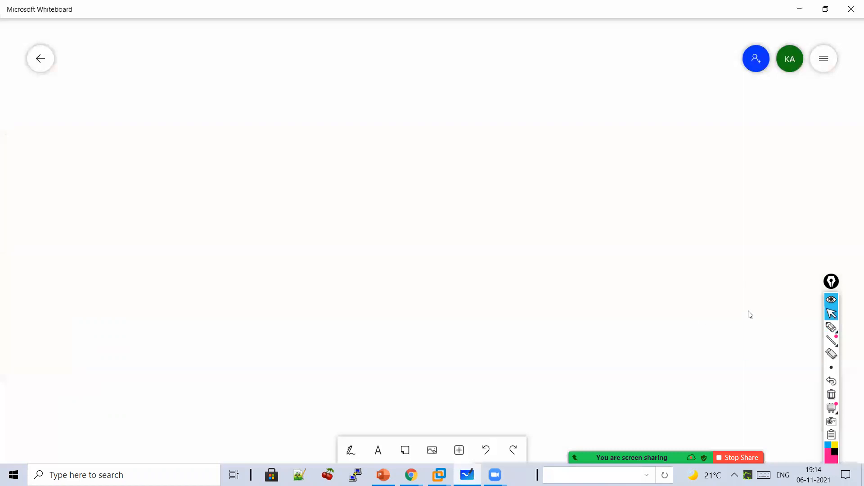
- Write 'SCF ↓ single Config File' at the top of the board
click(831, 328)
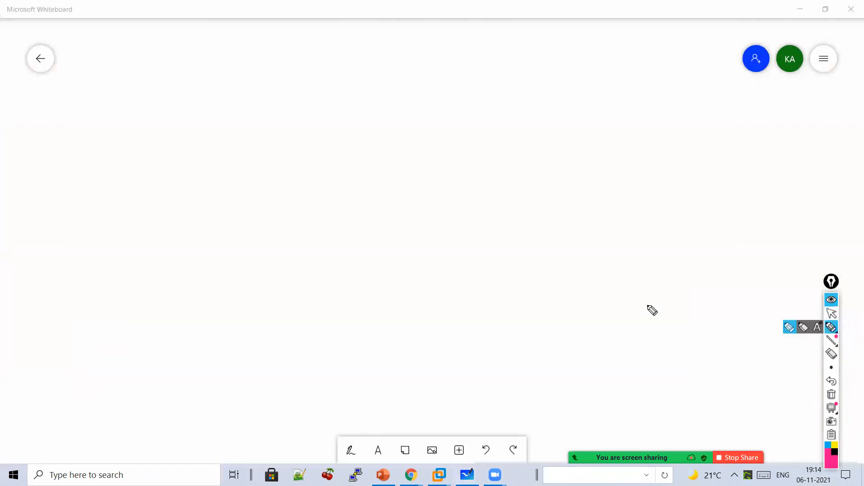
drag(395, 82, 402, 113)
mouse_move(436, 88)
mouse_down()
mouse_move(437, 109)
mouse_move(451, 83)
mouse_up()
drag(443, 95, 451, 92)
mouse_move(417, 127)
mouse_down()
mouse_move(418, 147)
mouse_move(427, 139)
mouse_up()
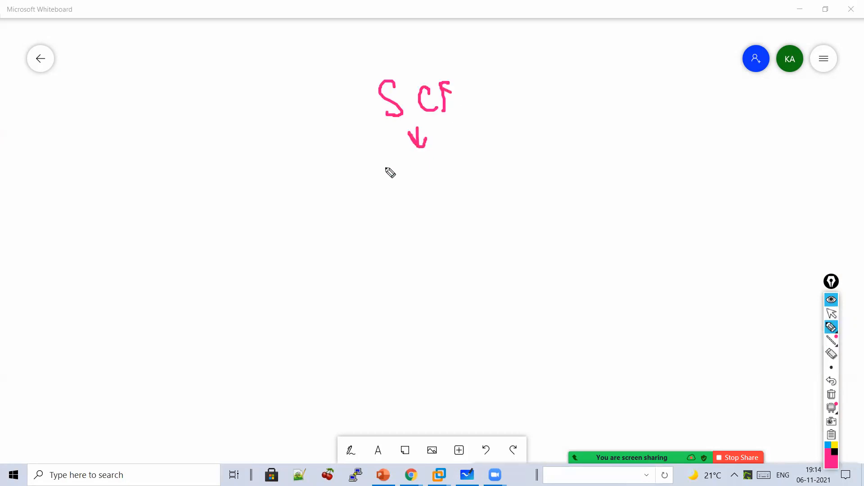
mouse_move(381, 170)
mouse_down()
mouse_move(392, 177)
mouse_move(452, 155)
mouse_move(472, 173)
mouse_up()
mouse_move(513, 140)
mouse_down()
mouse_move(532, 162)
mouse_move(573, 149)
mouse_move(606, 160)
mouse_move(639, 115)
mouse_move(654, 114)
mouse_move(689, 147)
mouse_move(484, 195)
mouse_up()
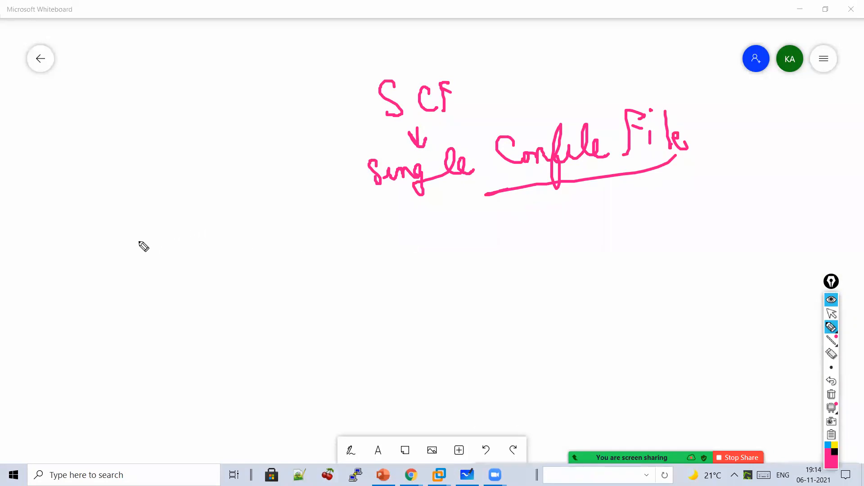
- Add '1 box → Replicate this conf → Multiple FS Box' and an underlined 'text file'
drag(145, 229, 145, 259)
mouse_move(177, 233)
mouse_down()
mouse_move(185, 251)
mouse_move(230, 266)
mouse_move(276, 258)
mouse_move(303, 269)
mouse_move(395, 232)
mouse_up()
mouse_move(375, 267)
mouse_down()
mouse_move(416, 245)
mouse_move(441, 253)
mouse_move(466, 247)
mouse_up()
mouse_move(478, 217)
mouse_down()
mouse_move(517, 250)
mouse_move(532, 236)
mouse_move(571, 254)
mouse_move(587, 229)
mouse_move(596, 285)
mouse_up()
mouse_move(500, 271)
mouse_down()
mouse_move(516, 309)
mouse_move(554, 294)
mouse_move(579, 323)
mouse_move(643, 324)
mouse_move(673, 315)
mouse_move(698, 289)
mouse_move(723, 296)
mouse_move(764, 290)
mouse_move(777, 309)
mouse_move(615, 334)
mouse_up()
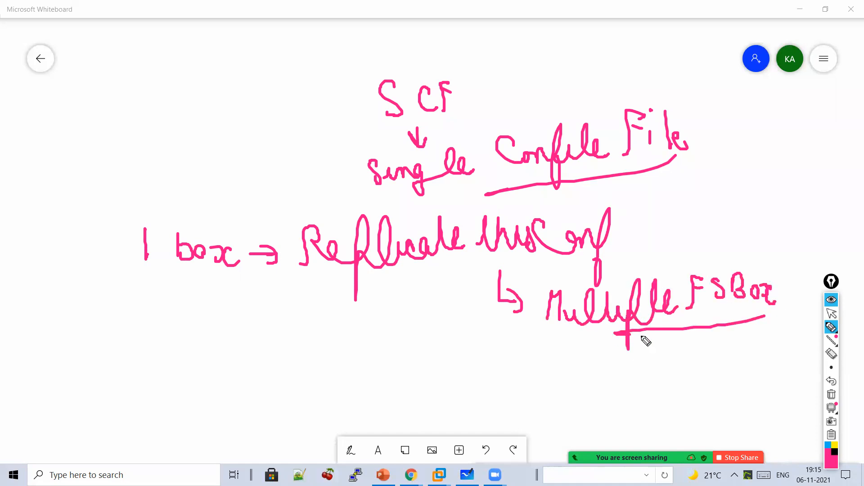
mouse_move(221, 131)
mouse_down()
mouse_move(277, 159)
mouse_move(259, 179)
mouse_up()
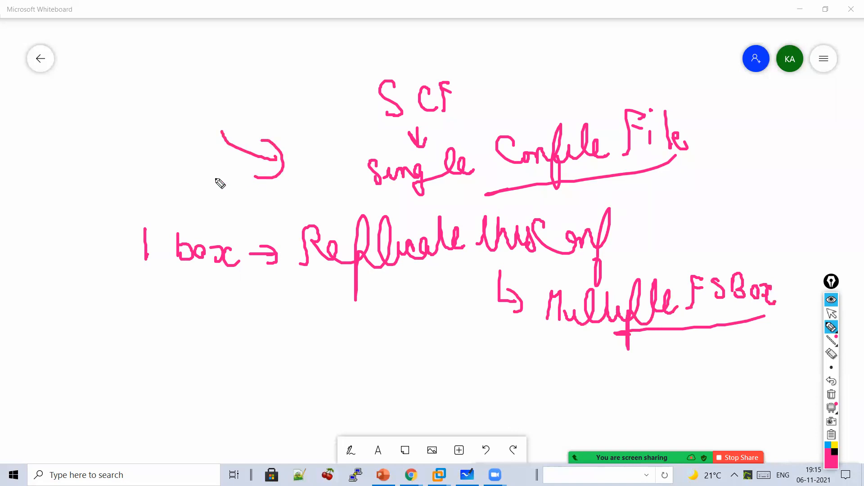
mouse_move(219, 48)
mouse_down()
mouse_move(254, 68)
mouse_move(272, 53)
mouse_move(301, 83)
mouse_move(327, 31)
mouse_move(322, 52)
mouse_up()
drag(324, 81, 247, 96)
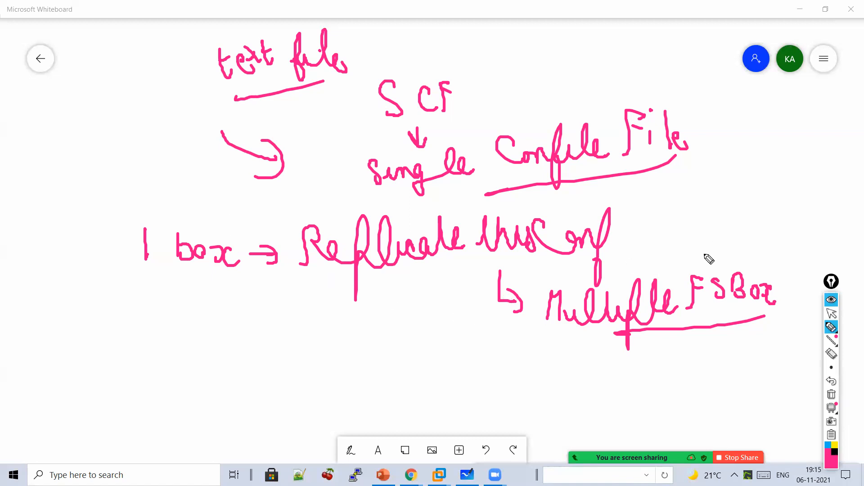
- Wipe the board and start fresh with 'VE →'
mouse_move(700, 245)
mouse_down()
mouse_move(691, 273)
mouse_move(706, 272)
mouse_up()
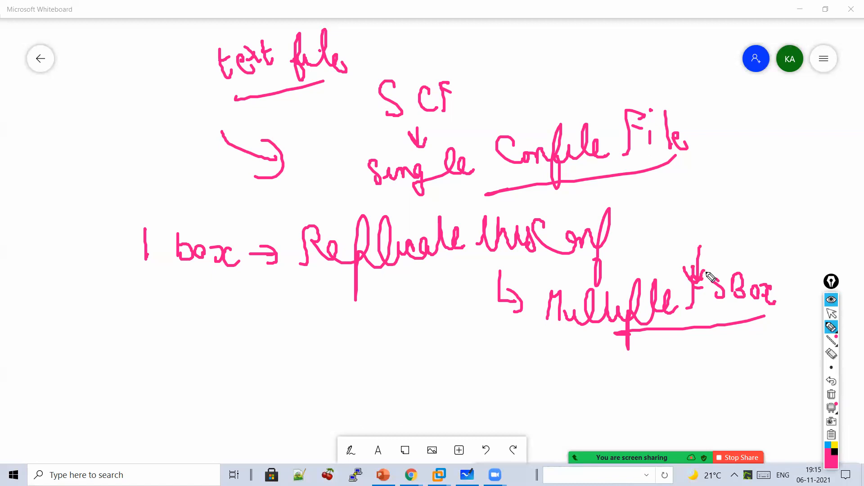
mouse_move(804, 325)
click(835, 397)
mouse_move(149, 89)
mouse_down()
mouse_move(177, 88)
mouse_move(201, 118)
mouse_move(268, 104)
mouse_up()
mouse_move(249, 90)
mouse_down()
mouse_move(264, 122)
mouse_move(258, 129)
mouse_up()
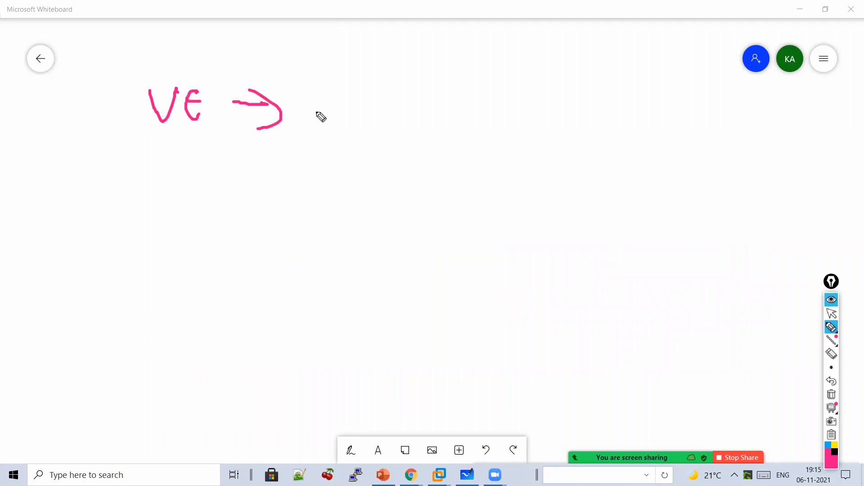
- Write 'Hardware Box' after VE, then 'SCF → Migration From One Platform to Another' below
mouse_move(318, 101)
mouse_down()
mouse_move(331, 139)
mouse_move(376, 143)
mouse_move(463, 125)
mouse_move(482, 135)
mouse_move(520, 119)
mouse_move(546, 126)
mouse_move(565, 145)
mouse_up()
mouse_move(356, 205)
mouse_down()
mouse_move(357, 230)
mouse_move(342, 221)
mouse_move(391, 212)
mouse_move(442, 234)
mouse_move(497, 225)
mouse_move(503, 243)
mouse_move(550, 215)
mouse_move(598, 243)
mouse_move(621, 224)
mouse_move(673, 245)
mouse_up()
mouse_move(537, 264)
mouse_down()
mouse_move(505, 322)
mouse_move(494, 323)
mouse_move(534, 342)
mouse_move(565, 313)
mouse_move(588, 336)
mouse_move(612, 308)
mouse_move(624, 333)
mouse_move(648, 325)
mouse_move(682, 332)
mouse_up()
mouse_move(713, 294)
mouse_down()
mouse_move(709, 313)
mouse_move(715, 304)
mouse_up()
mouse_move(518, 398)
mouse_down()
mouse_move(534, 386)
mouse_move(563, 399)
mouse_move(576, 374)
mouse_move(643, 388)
mouse_up()
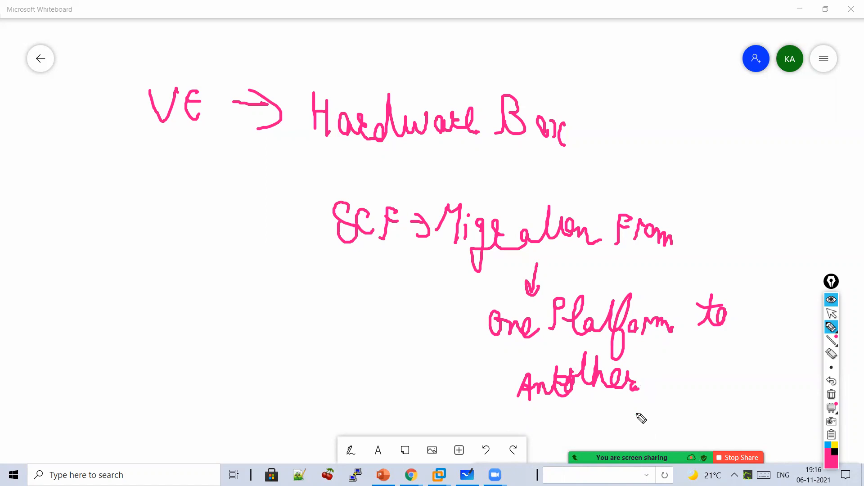
- Underline SCF and write 'configuration' beneath it with a down arrow
mouse_move(397, 266)
mouse_down()
mouse_move(307, 266)
mouse_move(352, 306)
mouse_up()
click(351, 272)
drag(344, 292, 361, 292)
mouse_move(335, 323)
mouse_down()
mouse_move(336, 341)
mouse_move(369, 334)
mouse_move(391, 347)
mouse_move(442, 351)
mouse_up()
click(383, 344)
mouse_move(449, 319)
mouse_down()
mouse_move(487, 360)
mouse_move(430, 324)
mouse_up()
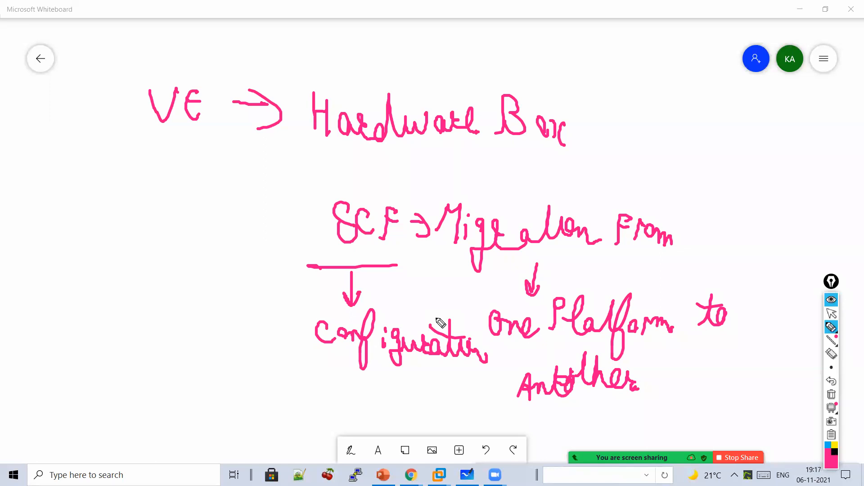
- Write 'Migrating' above Hardware Box with arrows, then clear all ink from the board
drag(414, 190, 457, 183)
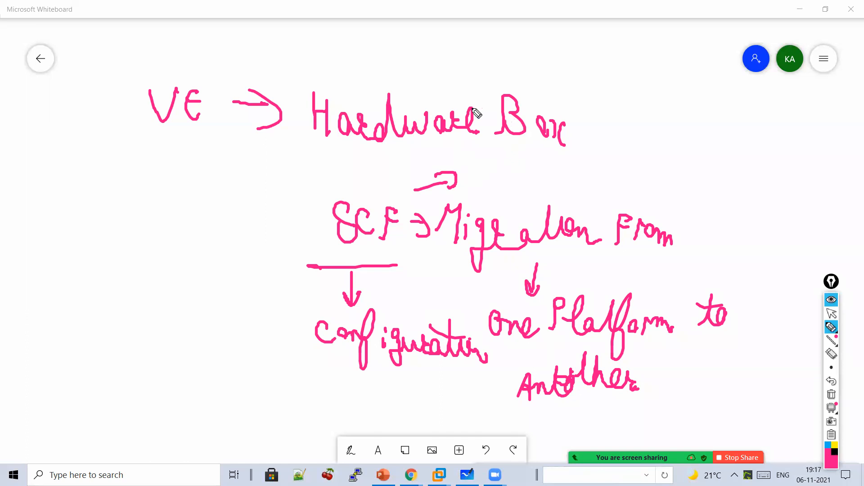
mouse_move(312, 67)
mouse_down()
mouse_move(347, 72)
mouse_move(359, 64)
mouse_move(411, 83)
mouse_move(440, 68)
mouse_move(469, 97)
mouse_move(487, 90)
mouse_up()
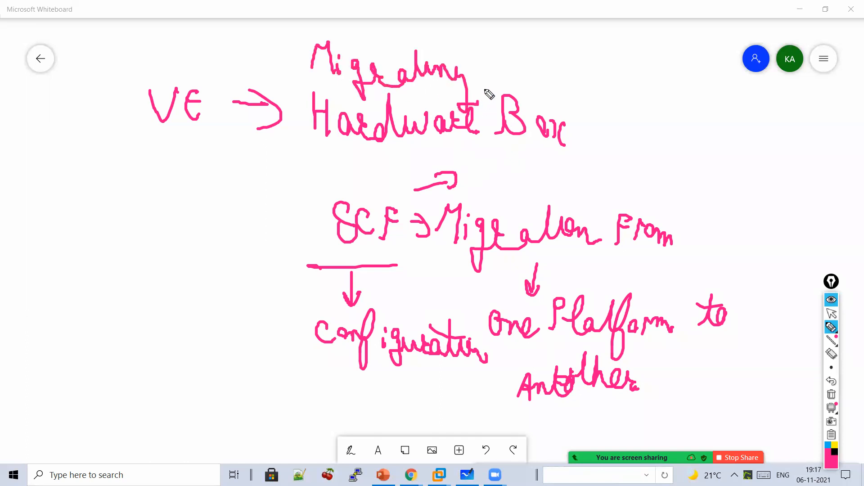
drag(287, 154, 365, 160)
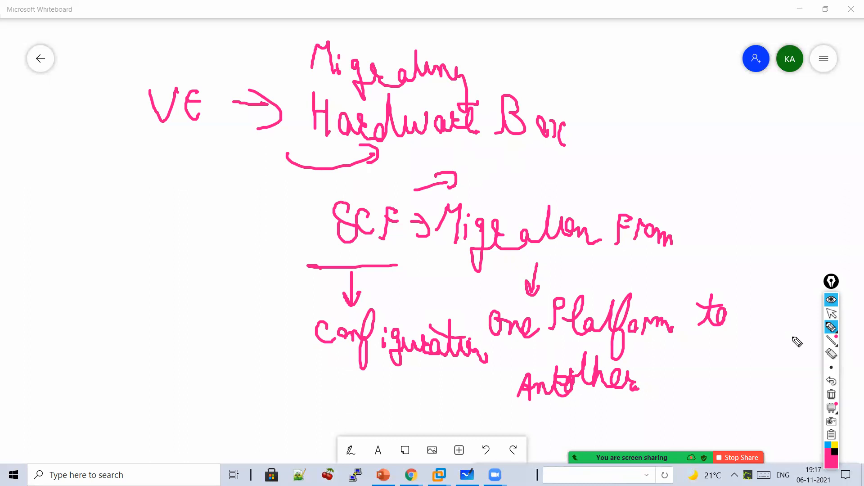
click(831, 394)
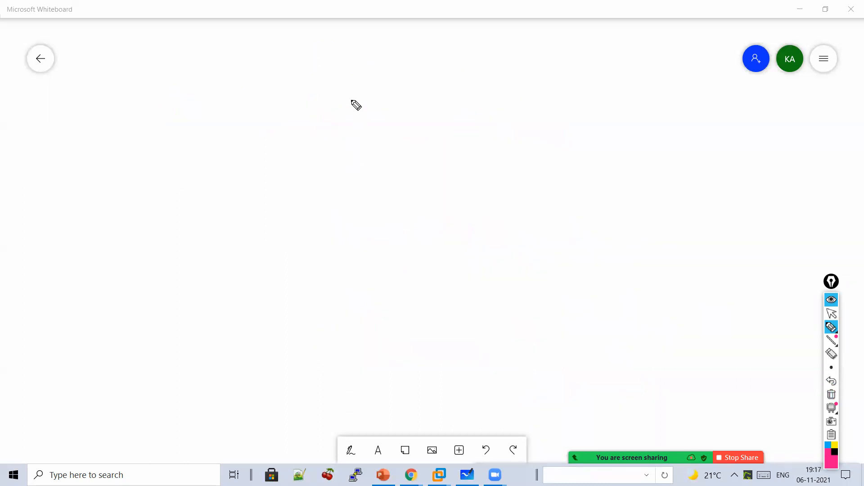
- Write an underlined SCF with an arrow pointing to a circled CLI
drag(352, 95, 343, 128)
mouse_move(376, 104)
mouse_down()
mouse_move(372, 122)
mouse_move(392, 129)
mouse_up()
drag(389, 115, 398, 114)
drag(368, 149, 405, 144)
mouse_move(429, 116)
mouse_down()
mouse_move(451, 129)
mouse_move(443, 131)
mouse_up()
drag(499, 107, 509, 134)
drag(517, 116, 536, 133)
mouse_move(543, 111)
mouse_down()
mouse_move(545, 134)
mouse_move(556, 145)
mouse_up()
- Draw a hooked arrow from SCF to a circled GUI and cross GUI out
drag(404, 168, 443, 225)
click(483, 203)
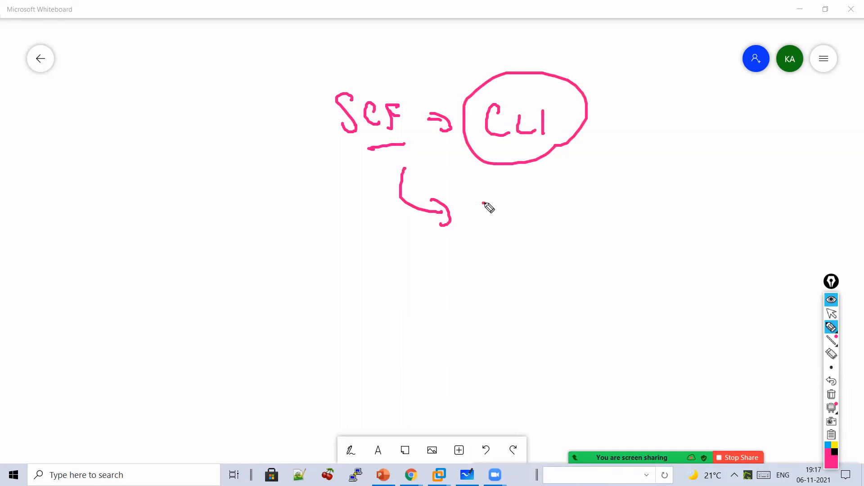
mouse_move(484, 203)
mouse_down()
mouse_move(473, 211)
mouse_move(480, 228)
mouse_move(512, 229)
mouse_up()
drag(523, 208, 543, 254)
mouse_move(522, 282)
mouse_down()
mouse_move(543, 198)
mouse_move(517, 278)
mouse_up()
drag(535, 186, 468, 261)
drag(480, 196, 517, 254)
- Bring the BIG-IP browser window to the front
click(831, 314)
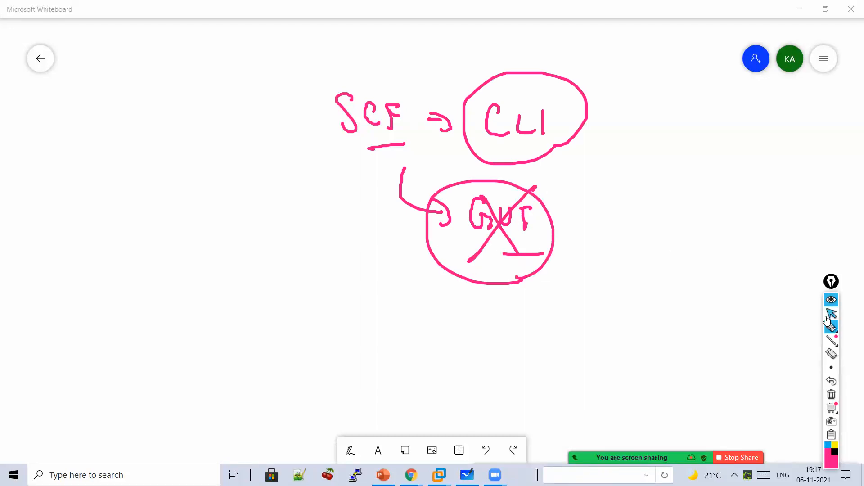
mouse_move(411, 475)
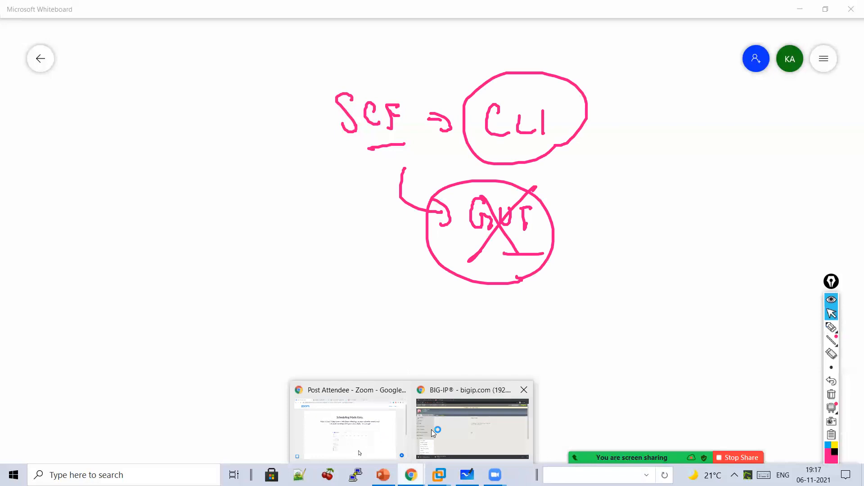
click(435, 430)
- Clear leftover ink and write 'SCF' with 'GUI' below it over the Archives page
scroll(424, 200, down, 1)
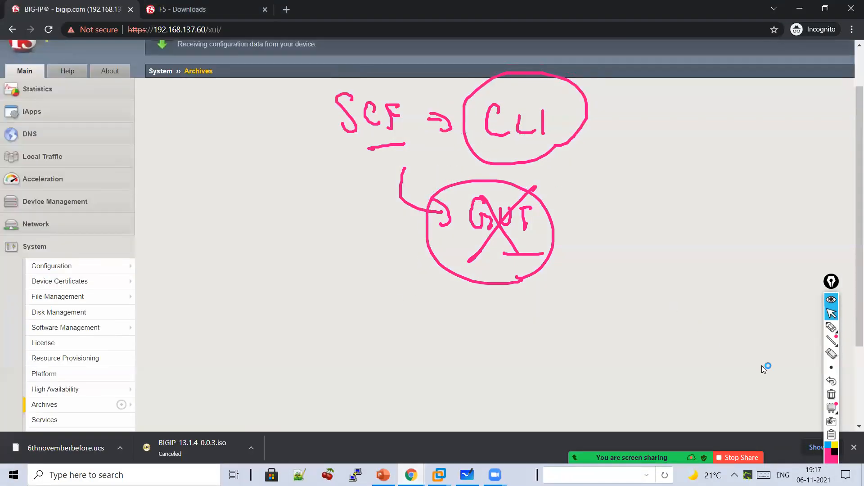
click(832, 395)
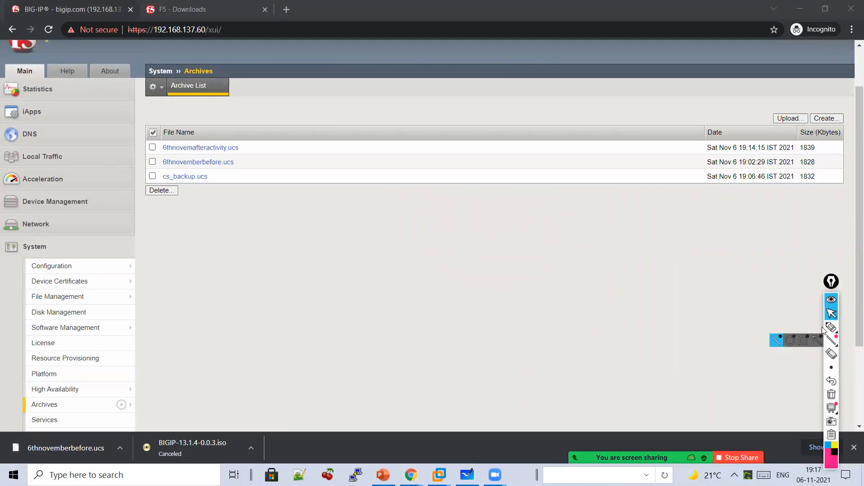
click(833, 330)
drag(487, 232, 480, 266)
mouse_move(527, 243)
mouse_down()
mouse_move(518, 272)
mouse_move(525, 270)
mouse_up()
mouse_move(528, 270)
mouse_down()
mouse_move(542, 239)
mouse_move(543, 252)
mouse_up()
mouse_move(515, 285)
mouse_down()
mouse_move(517, 312)
mouse_move(559, 326)
mouse_move(581, 304)
mouse_move(593, 327)
mouse_up()
- Complete the note 'Can't take SCF via GUI — No', then erase it
mouse_move(355, 263)
mouse_down()
mouse_move(380, 297)
mouse_move(441, 289)
mouse_move(522, 309)
mouse_up()
drag(581, 253, 535, 335)
drag(539, 266, 582, 316)
mouse_move(615, 251)
mouse_down()
mouse_move(613, 279)
mouse_move(640, 247)
mouse_up()
drag(662, 261, 665, 279)
drag(599, 301, 674, 298)
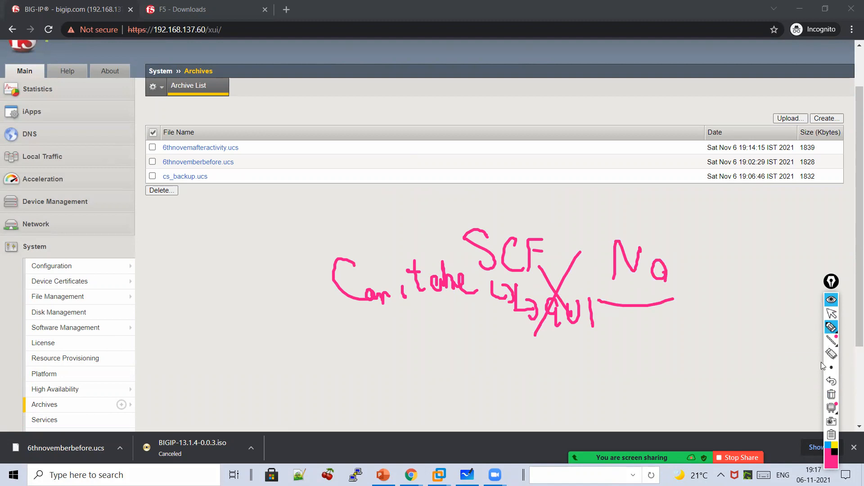
click(832, 406)
click(832, 314)
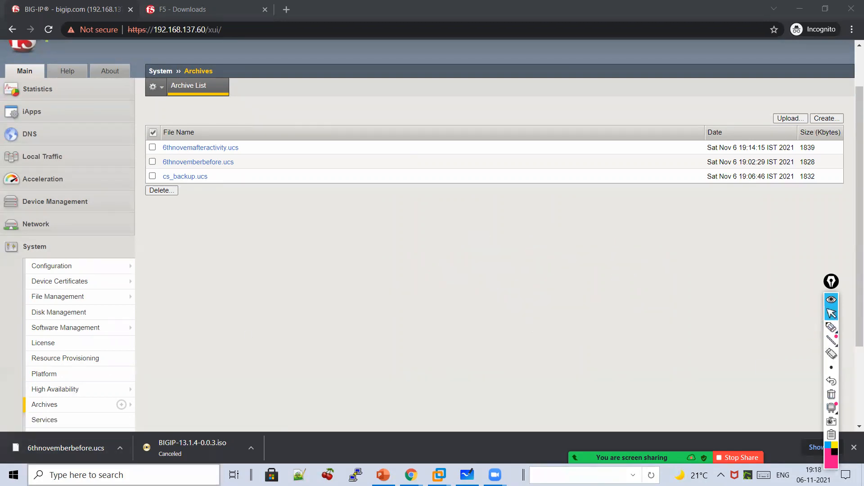
- Launch PuTTY and enter host 192.168.137.60
click(121, 475)
text(putty)
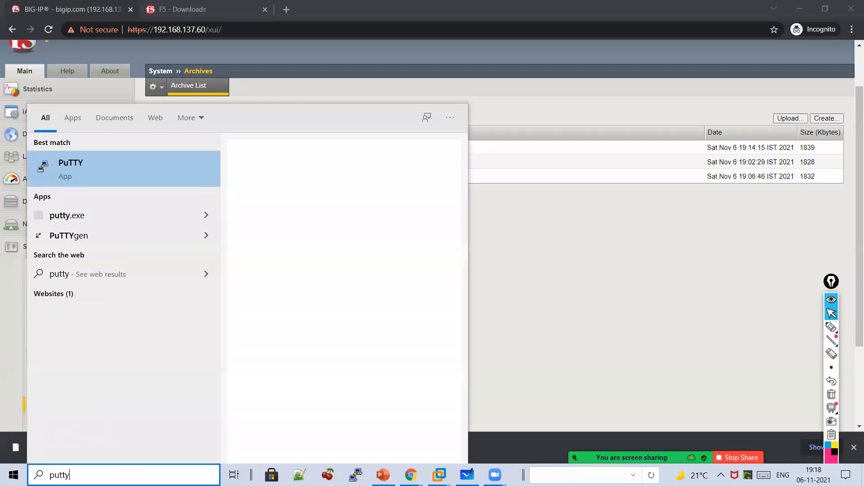
click(144, 164)
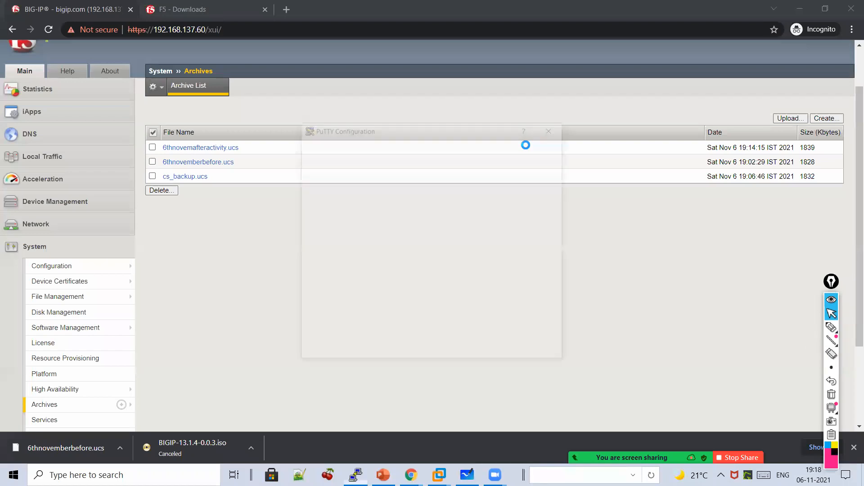
text(192.168.137.60)
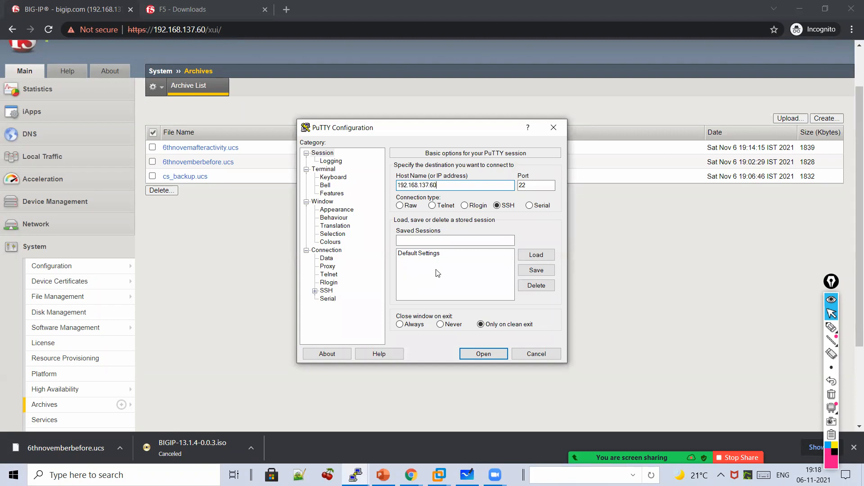
- Set the terminal font to Courier New Bold 16 and open the SSH session
click(336, 210)
click(546, 234)
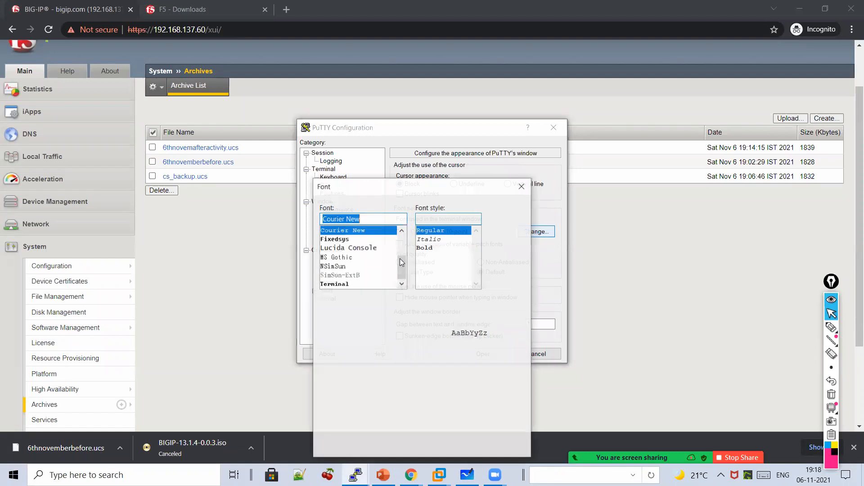
click(425, 247)
click(501, 266)
click(460, 444)
click(483, 351)
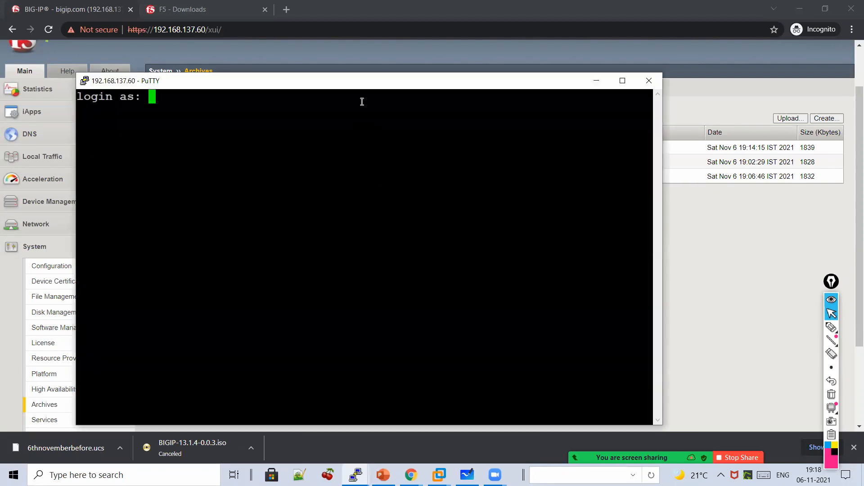
- Log in as root and start the tmsh shell
drag(465, 87, 532, 87)
text(root)
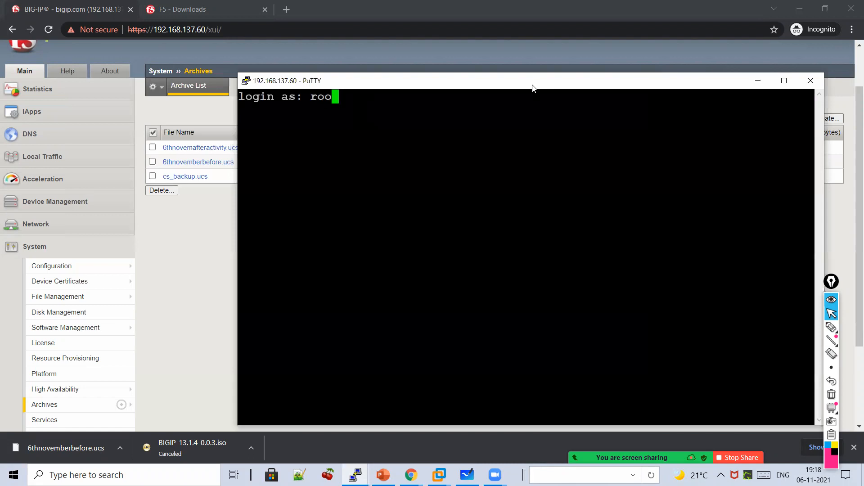
key(Return)
key(Return)
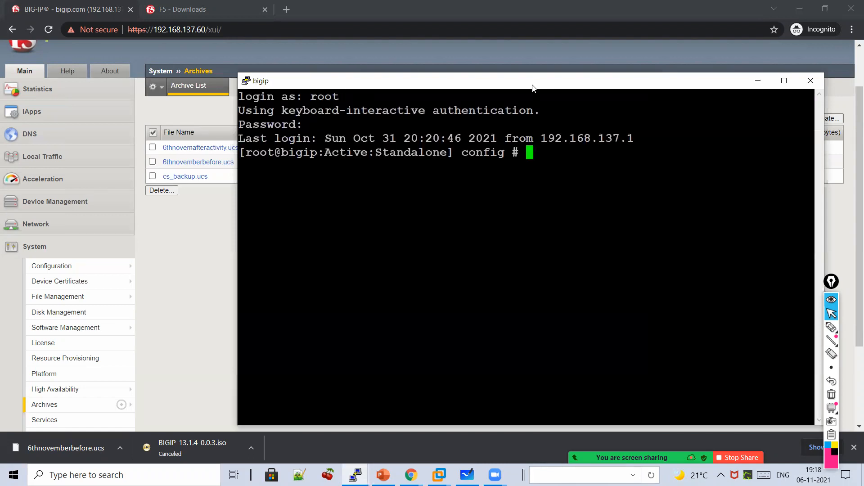
text(tmsh)
key(Return)
- Maximize the terminal and run 'save sys config file ltm01.scf no-passphrase'
text(save)
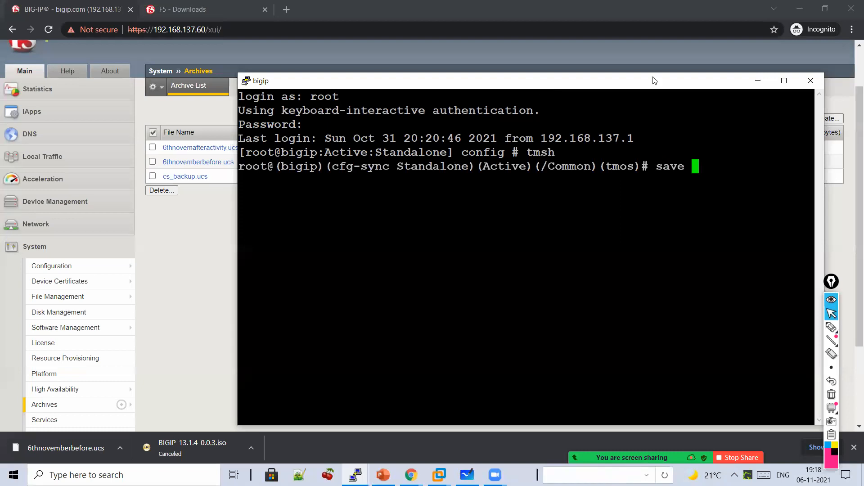
click(783, 83)
text(sy)
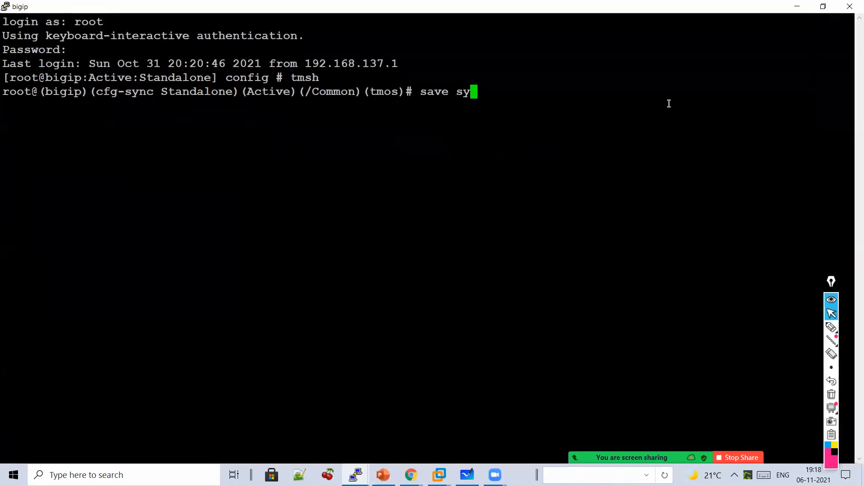
text(s conf)
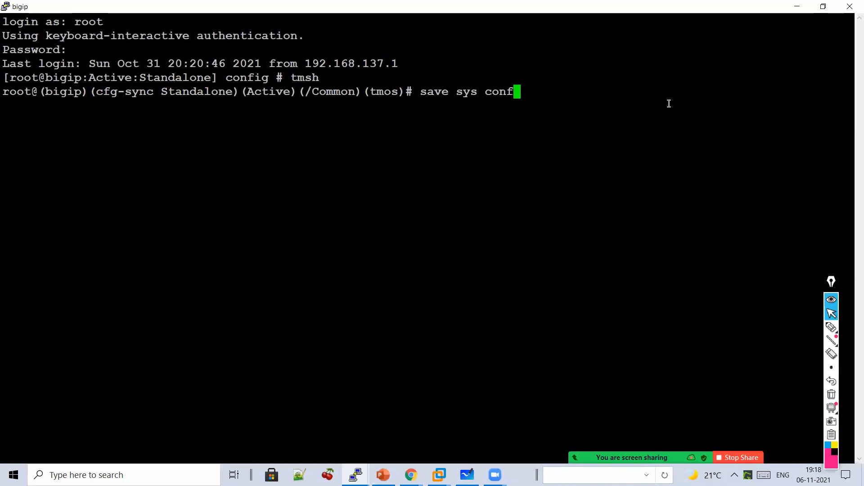
text(ig file )
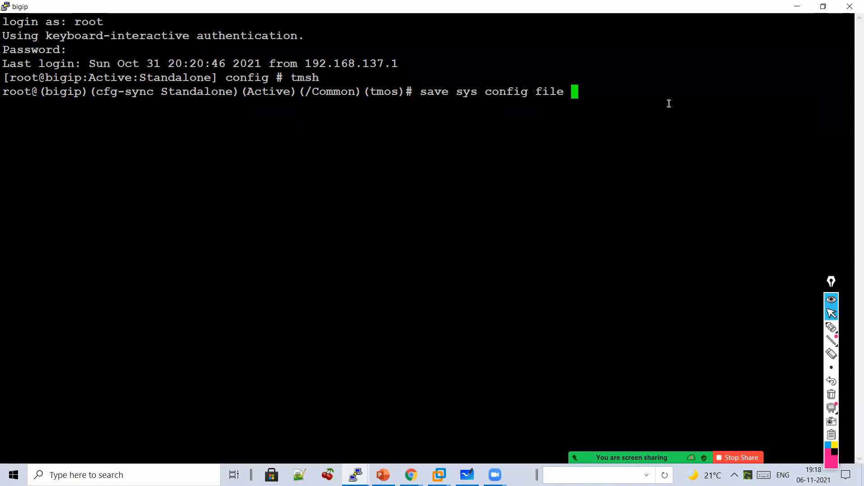
text(ltm01.)
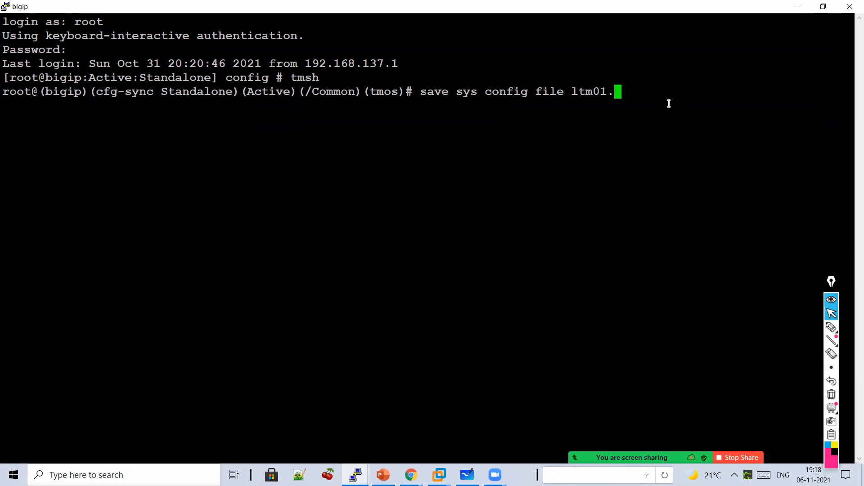
text(scf no-passphrase)
key(Return)
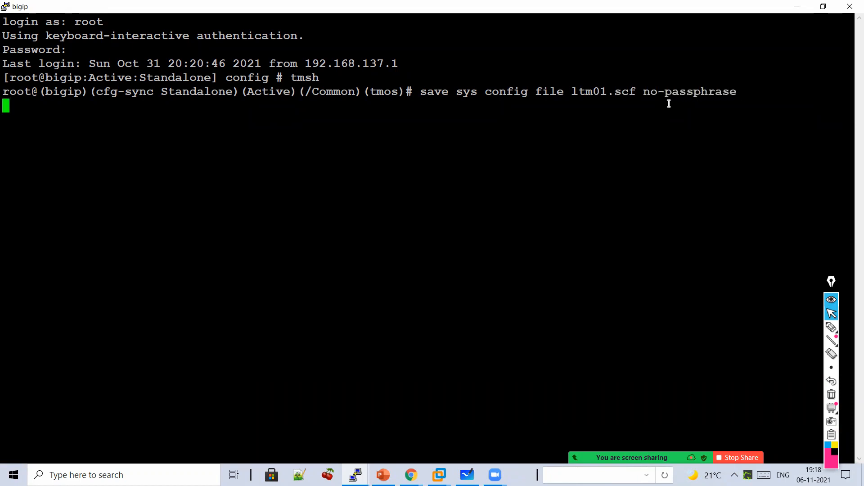
- Highlight the save output and the /var/local/scf/ltm01.scf path
drag(745, 88, 429, 88)
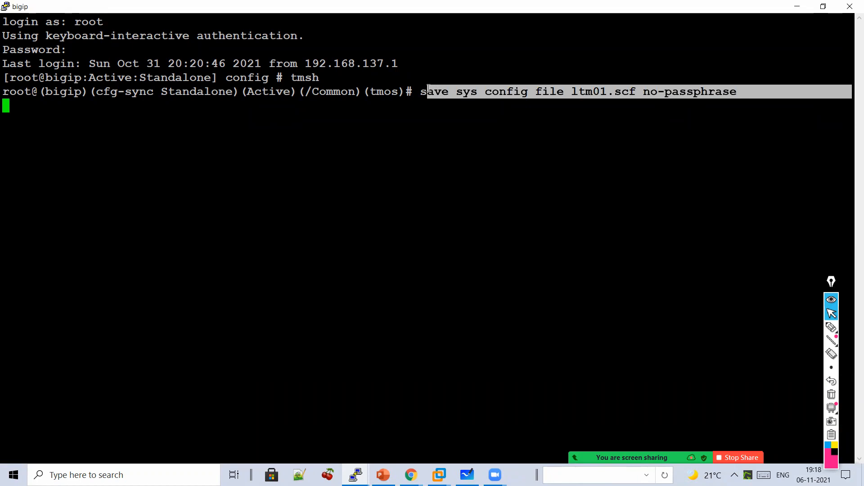
click(432, 97)
drag(433, 130, 15, 101)
click(14, 118)
double_click(52, 121)
click(96, 119)
double_click(98, 119)
click(142, 119)
double_click(142, 119)
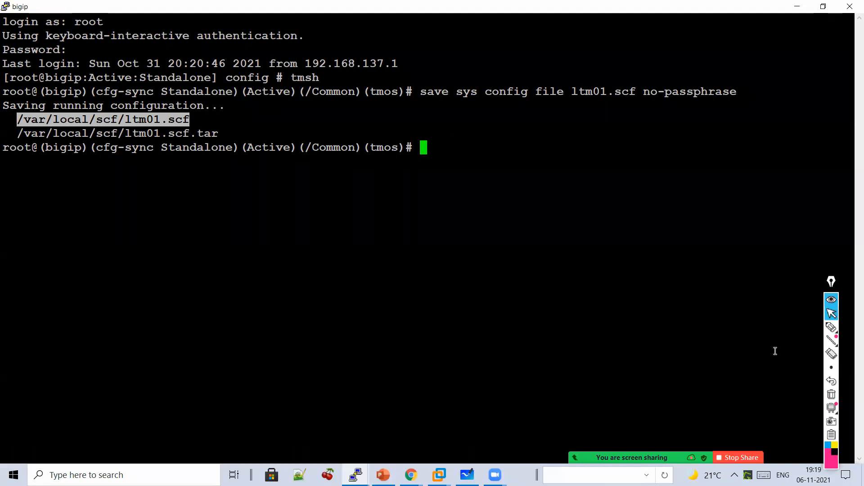
- Ink 'Save sys config file' with arrows pointing at ltm01.scf and no-passphrase
click(831, 327)
mouse_move(308, 222)
mouse_down()
mouse_move(342, 237)
mouse_move(378, 237)
mouse_move(417, 222)
mouse_move(447, 256)
mouse_move(469, 235)
mouse_move(511, 228)
mouse_move(535, 226)
mouse_move(556, 247)
mouse_move(575, 228)
mouse_move(623, 243)
mouse_move(686, 241)
mouse_up()
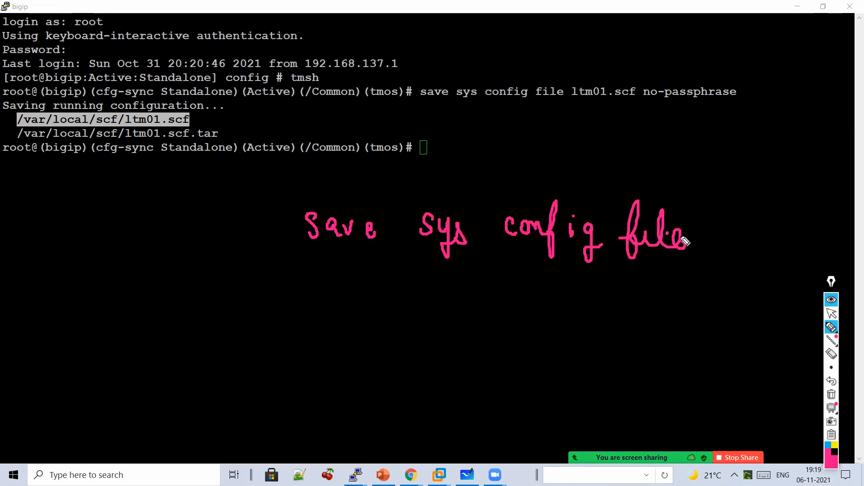
mouse_move(657, 190)
mouse_down()
mouse_move(614, 130)
mouse_move(630, 137)
mouse_up()
mouse_move(711, 184)
mouse_down()
mouse_move(690, 116)
mouse_move(706, 124)
mouse_up()
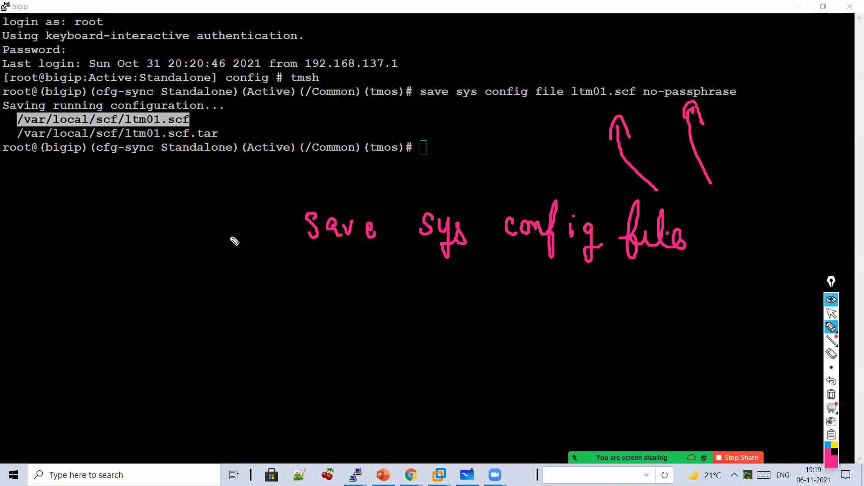
- Add the note 'Backup of SCF / Restore it', then erase all ink
mouse_move(153, 221)
mouse_down()
mouse_move(148, 264)
mouse_move(249, 252)
mouse_move(252, 271)
mouse_move(218, 303)
mouse_move(254, 323)
mouse_move(286, 324)
mouse_move(299, 312)
mouse_up()
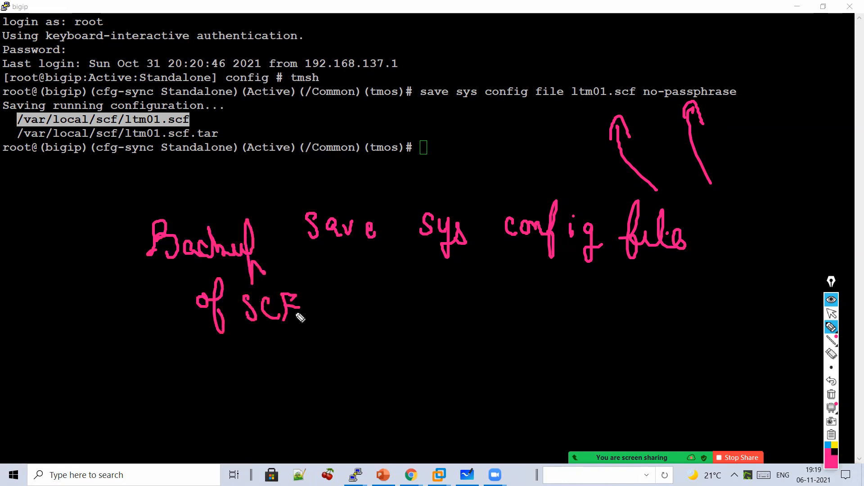
mouse_move(228, 376)
mouse_down()
mouse_move(290, 333)
mouse_move(322, 361)
mouse_move(381, 350)
mouse_move(366, 331)
mouse_up()
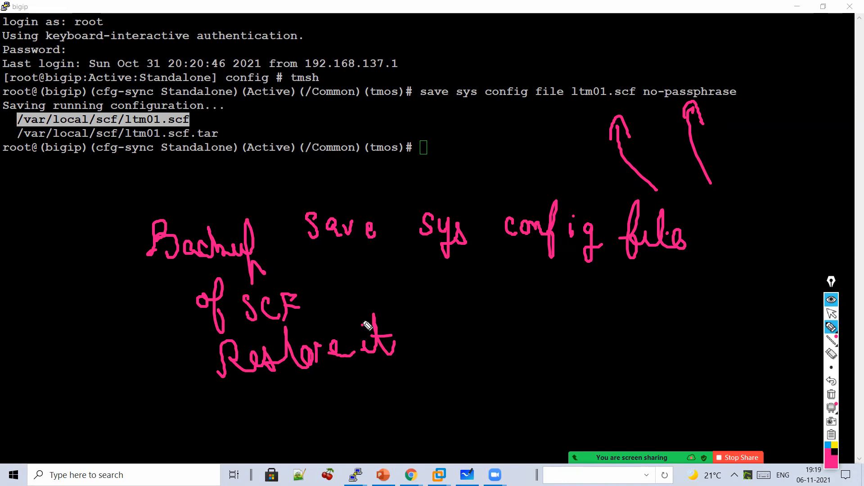
click(832, 394)
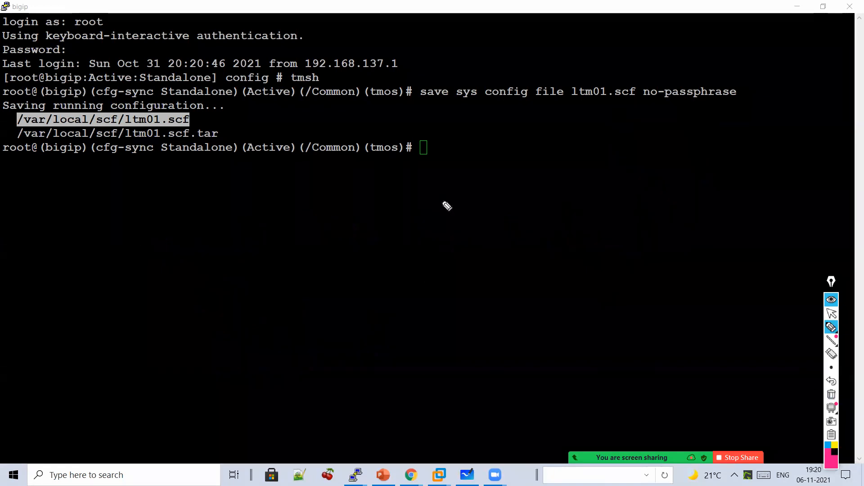
- Write an underlined 'Restore SCF' note with a down arrow below the prompt
drag(355, 199, 355, 223)
mouse_move(344, 208)
mouse_down()
mouse_move(355, 223)
mouse_move(365, 208)
mouse_up()
mouse_move(357, 245)
mouse_down()
mouse_move(342, 252)
mouse_move(349, 272)
mouse_up()
mouse_move(384, 250)
mouse_down()
mouse_move(383, 267)
mouse_move(391, 245)
mouse_up()
drag(391, 245, 402, 244)
drag(214, 248, 209, 273)
drag(215, 250, 221, 261)
mouse_move(220, 261)
mouse_down()
mouse_move(232, 254)
mouse_move(270, 280)
mouse_move(307, 263)
mouse_up()
click(325, 296)
drag(326, 296, 260, 298)
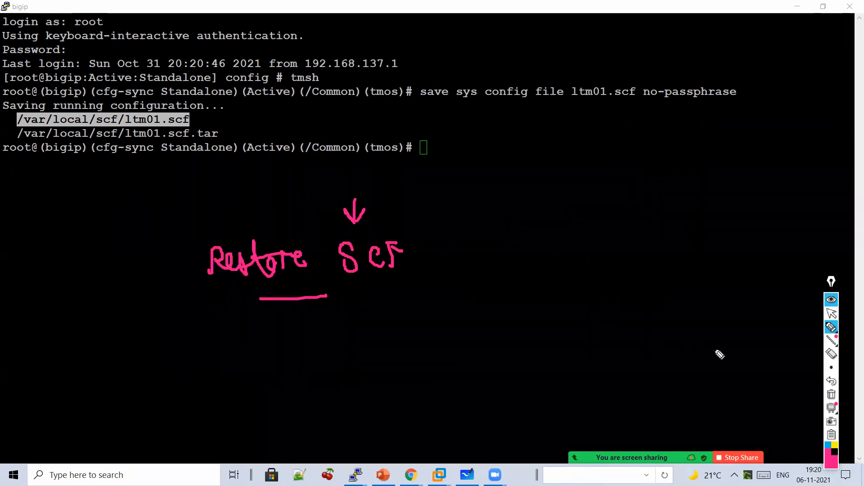
click(830, 314)
- Enter 'load sys config file' and list the loadable files, showing ltm01.scf
click(562, 180)
text(load sys config file)
key(question)
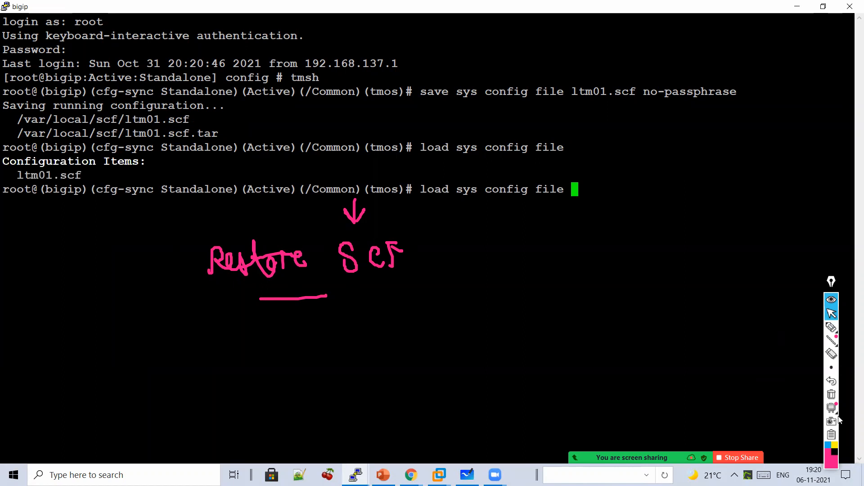
click(830, 396)
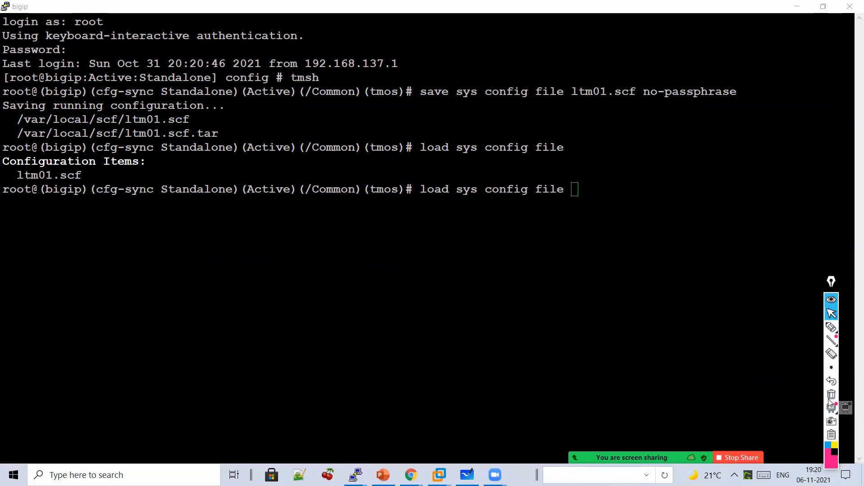
click(698, 254)
key(BackSpace)
key(BackSpace)
key(BackSpace)
key(BackSpace)
key(BackSpace)
key(BackSpace)
key(BackSpace)
key(BackSpace)
key(BackSpace)
key(BackSpace)
key(BackSpace)
key(BackSpace)
key(BackSpace)
key(BackSpace)
key(BackSpace)
key(BackSpace)
key(BackSpace)
key(BackSpace)
key(BackSpace)
key(BackSpace)
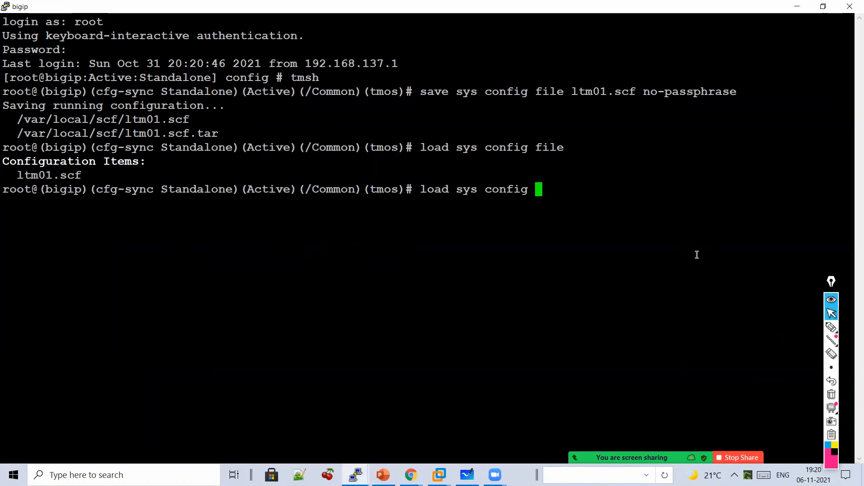
text(load )
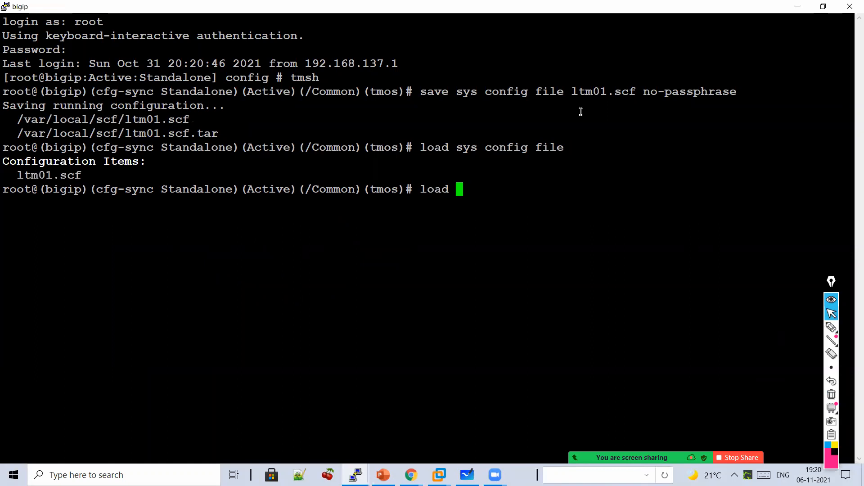
text(sys config file)
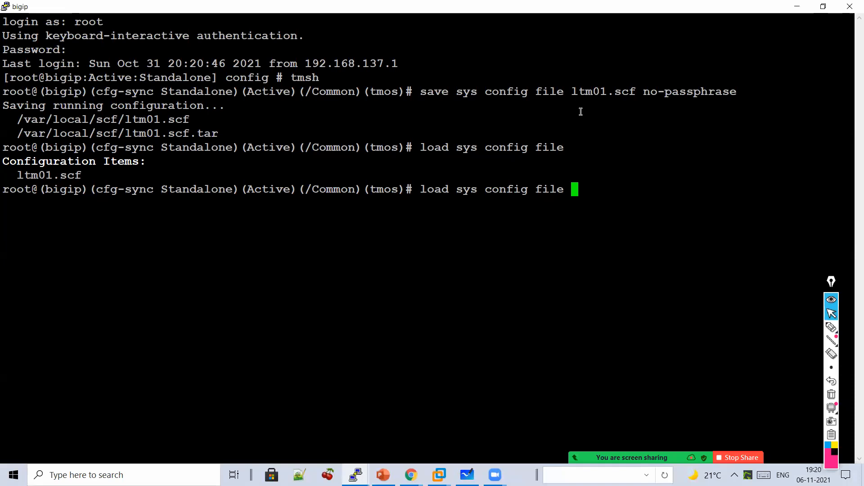
key(Tab)
key(Tab)
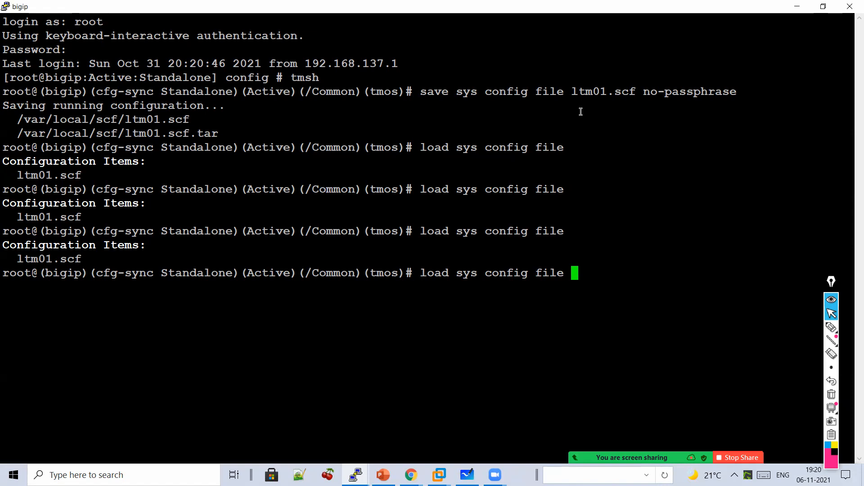
- Highlight the save and load command lines and write 'Save | Load' beneath them
drag(418, 92, 737, 91)
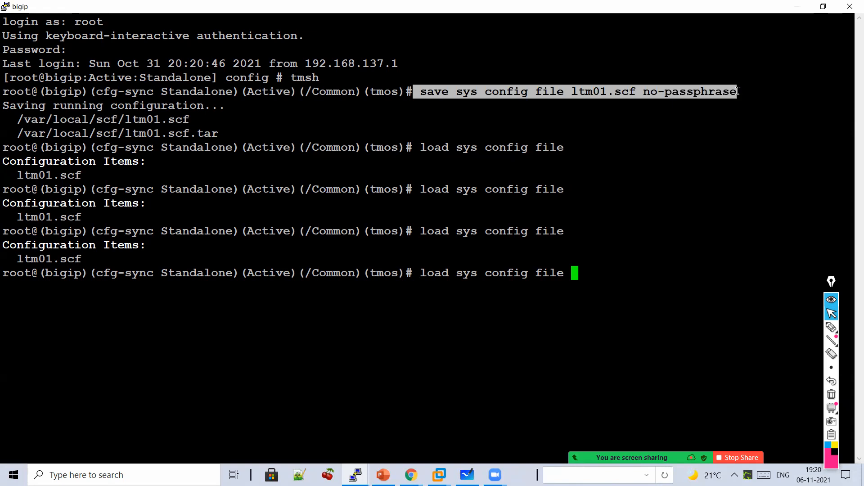
drag(594, 270, 414, 274)
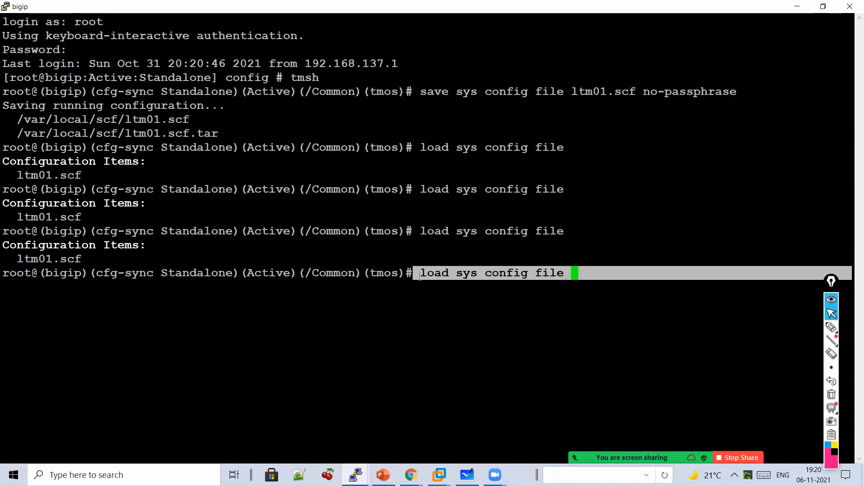
click(832, 328)
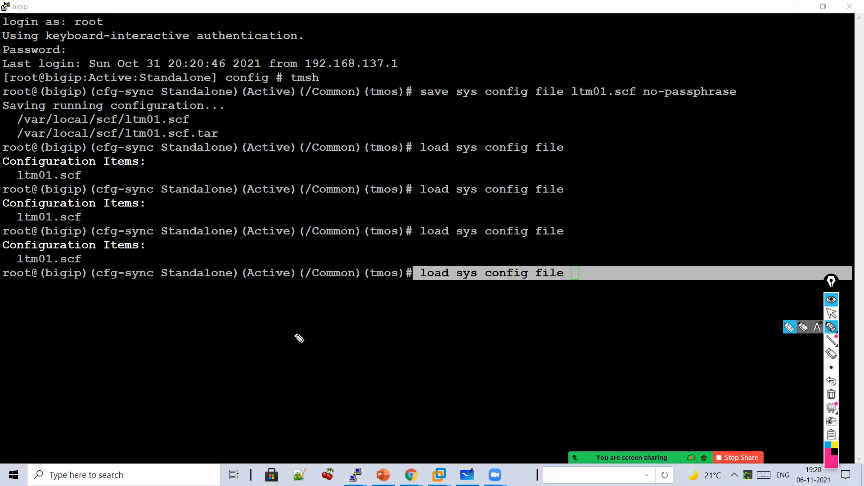
mouse_move(270, 313)
mouse_down()
mouse_move(252, 339)
mouse_move(349, 335)
mouse_up()
drag(456, 305, 454, 386)
drag(503, 317, 525, 347)
mouse_move(535, 334)
mouse_down()
mouse_move(538, 349)
mouse_move(535, 336)
mouse_up()
mouse_move(558, 335)
mouse_down()
mouse_move(560, 343)
mouse_move(592, 328)
mouse_up()
drag(312, 352, 328, 357)
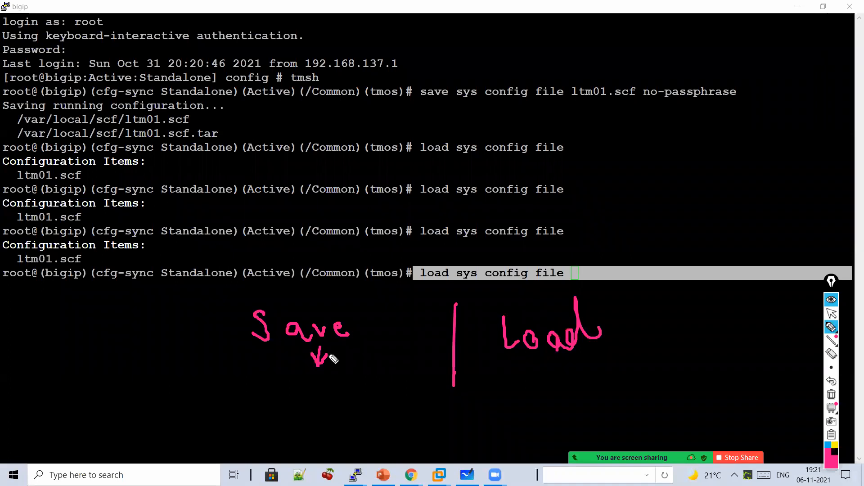
- Label Save → Backups and Load → Restore, clear the ink, and switch to Whiteboard
mouse_move(246, 375)
mouse_down()
mouse_move(277, 411)
mouse_move(309, 405)
mouse_move(327, 389)
mouse_move(397, 411)
mouse_move(425, 365)
mouse_move(428, 381)
mouse_up()
mouse_move(530, 387)
mouse_down()
mouse_move(602, 378)
mouse_move(636, 392)
mouse_move(604, 360)
mouse_up()
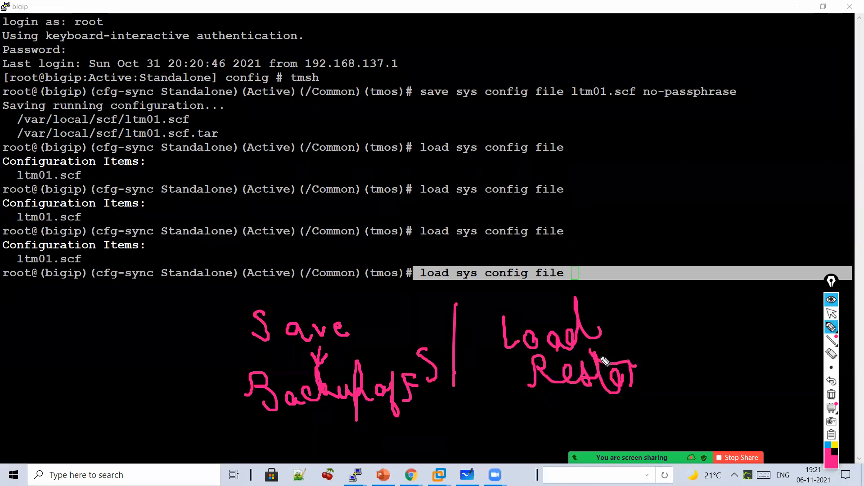
drag(662, 387, 654, 375)
click(832, 394)
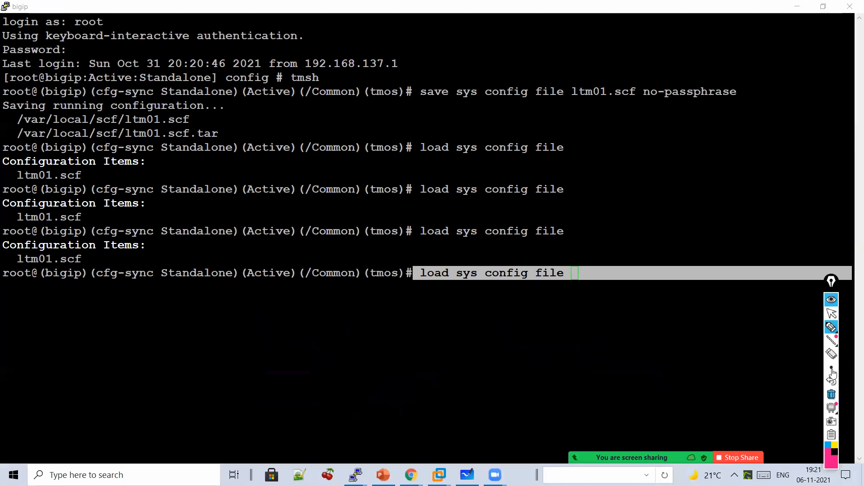
click(831, 319)
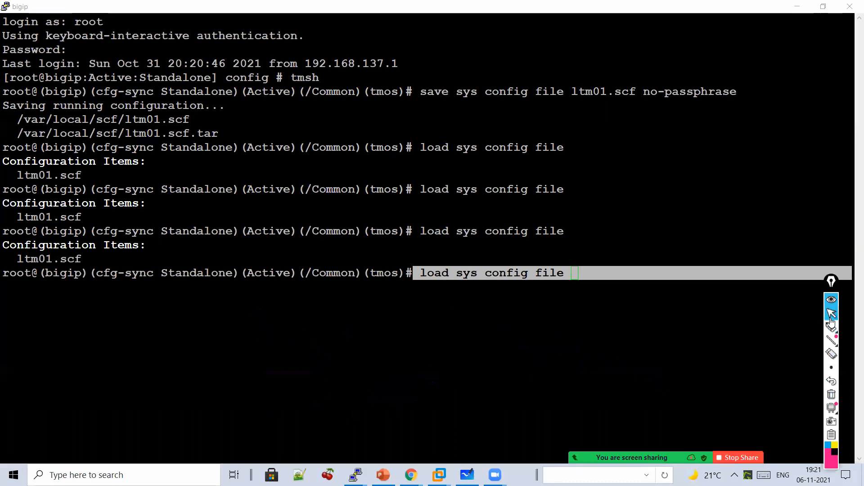
click(467, 475)
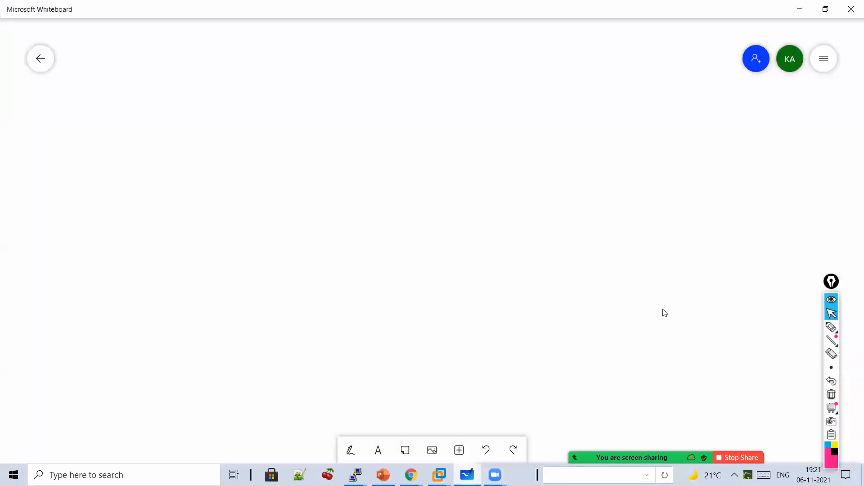
- Write the heading 'F5 upgrade steps' with items 1 Downloaded and 2 Backup
click(831, 327)
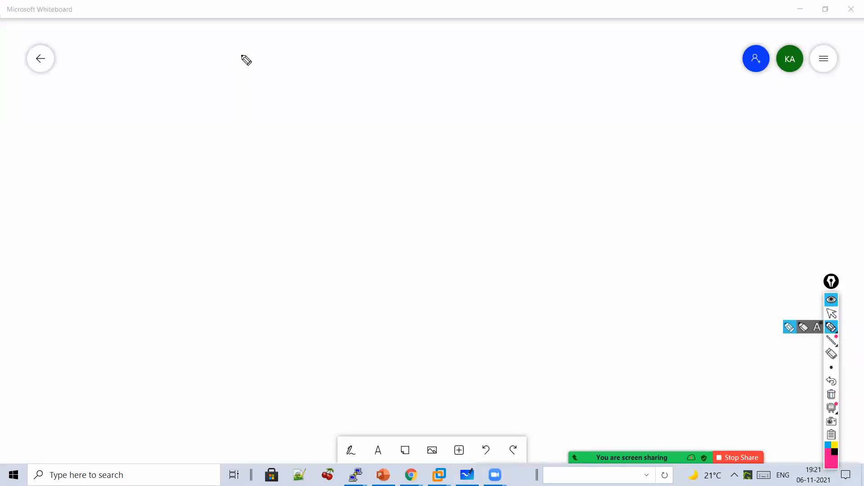
drag(205, 79, 220, 107)
mouse_move(275, 35)
mouse_down()
mouse_move(307, 41)
mouse_move(367, 14)
mouse_up()
mouse_move(363, 75)
mouse_down()
mouse_move(405, 48)
mouse_move(481, 59)
mouse_move(544, 31)
mouse_move(573, 69)
mouse_move(567, 26)
mouse_move(515, 12)
mouse_up()
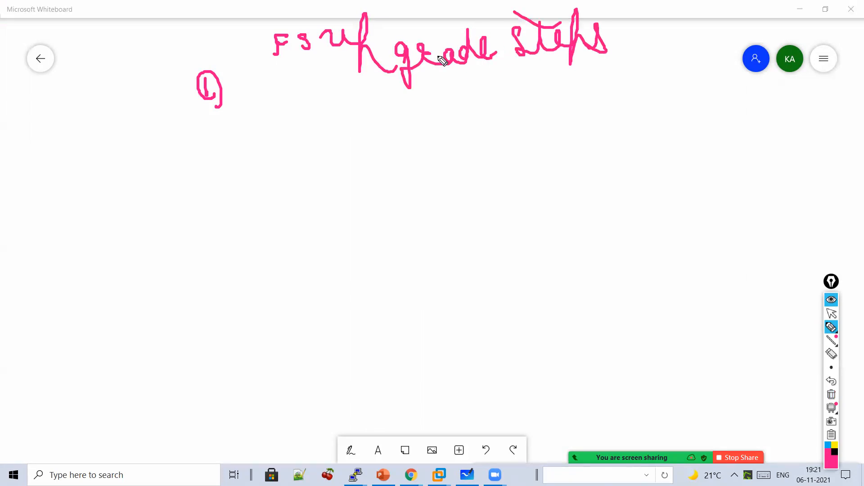
mouse_move(250, 84)
mouse_down()
mouse_move(272, 107)
mouse_move(303, 113)
mouse_move(355, 96)
mouse_move(407, 106)
mouse_move(452, 99)
mouse_move(471, 108)
mouse_up()
drag(182, 158, 201, 168)
mouse_move(198, 137)
mouse_down()
mouse_move(218, 193)
mouse_move(212, 189)
mouse_up()
mouse_move(251, 169)
mouse_down()
mouse_move(264, 148)
mouse_move(298, 168)
mouse_move(355, 166)
mouse_move(379, 183)
mouse_up()
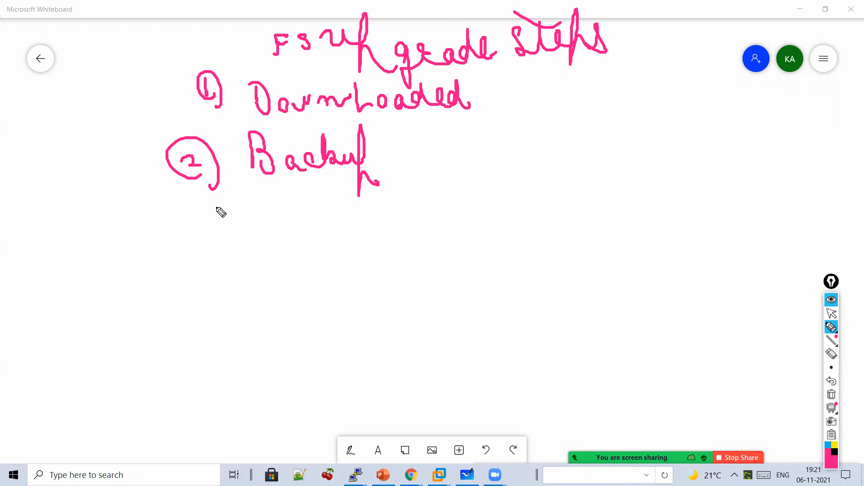
- Add item 3 Licensing → Reactivate License, then wipe the board
mouse_move(173, 230)
mouse_down()
mouse_move(178, 247)
mouse_move(179, 218)
mouse_up()
drag(239, 213, 258, 245)
mouse_move(271, 236)
mouse_down()
mouse_move(359, 245)
mouse_move(360, 268)
mouse_up()
mouse_move(397, 239)
mouse_down()
mouse_move(383, 240)
mouse_move(393, 251)
mouse_up()
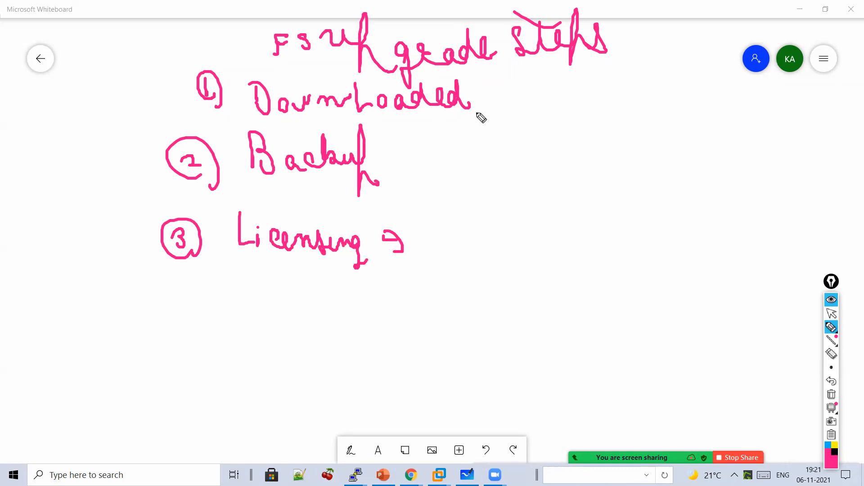
mouse_move(440, 245)
mouse_down()
mouse_move(450, 236)
mouse_move(470, 245)
mouse_move(494, 233)
mouse_move(506, 240)
mouse_move(527, 227)
mouse_move(609, 246)
mouse_move(652, 216)
mouse_move(745, 245)
mouse_move(535, 290)
mouse_up()
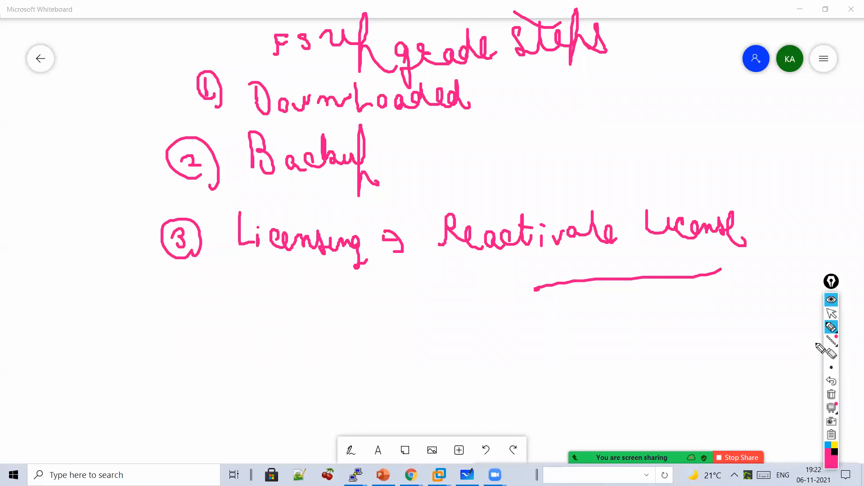
click(830, 395)
- Handwrite the underlined heading 'Reactivation of License' with an arrow splitting into Yes and No branches
mouse_move(290, 92)
mouse_down()
mouse_move(299, 56)
mouse_move(341, 90)
mouse_move(476, 74)
mouse_move(558, 91)
mouse_move(629, 77)
mouse_move(668, 87)
mouse_move(669, 97)
mouse_up()
drag(662, 107, 508, 127)
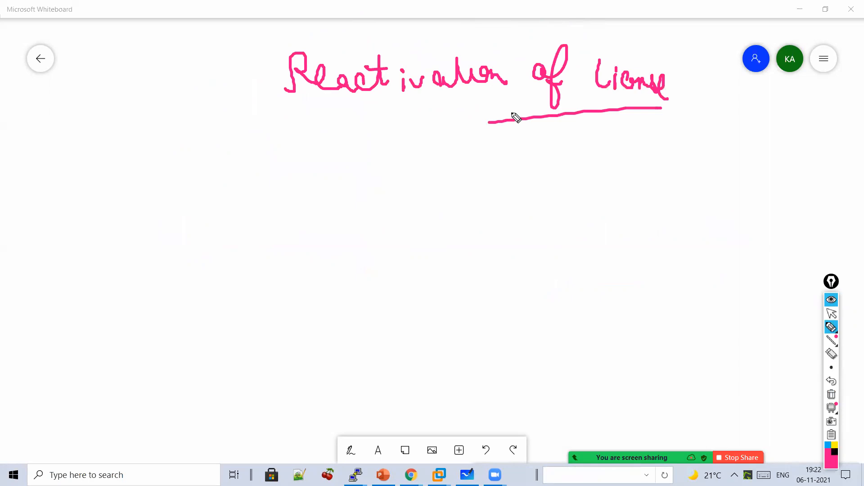
mouse_move(446, 117)
mouse_down()
mouse_move(448, 155)
mouse_move(458, 143)
mouse_up()
mouse_move(413, 173)
mouse_down()
mouse_move(377, 176)
mouse_move(362, 196)
mouse_move(576, 196)
mouse_up()
drag(225, 237, 258, 252)
mouse_move(253, 241)
mouse_down()
mouse_move(243, 275)
mouse_move(309, 266)
mouse_up()
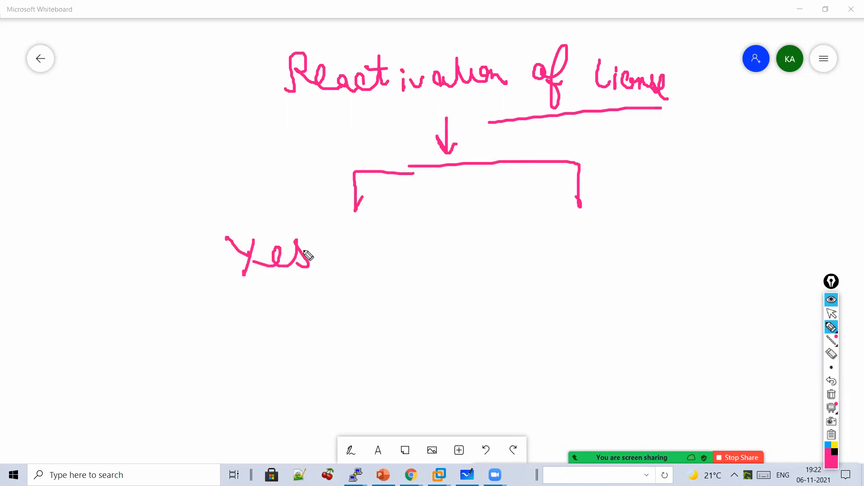
mouse_move(562, 255)
mouse_down()
mouse_move(589, 231)
mouse_move(601, 243)
mouse_up()
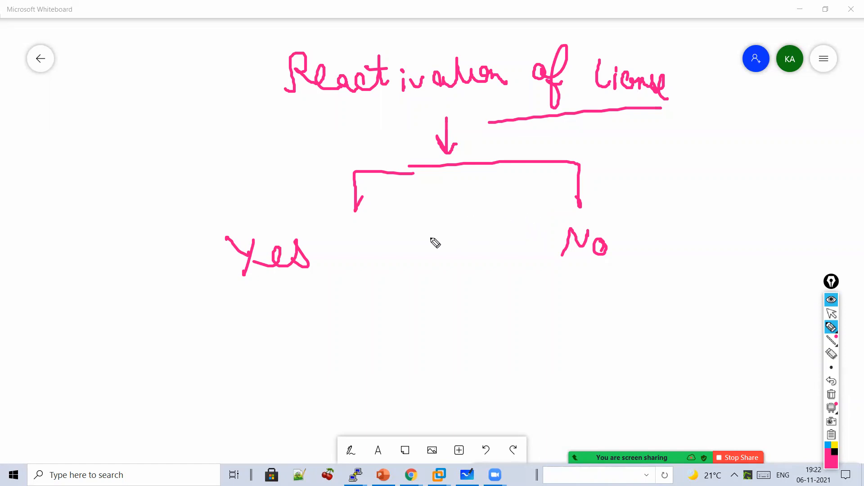
- Write 'Service check Date' and 'License check Date' under the branches, then bracket and tick them
mouse_move(399, 273)
mouse_down()
mouse_move(391, 298)
mouse_move(405, 291)
mouse_up()
mouse_move(458, 291)
mouse_down()
mouse_move(472, 315)
mouse_move(550, 299)
mouse_move(578, 309)
mouse_up()
mouse_move(603, 277)
mouse_down()
mouse_move(615, 270)
mouse_move(656, 289)
mouse_move(690, 289)
mouse_up()
mouse_move(536, 349)
mouse_down()
mouse_move(599, 328)
mouse_move(568, 327)
mouse_up()
drag(435, 374, 434, 396)
mouse_move(467, 389)
mouse_down()
mouse_move(513, 396)
mouse_move(594, 365)
mouse_move(623, 384)
mouse_move(658, 363)
mouse_move(727, 376)
mouse_move(666, 338)
mouse_up()
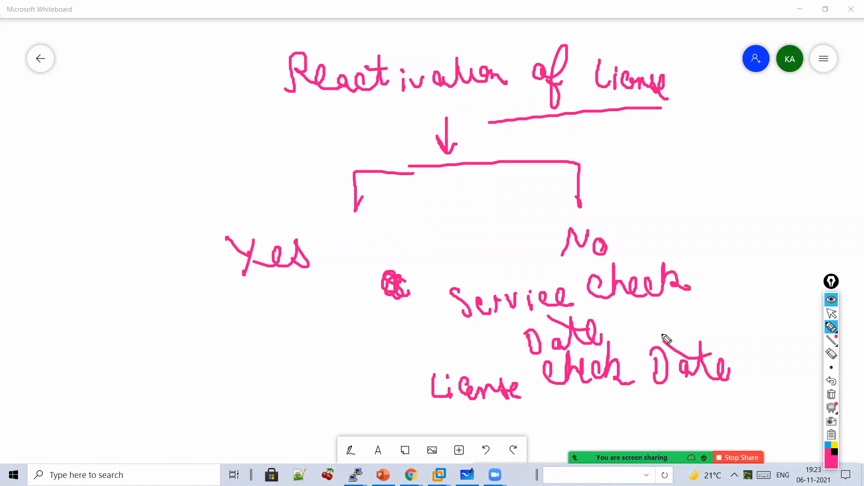
drag(447, 284, 461, 337)
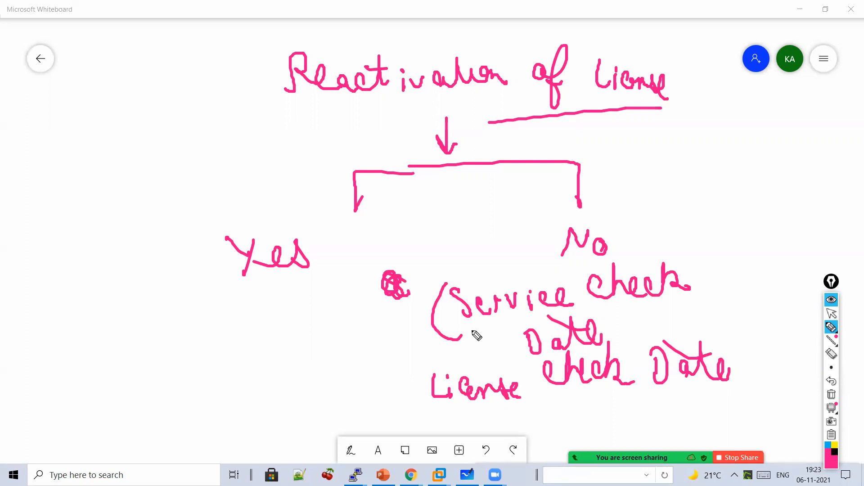
drag(469, 320, 502, 311)
mouse_move(403, 383)
mouse_down()
mouse_move(410, 399)
mouse_move(435, 375)
mouse_up()
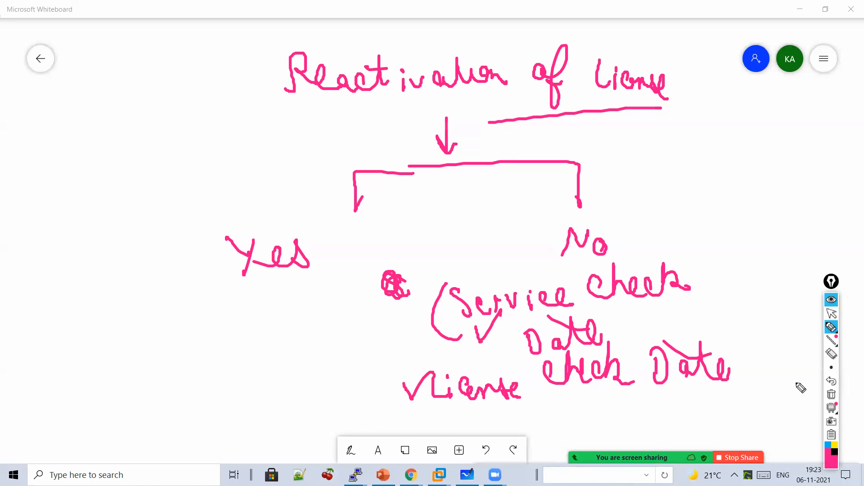
- Clear the whiteboard and write 'Service check Date' at the top left
click(831, 395)
mouse_move(182, 90)
mouse_down()
mouse_move(179, 125)
mouse_move(236, 118)
mouse_up()
drag(246, 124, 257, 108)
drag(263, 114, 332, 117)
click(289, 106)
mouse_move(249, 158)
mouse_down()
mouse_move(275, 171)
mouse_move(302, 149)
mouse_move(324, 170)
mouse_up()
mouse_move(335, 139)
mouse_down()
mouse_move(357, 166)
mouse_move(371, 162)
mouse_up()
mouse_move(382, 127)
mouse_down()
mouse_move(409, 158)
mouse_move(381, 147)
mouse_up()
- Draw a vertical divider down the board and begin writing 'License' to its right
drag(453, 59, 460, 397)
mouse_move(583, 76)
mouse_down()
mouse_move(594, 116)
mouse_move(683, 109)
mouse_move(617, 127)
mouse_move(653, 143)
mouse_move(672, 128)
mouse_move(685, 161)
mouse_up()
click(603, 91)
- Complete 'License Check Date' and add an arrow down to 'Big License file'
mouse_move(614, 158)
mouse_down()
mouse_move(639, 181)
mouse_move(673, 170)
mouse_move(621, 150)
mouse_up()
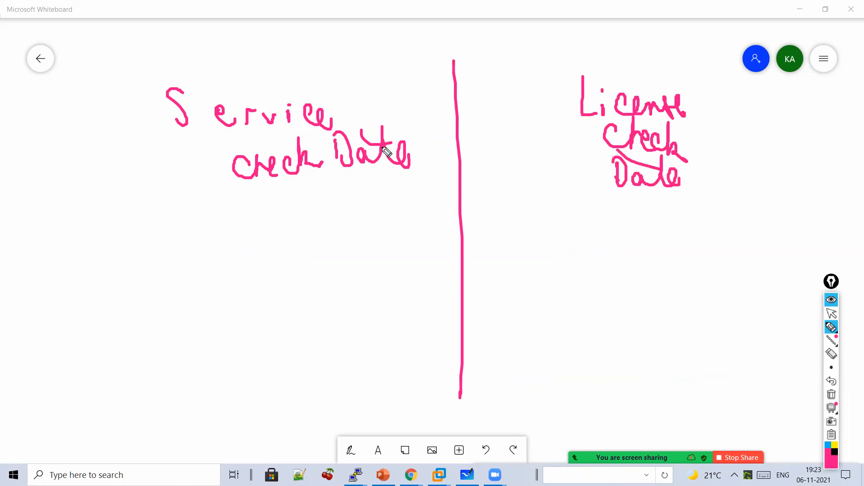
mouse_move(271, 181)
mouse_down()
mouse_move(271, 209)
mouse_move(279, 203)
mouse_up()
mouse_move(219, 220)
mouse_down()
mouse_move(251, 242)
mouse_move(296, 227)
mouse_move(320, 262)
mouse_move(355, 228)
mouse_move(372, 242)
mouse_move(432, 244)
mouse_up()
mouse_move(239, 258)
mouse_down()
mouse_move(243, 293)
mouse_move(267, 257)
mouse_up()
mouse_move(271, 291)
mouse_down()
mouse_move(270, 270)
mouse_move(303, 274)
mouse_move(291, 277)
mouse_up()
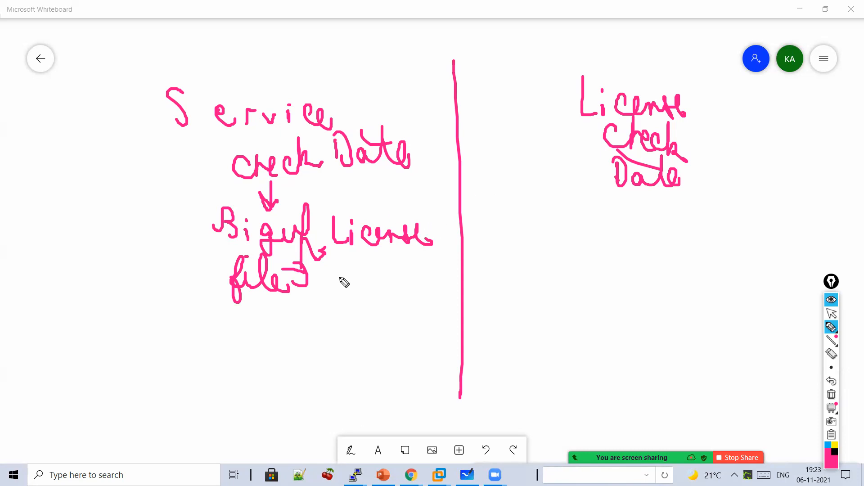
- Write '6th Nov' beside the license file note and start the note 'License was last'
mouse_move(351, 269)
mouse_down()
mouse_move(353, 283)
mouse_move(369, 281)
mouse_up()
drag(375, 255, 387, 279)
drag(394, 316, 408, 286)
drag(421, 295, 446, 297)
mouse_move(306, 301)
mouse_down()
mouse_move(338, 305)
mouse_move(330, 313)
mouse_up()
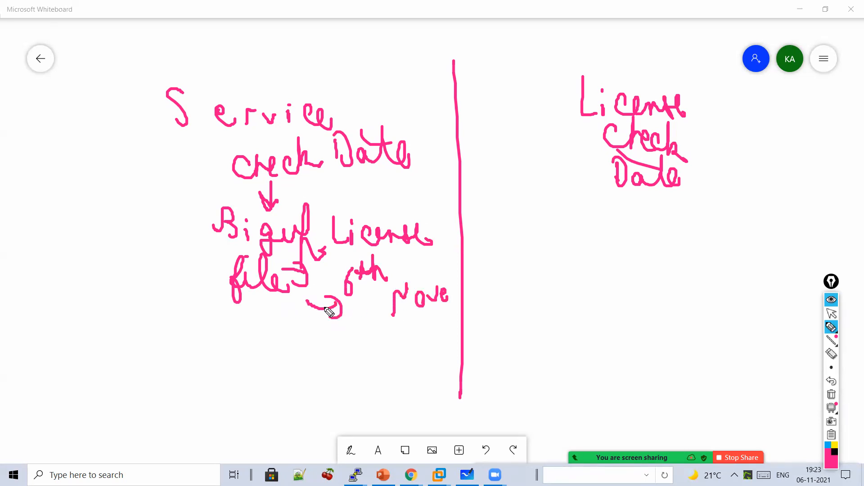
mouse_move(152, 313)
mouse_down()
mouse_move(169, 337)
mouse_move(168, 353)
mouse_up()
drag(183, 340, 205, 362)
drag(228, 353, 351, 349)
mouse_move(219, 406)
mouse_down()
mouse_move(239, 411)
mouse_move(281, 388)
mouse_move(245, 375)
mouse_up()
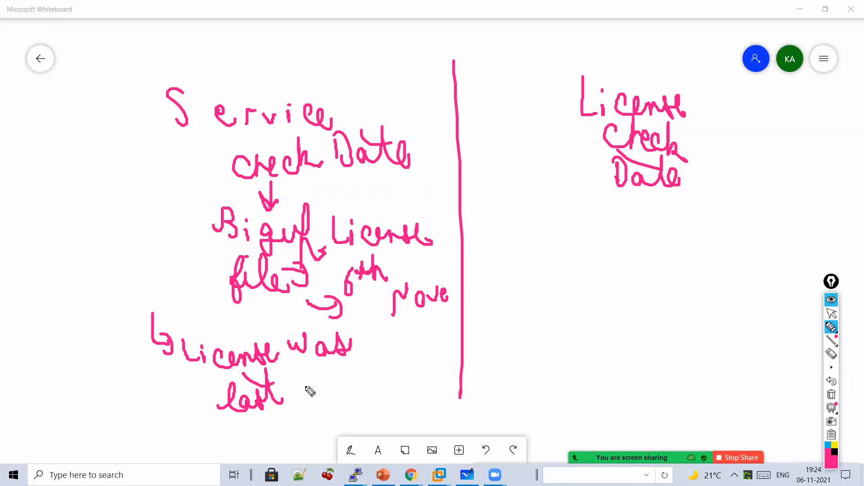
- Write '6th Nov' above Service check Date, keeping the current ink thickness
drag(261, 48, 255, 76)
mouse_move(280, 31)
mouse_down()
mouse_move(275, 45)
mouse_move(292, 50)
mouse_up()
mouse_move(291, 43)
mouse_down()
mouse_move(325, 68)
mouse_move(336, 43)
mouse_move(345, 55)
mouse_up()
drag(354, 50, 366, 50)
click(832, 353)
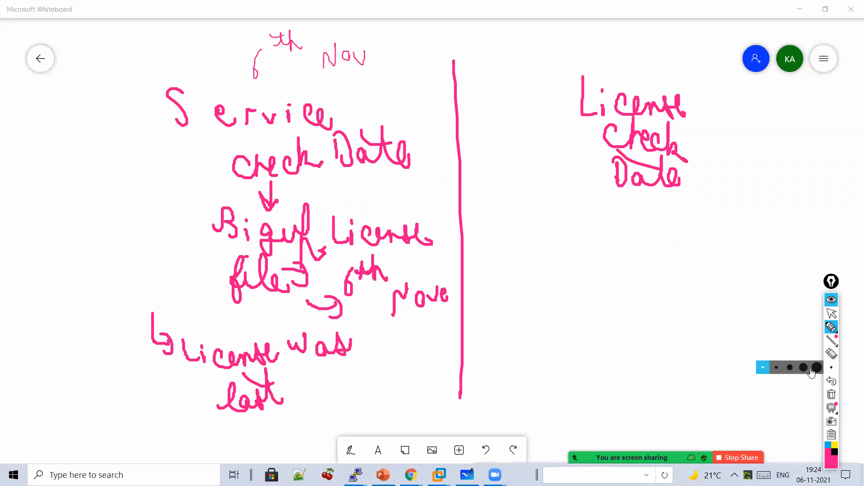
click(781, 369)
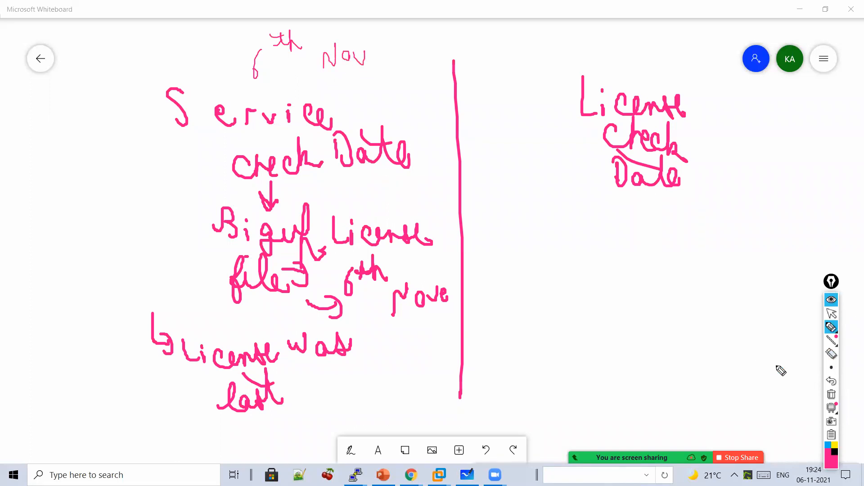
- Complete the note as 'License was last activated'
drag(311, 383, 328, 393)
mouse_move(336, 362)
mouse_down()
mouse_move(338, 390)
mouse_move(346, 374)
mouse_up()
mouse_move(360, 382)
mouse_down()
mouse_move(360, 390)
mouse_move(391, 384)
mouse_move(405, 359)
mouse_move(434, 380)
mouse_up()
drag(427, 345, 439, 382)
drag(414, 363, 372, 359)
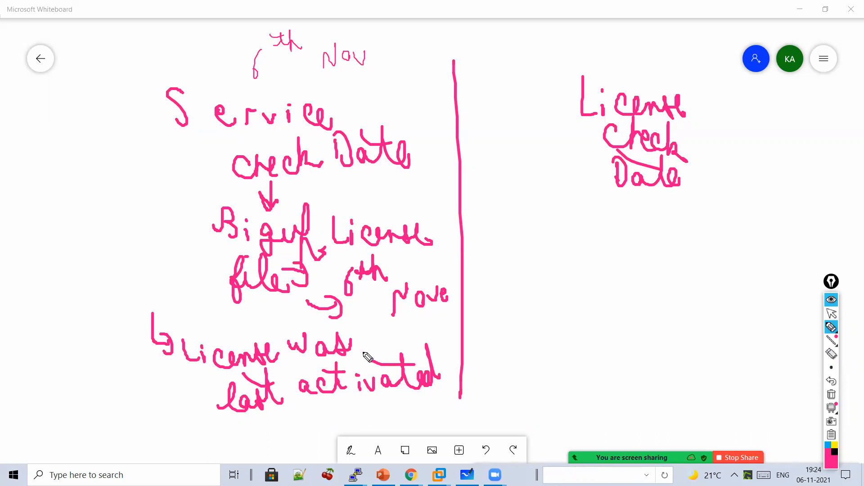
- Underline License Check Date, label Service check Date 'Dynamic' and License Check Date 'Static'
drag(600, 196, 724, 211)
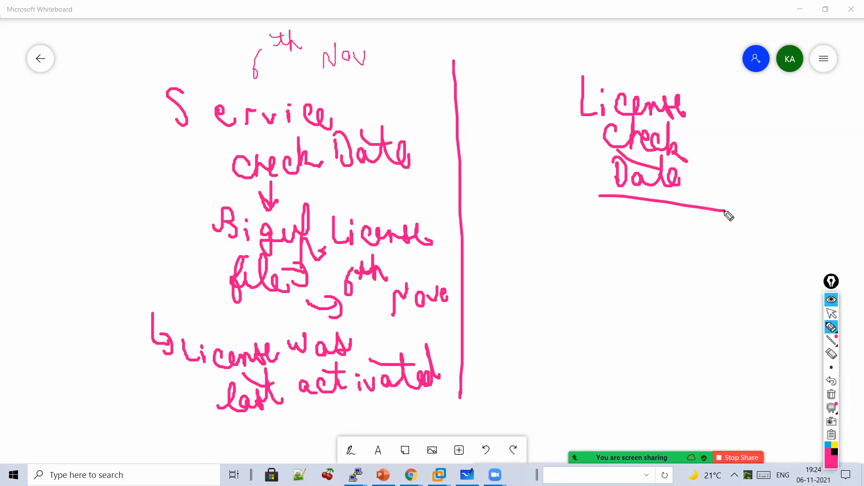
mouse_move(41, 133)
mouse_down()
mouse_move(43, 155)
mouse_move(154, 166)
mouse_move(175, 179)
mouse_move(91, 185)
mouse_up()
click(151, 141)
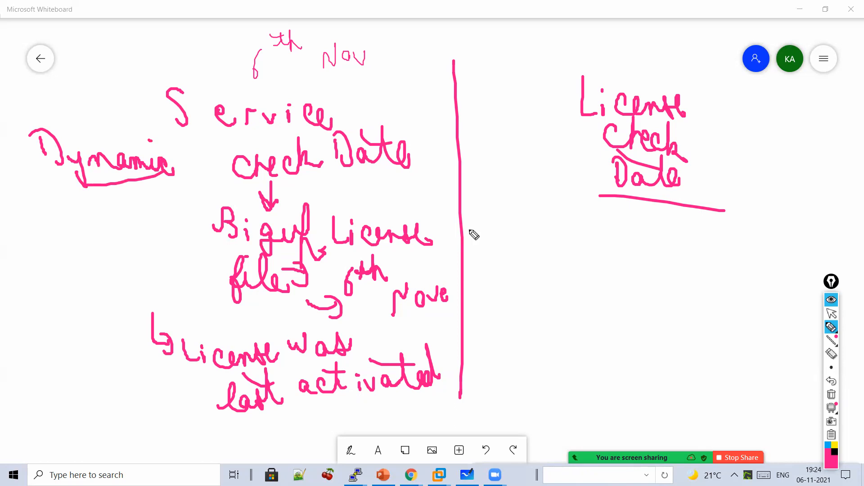
mouse_move(621, 207)
mouse_down()
mouse_move(627, 228)
mouse_move(598, 258)
mouse_move(684, 281)
mouse_up()
drag(648, 257, 623, 249)
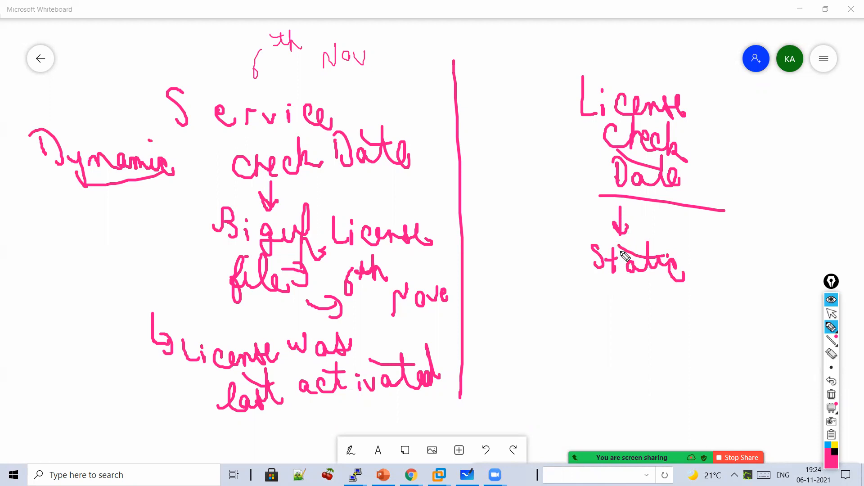
- Under Static, write versions 13 and 14 with an arrow to 'License check Date'
mouse_move(618, 297)
mouse_down()
mouse_move(621, 322)
mouse_move(630, 308)
mouse_up()
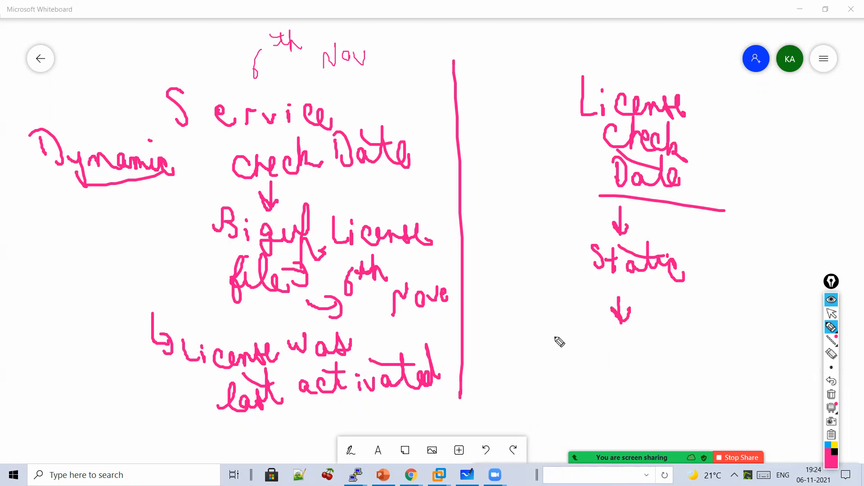
mouse_move(561, 328)
mouse_down()
mouse_move(565, 355)
mouse_move(580, 343)
mouse_move(568, 393)
mouse_up()
mouse_move(573, 378)
mouse_down()
mouse_move(583, 398)
mouse_move(572, 436)
mouse_move(590, 425)
mouse_up()
mouse_move(612, 334)
mouse_down()
mouse_move(631, 342)
mouse_move(624, 350)
mouse_up()
drag(672, 322, 680, 344)
mouse_move(685, 335)
mouse_down()
mouse_move(686, 346)
mouse_move(758, 348)
mouse_up()
mouse_move(688, 375)
mouse_down()
mouse_move(699, 367)
mouse_move(719, 382)
mouse_move(770, 381)
mouse_up()
mouse_move(696, 397)
mouse_down()
mouse_move(698, 417)
mouse_move(714, 416)
mouse_up()
drag(720, 407, 729, 421)
drag(726, 384, 732, 421)
mouse_move(742, 416)
mouse_down()
mouse_move(750, 412)
mouse_move(702, 382)
mouse_up()
- Add 'Software Release' beside Static with arrows from the top right and to the Date underline
mouse_move(740, 92)
mouse_down()
mouse_move(714, 266)
mouse_move(722, 251)
mouse_move(752, 245)
mouse_move(775, 256)
mouse_move(818, 252)
mouse_move(838, 260)
mouse_up()
drag(783, 245, 727, 252)
mouse_move(707, 287)
mouse_down()
mouse_move(760, 293)
mouse_move(785, 284)
mouse_move(811, 302)
mouse_up()
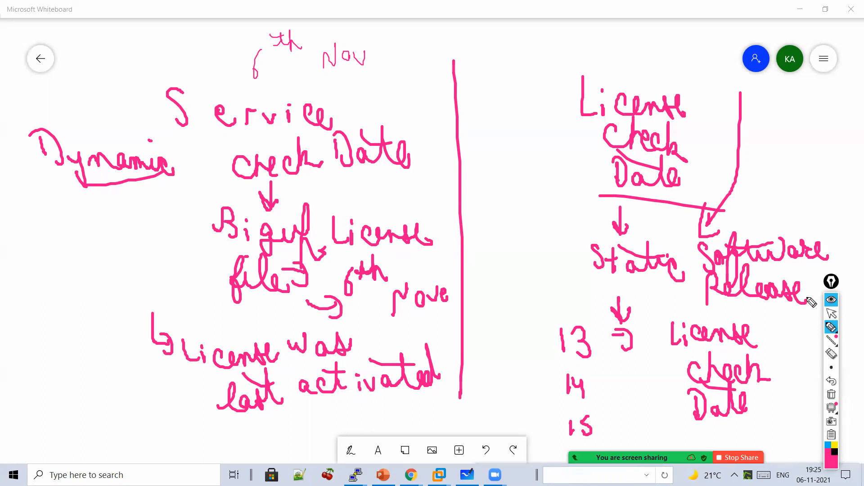
drag(568, 169, 597, 196)
- Stop inking and load google.com in a new Chrome incognito tab
click(831, 313)
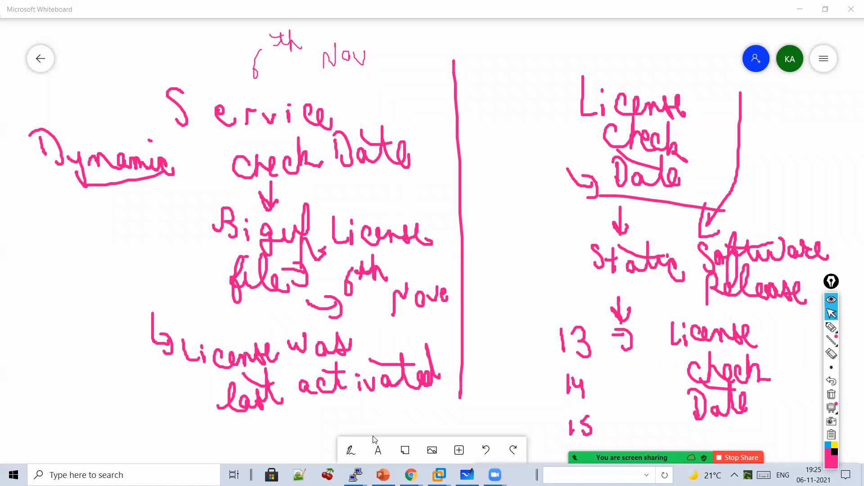
mouse_move(411, 475)
click(441, 427)
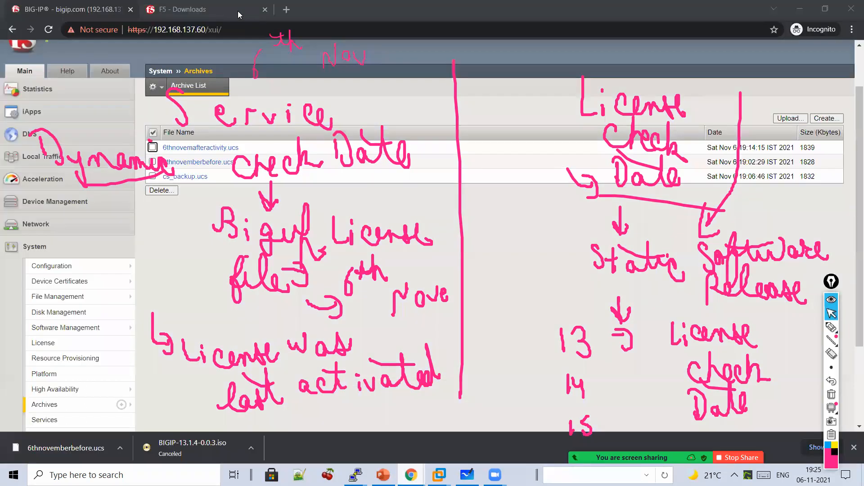
click(287, 10)
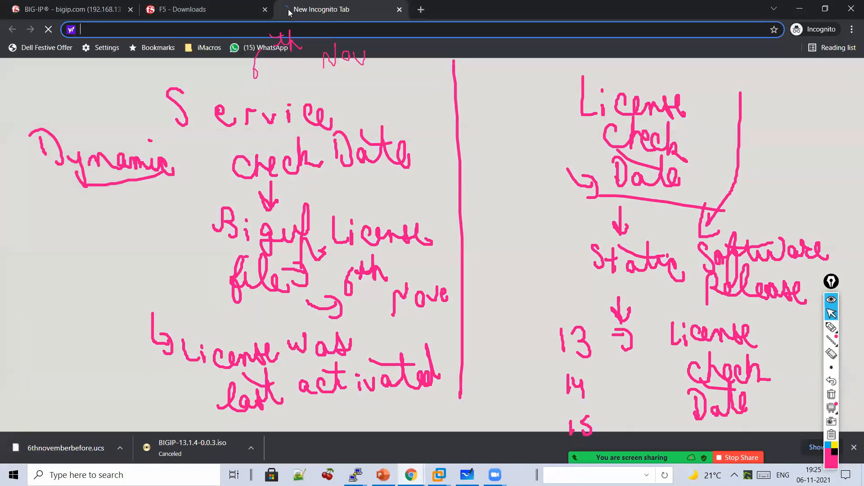
text(google.com)
key(Return)
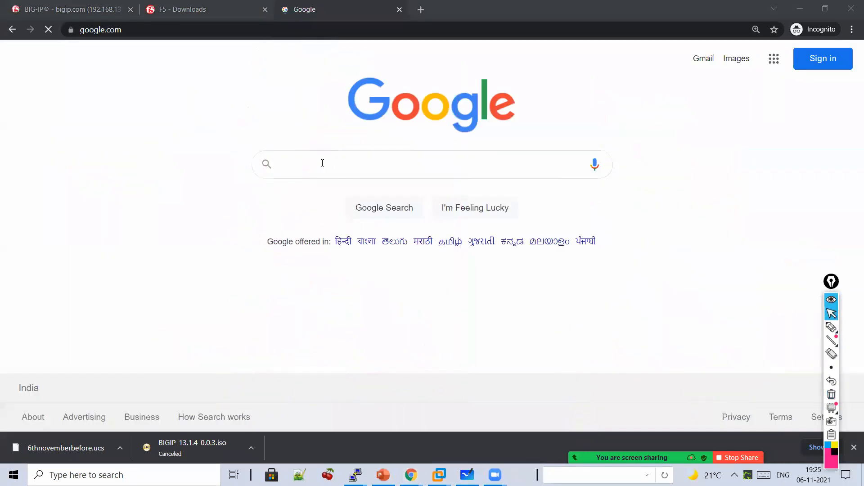
- Search Google for 'license check date f5'
click(322, 163)
text(lic)
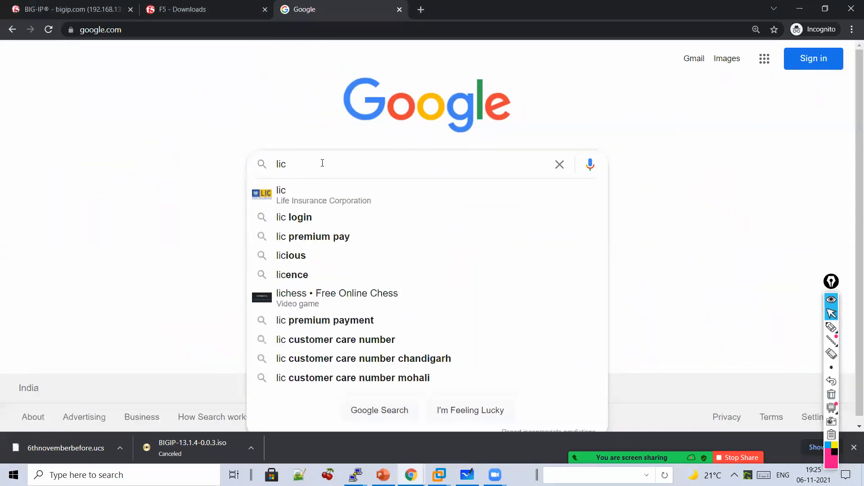
text(ense check date f5)
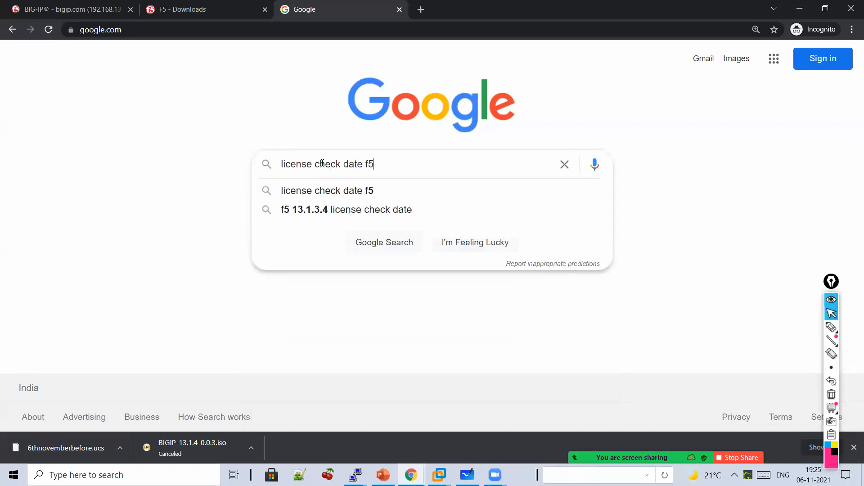
key(Return)
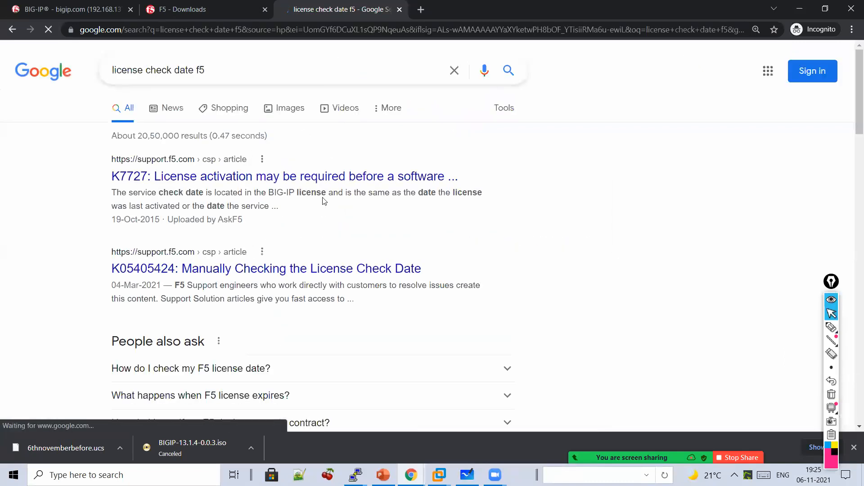
- Open the K7727 license activation article and underline and circle its title
click(323, 176)
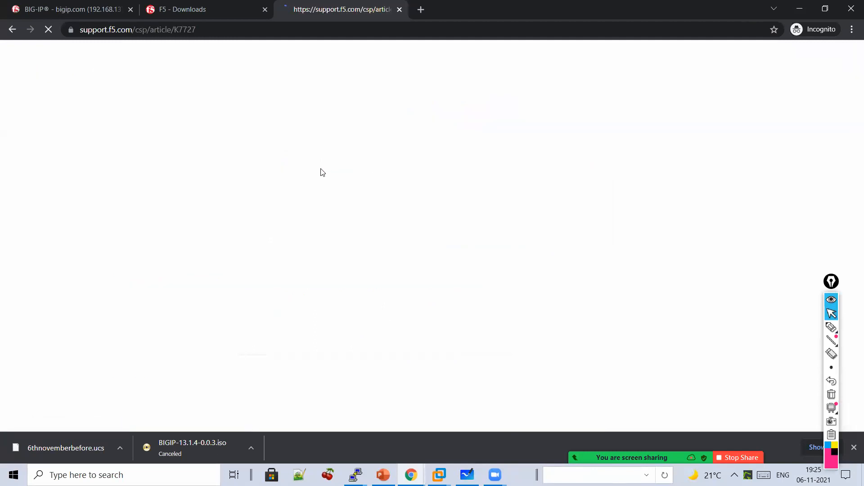
click(832, 330)
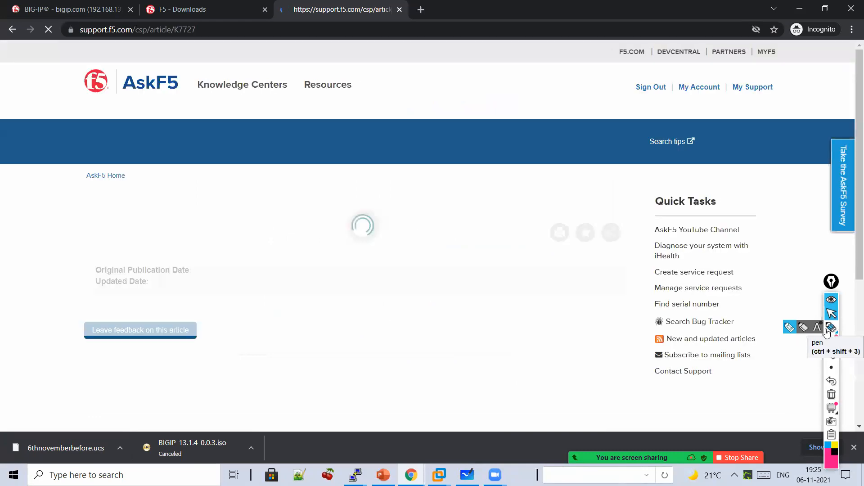
mouse_move(109, 225)
mouse_down()
mouse_move(556, 230)
mouse_move(586, 190)
mouse_up()
drag(198, 139, 10, 206)
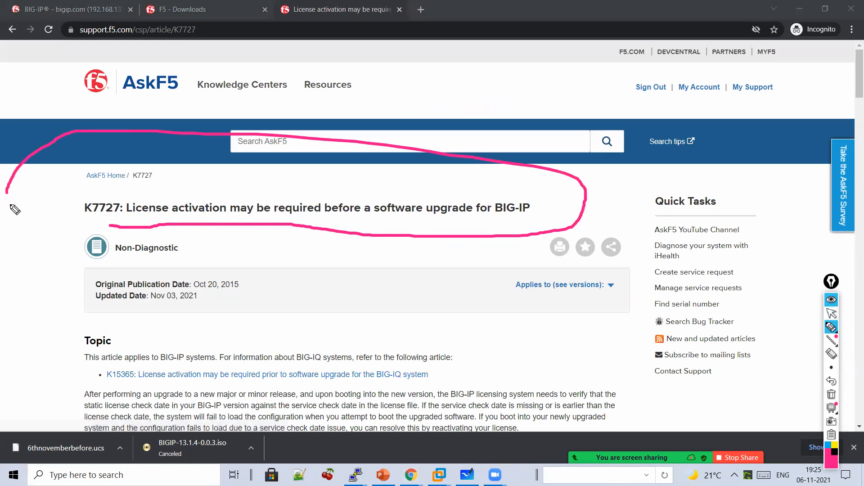
click(832, 313)
- Mark the License Check Date section, tick the static-date statement, and bracket the dates column
scroll(552, 346, down, 1)
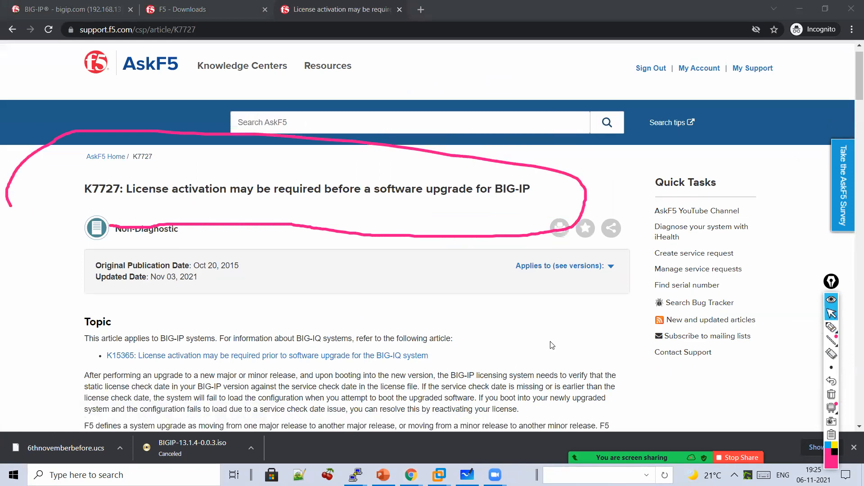
scroll(710, 375, down, 2)
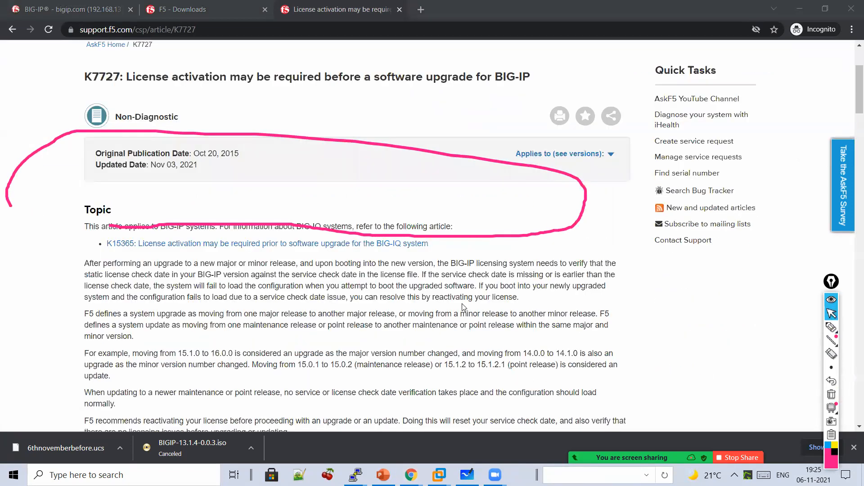
scroll(463, 307, down, 12)
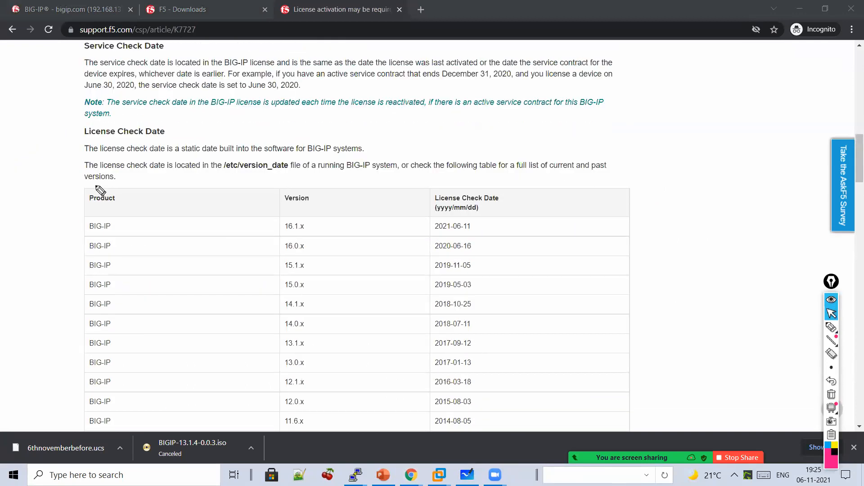
scroll(99, 189, up, 1)
mouse_move(61, 141)
mouse_down()
mouse_move(28, 220)
mouse_move(37, 226)
mouse_up()
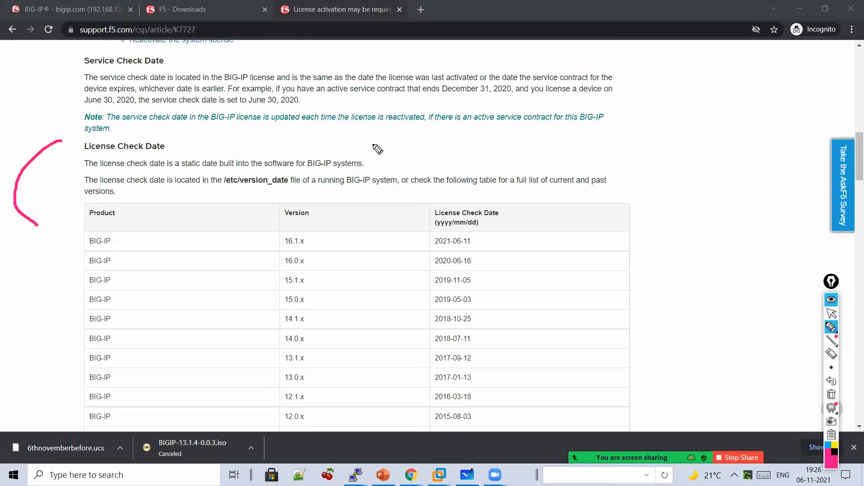
drag(388, 157, 426, 143)
mouse_move(423, 228)
mouse_down()
mouse_move(409, 335)
mouse_move(424, 381)
mouse_up()
drag(498, 191, 540, 427)
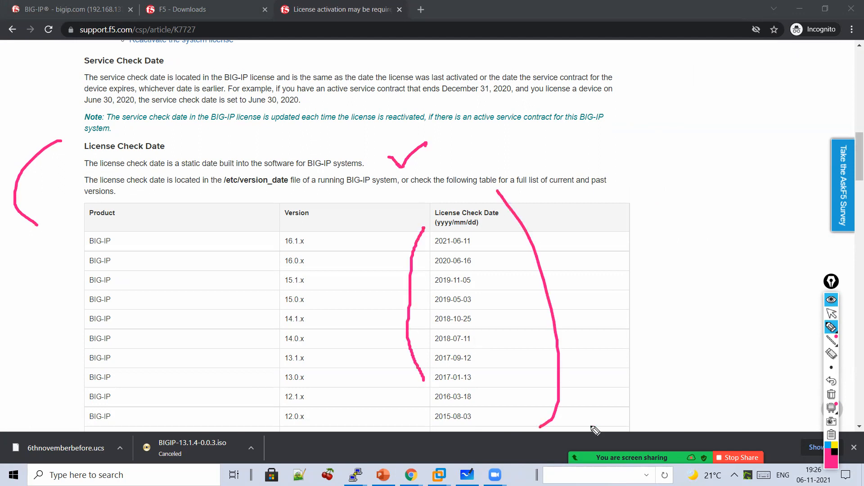
click(831, 313)
- Scroll further down the article and clear all annotations
scroll(694, 337, down, 1)
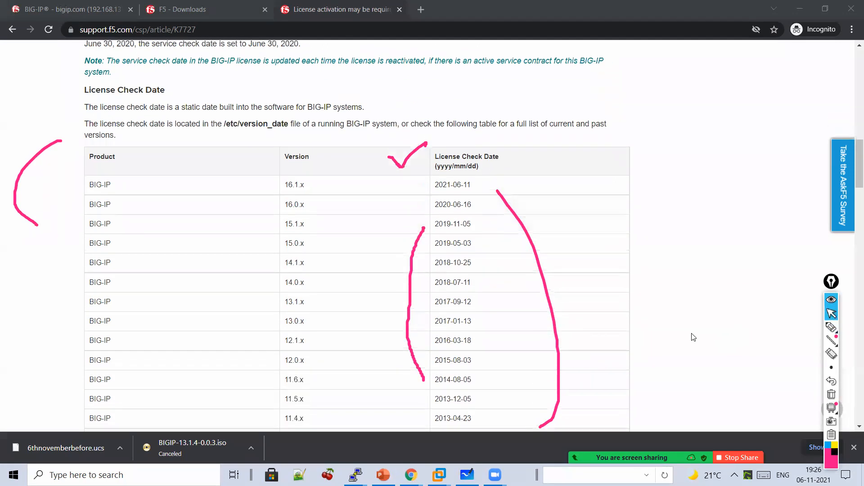
scroll(665, 344, down, 1)
click(831, 394)
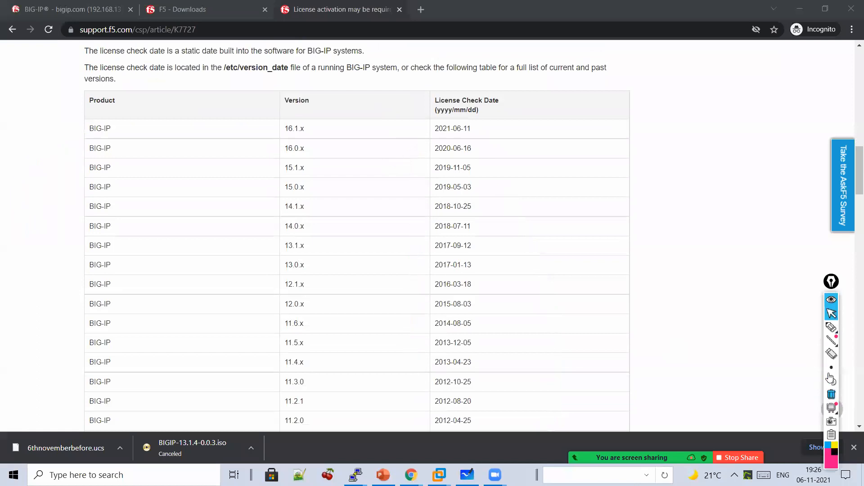
- Mark the 13.0.x–12.0.x rows, write 'License Check Date' beside the 2017 dates, then clear it
click(831, 327)
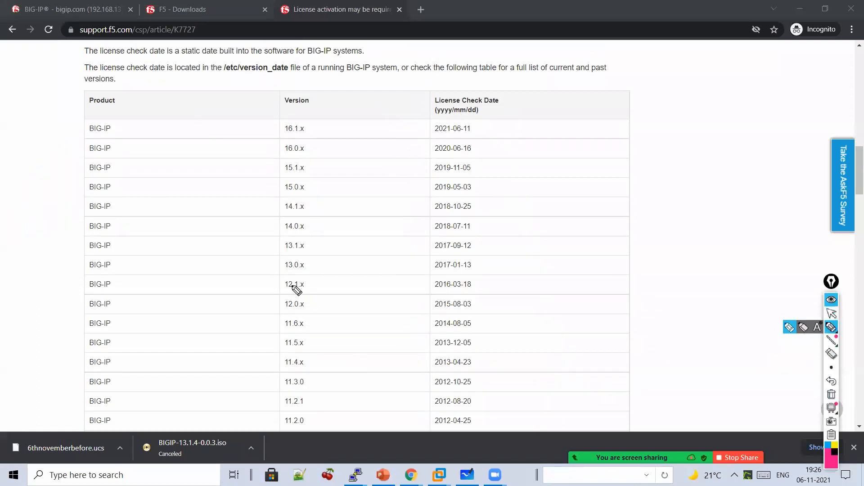
mouse_move(270, 306)
mouse_down()
mouse_move(255, 266)
mouse_move(268, 273)
mouse_up()
mouse_move(502, 252)
mouse_down()
mouse_move(509, 276)
mouse_move(551, 274)
mouse_up()
drag(550, 260, 550, 261)
drag(569, 266, 572, 273)
mouse_move(610, 276)
mouse_down()
mouse_move(630, 283)
mouse_move(737, 276)
mouse_move(757, 292)
mouse_move(751, 285)
mouse_up()
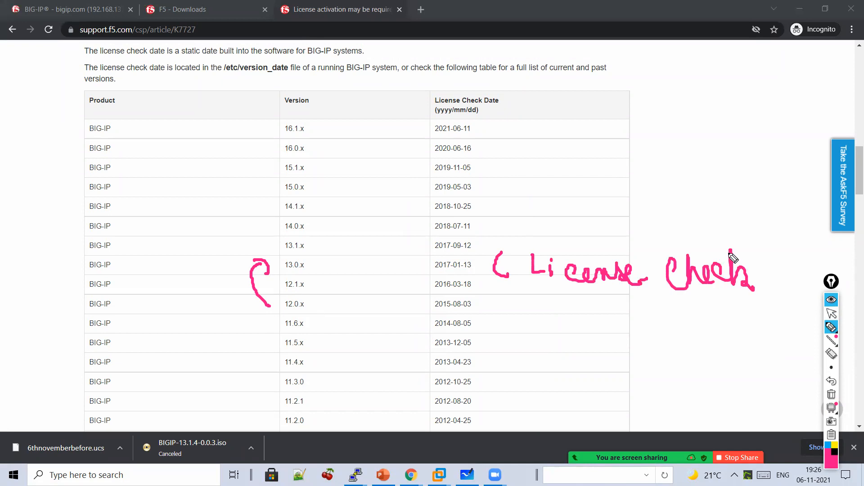
mouse_move(590, 313)
mouse_down()
mouse_move(604, 335)
mouse_move(638, 305)
mouse_move(683, 378)
mouse_up()
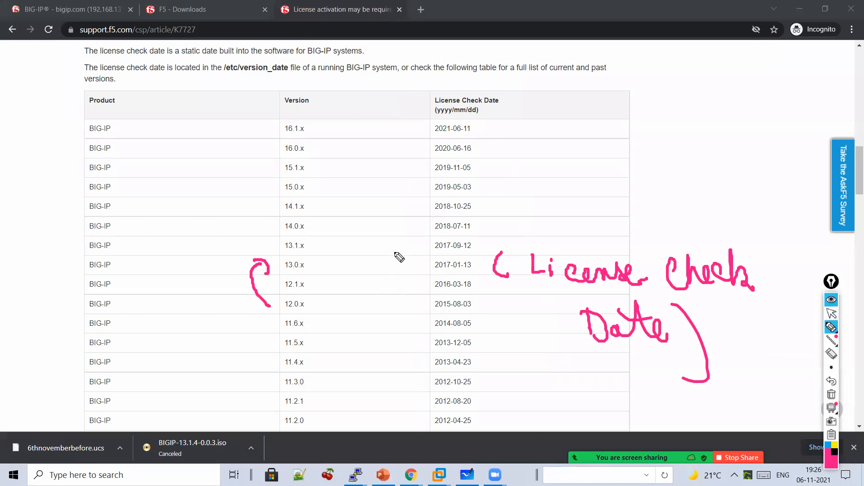
drag(404, 247, 419, 254)
click(832, 408)
click(833, 394)
- Write '12.1.5 → 13.1.x' beside the table, point to 2017-09-12, then erase the ink
drag(487, 267, 506, 263)
drag(581, 219, 582, 236)
drag(586, 222, 623, 237)
mouse_move(628, 227)
mouse_down()
mouse_move(638, 237)
mouse_move(664, 227)
mouse_up()
mouse_move(669, 217)
mouse_down()
mouse_move(669, 239)
mouse_move(745, 238)
mouse_up()
click(731, 231)
click(753, 231)
drag(790, 216, 776, 238)
mouse_move(775, 218)
mouse_down()
mouse_move(794, 240)
mouse_move(810, 191)
mouse_move(797, 270)
mouse_up()
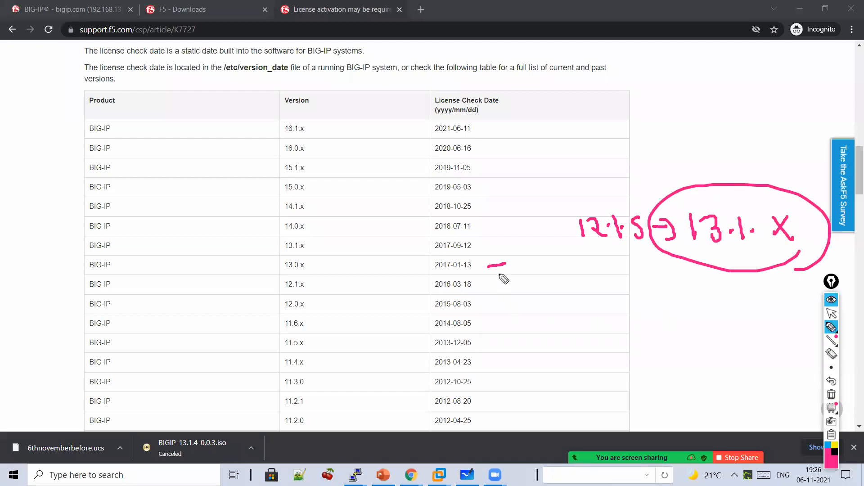
drag(482, 246, 494, 246)
drag(488, 240, 495, 251)
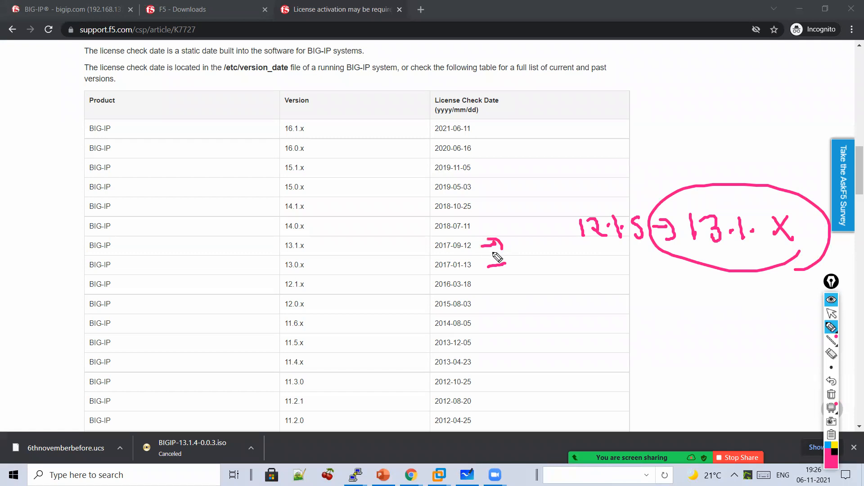
click(831, 395)
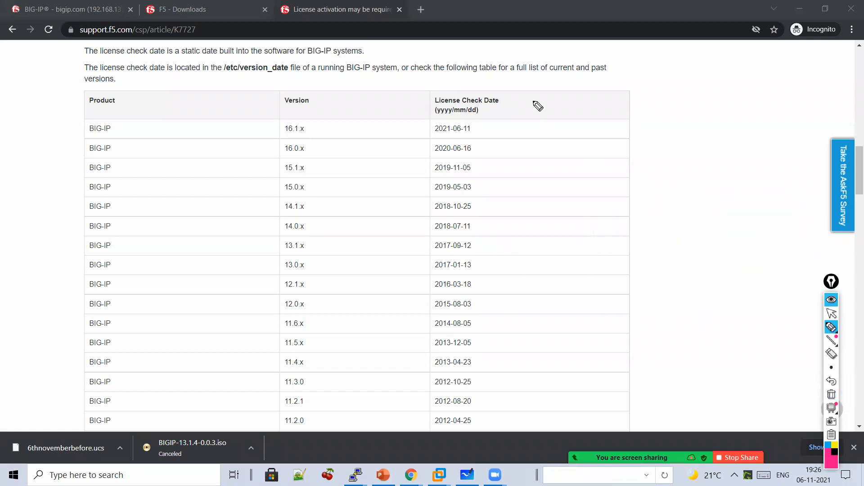
- Annotate 13.1.x with a circled 2017-09-12 and arrow, then clear the ink and stop drawing
drag(527, 98, 564, 322)
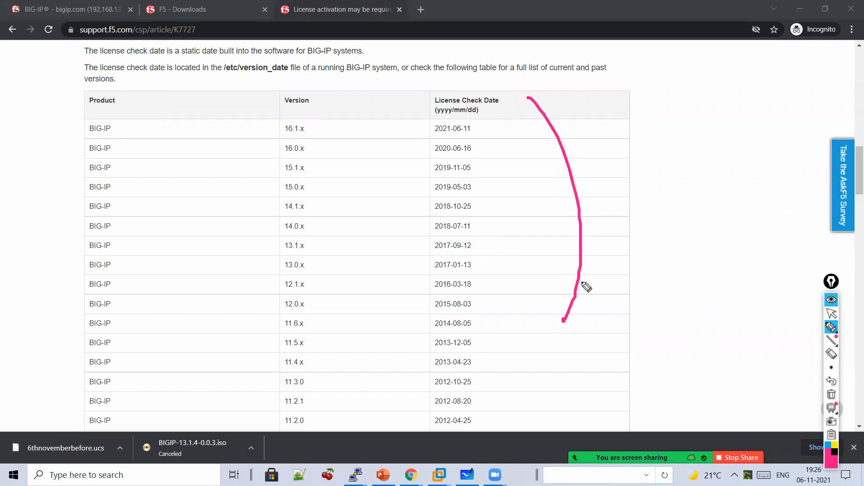
mouse_move(644, 255)
mouse_down()
mouse_move(682, 232)
mouse_move(730, 258)
mouse_move(723, 249)
mouse_up()
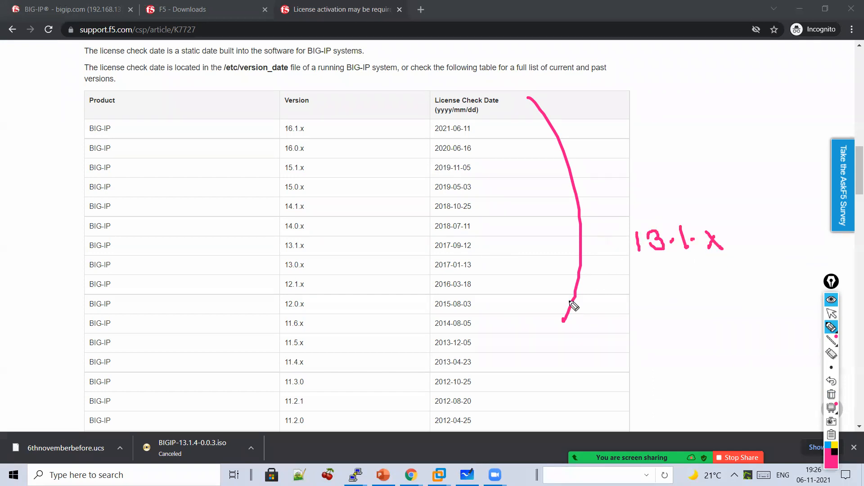
mouse_move(488, 246)
mouse_down()
mouse_move(514, 245)
mouse_move(512, 255)
mouse_up()
mouse_move(595, 168)
mouse_down()
mouse_move(613, 185)
mouse_move(620, 173)
mouse_up()
mouse_move(633, 164)
mouse_down()
mouse_move(634, 182)
mouse_move(747, 174)
mouse_move(765, 192)
mouse_up()
mouse_move(765, 194)
mouse_down()
mouse_move(594, 216)
mouse_move(772, 176)
mouse_move(761, 210)
mouse_up()
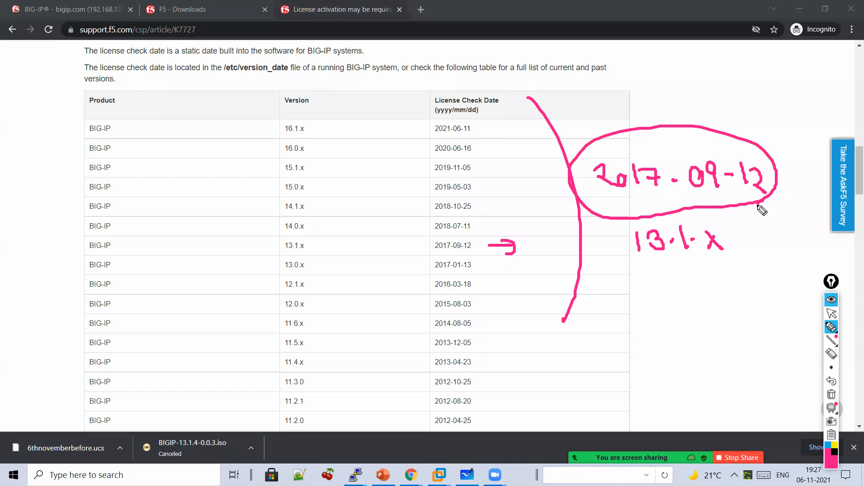
drag(624, 81, 633, 157)
drag(624, 140, 634, 157)
drag(636, 142, 634, 156)
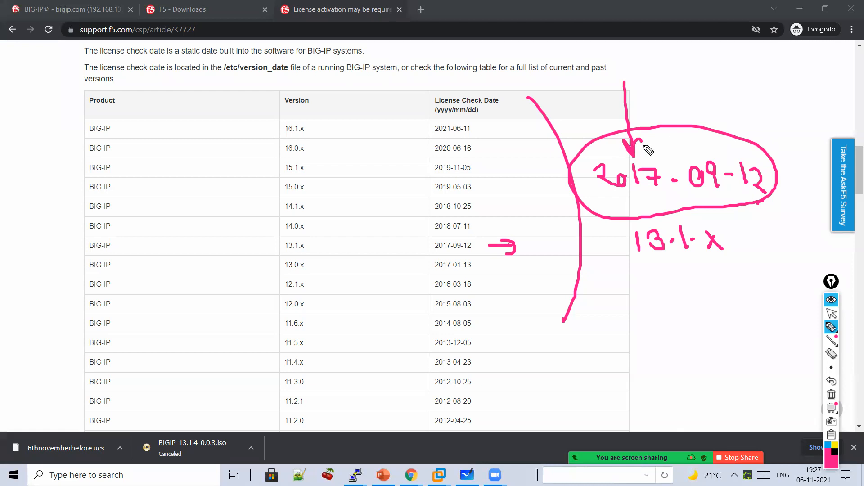
click(831, 394)
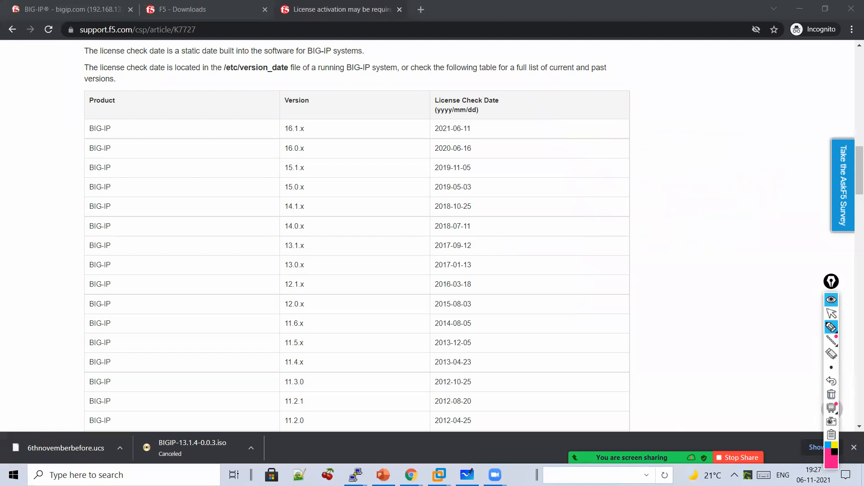
click(831, 313)
- Undo the earlier 13.1.x annotation strokes and clear all ink from the whiteboard
click(832, 408)
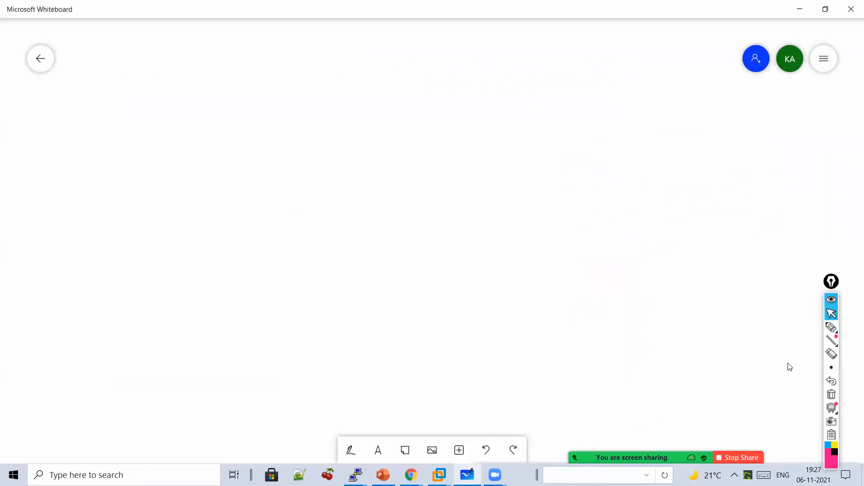
click(831, 380)
click(831, 381)
click(831, 380)
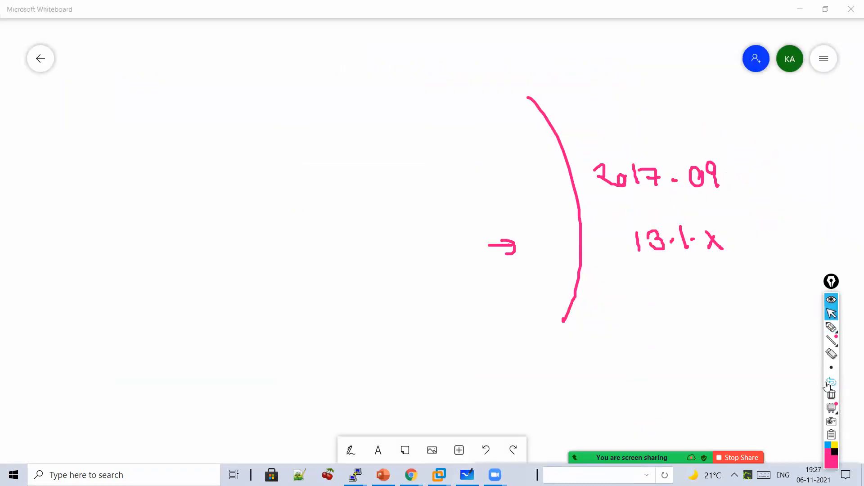
click(828, 382)
click(828, 382)
click(828, 382)
click(829, 382)
click(828, 382)
click(828, 382)
click(828, 382)
click(829, 383)
click(827, 383)
click(828, 383)
click(827, 383)
click(828, 383)
click(827, 384)
click(827, 384)
click(827, 384)
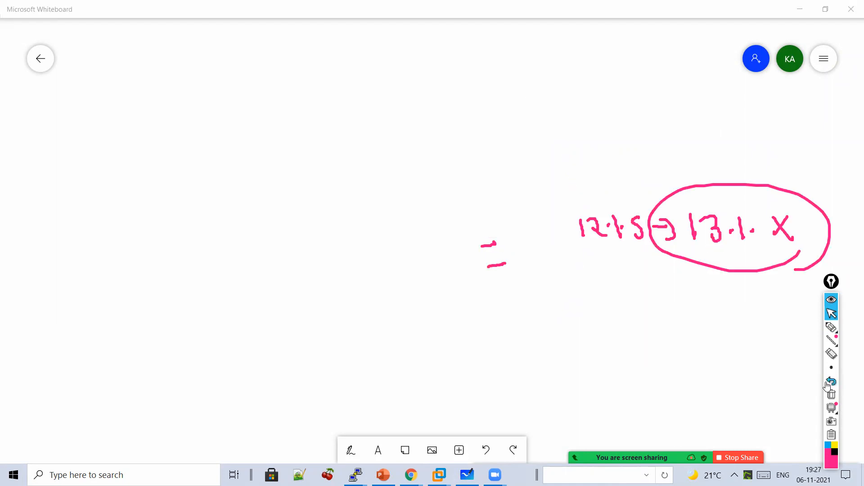
click(828, 383)
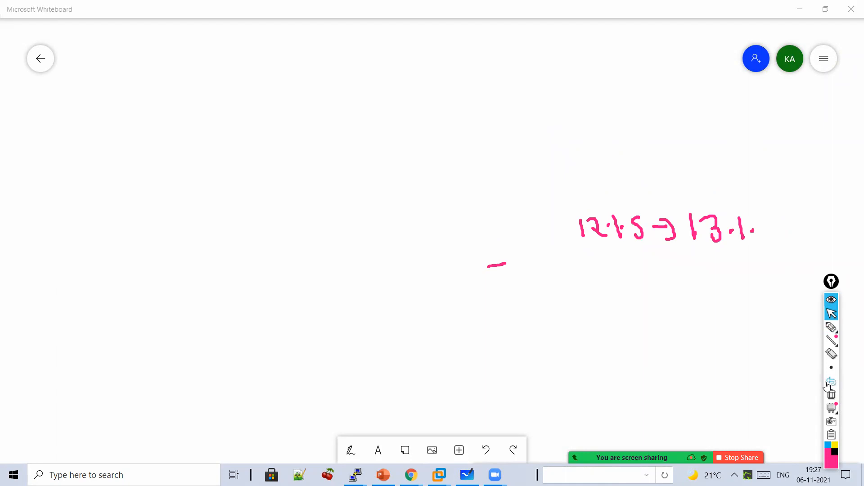
click(831, 394)
- Handwrite 'If Service check date is' across the top of the board
click(831, 328)
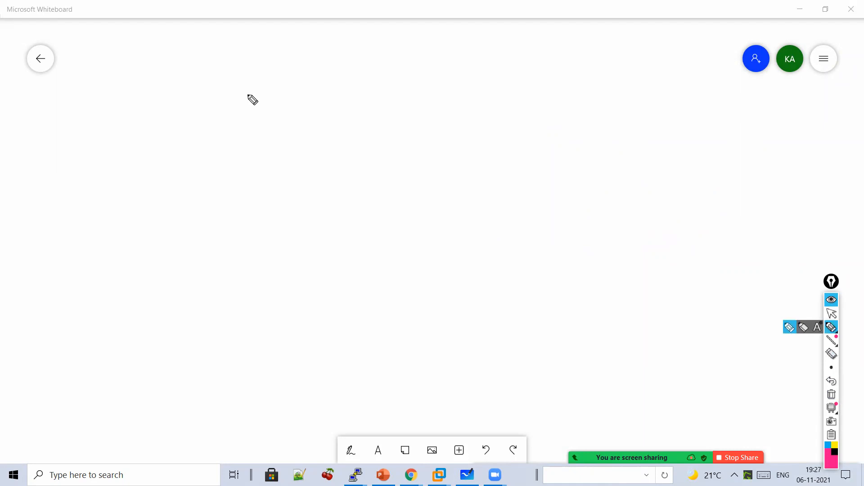
mouse_move(228, 87)
mouse_down()
mouse_move(220, 115)
mouse_move(270, 117)
mouse_move(276, 100)
mouse_up()
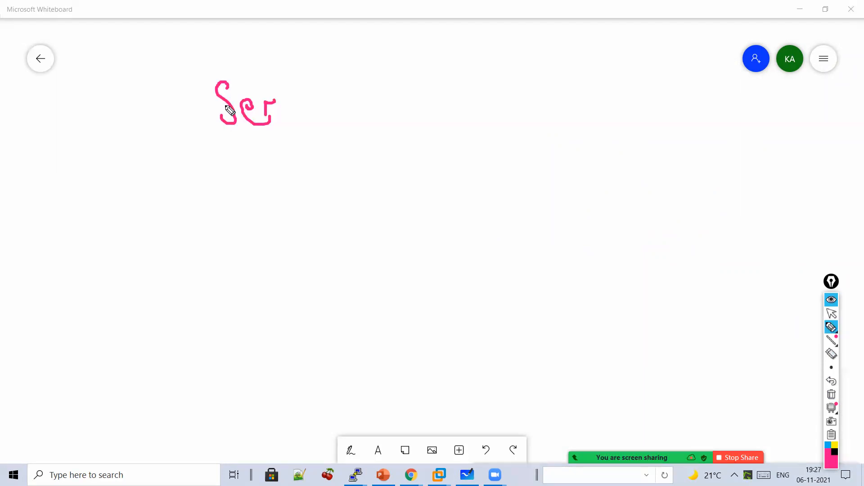
drag(145, 100, 153, 131)
drag(171, 88, 167, 137)
drag(301, 106, 305, 130)
drag(325, 113, 368, 118)
mouse_move(388, 90)
mouse_down()
mouse_move(392, 110)
mouse_move(428, 117)
mouse_move(448, 106)
mouse_move(494, 120)
mouse_move(497, 106)
mouse_up()
mouse_move(523, 95)
mouse_down()
mouse_move(532, 81)
mouse_move(567, 113)
mouse_move(598, 103)
mouse_move(597, 111)
mouse_up()
drag(573, 85, 561, 84)
mouse_move(639, 103)
mouse_down()
mouse_move(654, 95)
mouse_move(654, 117)
mouse_up()
click(644, 79)
- Write 'greater than License check date' and underline check, greater and License
mouse_move(306, 190)
mouse_down()
mouse_move(360, 214)
mouse_move(378, 205)
mouse_move(388, 176)
mouse_up()
mouse_move(415, 215)
mouse_down()
mouse_move(448, 216)
mouse_move(485, 187)
mouse_move(543, 204)
mouse_move(637, 184)
mouse_move(668, 191)
mouse_move(701, 184)
mouse_move(704, 195)
mouse_move(762, 168)
mouse_move(813, 180)
mouse_up()
mouse_move(638, 232)
mouse_down()
mouse_move(675, 228)
mouse_move(709, 238)
mouse_up()
drag(700, 215, 657, 198)
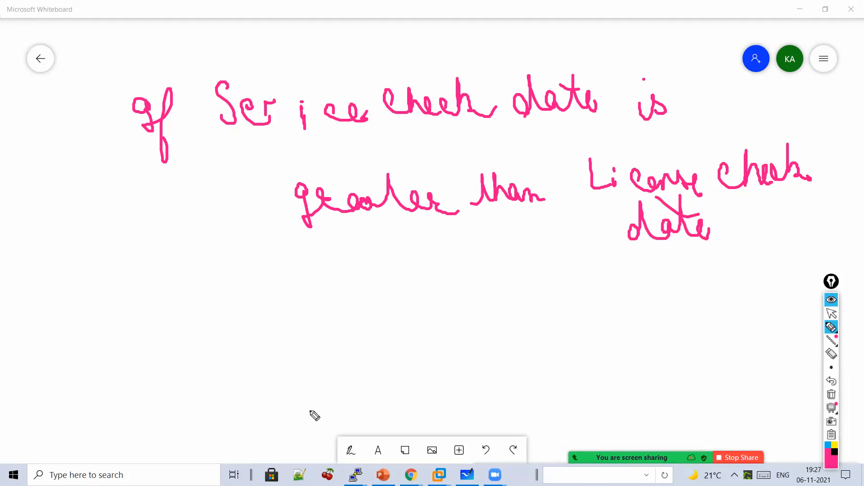
drag(378, 139, 501, 140)
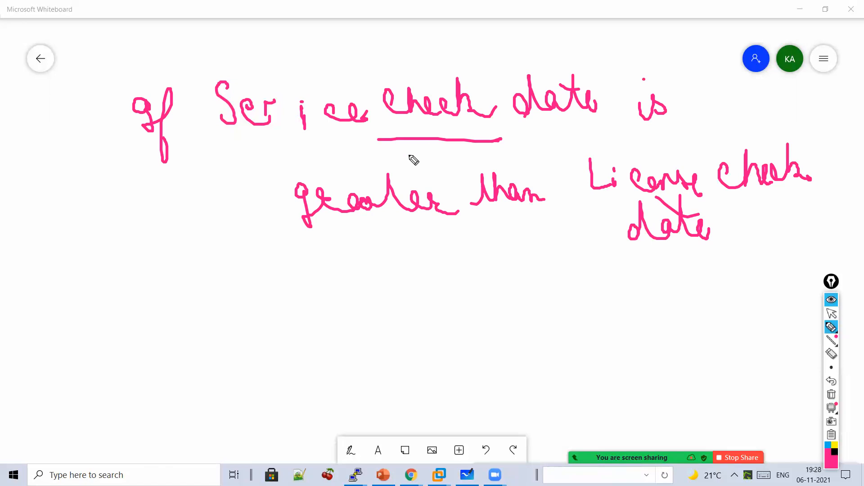
drag(427, 50, 476, 3)
drag(367, 243, 476, 234)
drag(595, 201, 657, 193)
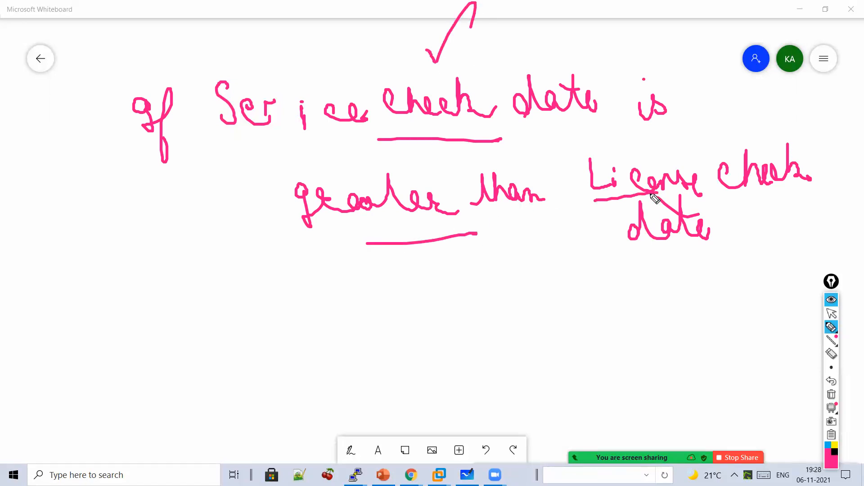
mouse_move(477, 279)
mouse_down()
mouse_move(513, 305)
mouse_move(592, 295)
mouse_move(619, 311)
mouse_move(628, 295)
mouse_move(774, 304)
mouse_up()
- Add 'no need to Reactivate License' below and touch up the lettering
mouse_move(547, 346)
mouse_down()
mouse_move(567, 361)
mouse_move(599, 342)
mouse_move(634, 366)
mouse_move(675, 351)
mouse_move(726, 360)
mouse_up()
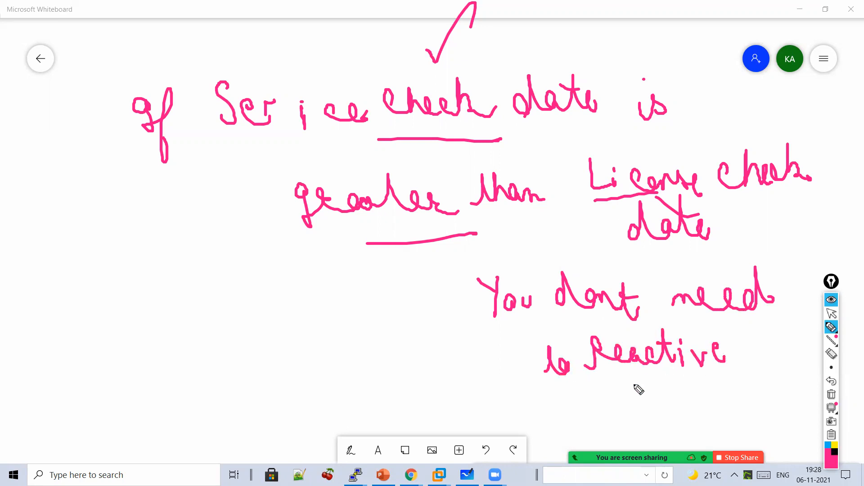
drag(594, 393, 604, 417)
mouse_move(611, 407)
mouse_down()
mouse_move(614, 417)
mouse_move(722, 398)
mouse_up()
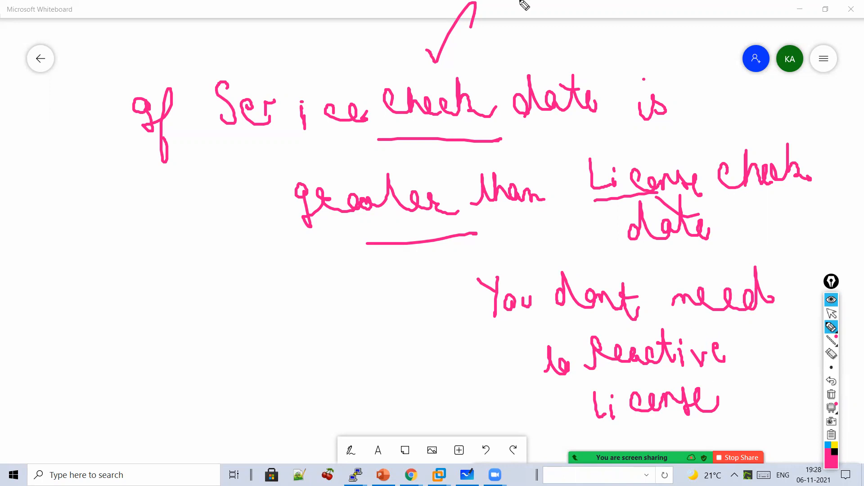
drag(464, 177, 482, 174)
drag(596, 217, 636, 197)
mouse_move(750, 249)
mouse_down()
mouse_move(783, 427)
mouse_move(738, 468)
mouse_up()
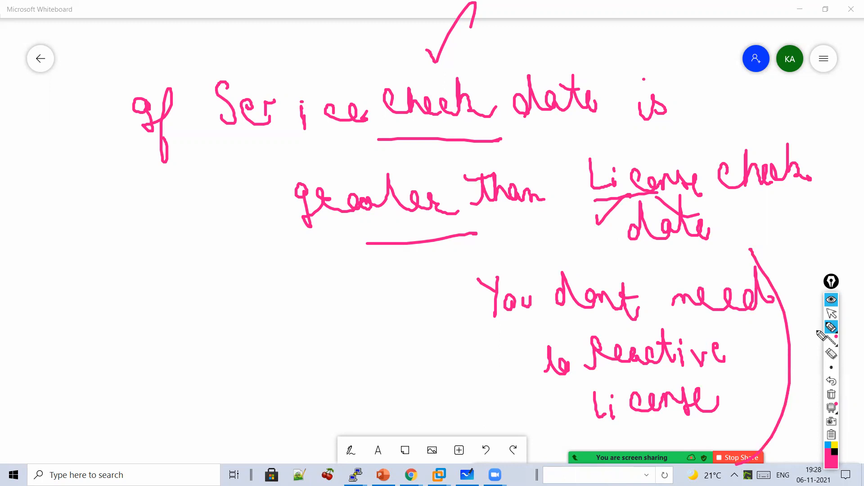
- Leave drawing mode and bring the license activation article window forward
click(831, 313)
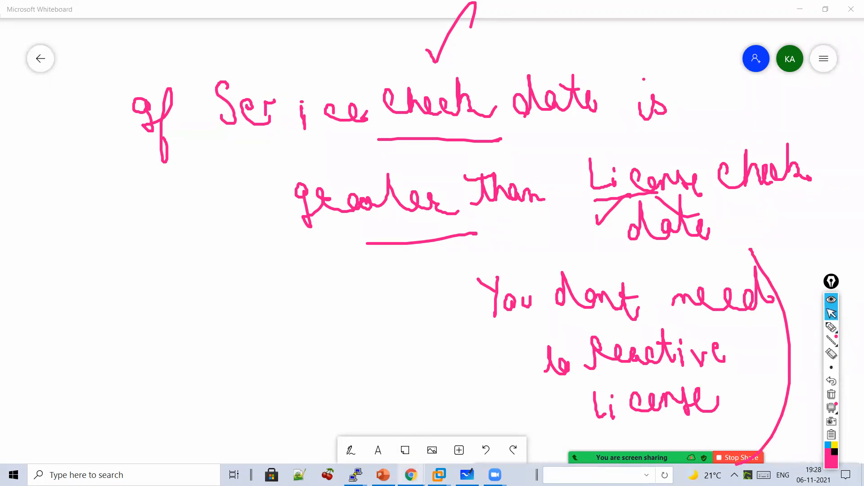
mouse_move(411, 474)
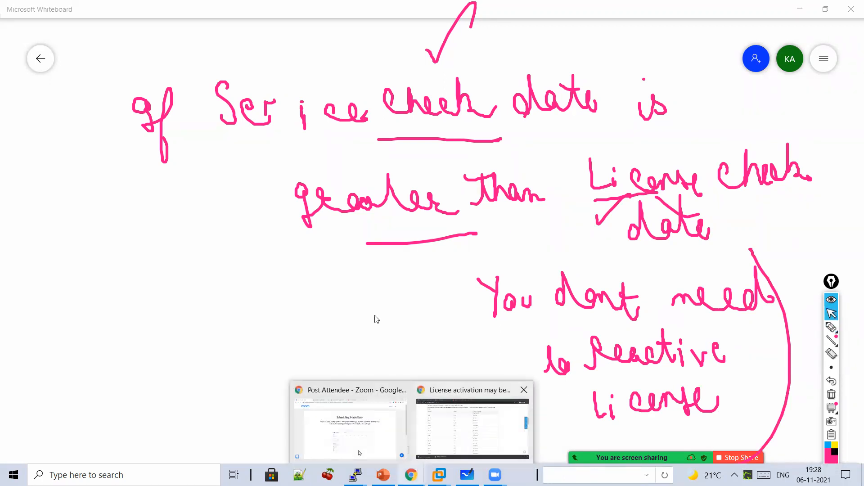
click(451, 435)
- Switch to the BIG-IP tab, clear leftover ink, and open System > License
key(ctrl+Tab)
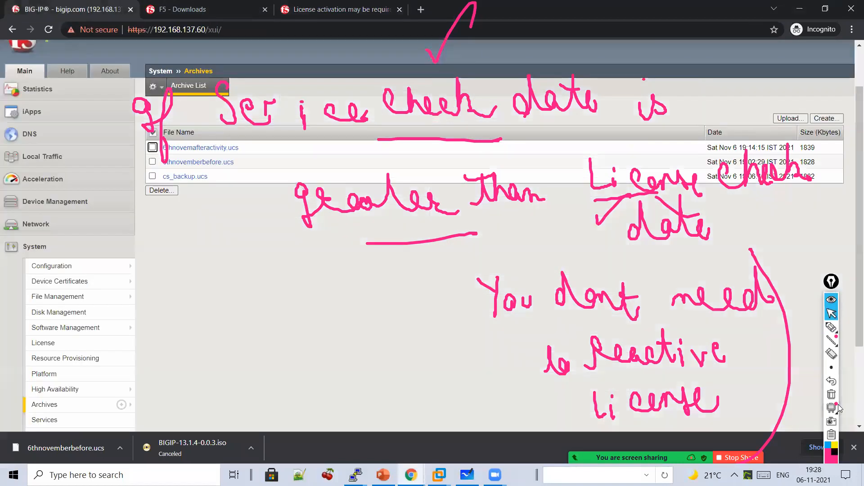
click(831, 394)
scroll(339, 346, down, 1)
scroll(339, 347, down, 3)
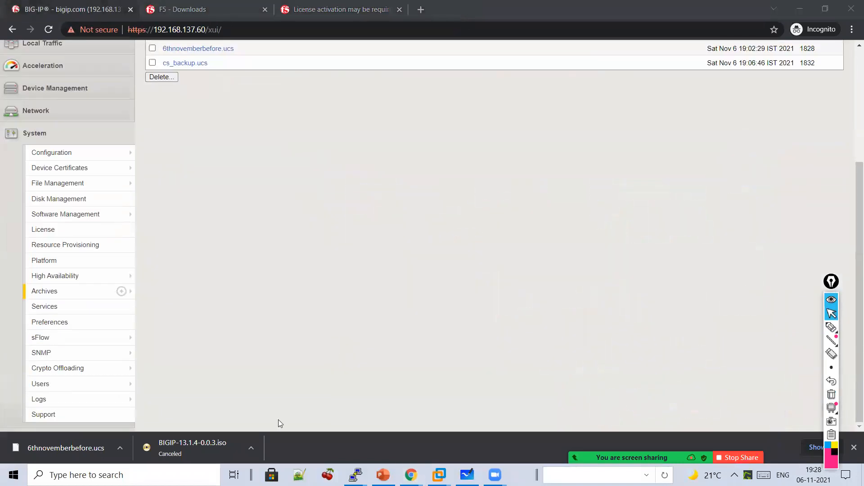
click(68, 239)
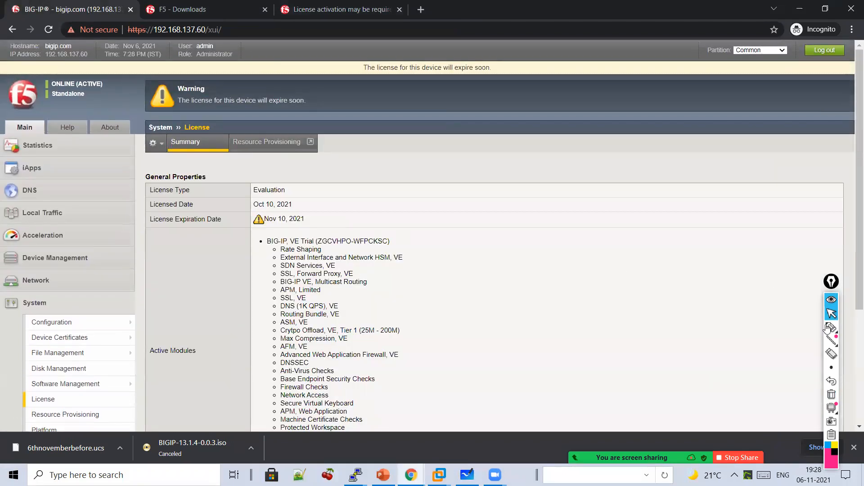
- Ink '2021' beside the license dates, then return to the check-date article tab
click(828, 328)
drag(314, 212, 318, 243)
mouse_move(456, 188)
mouse_down()
mouse_move(505, 215)
mouse_move(493, 196)
mouse_move(554, 211)
mouse_up()
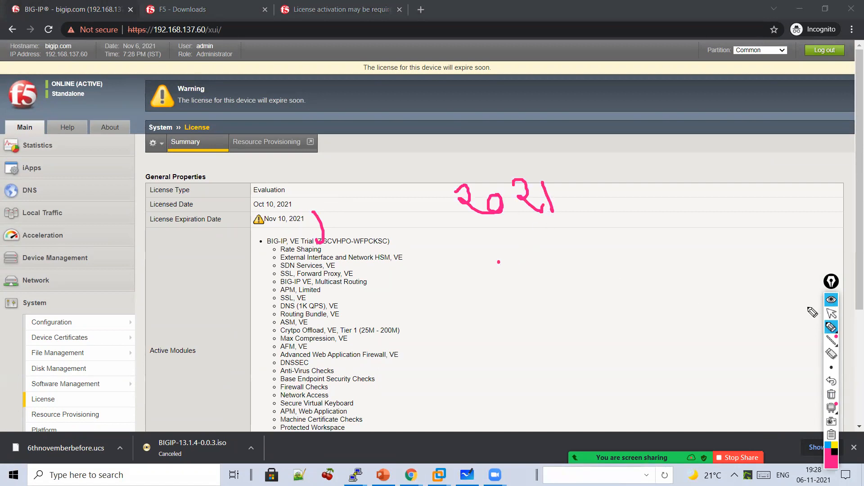
click(345, 16)
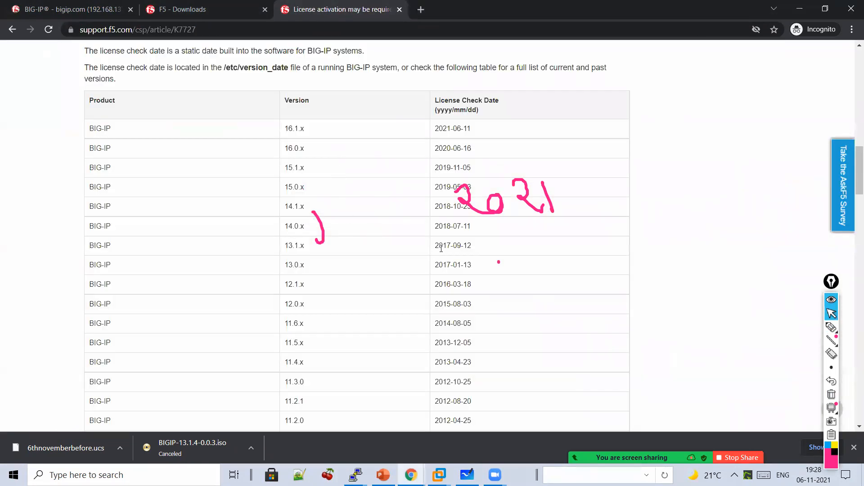
- Write '2017', a down arrow and 'No Reactivation' beside 2021 on the article
click(831, 328)
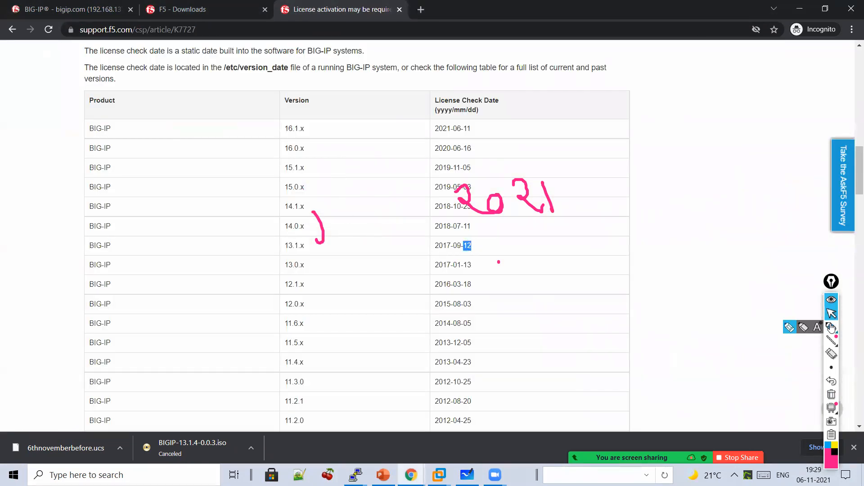
drag(580, 185, 597, 224)
mouse_move(635, 188)
mouse_down()
mouse_move(675, 195)
mouse_move(670, 208)
mouse_move(688, 217)
mouse_up()
drag(700, 185, 722, 217)
drag(603, 244, 603, 274)
drag(592, 254, 615, 264)
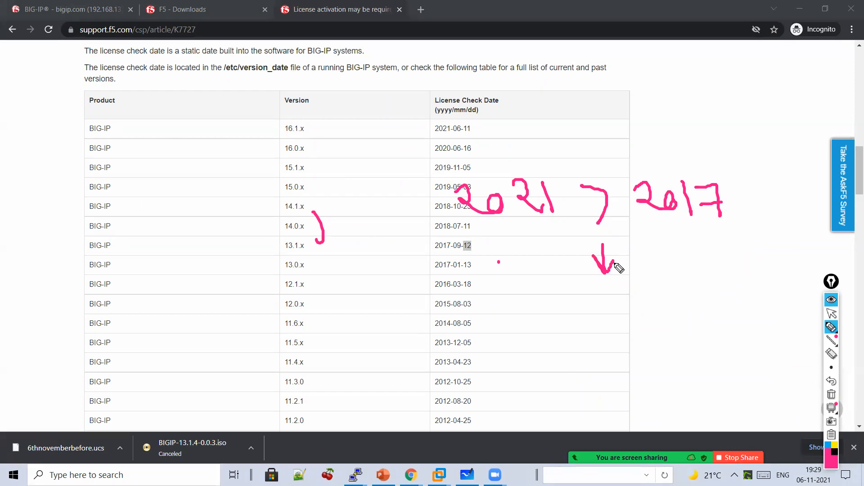
drag(567, 306, 606, 288)
mouse_move(590, 264)
mouse_down()
mouse_move(603, 337)
mouse_move(692, 341)
mouse_up()
mouse_move(540, 367)
mouse_down()
mouse_move(598, 392)
mouse_move(641, 387)
mouse_move(652, 403)
mouse_move(667, 384)
mouse_move(702, 372)
mouse_move(725, 390)
mouse_up()
click(700, 356)
drag(648, 351, 679, 360)
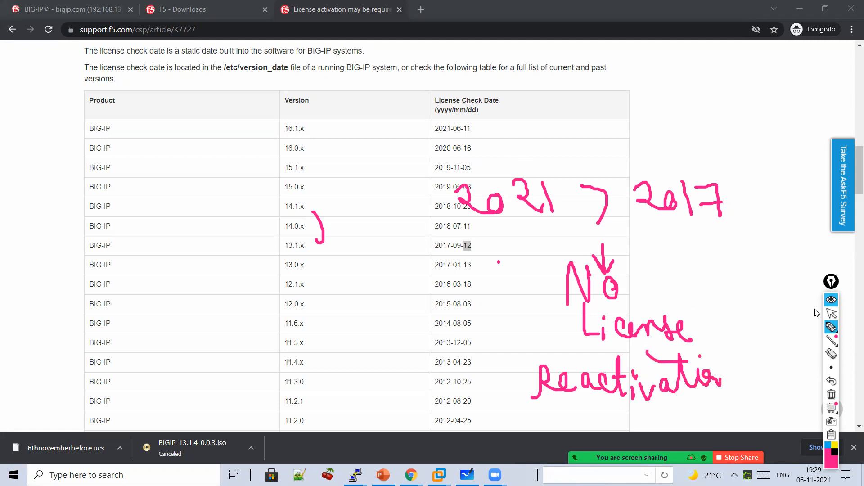
- Write '2016 < 2017' with a down arrow toward 2017 in pink ink
click(830, 314)
click(831, 327)
mouse_move(555, 129)
mouse_down()
mouse_move(602, 144)
mouse_move(595, 127)
mouse_up()
mouse_move(611, 111)
mouse_down()
mouse_move(615, 145)
mouse_move(624, 131)
mouse_up()
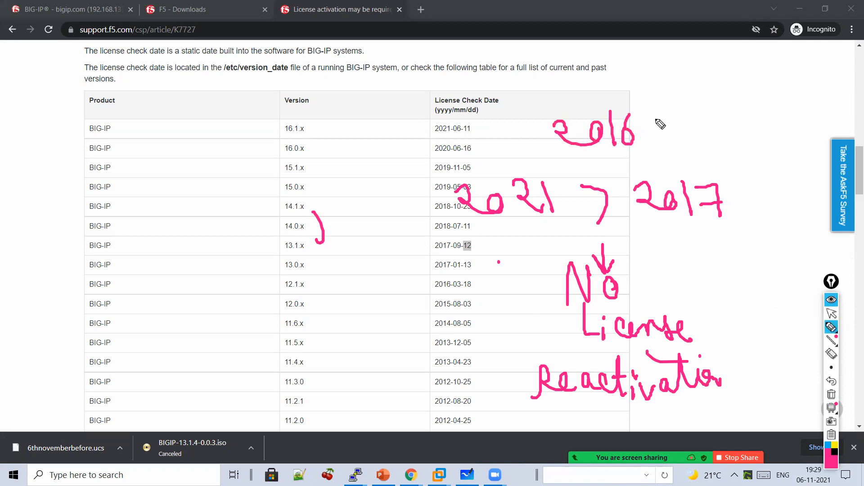
mouse_move(670, 118)
mouse_down()
mouse_move(670, 137)
mouse_move(703, 137)
mouse_move(715, 122)
mouse_up()
mouse_move(725, 106)
mouse_down()
mouse_move(728, 138)
mouse_move(753, 140)
mouse_up()
drag(675, 68, 676, 105)
mouse_move(670, 92)
mouse_down()
mouse_move(675, 103)
mouse_move(689, 93)
mouse_up()
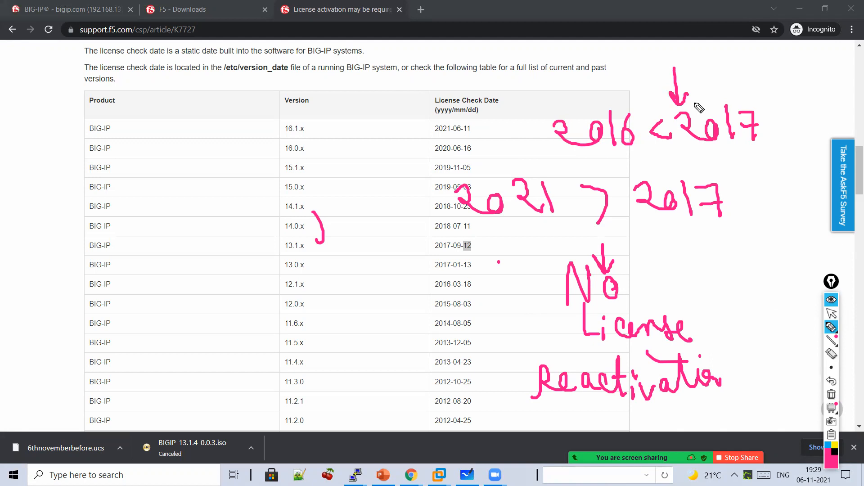
click(832, 393)
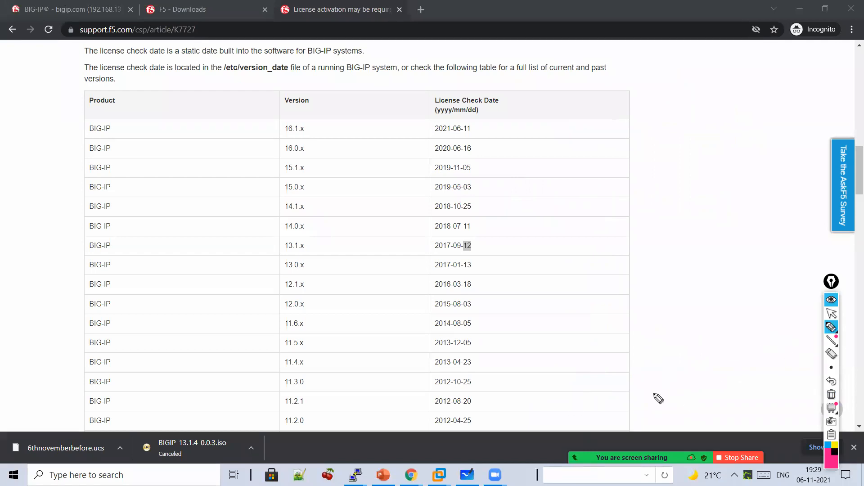
- Bring Whiteboard forward, undo the last strokes and clear the board
click(828, 313)
click(468, 473)
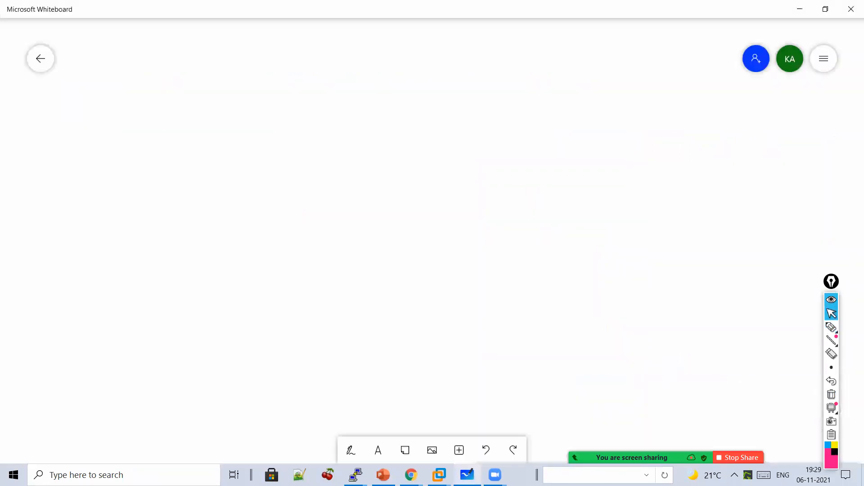
click(832, 383)
click(831, 382)
click(831, 382)
click(832, 382)
click(831, 394)
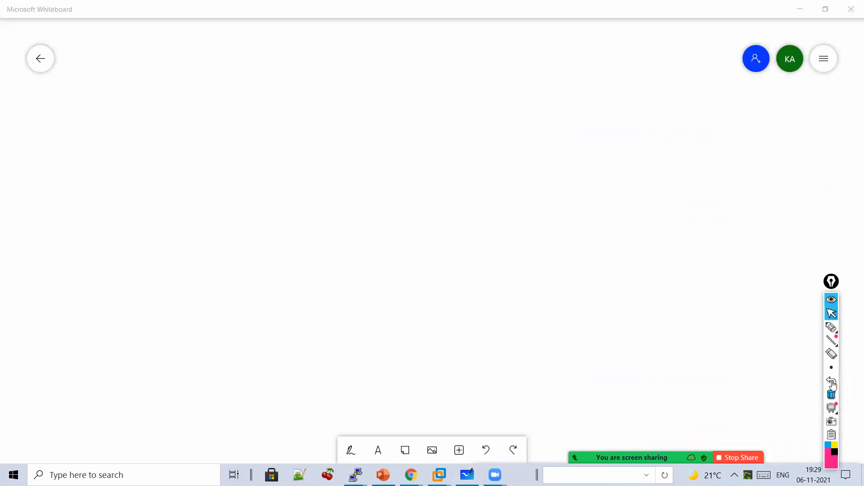
- Write 'Service Check Date' and 'License Check Date' on either side of a vertical divider
click(831, 327)
mouse_move(306, 92)
mouse_down()
mouse_move(338, 122)
mouse_move(385, 108)
mouse_move(413, 122)
mouse_up()
mouse_move(333, 156)
mouse_down()
mouse_move(349, 183)
mouse_move(417, 177)
mouse_move(324, 225)
mouse_move(365, 237)
mouse_move(412, 235)
mouse_up()
drag(359, 224, 383, 212)
drag(492, 99, 515, 344)
mouse_move(592, 126)
mouse_down()
mouse_move(617, 165)
mouse_move(638, 155)
mouse_move(666, 174)
mouse_move(711, 173)
mouse_up()
mouse_move(648, 201)
mouse_down()
mouse_move(672, 225)
mouse_move(717, 220)
mouse_move(747, 230)
mouse_up()
mouse_move(628, 266)
mouse_down()
mouse_move(629, 288)
mouse_move(648, 291)
mouse_up()
mouse_move(661, 279)
mouse_down()
mouse_move(703, 291)
mouse_move(673, 267)
mouse_up()
- Add an arrow toward License Check Date and 'No Reactivation' under the left side
drag(456, 51, 473, 90)
drag(466, 135, 588, 109)
mouse_move(384, 310)
mouse_down()
mouse_move(405, 311)
mouse_move(406, 280)
mouse_up()
drag(430, 290, 431, 307)
mouse_move(381, 348)
mouse_down()
mouse_move(452, 334)
mouse_move(463, 352)
mouse_move(524, 328)
mouse_move(563, 339)
mouse_move(544, 311)
mouse_move(475, 309)
mouse_up()
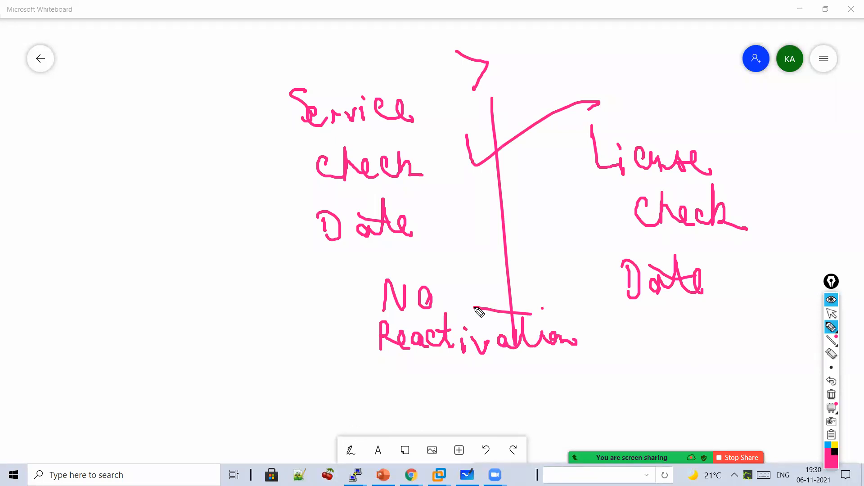
- Clear the diagram and write the 'Reactivate License' heading, then stop drawing
click(833, 395)
mouse_move(304, 78)
mouse_down()
mouse_move(309, 85)
mouse_move(358, 55)
mouse_up()
mouse_move(365, 86)
mouse_down()
mouse_move(444, 64)
mouse_move(485, 87)
mouse_move(542, 63)
mouse_move(451, 110)
mouse_move(462, 140)
mouse_move(494, 141)
mouse_move(526, 115)
mouse_move(550, 139)
mouse_move(342, 152)
mouse_up()
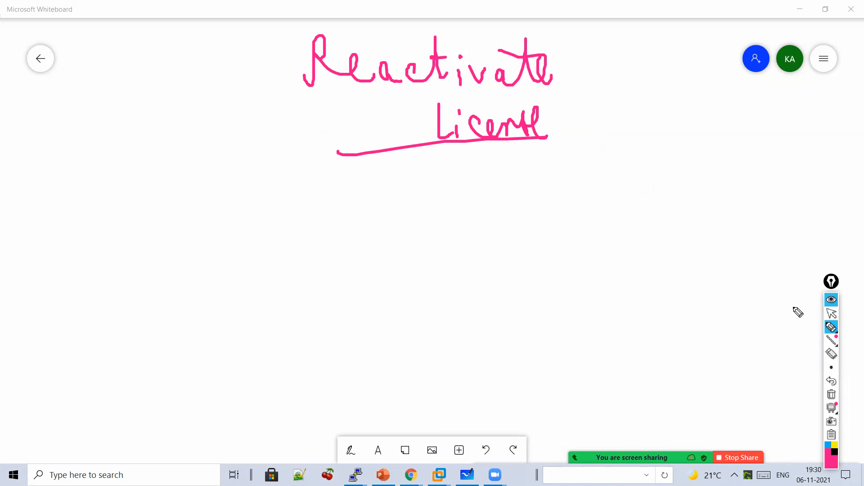
click(831, 314)
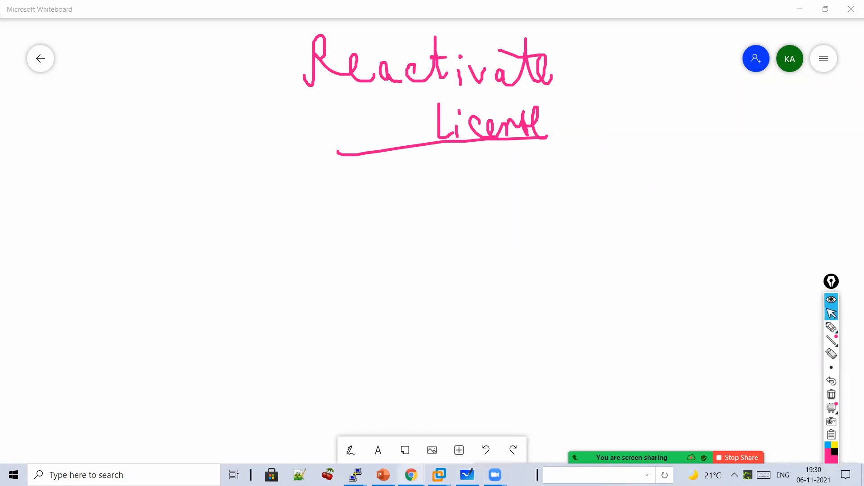
mouse_move(411, 474)
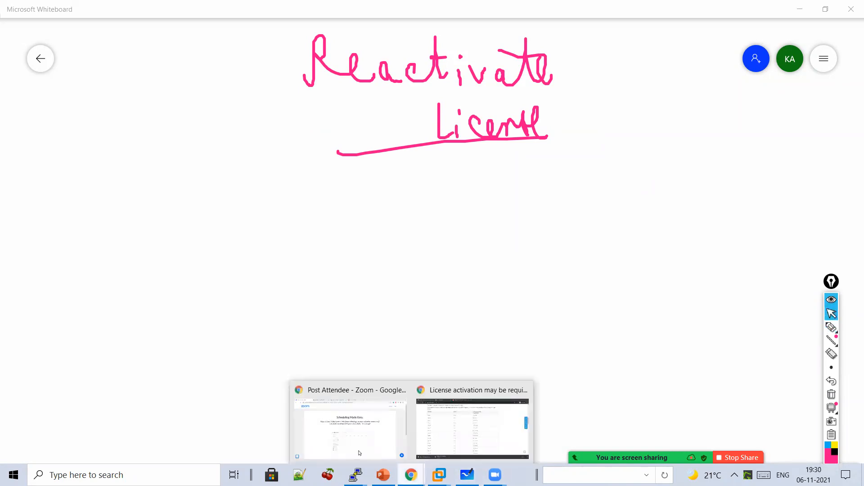
- Switch to the BIG-IP tab, clear leftover ink, and reload the License summary page
click(443, 455)
click(32, 4)
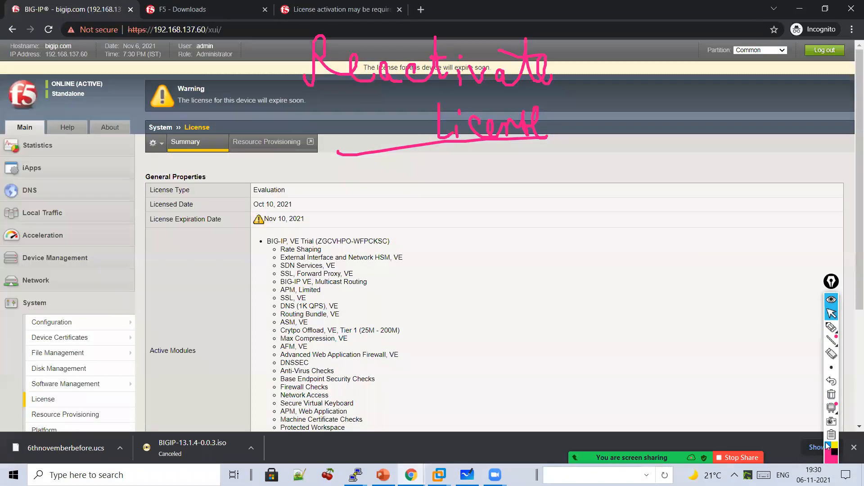
click(831, 395)
scroll(218, 408, down, 2)
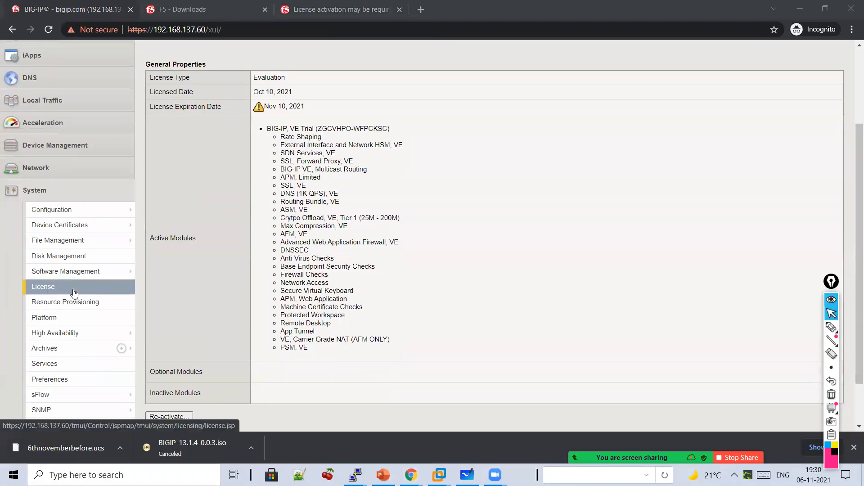
click(73, 289)
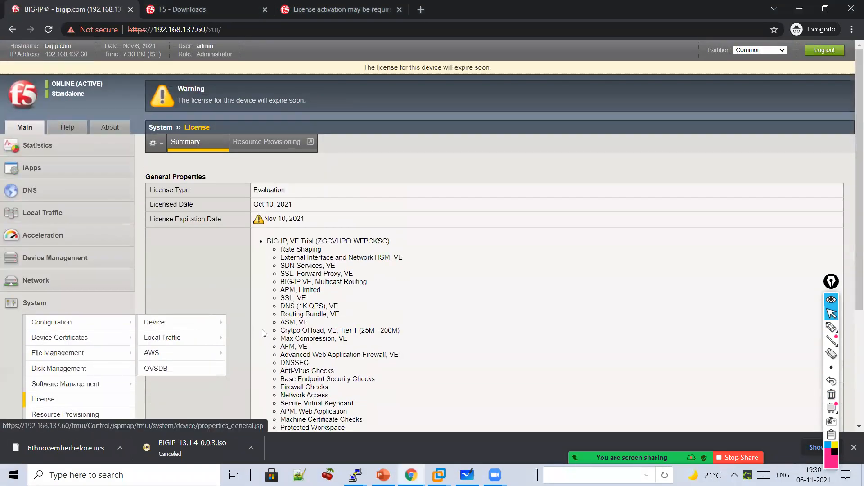
scroll(192, 348, down, 2)
scroll(193, 347, down, 2)
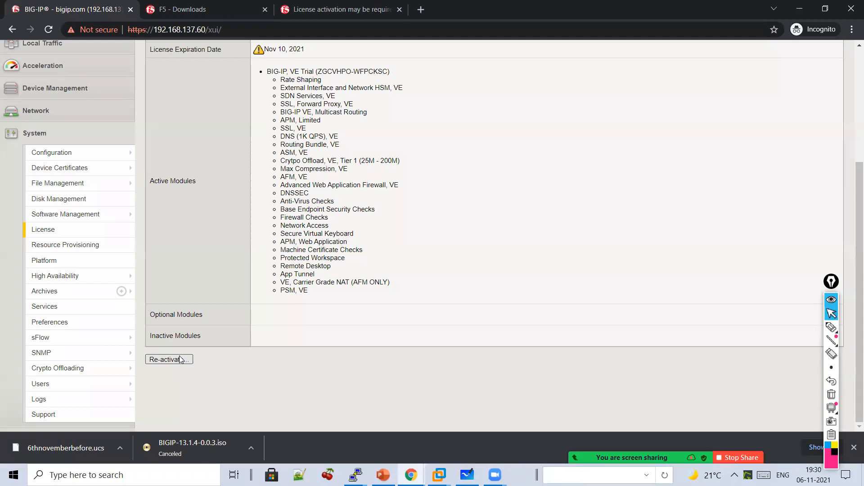
- Open the license Re-activate form and ink a check mark beside it
click(181, 360)
scroll(200, 353, up, 4)
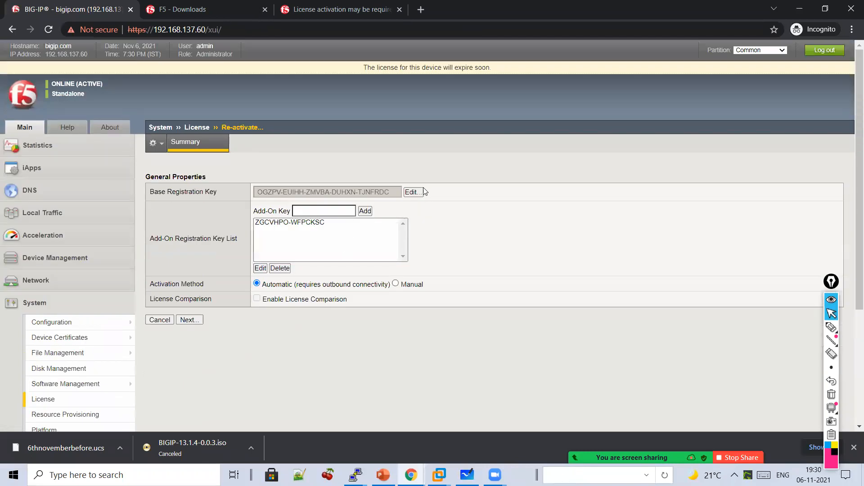
click(833, 330)
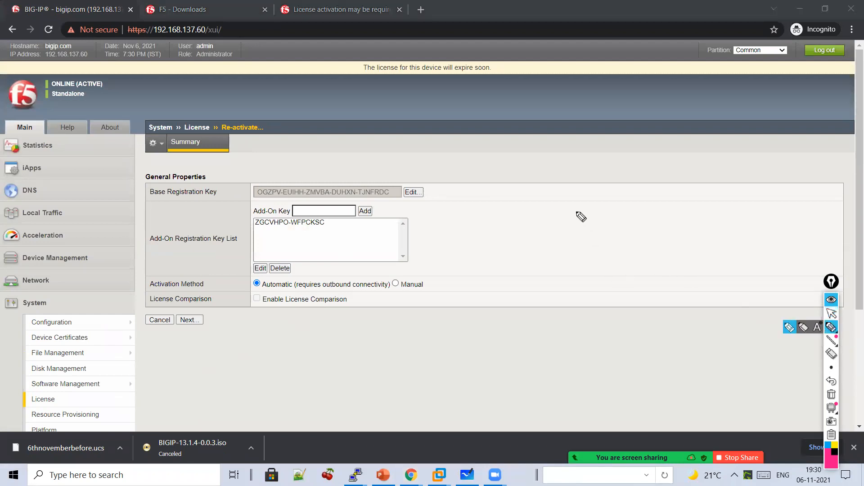
drag(550, 205, 603, 180)
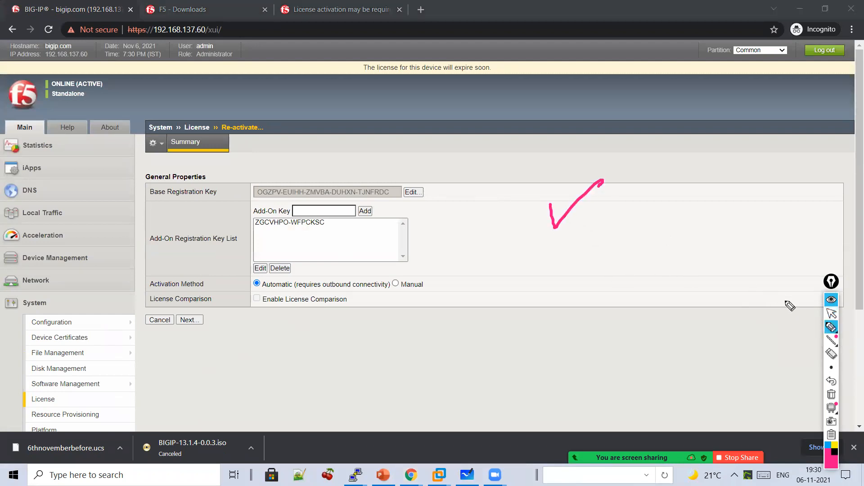
click(831, 314)
- Empty the Base Registration Key and set Activation Method to Manual
click(410, 192)
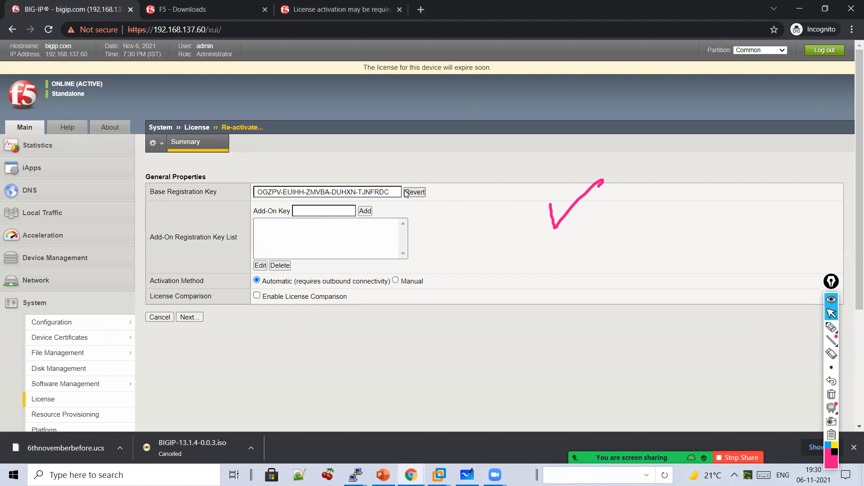
key(ctrl+a)
key(BackSpace)
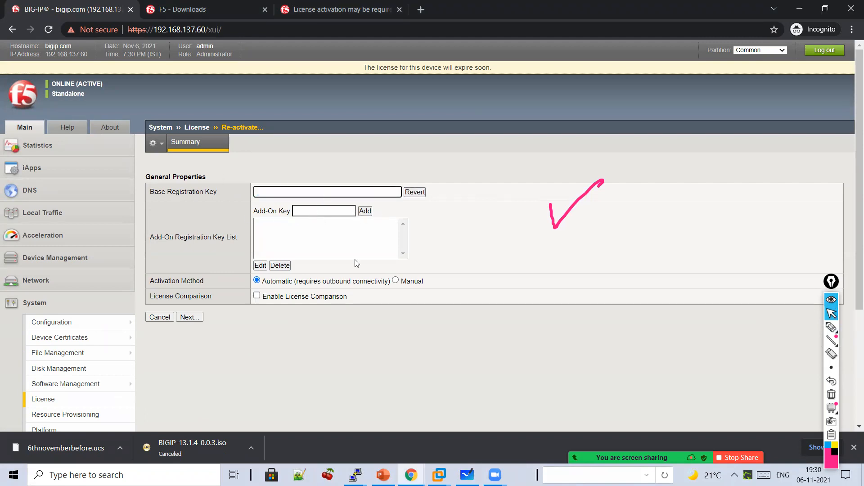
click(395, 280)
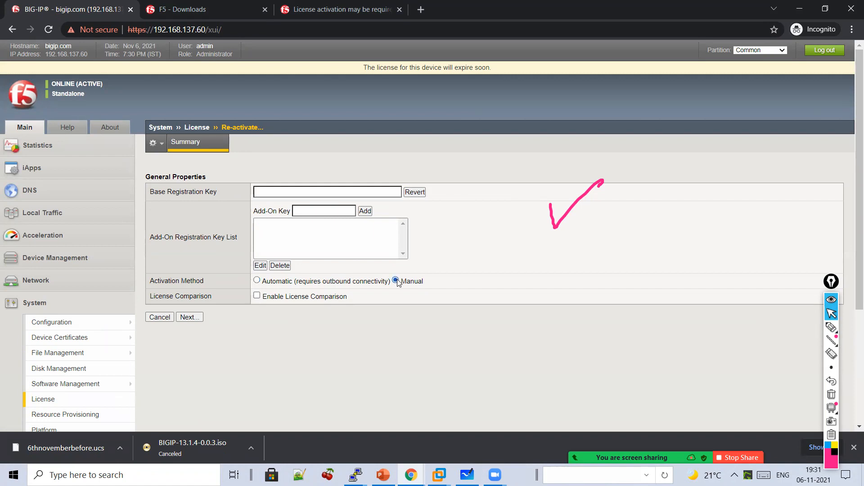
- Annotate 'Reactivate' with an arrow to Activation Method, then clear the ink and return to License summary
click(824, 331)
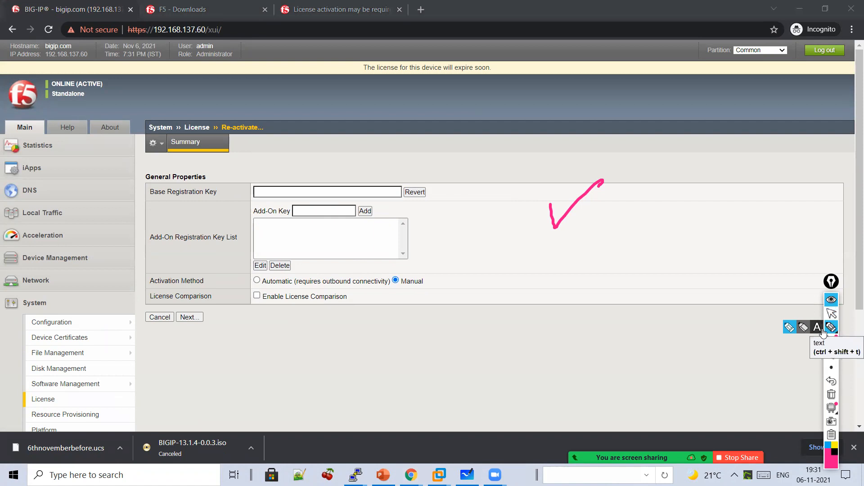
mouse_move(594, 232)
mouse_down()
mouse_move(652, 242)
mouse_move(687, 222)
mouse_move(759, 231)
mouse_move(778, 201)
mouse_up()
drag(779, 272, 697, 298)
click(831, 314)
click(310, 189)
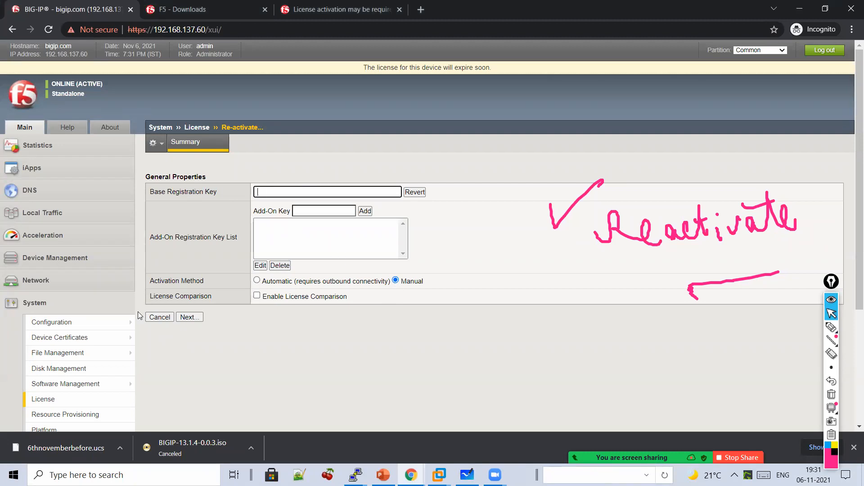
click(831, 395)
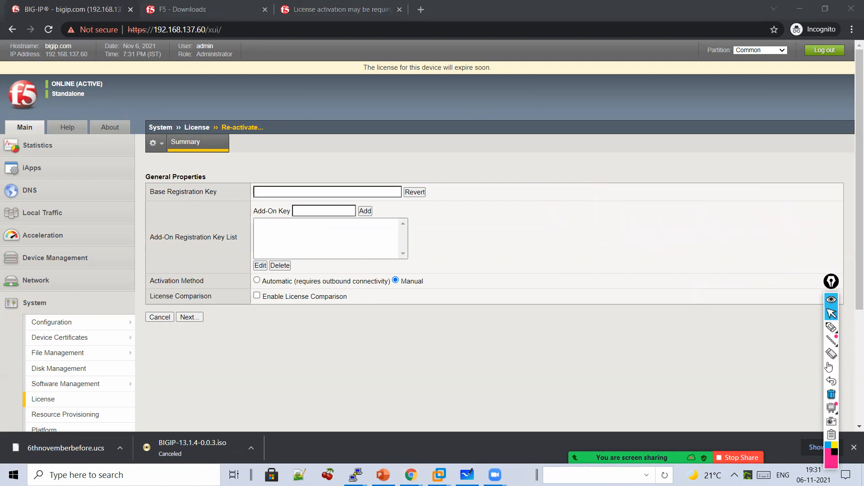
scroll(180, 347, down, 2)
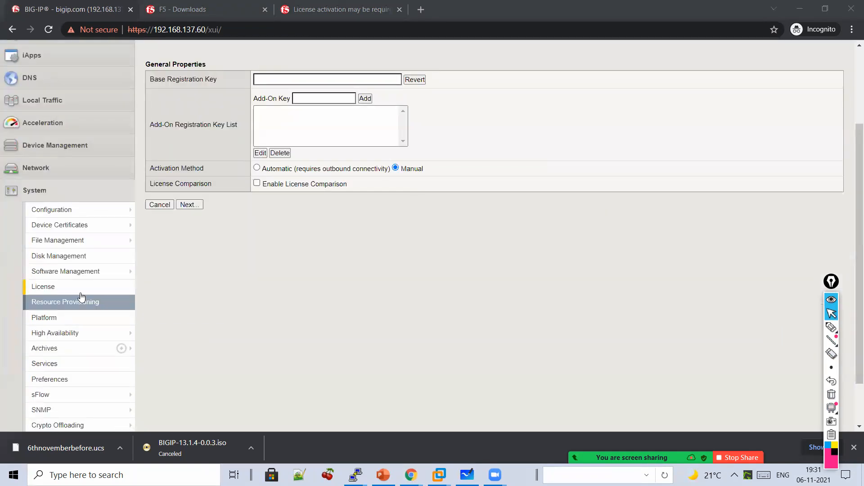
click(81, 290)
scroll(82, 293, up, 2)
- Draw a pink ink arrow below the Inactive Modules row on the License page
scroll(275, 297, down, 3)
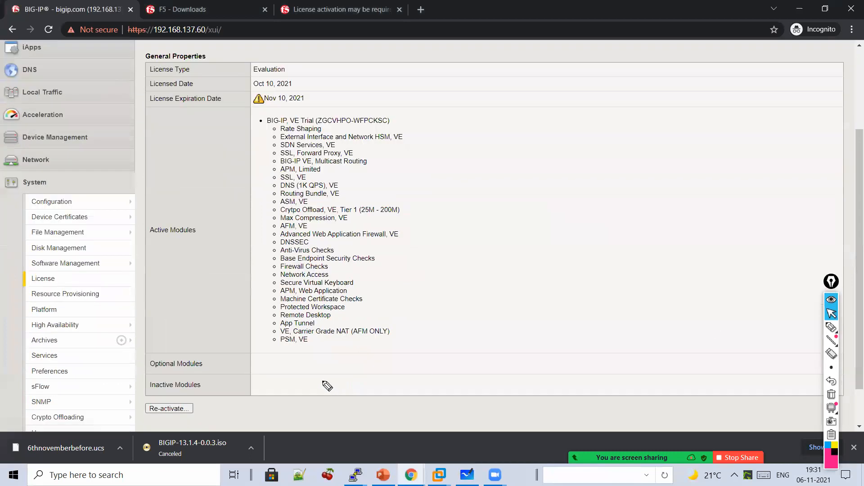
scroll(323, 382, down, 1)
click(831, 328)
mouse_move(327, 341)
mouse_down()
mouse_move(255, 366)
mouse_move(292, 384)
mouse_up()
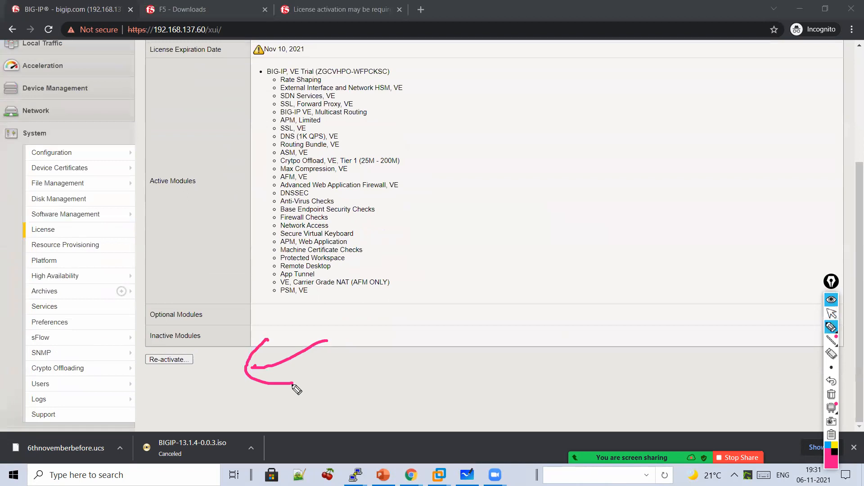
click(831, 314)
- Start pink numbered notes: a circled 1, then a circled 2 labelled 'Backup'
scroll(827, 335, up, 4)
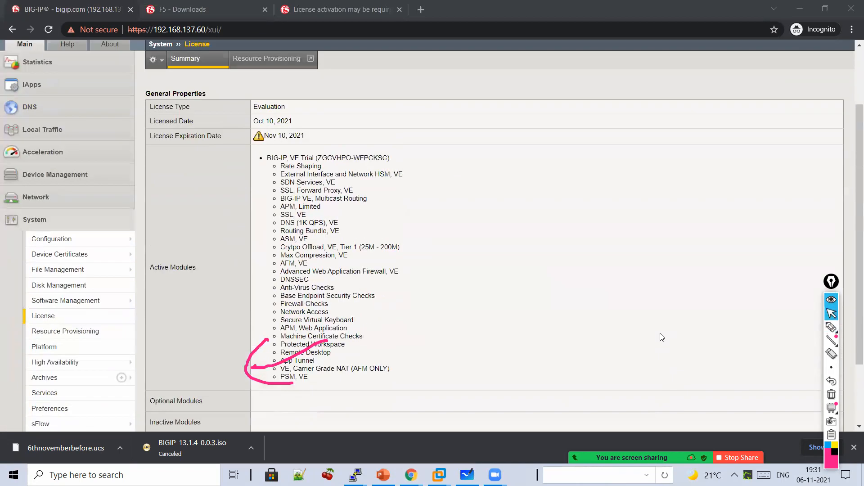
click(829, 329)
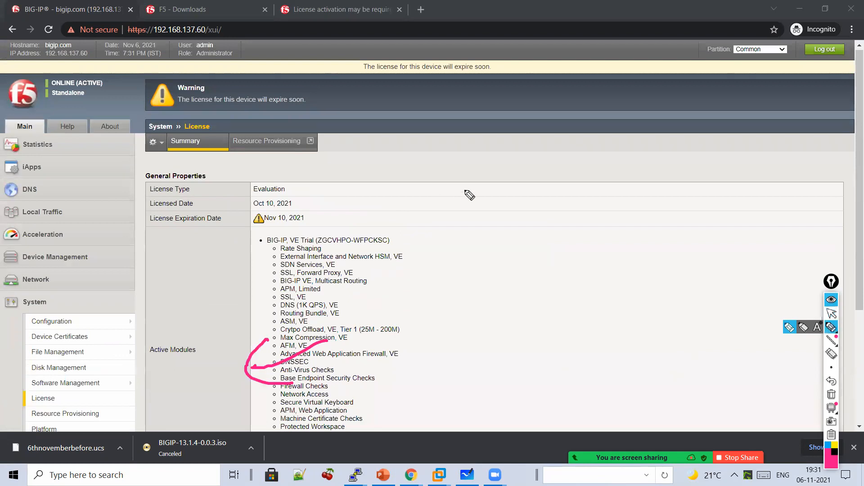
mouse_move(505, 165)
mouse_down()
mouse_move(523, 198)
mouse_move(651, 173)
mouse_move(698, 193)
mouse_move(685, 197)
mouse_up()
mouse_move(535, 236)
mouse_down()
mouse_move(525, 245)
mouse_move(558, 259)
mouse_up()
mouse_move(595, 225)
mouse_down()
mouse_move(600, 216)
mouse_move(659, 245)
mouse_move(683, 237)
mouse_move(711, 202)
mouse_move(726, 270)
mouse_up()
- Add circled step 3 labelled 'License Activation'
drag(489, 291, 509, 307)
mouse_move(513, 272)
mouse_down()
mouse_move(529, 298)
mouse_move(524, 313)
mouse_up()
mouse_move(563, 282)
mouse_down()
mouse_move(568, 311)
mouse_move(678, 307)
mouse_move(743, 292)
mouse_move(754, 278)
mouse_move(774, 295)
mouse_move(826, 284)
mouse_up()
click(580, 305)
click(813, 257)
drag(766, 258, 791, 269)
- Add circled step 4 'Import', then clear all ink from the License page
drag(497, 362, 500, 358)
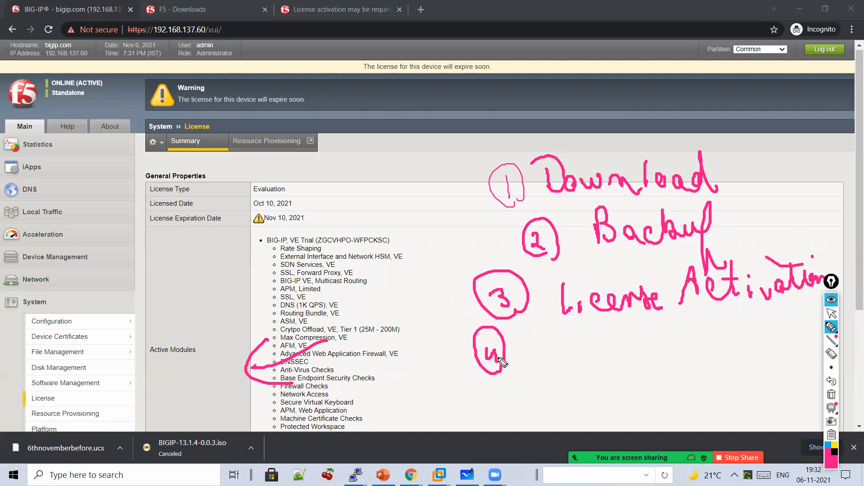
mouse_move(531, 336)
mouse_down()
mouse_move(568, 366)
mouse_move(615, 365)
mouse_move(644, 333)
mouse_up()
mouse_move(648, 315)
mouse_down()
mouse_move(650, 358)
mouse_move(660, 332)
mouse_move(709, 324)
mouse_move(740, 344)
mouse_move(687, 385)
mouse_move(733, 379)
mouse_move(744, 384)
mouse_move(745, 398)
mouse_move(763, 392)
mouse_up()
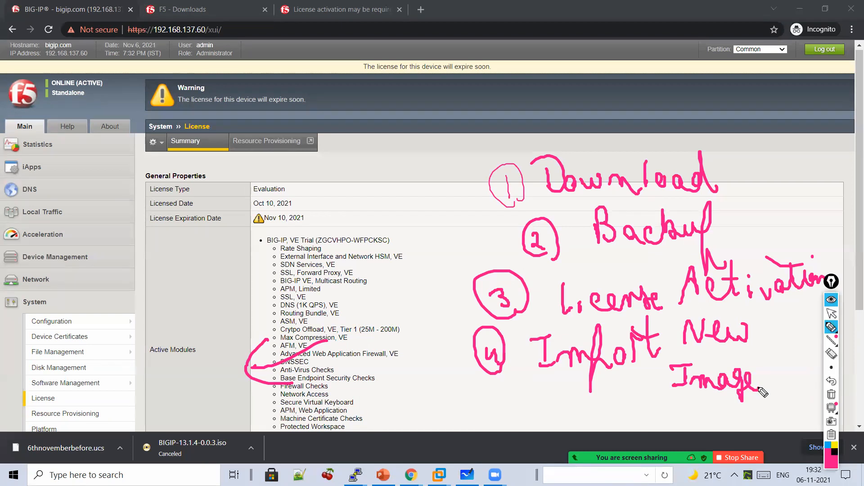
click(831, 313)
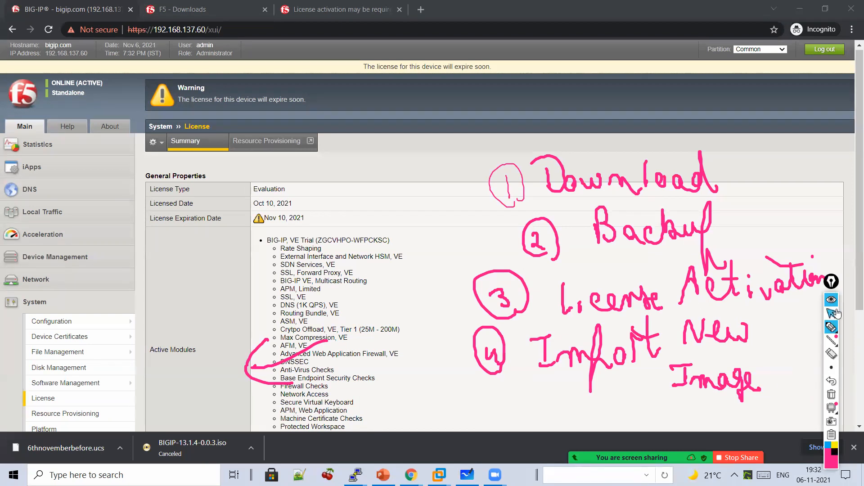
click(832, 392)
- Circle the Import option and the MD5 Verified and Available columns in the Image List
scroll(815, 319, down, 1)
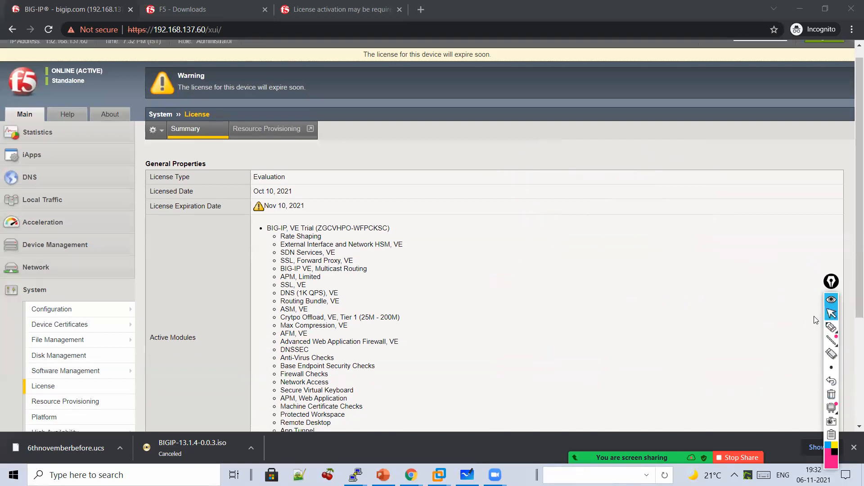
scroll(756, 288, down, 3)
mouse_move(78, 216)
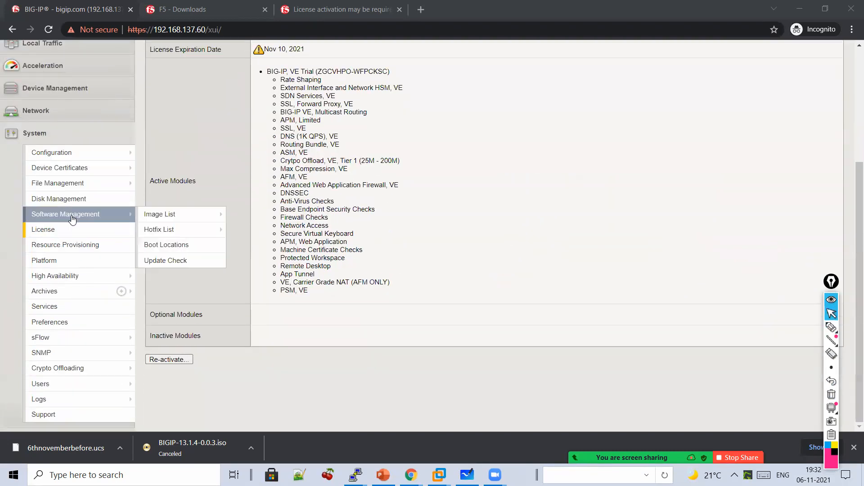
mouse_move(173, 221)
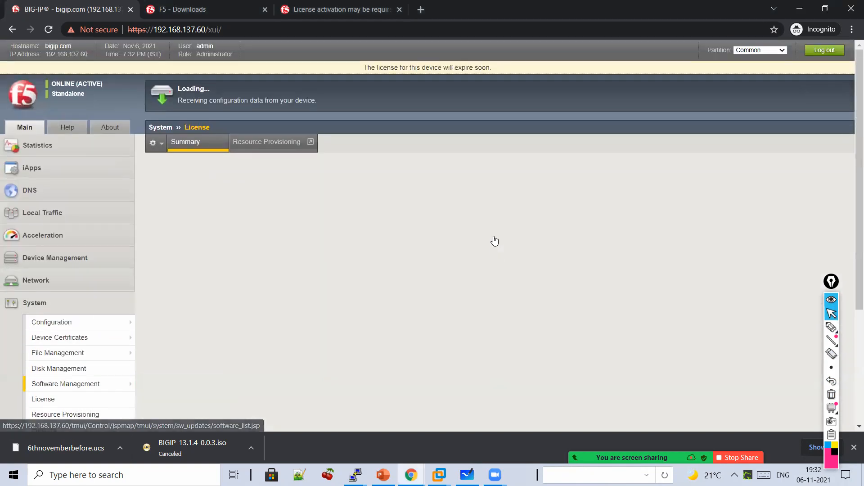
click(831, 327)
mouse_move(813, 207)
mouse_down()
mouse_move(818, 261)
mouse_move(831, 217)
mouse_move(810, 223)
mouse_up()
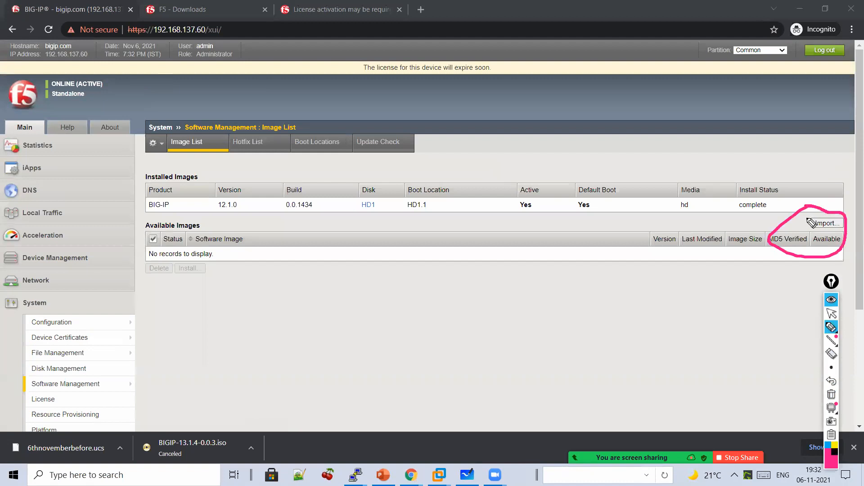
click(832, 316)
- On the image import page, select BIGIP-13.1.4-0.0.3.iso from Documents
click(823, 223)
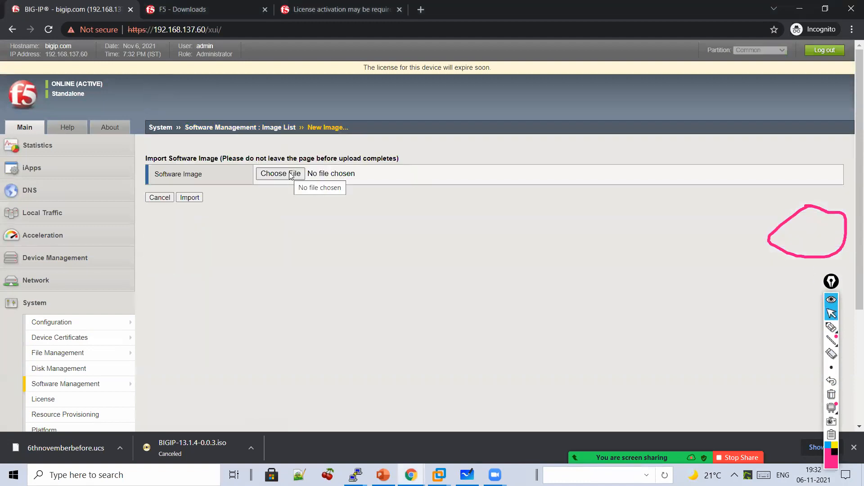
click(290, 175)
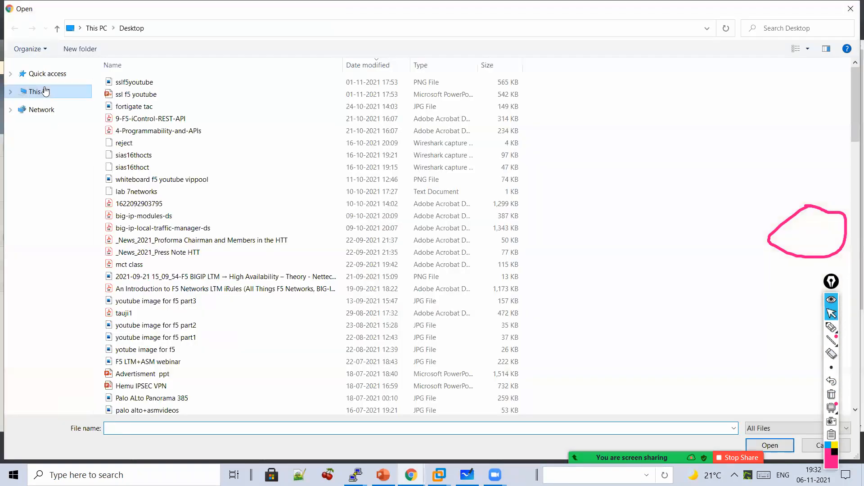
click(45, 90)
click(49, 132)
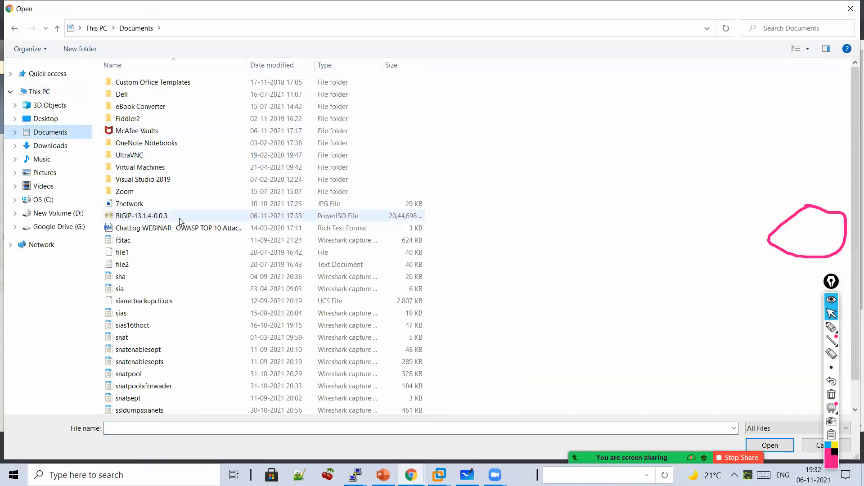
click(179, 220)
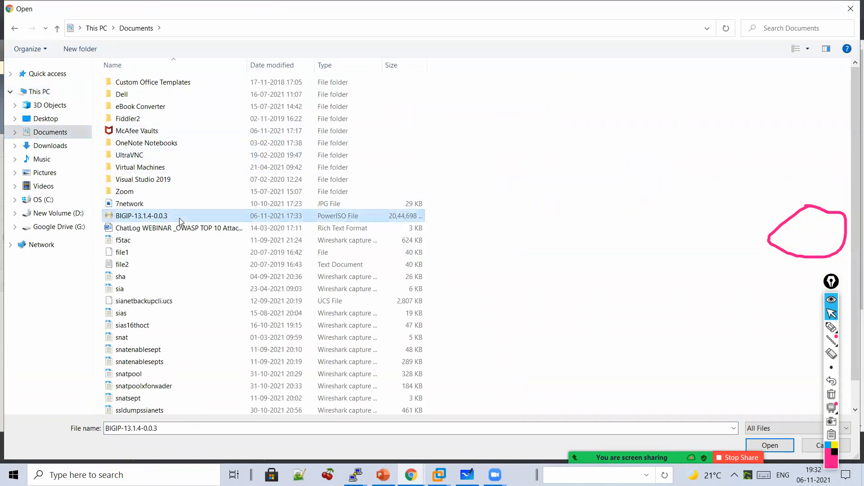
- Handwrite '.ISO' over the file dialog and double-underline it
click(831, 329)
mouse_move(607, 163)
mouse_down()
mouse_move(613, 190)
mouse_move(625, 154)
mouse_up()
drag(608, 192, 633, 183)
drag(677, 163, 661, 188)
drag(710, 160, 706, 179)
click(584, 193)
drag(571, 223, 650, 216)
drag(568, 245, 620, 240)
- Confirm the BIGIP-13.1.4-0.0.3.iso selection and start the upload
click(831, 313)
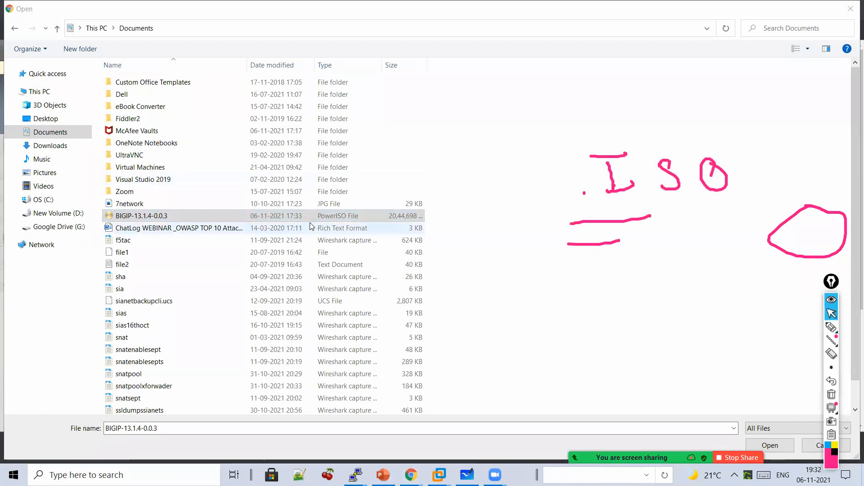
click(774, 445)
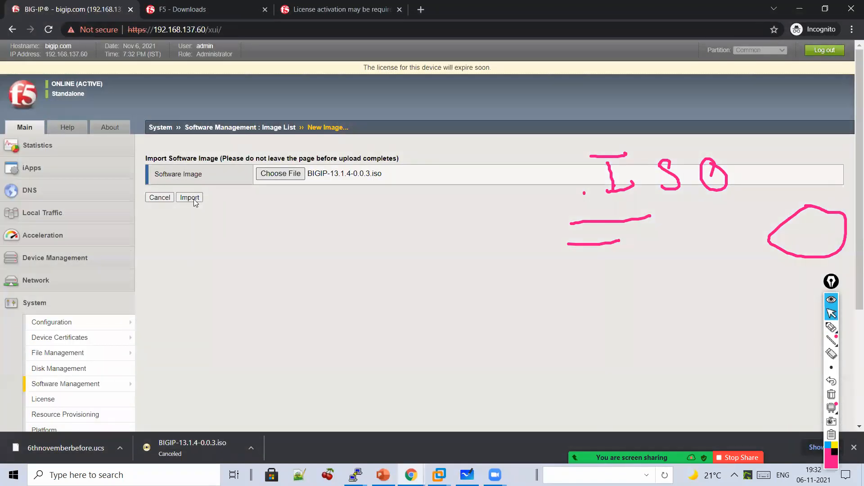
click(194, 203)
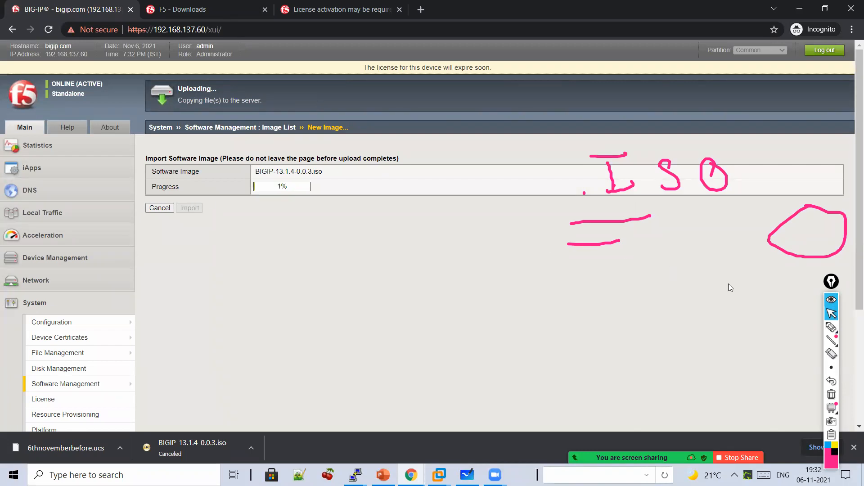
- Draw a downward arrow below the upload and write 'Import New Image'
click(832, 327)
click(418, 133)
drag(433, 210, 425, 212)
drag(390, 184, 401, 246)
drag(384, 222, 413, 229)
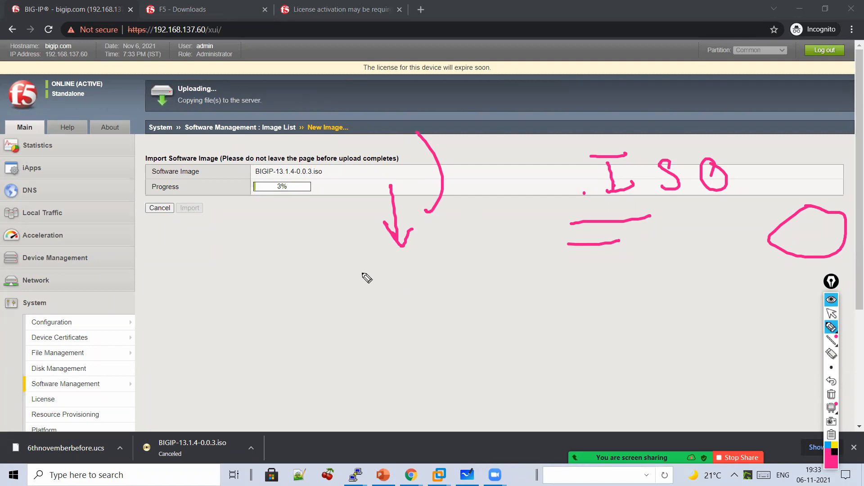
mouse_move(350, 275)
mouse_down()
mouse_move(420, 298)
mouse_move(474, 301)
mouse_move(600, 262)
mouse_move(600, 286)
mouse_move(640, 274)
mouse_move(689, 281)
mouse_move(513, 330)
mouse_up()
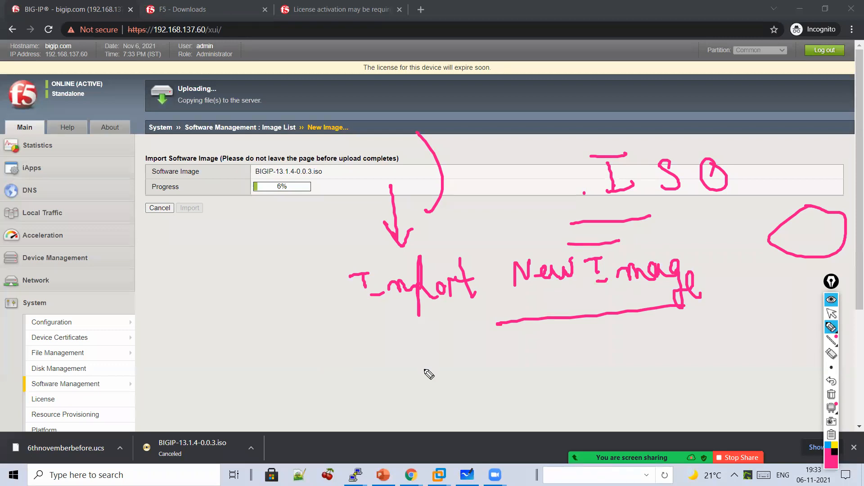
- Write and circle a '5mins' time estimate beneath it
click(830, 324)
mouse_move(558, 350)
mouse_down()
mouse_move(546, 378)
mouse_move(540, 373)
mouse_up()
mouse_move(564, 368)
mouse_down()
mouse_move(639, 358)
mouse_move(531, 392)
mouse_move(629, 400)
mouse_up()
click(590, 329)
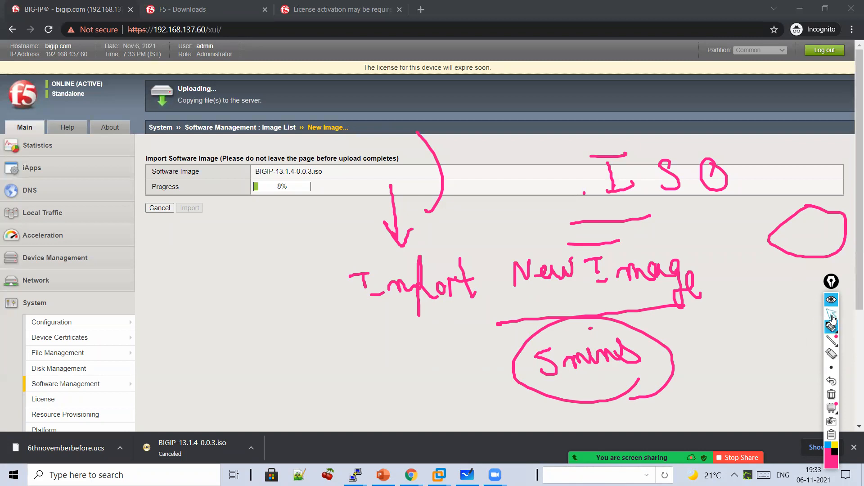
- Clear the whiteboard and handwrite the 'F5 upgrade' heading
click(468, 475)
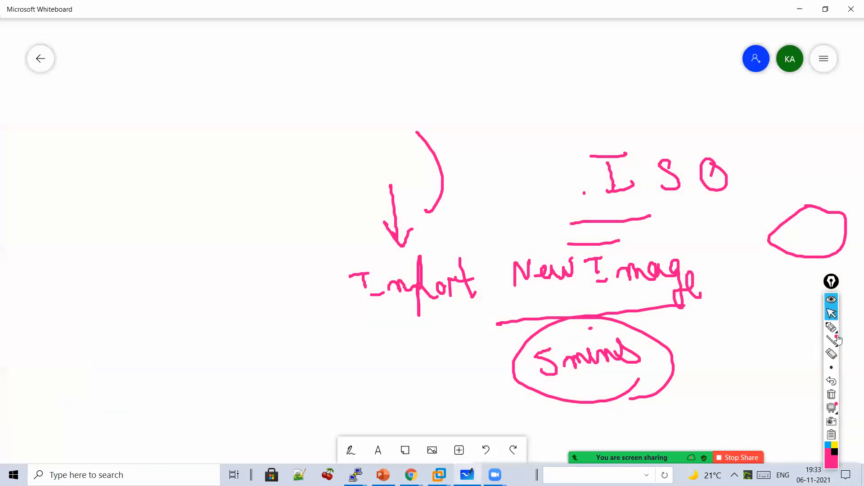
click(829, 325)
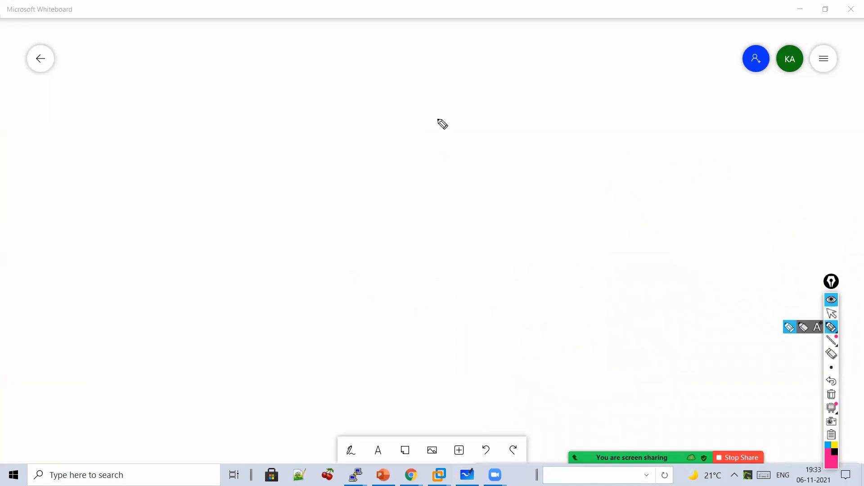
mouse_move(393, 73)
mouse_down()
mouse_move(419, 95)
mouse_move(481, 86)
mouse_move(502, 152)
mouse_up()
mouse_move(500, 108)
mouse_down()
mouse_move(553, 127)
mouse_move(600, 110)
mouse_move(654, 107)
mouse_up()
- Draw an arrow from the heading and write 'Fetch'
drag(554, 129, 557, 161)
drag(548, 144, 570, 148)
drag(518, 180, 537, 211)
mouse_move(523, 199)
mouse_down()
mouse_move(547, 197)
mouse_move(585, 162)
mouse_up()
drag(585, 194, 627, 230)
drag(628, 189, 640, 207)
drag(582, 177, 545, 179)
- Write circled step 1 'Download'
drag(256, 238, 256, 256)
drag(247, 253, 269, 249)
drag(291, 212, 303, 243)
mouse_move(323, 243)
mouse_down()
mouse_move(353, 243)
mouse_move(378, 227)
mouse_move(396, 238)
mouse_up()
mouse_move(400, 209)
mouse_down()
mouse_move(406, 236)
mouse_move(426, 227)
mouse_move(450, 234)
mouse_up()
mouse_move(466, 224)
mouse_down()
mouse_move(471, 207)
mouse_move(486, 227)
mouse_up()
- Write circled step 2 'Backup' and step 3 'License check'
drag(240, 295, 263, 310)
drag(253, 275, 267, 316)
mouse_move(279, 281)
mouse_down()
mouse_move(279, 311)
mouse_move(381, 289)
mouse_up()
drag(390, 260, 401, 318)
mouse_move(205, 355)
mouse_down()
mouse_move(217, 368)
mouse_move(210, 374)
mouse_up()
mouse_move(223, 336)
mouse_down()
mouse_move(227, 356)
mouse_move(270, 363)
mouse_up()
mouse_move(277, 353)
mouse_down()
mouse_move(277, 365)
mouse_move(337, 350)
mouse_move(349, 357)
mouse_move(370, 334)
mouse_move(401, 353)
mouse_move(432, 338)
mouse_move(448, 343)
mouse_up()
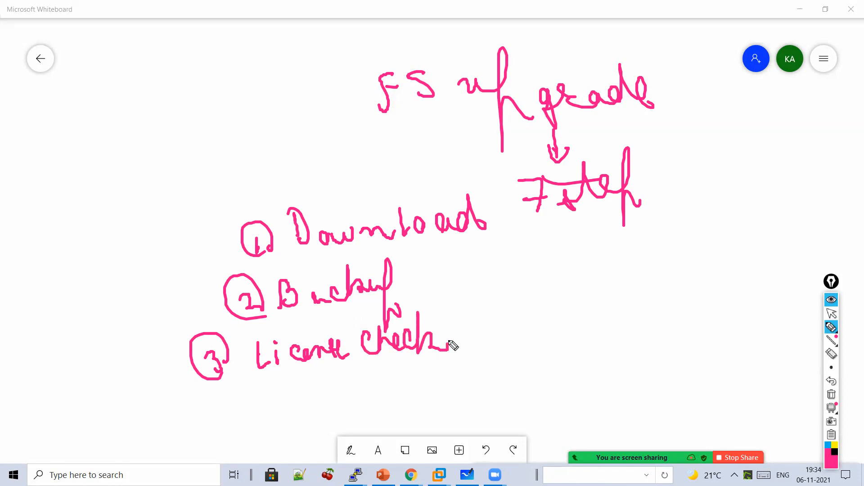
- Add circled step 4 'Import' beside Backup
drag(487, 273, 497, 282)
drag(490, 245, 509, 284)
mouse_move(551, 252)
mouse_down()
mouse_move(553, 271)
mouse_move(558, 249)
mouse_up()
drag(548, 276, 563, 273)
drag(572, 264, 603, 269)
drag(603, 227, 597, 304)
drag(599, 270, 660, 270)
drag(649, 234, 661, 268)
drag(628, 246, 666, 244)
- Add circled step 5 'Install' and step 6 'Force offline'
mouse_move(494, 326)
mouse_down()
mouse_move(517, 335)
mouse_move(556, 310)
mouse_up()
mouse_move(550, 315)
mouse_down()
mouse_move(546, 341)
mouse_move(569, 330)
mouse_move(594, 338)
mouse_move(621, 332)
mouse_move(665, 293)
mouse_move(670, 331)
mouse_up()
drag(623, 317, 581, 307)
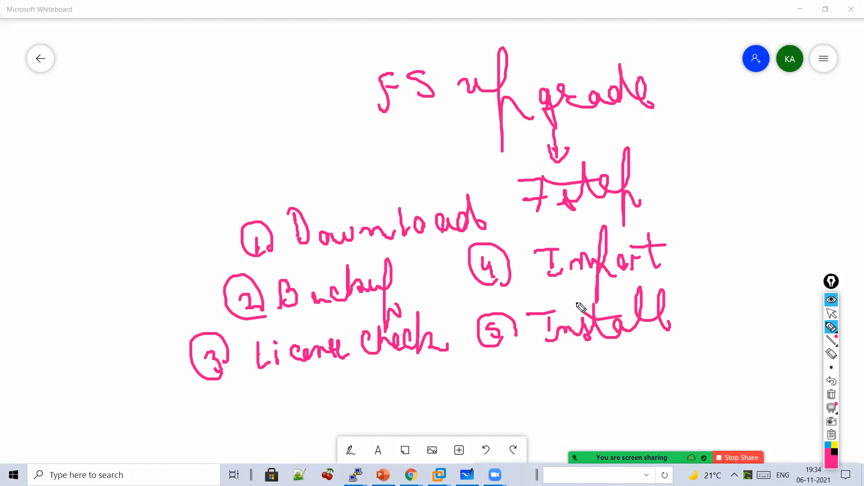
mouse_move(512, 369)
mouse_down()
mouse_move(506, 386)
mouse_move(524, 396)
mouse_up()
mouse_move(578, 359)
mouse_down()
mouse_move(566, 384)
mouse_move(617, 370)
mouse_move(655, 374)
mouse_move(663, 389)
mouse_move(696, 366)
mouse_move(725, 382)
mouse_move(731, 360)
mouse_move(765, 360)
mouse_move(747, 358)
mouse_up()
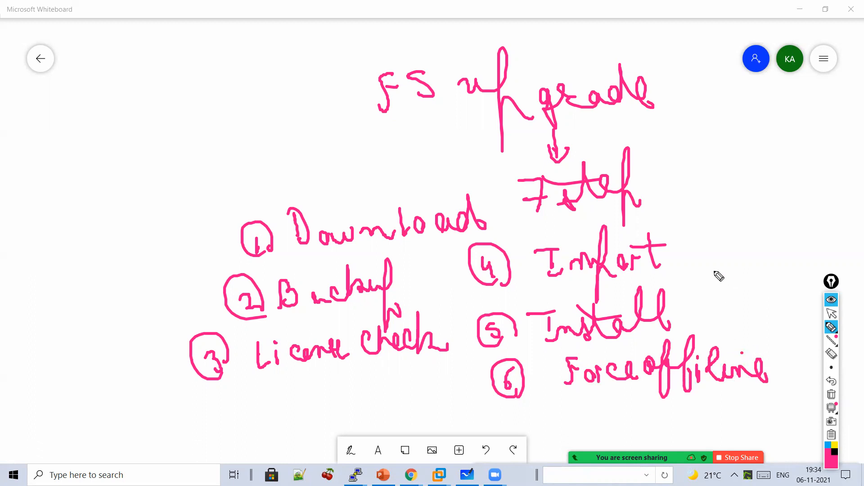
- Add circled step 7 'Change Boot location' to the right of Import
mouse_move(694, 242)
mouse_down()
mouse_move(711, 241)
mouse_move(713, 216)
mouse_move(715, 261)
mouse_up()
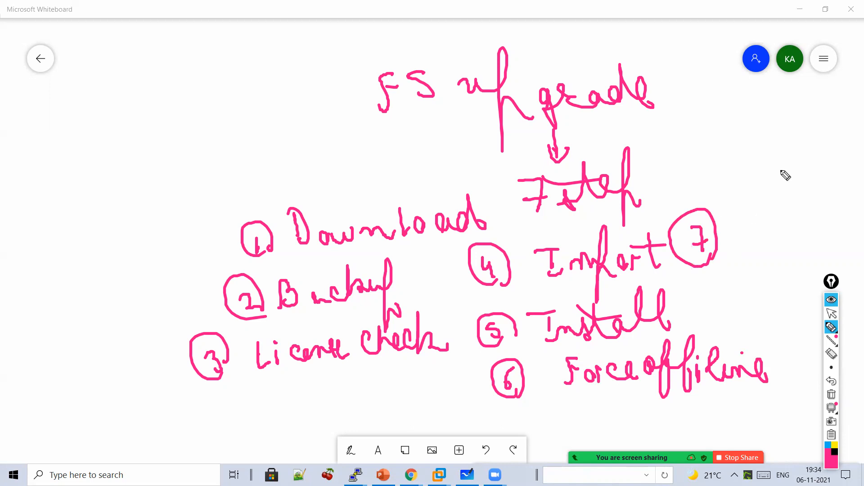
mouse_move(756, 211)
mouse_down()
mouse_move(741, 236)
mouse_move(751, 238)
mouse_move(785, 211)
mouse_move(827, 227)
mouse_move(839, 221)
mouse_up()
mouse_move(751, 246)
mouse_down()
mouse_move(751, 268)
mouse_move(762, 255)
mouse_move(818, 270)
mouse_up()
drag(806, 236, 814, 273)
drag(779, 255, 817, 249)
mouse_move(726, 293)
mouse_down()
mouse_move(741, 311)
mouse_move(774, 309)
mouse_move(782, 285)
mouse_move(815, 293)
mouse_move(785, 276)
mouse_up()
click(831, 314)
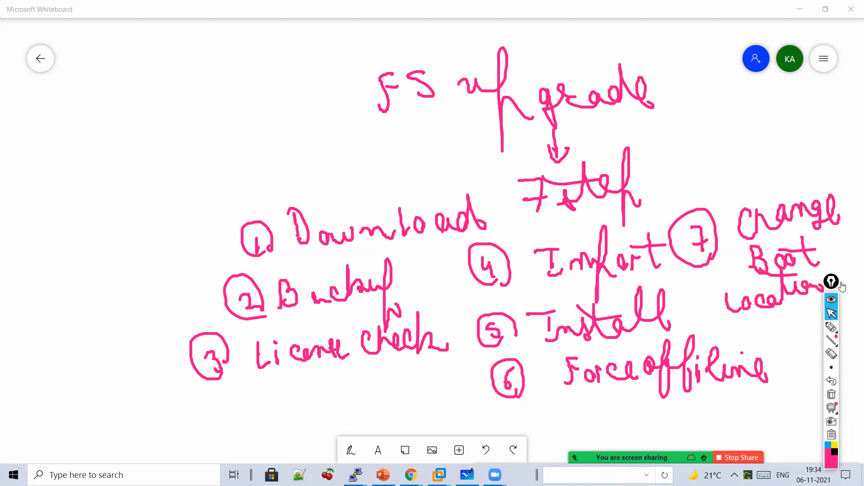
drag(842, 286, 862, 372)
click(852, 412)
- Tick the heading, circle 'Fetch', and write an underlined '15mins -20 mins' estimate
mouse_move(319, 79)
mouse_down()
mouse_move(339, 91)
mouse_move(374, 68)
mouse_up()
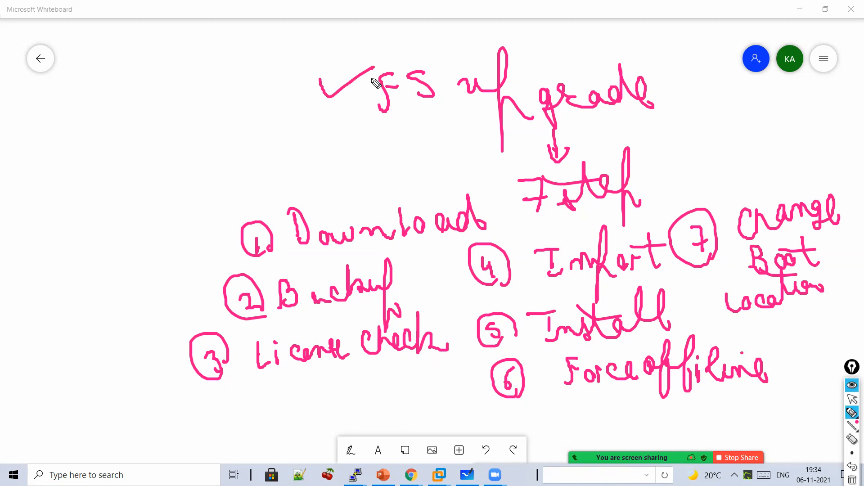
mouse_move(501, 158)
mouse_down()
mouse_move(523, 216)
mouse_move(466, 156)
mouse_up()
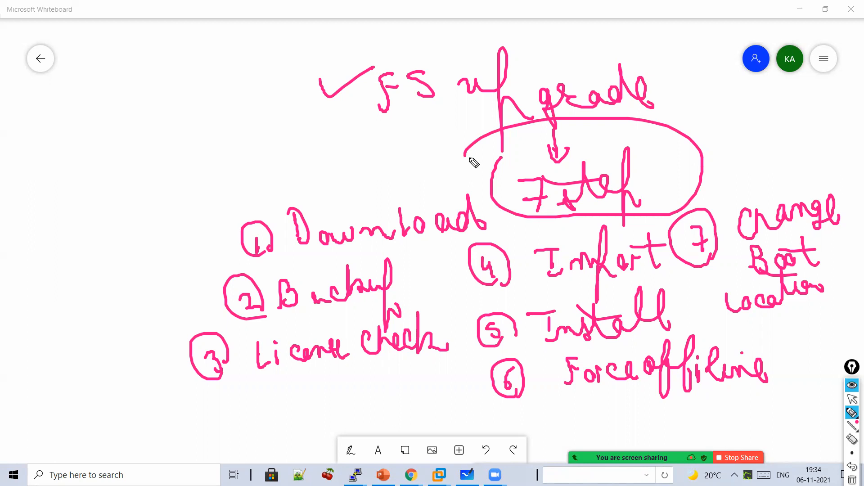
drag(173, 116, 176, 142)
mouse_move(200, 112)
mouse_down()
mouse_move(187, 136)
mouse_move(321, 131)
mouse_up()
mouse_move(327, 121)
mouse_down()
mouse_move(350, 134)
mouse_move(422, 143)
mouse_up()
drag(242, 180, 398, 155)
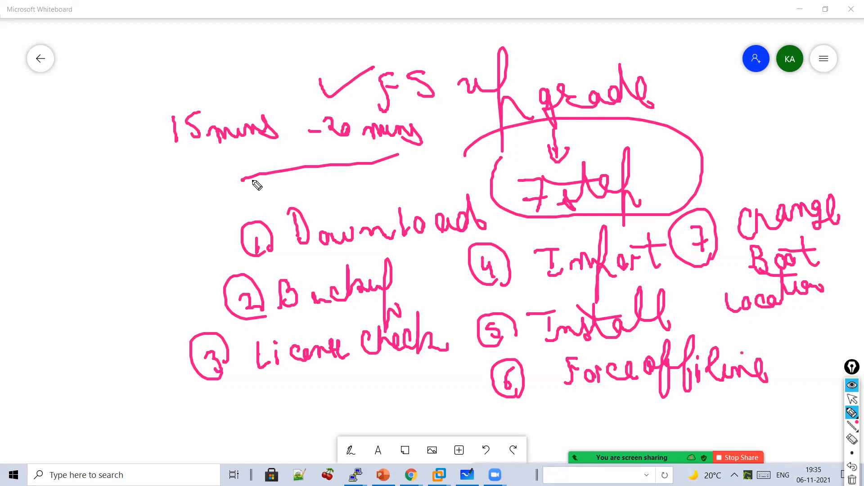
- Point an arrow at the estimate, loop around all notes, then erase the ink
drag(229, 49, 264, 113)
drag(246, 84, 266, 92)
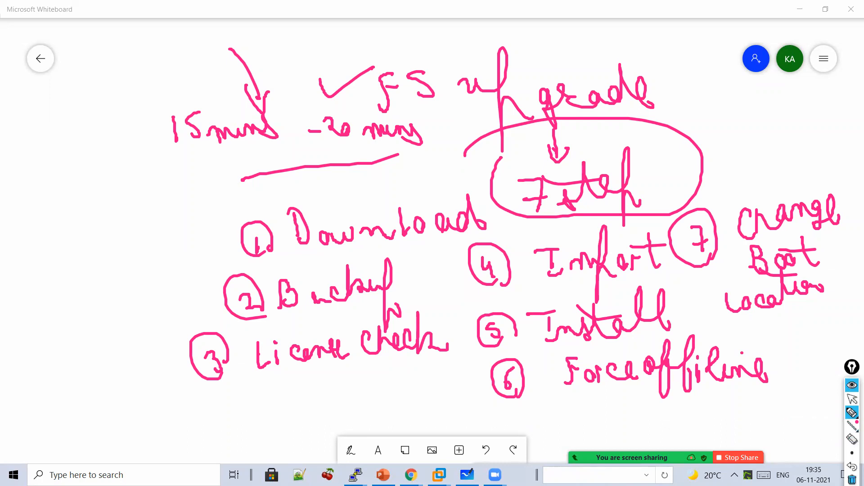
mouse_move(822, 384)
mouse_down()
mouse_move(766, 405)
mouse_move(194, 411)
mouse_move(247, 13)
mouse_move(797, 65)
mouse_move(836, 332)
mouse_move(832, 392)
mouse_up()
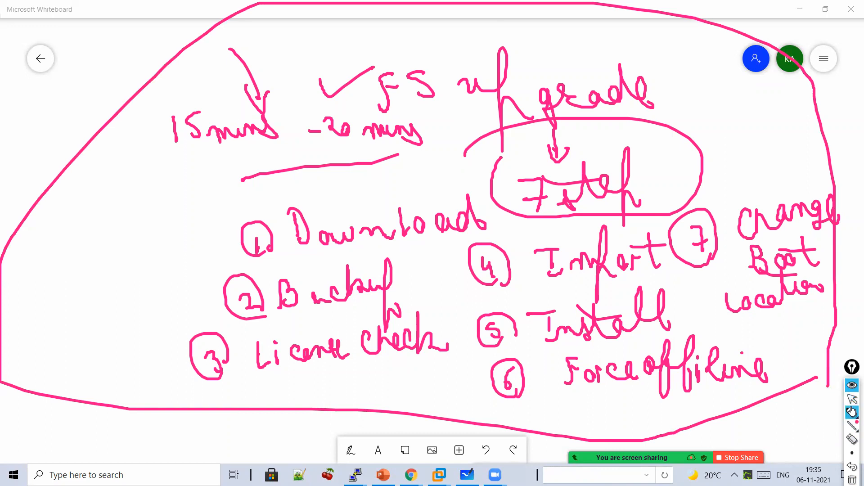
click(851, 362)
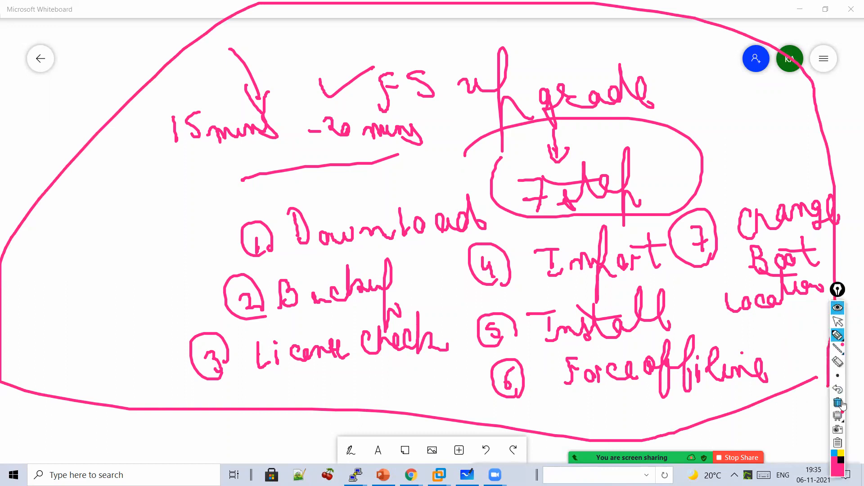
- Clear the whiteboard, write the 'F5 upgrade' heading and draw a branching bracket
click(837, 402)
drag(355, 100, 388, 72)
drag(372, 86, 409, 94)
mouse_move(454, 75)
mouse_down()
mouse_move(520, 103)
mouse_move(545, 81)
mouse_move(605, 102)
mouse_move(648, 90)
mouse_up()
mouse_move(516, 117)
mouse_down()
mouse_move(307, 148)
mouse_move(307, 188)
mouse_move(270, 227)
mouse_move(287, 214)
mouse_move(305, 219)
mouse_up()
- Label the branches 'F5 1' as Active and 'F5 2' as Standby
drag(346, 200, 354, 231)
mouse_move(265, 280)
mouse_down()
mouse_move(314, 285)
mouse_move(339, 272)
mouse_move(392, 271)
mouse_up()
mouse_move(519, 145)
mouse_down()
mouse_move(654, 175)
mouse_move(623, 208)
mouse_up()
mouse_move(668, 188)
mouse_down()
mouse_move(658, 207)
mouse_move(704, 210)
mouse_up()
mouse_move(626, 239)
mouse_down()
mouse_move(622, 251)
mouse_move(637, 253)
mouse_move(632, 279)
mouse_move(621, 278)
mouse_up()
mouse_move(648, 253)
mouse_down()
mouse_move(649, 285)
mouse_move(659, 264)
mouse_up()
mouse_move(675, 273)
mouse_down()
mouse_move(679, 285)
mouse_move(710, 280)
mouse_move(729, 253)
mouse_move(752, 274)
mouse_move(675, 309)
mouse_up()
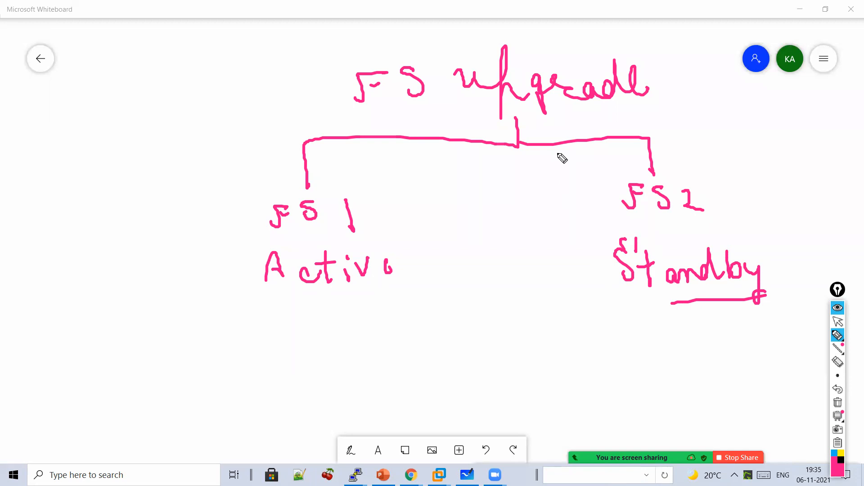
- Write underlined 'HA' with arrows to Active and Standby, and curve-link Active to Standby
mouse_move(468, 159)
mouse_down()
mouse_move(469, 190)
mouse_move(482, 195)
mouse_up()
mouse_move(488, 195)
mouse_down()
mouse_move(507, 187)
mouse_move(523, 196)
mouse_up()
drag(457, 209, 531, 204)
drag(452, 218, 408, 251)
mouse_move(417, 237)
mouse_down()
mouse_move(409, 266)
mouse_move(438, 259)
mouse_up()
mouse_move(480, 219)
mouse_down()
mouse_move(536, 257)
mouse_move(600, 243)
mouse_up()
mouse_move(589, 233)
mouse_down()
mouse_move(608, 252)
mouse_move(580, 274)
mouse_up()
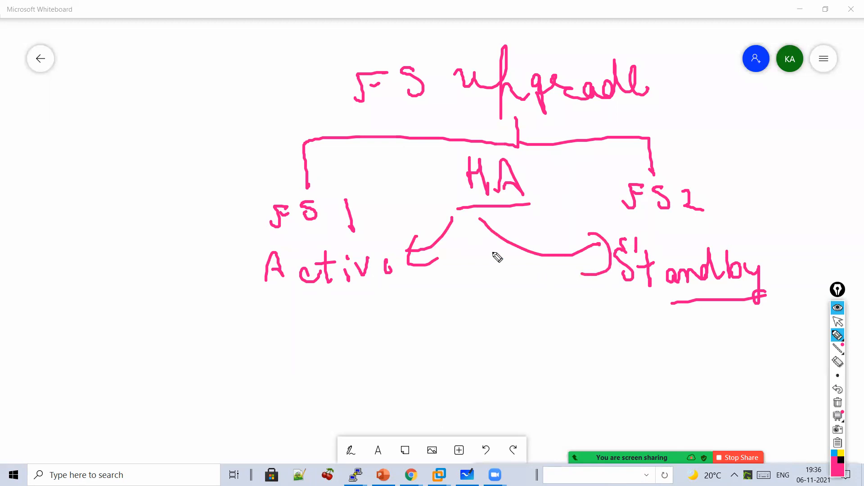
mouse_move(352, 295)
mouse_down()
mouse_move(360, 311)
mouse_move(599, 234)
mouse_move(591, 220)
mouse_move(604, 231)
mouse_up()
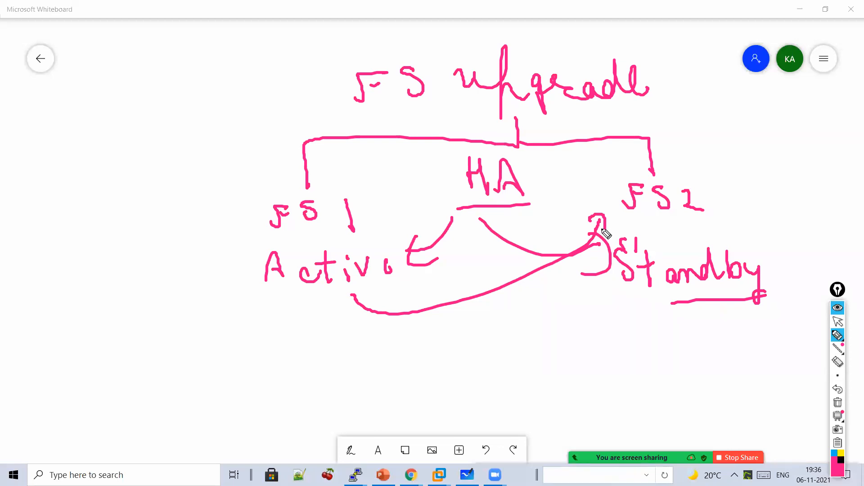
- Write the version path 12.1.3 → 13.1.4 in a thicker pen and underline 13.1.4
mouse_move(88, 114)
mouse_down()
mouse_move(110, 129)
mouse_move(153, 127)
mouse_up()
click(112, 122)
click(129, 122)
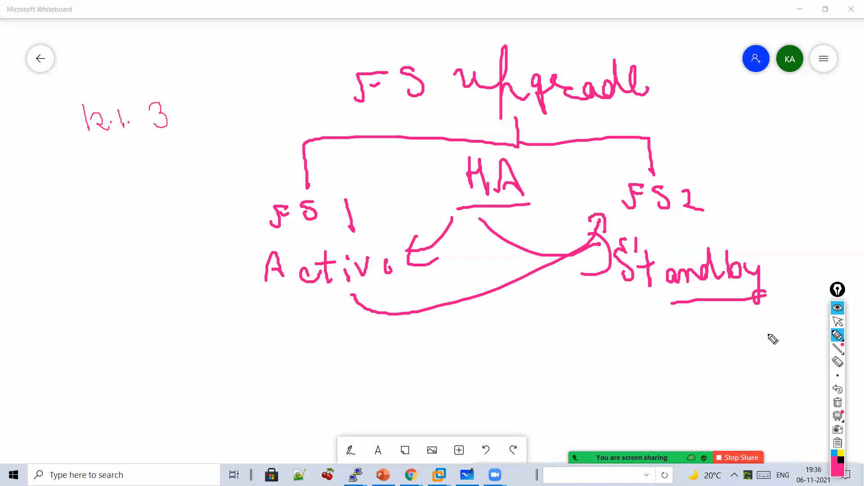
click(837, 375)
click(785, 379)
drag(113, 154, 141, 196)
drag(96, 213, 101, 239)
mouse_move(104, 221)
mouse_down()
mouse_move(125, 233)
mouse_move(118, 242)
mouse_move(176, 237)
mouse_up()
click(134, 241)
click(158, 241)
mouse_move(175, 220)
mouse_down()
mouse_move(182, 258)
mouse_move(103, 277)
mouse_up()
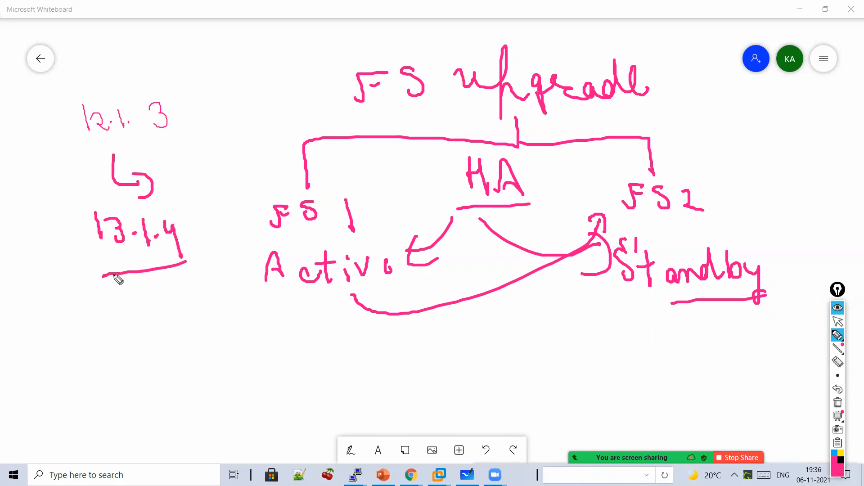
- Add a hook arrow with circled 1 and 2, a curved arrow, '(Active)' beside FS 2, and 'Standby' under Active
mouse_move(568, 296)
mouse_down()
mouse_move(622, 330)
mouse_move(671, 329)
mouse_up()
mouse_move(665, 308)
mouse_down()
mouse_move(658, 337)
mouse_move(679, 343)
mouse_up()
mouse_move(613, 359)
mouse_down()
mouse_move(632, 368)
mouse_move(630, 386)
mouse_up()
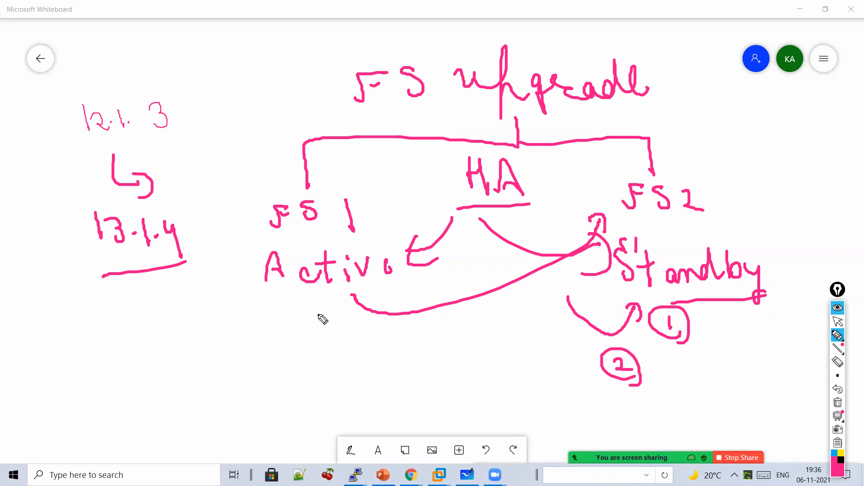
mouse_move(306, 300)
mouse_down()
mouse_move(530, 304)
mouse_move(556, 328)
mouse_up()
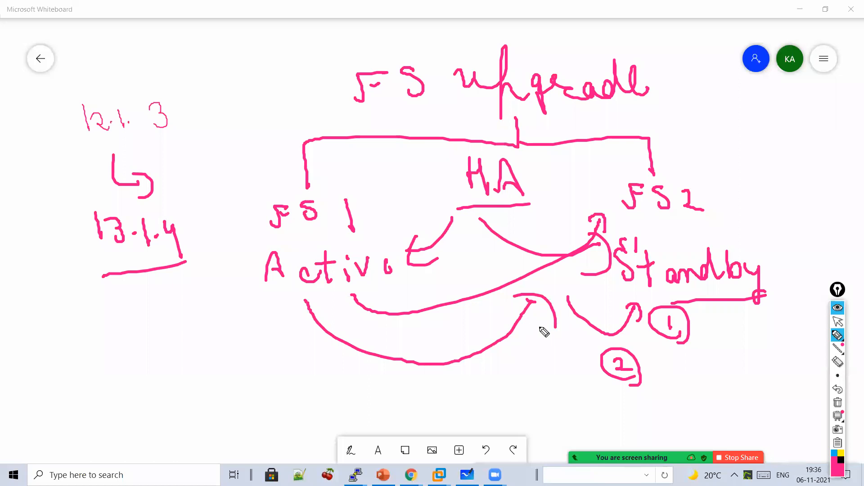
mouse_move(708, 218)
mouse_down()
mouse_move(768, 232)
mouse_move(806, 218)
mouse_move(813, 238)
mouse_up()
drag(233, 331, 250, 357)
mouse_move(257, 327)
mouse_down()
mouse_move(264, 361)
mouse_move(340, 359)
mouse_move(354, 378)
mouse_move(284, 391)
mouse_up()
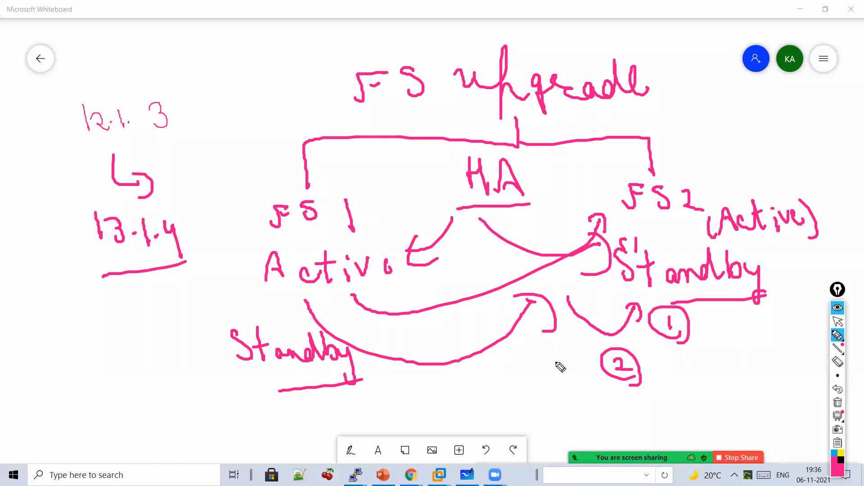
- Circle FS 2, arrow it back to FS 1, and write a circled 'Active 12' above FS 1
drag(700, 159, 715, 232)
mouse_move(737, 171)
mouse_down()
mouse_move(738, 223)
mouse_move(716, 163)
mouse_up()
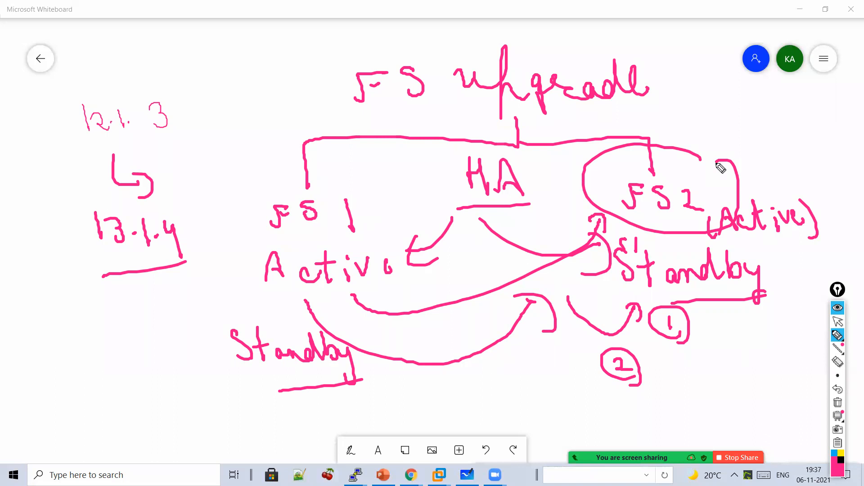
mouse_move(587, 184)
mouse_down()
mouse_move(418, 207)
mouse_move(378, 183)
mouse_up()
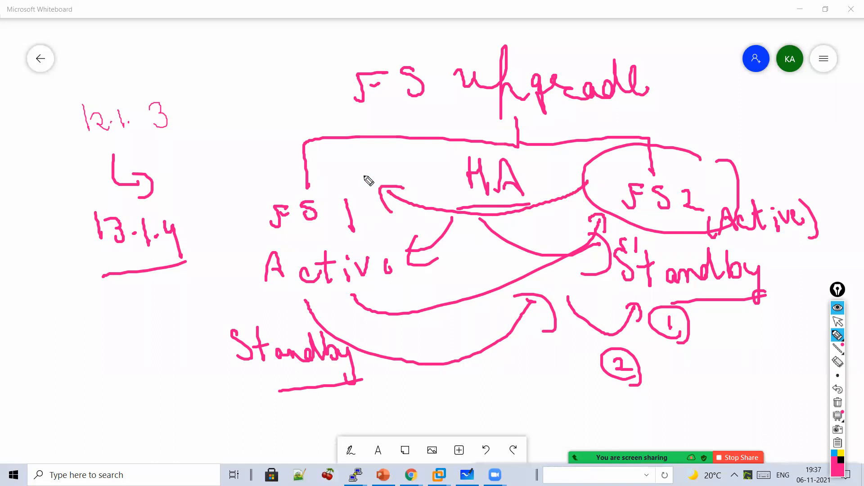
mouse_move(260, 157)
mouse_down()
mouse_move(310, 145)
mouse_move(305, 122)
mouse_move(323, 130)
mouse_move(345, 124)
mouse_up()
mouse_move(320, 168)
mouse_down()
mouse_move(324, 178)
mouse_move(352, 176)
mouse_move(357, 185)
mouse_up()
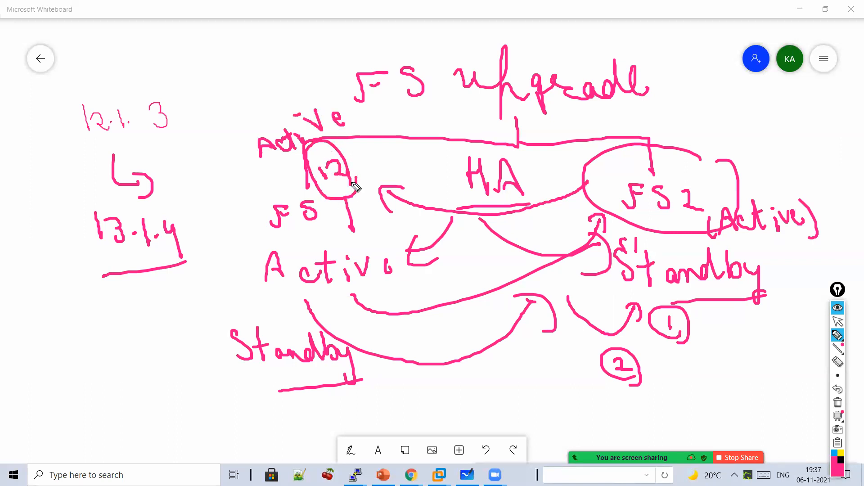
mouse_move(673, 125)
mouse_down()
mouse_move(682, 146)
mouse_move(688, 131)
mouse_up()
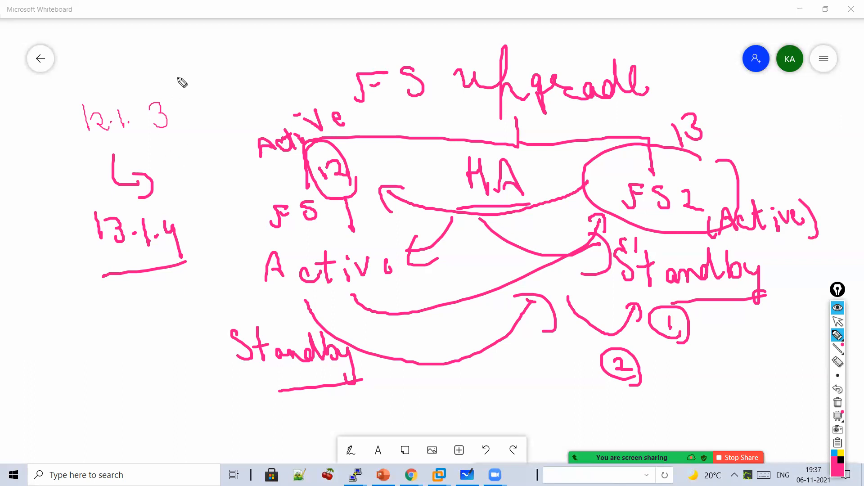
- Write 'Outage' at the top left and underline it
drag(187, 57, 227, 83)
drag(235, 53, 237, 82)
mouse_move(224, 68)
mouse_down()
mouse_move(249, 62)
mouse_move(286, 79)
mouse_up()
mouse_move(298, 65)
mouse_down()
mouse_move(294, 81)
mouse_move(312, 78)
mouse_up()
mouse_move(293, 83)
mouse_down()
mouse_move(315, 94)
mouse_move(219, 105)
mouse_up()
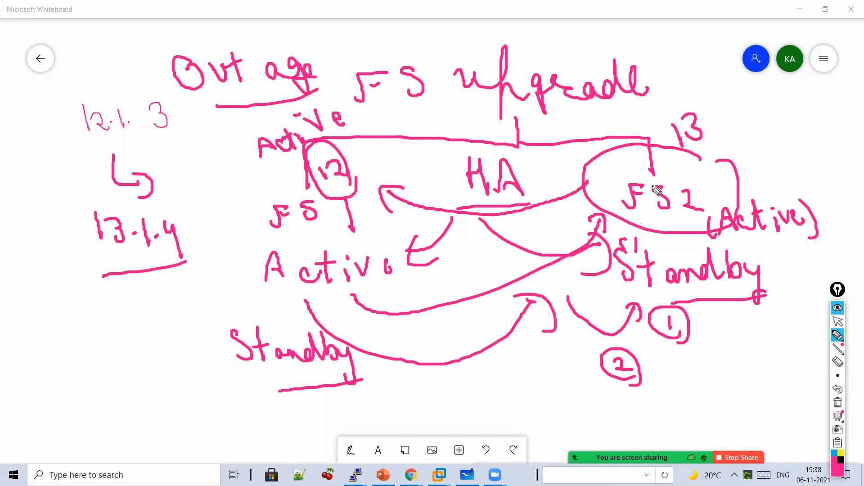
- Draw a curved arrow from above FS upgrade to 'Outage' and add a circled '1-2' note top left
mouse_move(587, 45)
mouse_down()
mouse_move(310, 66)
mouse_move(338, 83)
mouse_up()
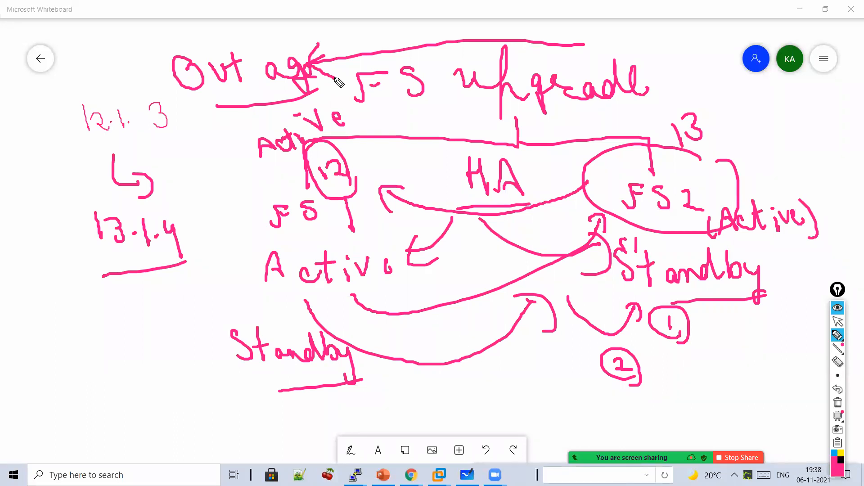
drag(109, 38, 116, 55)
mouse_move(118, 44)
mouse_down()
mouse_move(131, 40)
mouse_move(141, 52)
mouse_move(180, 38)
mouse_move(154, 55)
mouse_up()
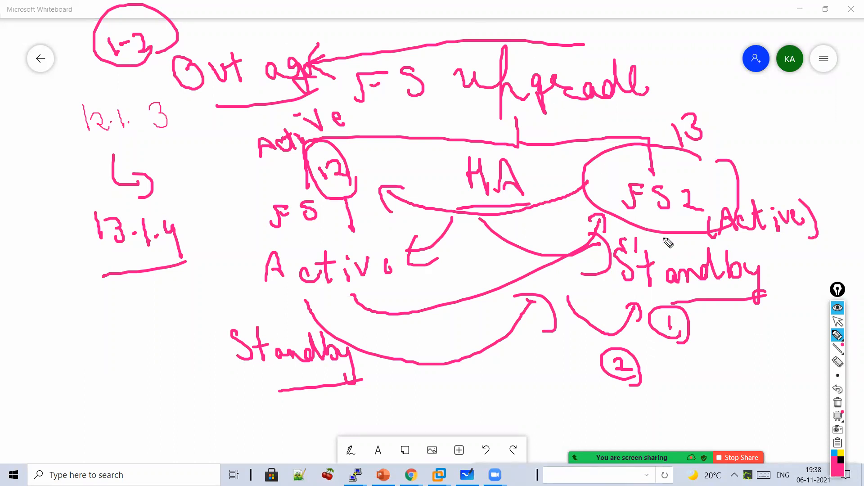
- Clear all ink and write 'Failover → HA'
click(837, 402)
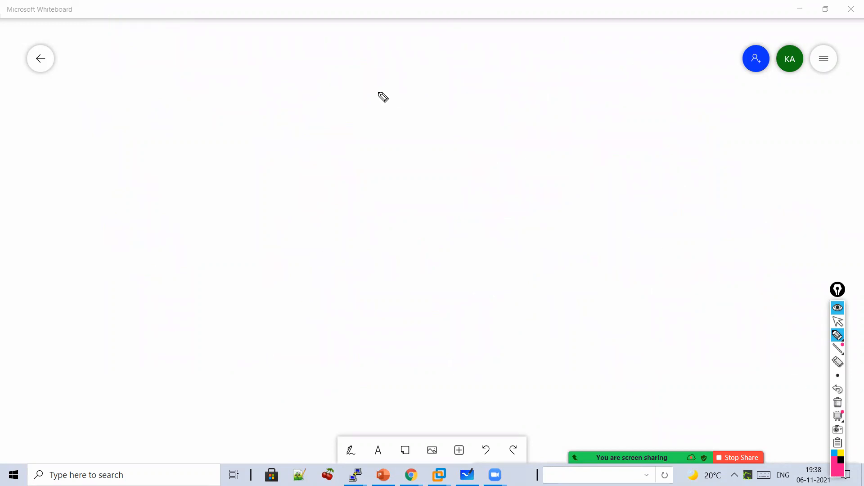
drag(324, 122, 344, 93)
drag(337, 104, 383, 118)
drag(382, 84, 382, 86)
mouse_move(396, 86)
mouse_down()
mouse_move(401, 115)
mouse_move(436, 101)
mouse_up()
mouse_move(440, 108)
mouse_down()
mouse_move(451, 114)
mouse_move(463, 95)
mouse_up()
drag(412, 128, 509, 121)
drag(537, 93, 540, 123)
mouse_move(539, 108)
mouse_down()
mouse_move(583, 129)
mouse_move(578, 107)
mouse_up()
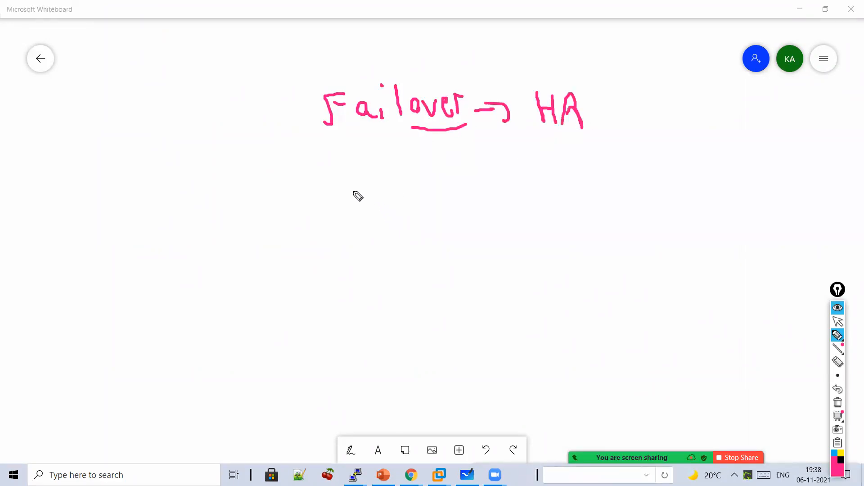
- Write 12 → 13 with an arc back, then 'Restore' and 'Boot' with an arrow to the old image
mouse_move(354, 187)
mouse_down()
mouse_move(354, 210)
mouse_move(396, 215)
mouse_move(415, 204)
mouse_move(456, 220)
mouse_up()
drag(489, 191, 495, 219)
mouse_move(502, 195)
mouse_down()
mouse_move(509, 223)
mouse_move(499, 244)
mouse_move(441, 272)
mouse_move(378, 241)
mouse_move(395, 243)
mouse_up()
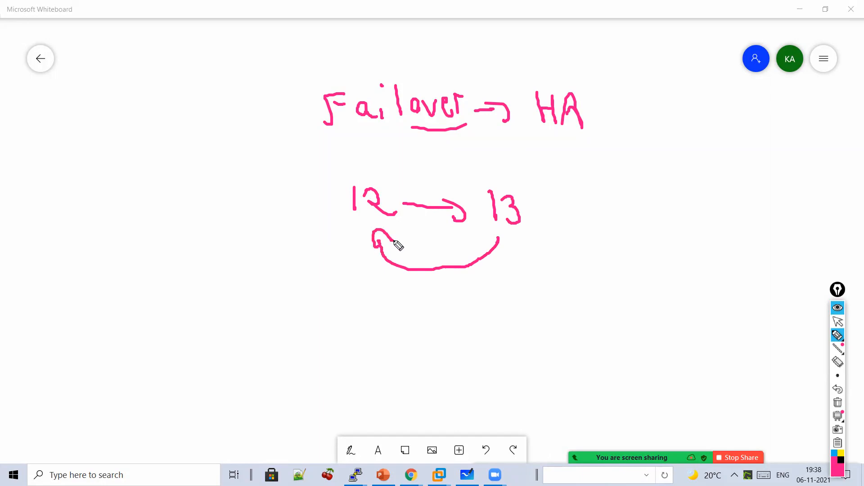
mouse_move(410, 304)
mouse_down()
mouse_move(430, 313)
mouse_move(508, 297)
mouse_move(554, 309)
mouse_move(606, 301)
mouse_move(642, 283)
mouse_move(690, 299)
mouse_move(707, 283)
mouse_move(711, 301)
mouse_up()
drag(712, 283, 690, 282)
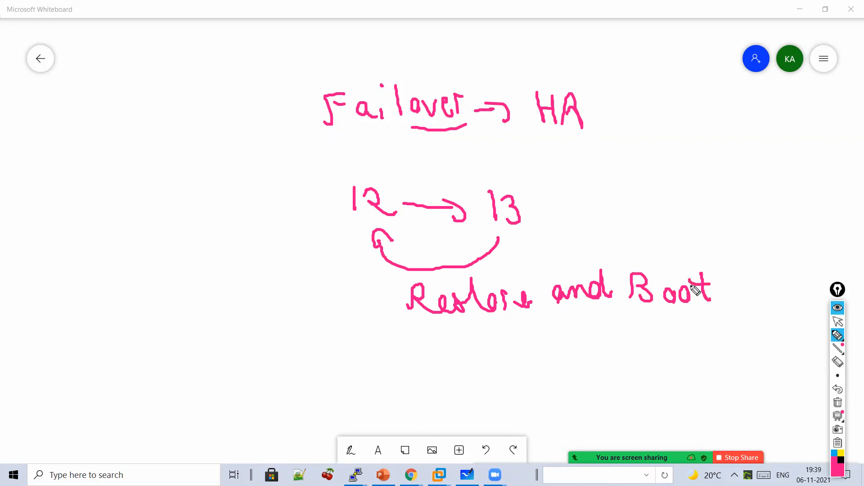
mouse_move(621, 315)
mouse_down()
mouse_move(608, 347)
mouse_move(594, 347)
mouse_move(568, 381)
mouse_move(591, 360)
mouse_move(617, 358)
mouse_move(650, 362)
mouse_move(667, 378)
mouse_move(713, 373)
mouse_move(734, 400)
mouse_move(623, 414)
mouse_up()
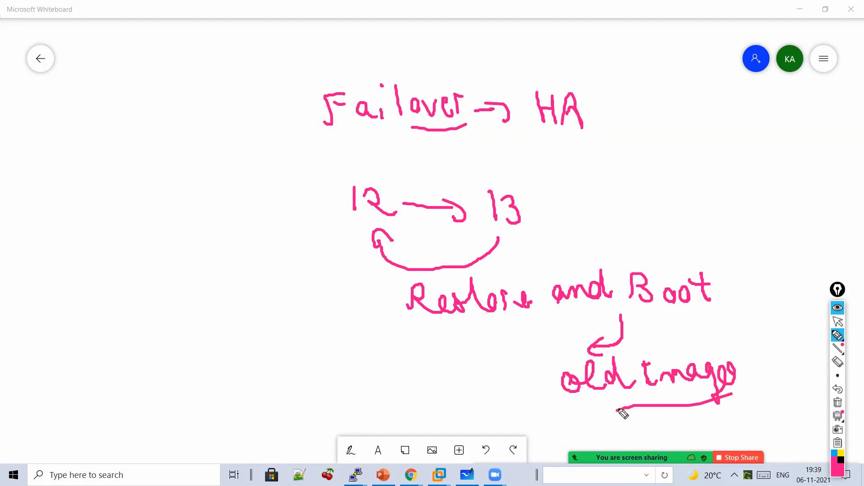
- Check the BIG-IP upload page in Chrome, clear its ink, and return to Whiteboard
click(838, 321)
mouse_move(411, 475)
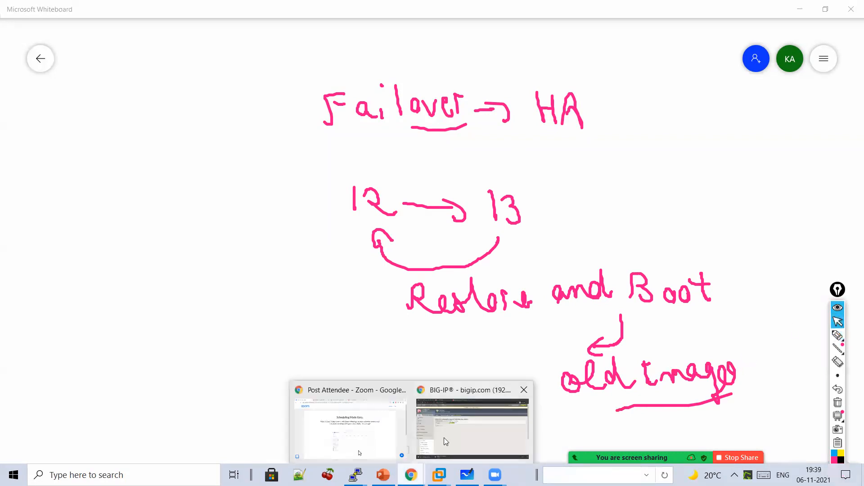
click(443, 437)
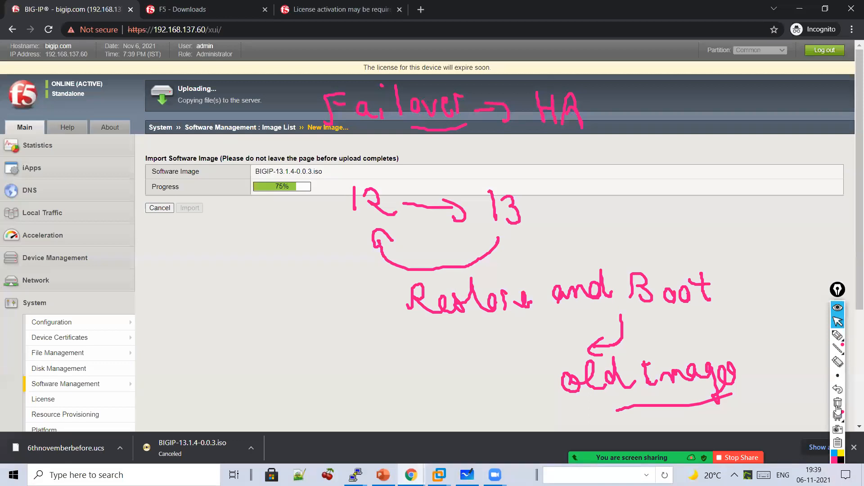
click(838, 403)
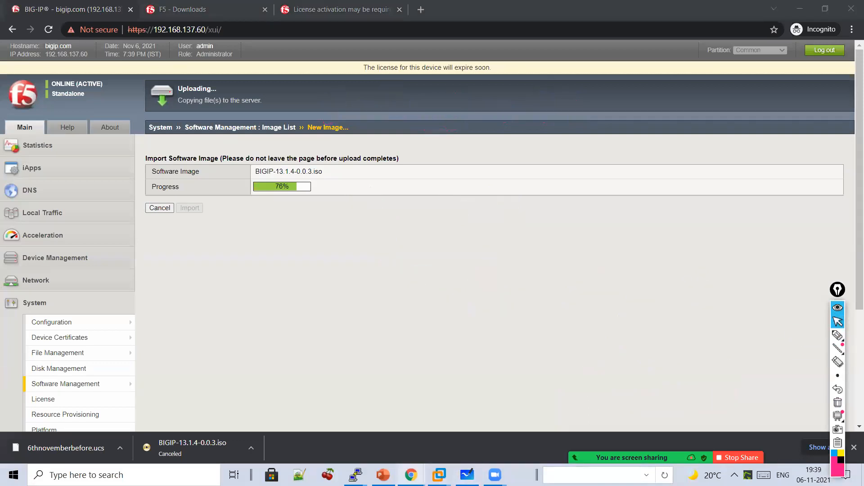
click(468, 475)
- Write the heading 'FS Upgrade' with the pen
click(835, 336)
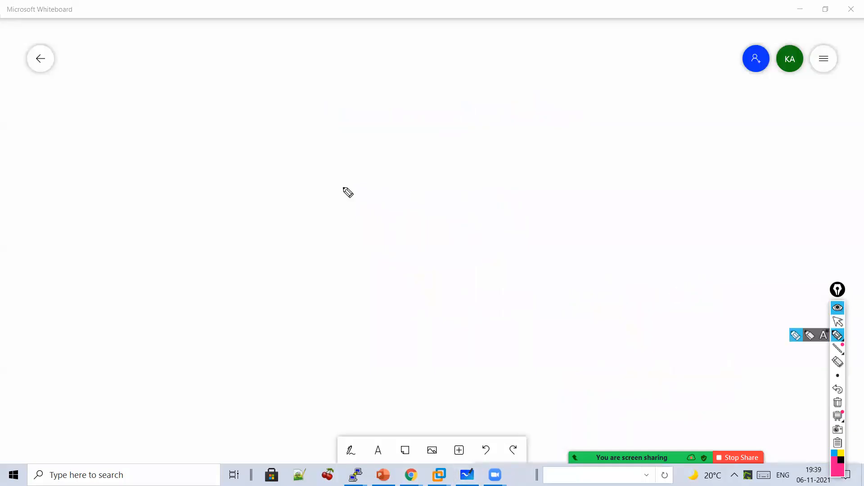
drag(353, 120, 378, 103)
mouse_move(404, 94)
mouse_down()
mouse_move(407, 114)
mouse_move(398, 120)
mouse_up()
drag(441, 95, 506, 144)
mouse_move(519, 114)
mouse_down()
mouse_move(631, 120)
mouse_move(668, 100)
mouse_move(467, 149)
mouse_move(478, 184)
mouse_move(485, 180)
mouse_up()
- List items 1 Backup, 2 Active-Standby, and 3 Failover beneath the heading
mouse_move(457, 212)
mouse_down()
mouse_move(498, 222)
mouse_move(489, 234)
mouse_up()
mouse_move(514, 219)
mouse_down()
mouse_move(559, 230)
mouse_move(592, 208)
mouse_move(615, 247)
mouse_move(633, 228)
mouse_up()
mouse_move(411, 271)
mouse_down()
mouse_move(407, 284)
mouse_move(504, 284)
mouse_move(519, 265)
mouse_move(585, 275)
mouse_up()
mouse_move(623, 281)
mouse_down()
mouse_move(652, 268)
mouse_move(687, 278)
mouse_move(742, 273)
mouse_move(752, 305)
mouse_up()
mouse_move(740, 195)
mouse_down()
mouse_move(738, 245)
mouse_move(750, 245)
mouse_up()
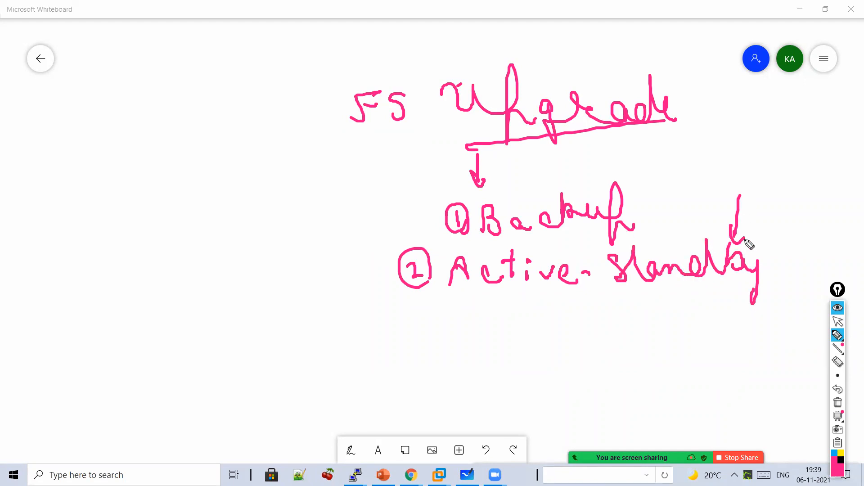
mouse_move(457, 347)
mouse_down()
mouse_move(471, 359)
mouse_move(544, 351)
mouse_move(559, 360)
mouse_move(649, 312)
mouse_up()
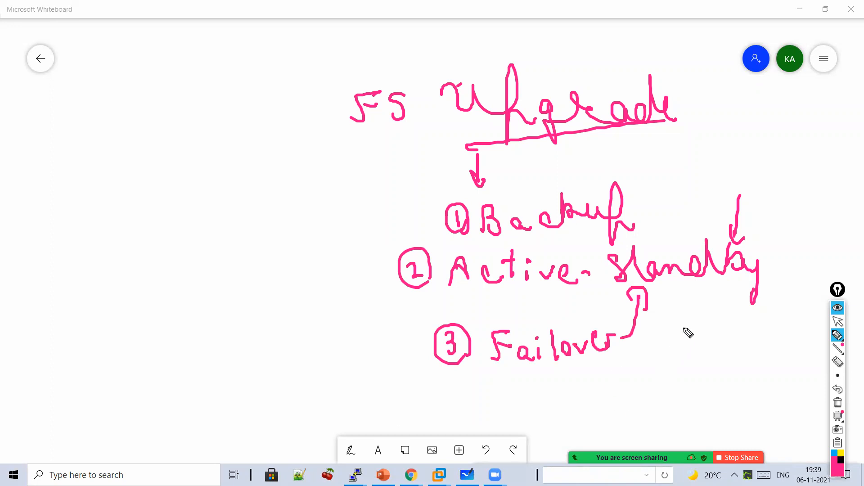
- Add items 4 'UCS vs SCF', 5 'UCS use case', and 6 'License Reactivation' on the left
mouse_move(128, 223)
mouse_down()
mouse_move(133, 241)
mouse_move(172, 234)
mouse_move(185, 218)
mouse_move(243, 216)
mouse_move(276, 201)
mouse_move(286, 225)
mouse_move(351, 193)
mouse_move(350, 208)
mouse_up()
mouse_move(108, 292)
mouse_down()
mouse_move(118, 290)
mouse_move(109, 309)
mouse_up()
mouse_move(126, 315)
mouse_down()
mouse_move(138, 297)
mouse_move(125, 312)
mouse_up()
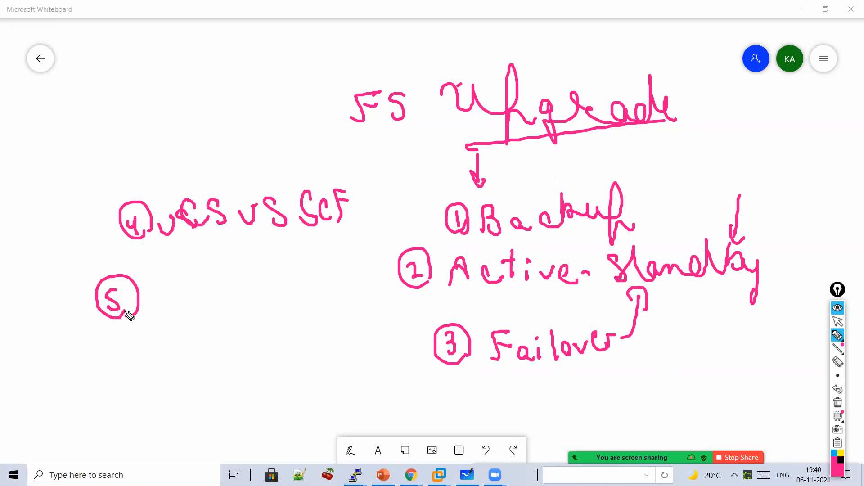
drag(157, 272, 176, 273)
mouse_move(208, 270)
mouse_down()
mouse_move(203, 295)
mouse_move(209, 291)
mouse_up()
drag(231, 270, 221, 293)
mouse_move(277, 284)
mouse_down()
mouse_move(284, 275)
mouse_move(322, 288)
mouse_move(355, 284)
mouse_up()
mouse_move(288, 314)
mouse_down()
mouse_move(297, 334)
mouse_move(321, 319)
mouse_move(332, 335)
mouse_move(346, 321)
mouse_move(357, 322)
mouse_up()
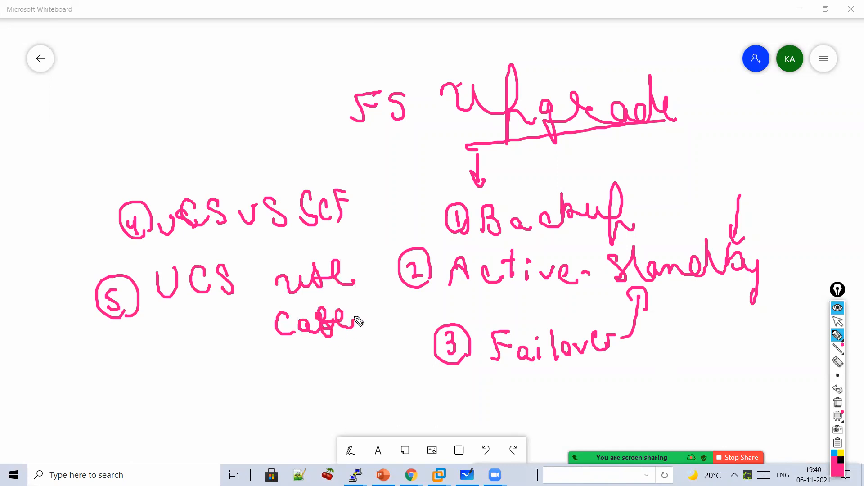
mouse_move(164, 348)
mouse_down()
mouse_move(166, 372)
mouse_move(208, 364)
mouse_move(220, 374)
mouse_up()
mouse_move(221, 367)
mouse_down()
mouse_move(221, 375)
mouse_move(363, 360)
mouse_move(380, 343)
mouse_move(402, 375)
mouse_up()
mouse_move(336, 391)
mouse_down()
mouse_move(385, 397)
mouse_move(310, 373)
mouse_up()
- Wipe the board and write 'Image → FS → Stored → /shared/images', underlined
click(838, 402)
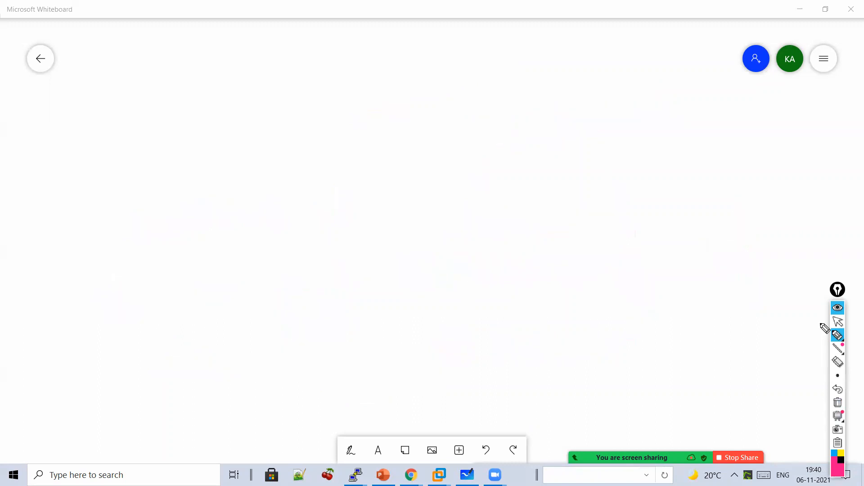
mouse_move(838, 336)
mouse_move(370, 67)
mouse_down()
mouse_move(370, 96)
mouse_move(379, 68)
mouse_up()
mouse_move(369, 97)
mouse_down()
mouse_move(459, 81)
mouse_move(461, 135)
mouse_move(484, 110)
mouse_move(521, 106)
mouse_move(548, 85)
mouse_move(563, 144)
mouse_move(558, 187)
mouse_move(575, 174)
mouse_move(616, 171)
mouse_move(508, 228)
mouse_move(492, 262)
mouse_move(500, 274)
mouse_move(515, 285)
mouse_move(675, 266)
mouse_move(683, 292)
mouse_move(714, 289)
mouse_move(543, 312)
mouse_up()
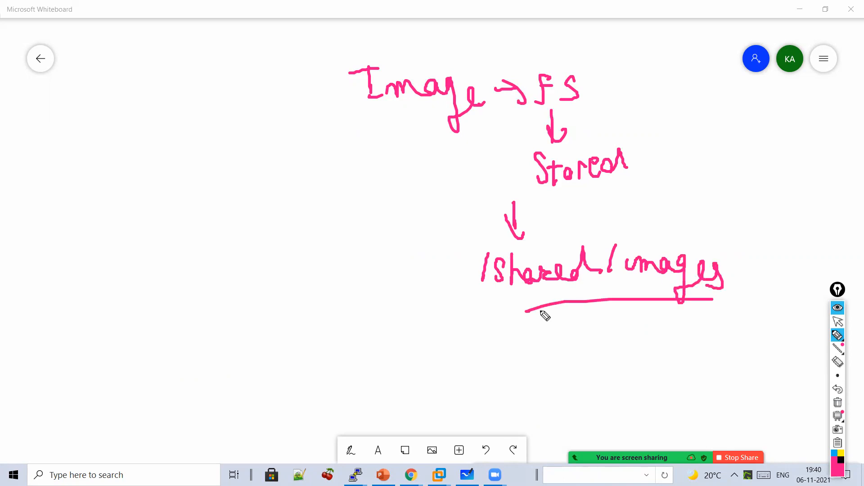
click(838, 322)
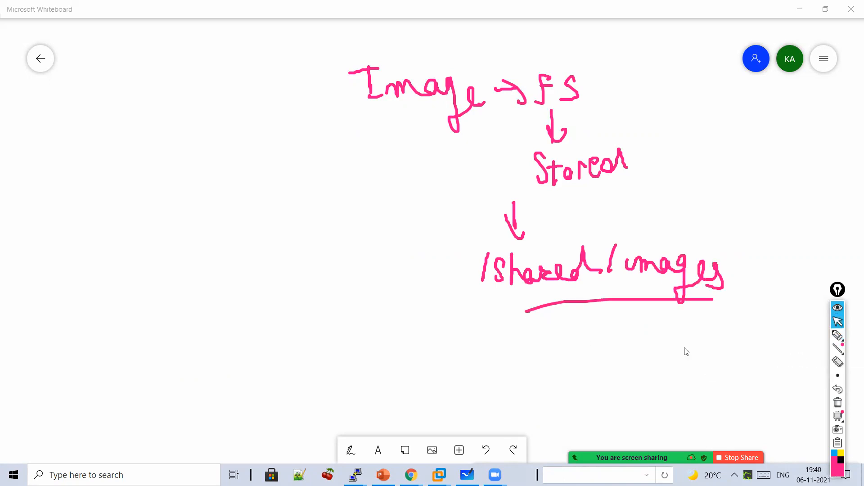
- In the bigip PuTTY session, clear drawings, drop the pending command, and switch from tmsh to bash
mouse_move(355, 475)
click(405, 421)
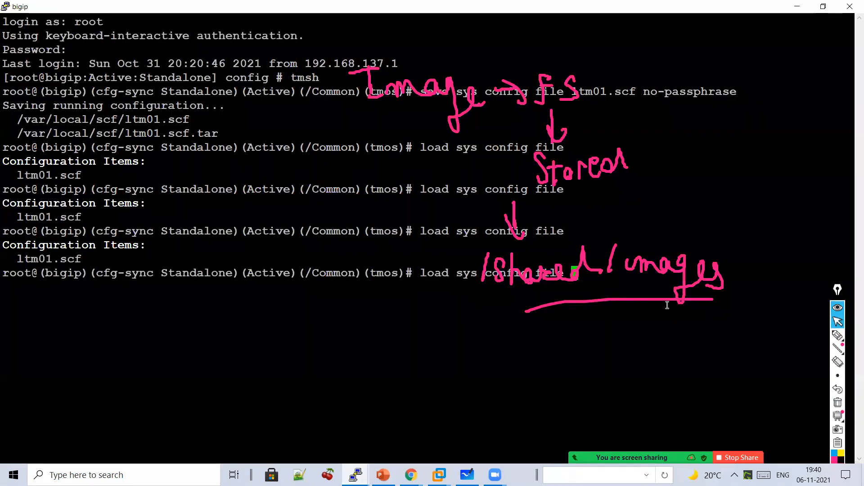
click(839, 404)
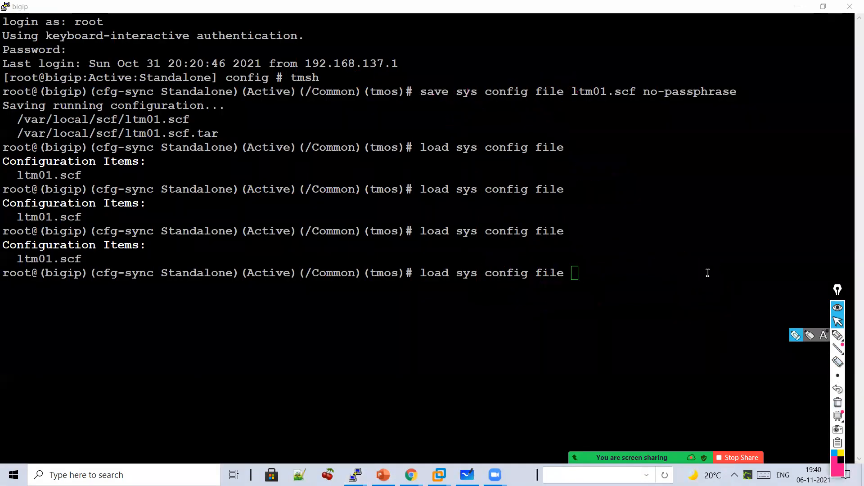
key(BackSpace)
key(BackSpace)
key(BackSpace)
key(BackSpace)
key(BackSpace)
key(BackSpace)
key(BackSpace)
key(BackSpace)
key(BackSpace)
key(BackSpace)
key(BackSpace)
key(BackSpace)
key(BackSpace)
key(BackSpace)
key(BackSpace)
key(BackSpace)
key(BackSpace)
key(BackSpace)
key(BackSpace)
key(BackSpace)
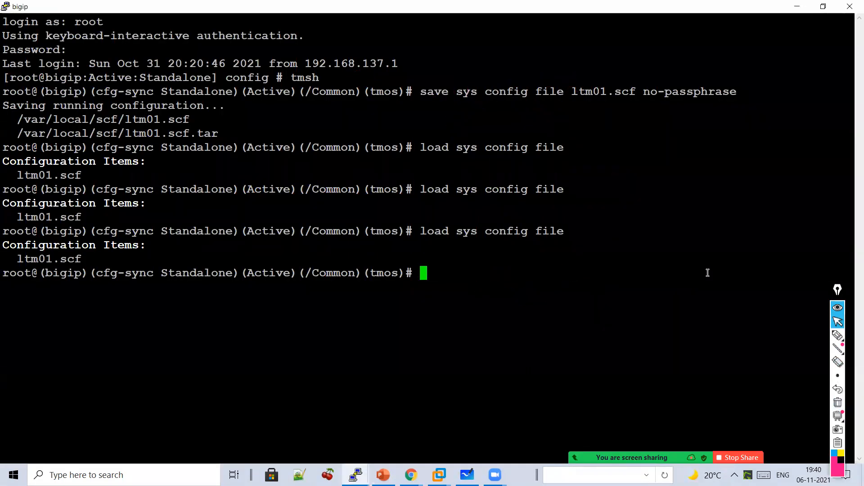
text(bash)
key(Return)
- Change to /shared, list it with ls, and point out the images folder
text(cd /sha)
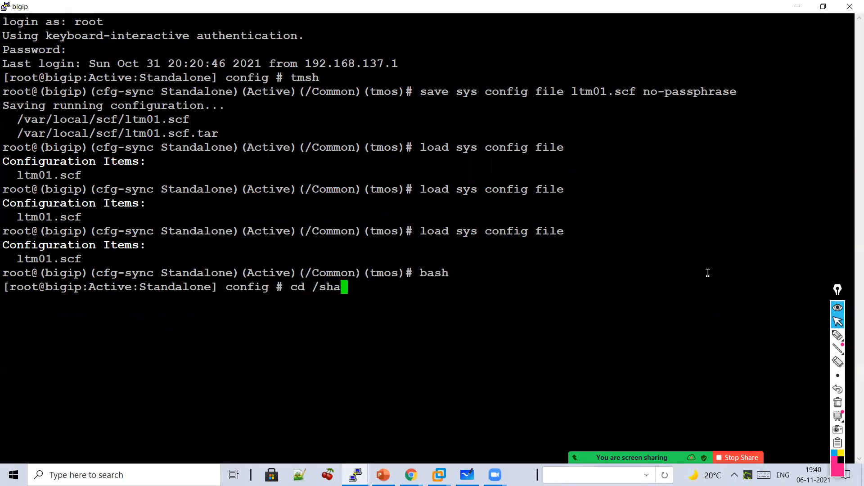
key(Tab)
key(Return)
text(cd /im)
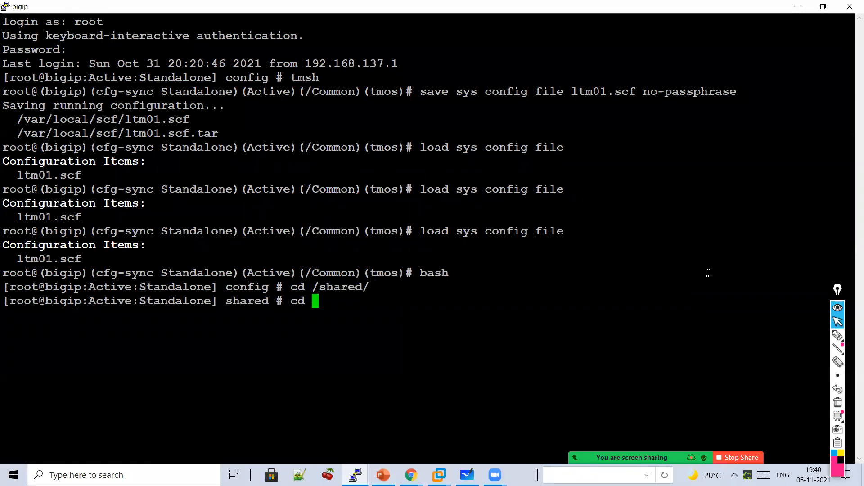
key(BackSpace)
key(BackSpace)
key(BackSpace)
key(BackSpace)
key(BackSpace)
key(BackSpace)
text(ls)
key(Return)
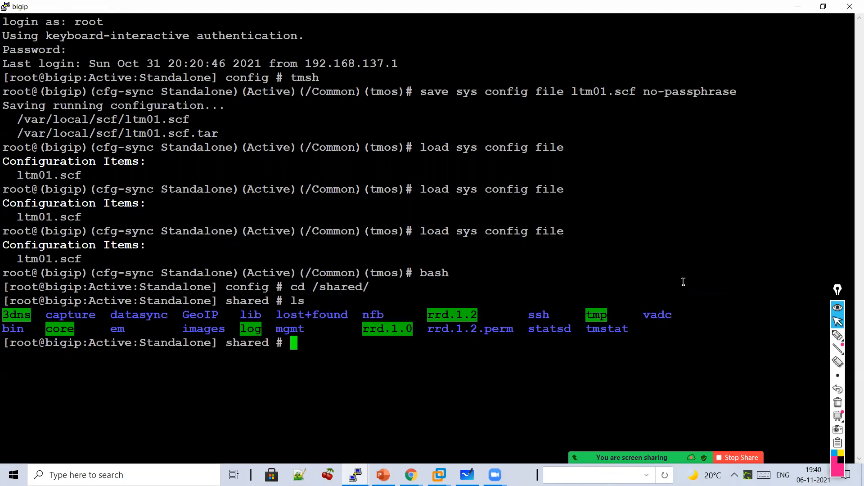
double_click(214, 330)
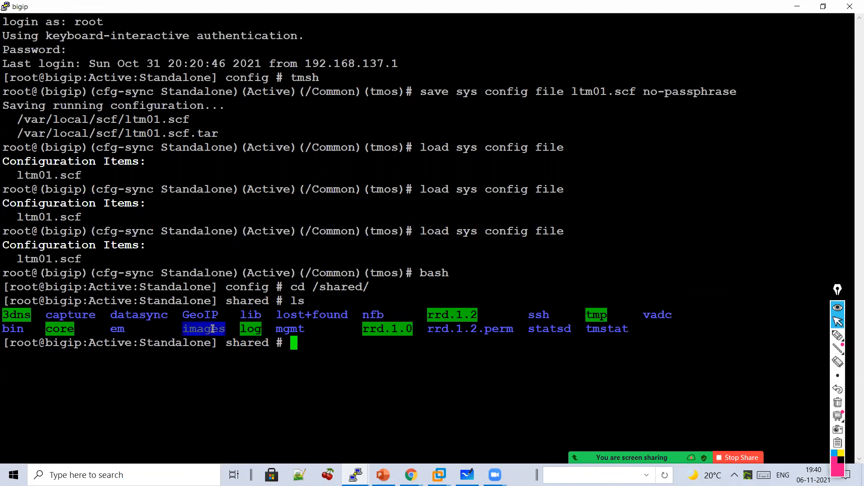
click(358, 342)
- Enter images and run ls -l, highlighting the uploading upload_6196521708572130783.dat file
text(cd i)
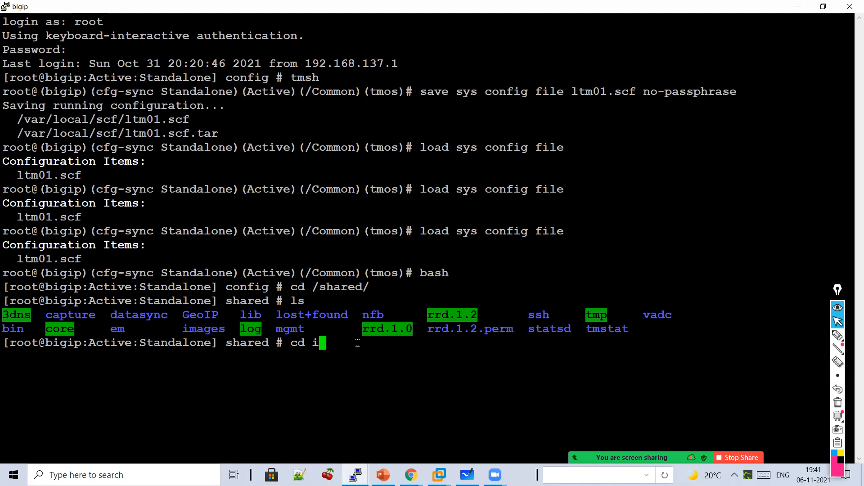
text(mages)
key(Return)
text(ls -l)
key(Return)
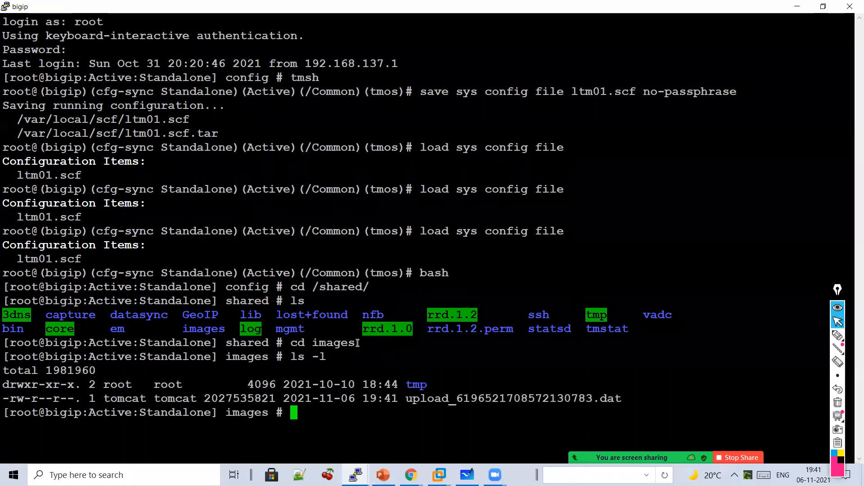
drag(637, 395, 113, 364)
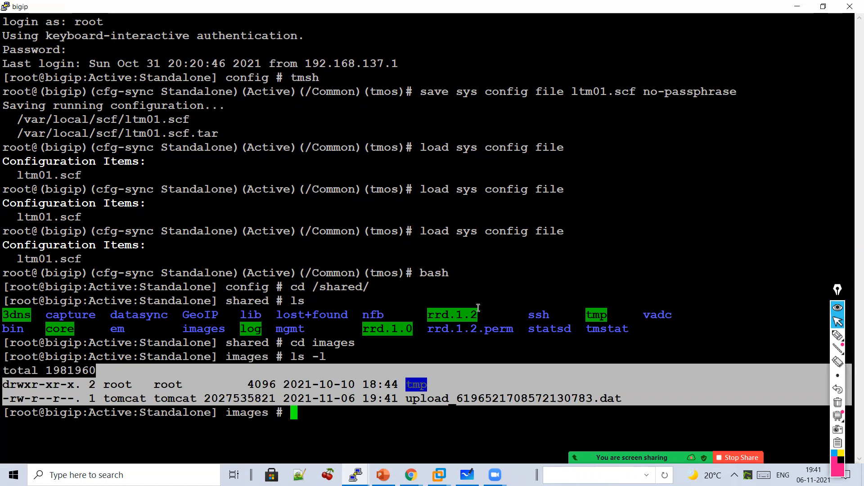
click(495, 305)
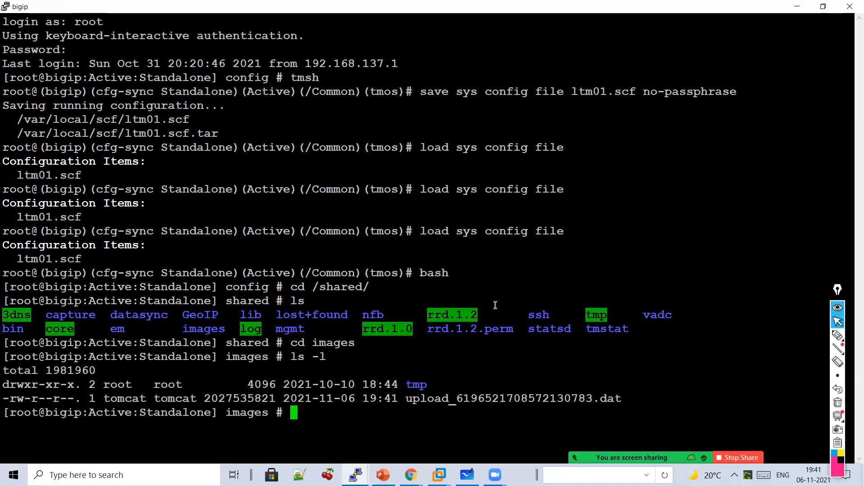
click(837, 335)
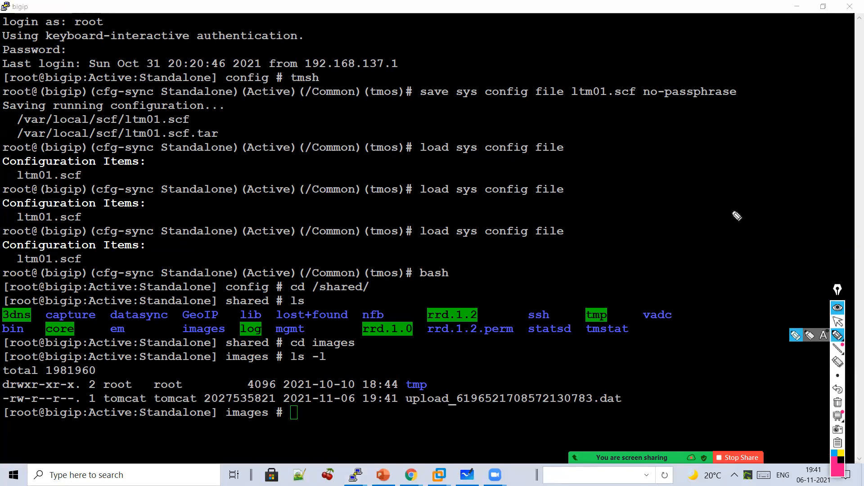
- Handwrite /shared/images beside the listing, then replace it with 'CLI' and a downward arrow
mouse_move(620, 133)
mouse_down()
mouse_move(615, 167)
mouse_move(631, 170)
mouse_up()
mouse_move(653, 133)
mouse_down()
mouse_move(665, 171)
mouse_move(739, 166)
mouse_move(760, 143)
mouse_up()
mouse_move(631, 204)
mouse_down()
mouse_move(623, 237)
mouse_move(658, 218)
mouse_move(714, 238)
mouse_move(749, 238)
mouse_move(761, 225)
mouse_move(745, 255)
mouse_up()
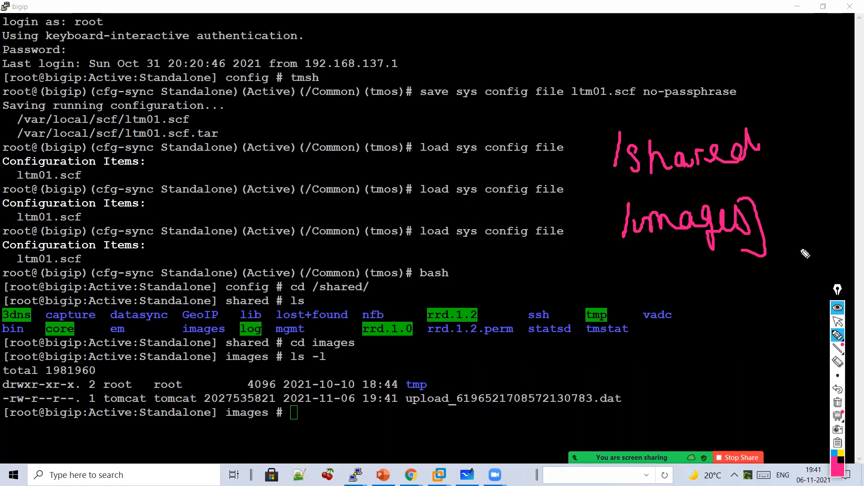
click(838, 402)
mouse_move(661, 121)
mouse_down()
mouse_move(671, 135)
mouse_move(698, 127)
mouse_move(689, 182)
mouse_move(705, 181)
mouse_up()
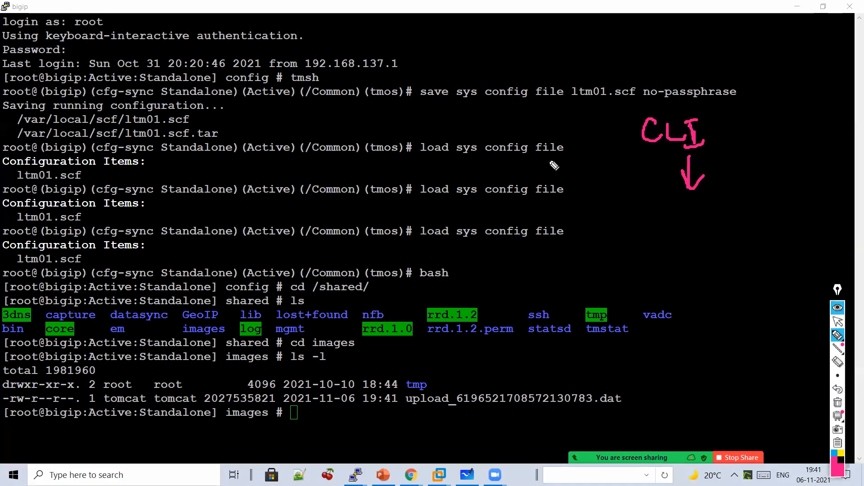
click(839, 321)
- On the BIG-IP Image List, erase the CLI note, bracket Available Images, and underline HD1.1
mouse_move(410, 475)
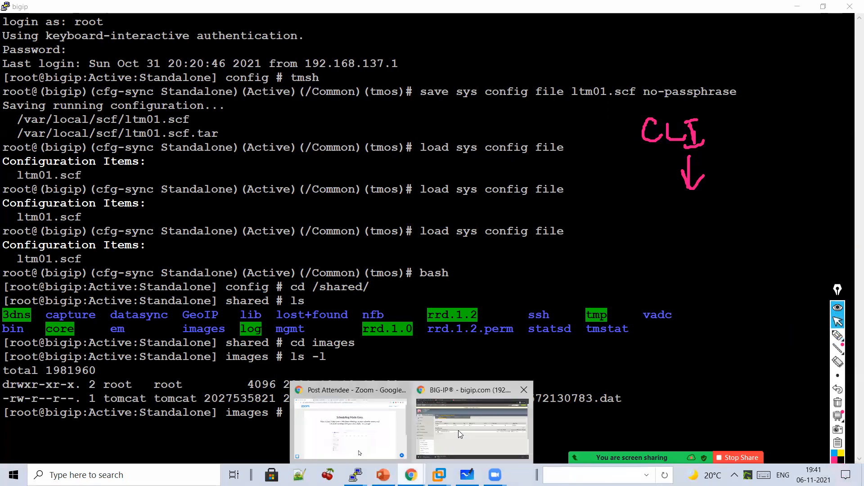
click(473, 428)
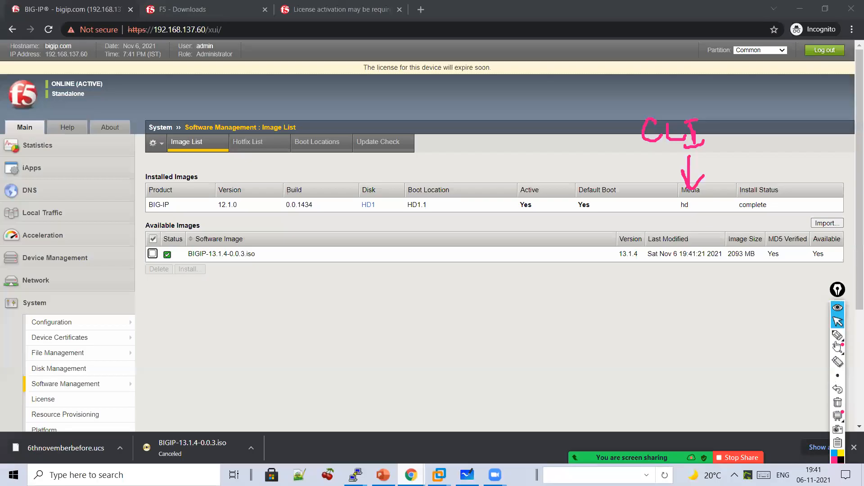
click(838, 342)
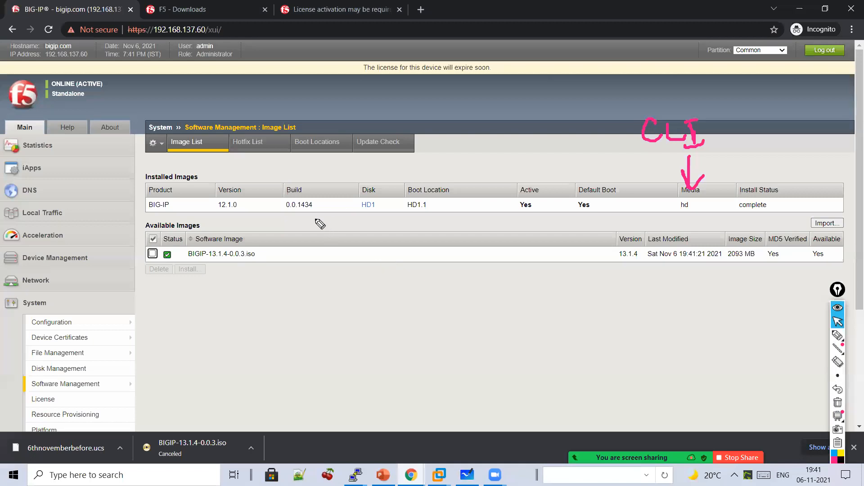
drag(317, 220, 313, 284)
mouse_move(365, 154)
mouse_down()
mouse_move(366, 165)
mouse_move(374, 157)
mouse_up()
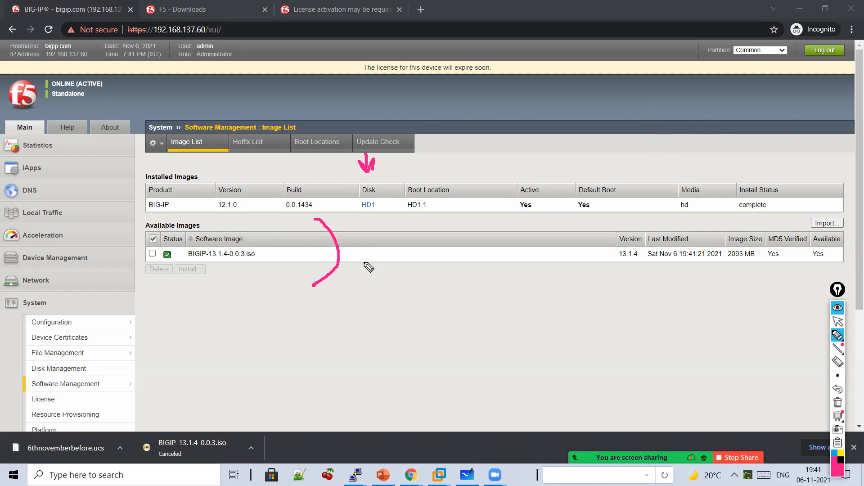
drag(395, 219, 427, 220)
- Write 'F5 ⇒ HD1.1, 1.2, 1.3' below the image list
mouse_move(421, 261)
mouse_down()
mouse_move(414, 274)
mouse_move(430, 256)
mouse_move(438, 275)
mouse_move(473, 268)
mouse_move(496, 282)
mouse_move(507, 270)
mouse_up()
mouse_move(506, 260)
mouse_down()
mouse_move(507, 283)
mouse_move(522, 281)
mouse_move(524, 292)
mouse_up()
click(561, 280)
mouse_move(550, 265)
mouse_down()
mouse_move(550, 285)
mouse_move(575, 284)
mouse_move(557, 322)
mouse_move(590, 329)
mouse_move(566, 357)
mouse_move(591, 363)
mouse_up()
click(563, 316)
click(572, 350)
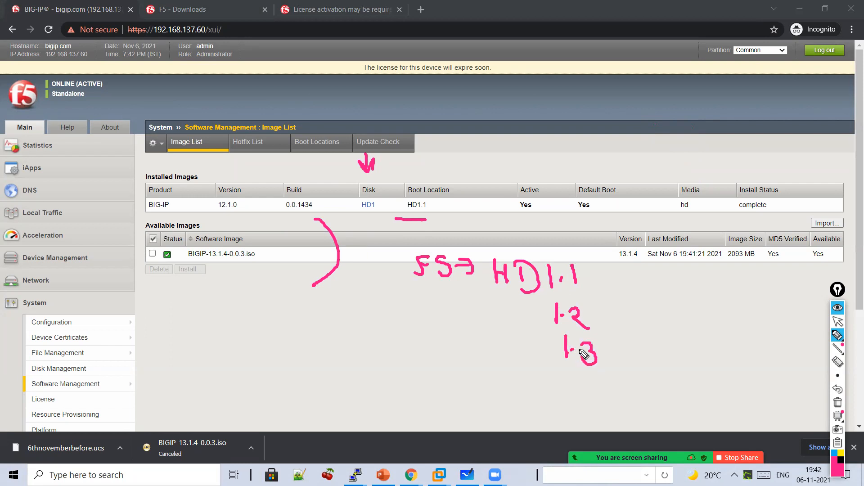
- Circle the HD1 disk entry and add arrows and brackets linking it to boot locations 1.2 and 1.3
mouse_move(385, 210)
mouse_down()
mouse_move(372, 175)
mouse_move(382, 213)
mouse_move(468, 311)
mouse_move(467, 340)
mouse_move(511, 343)
mouse_up()
mouse_move(449, 345)
mouse_down()
mouse_move(515, 386)
mouse_move(516, 400)
mouse_up()
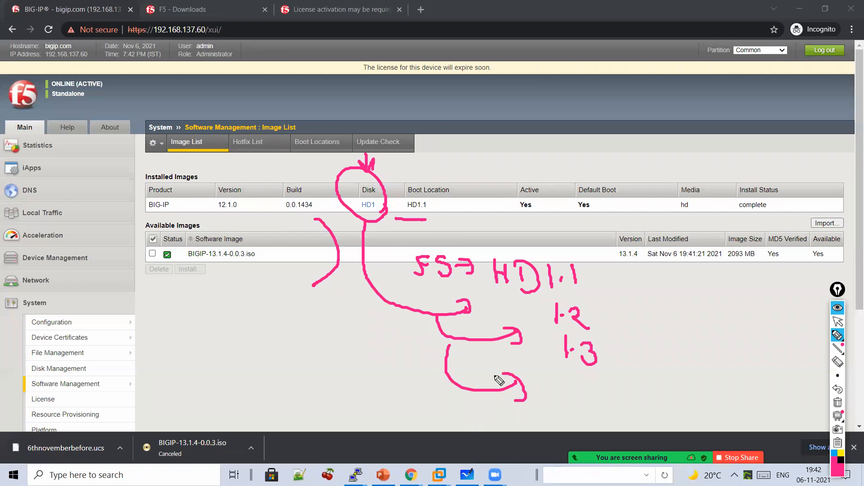
mouse_move(632, 289)
mouse_down()
mouse_move(610, 310)
mouse_move(626, 325)
mouse_up()
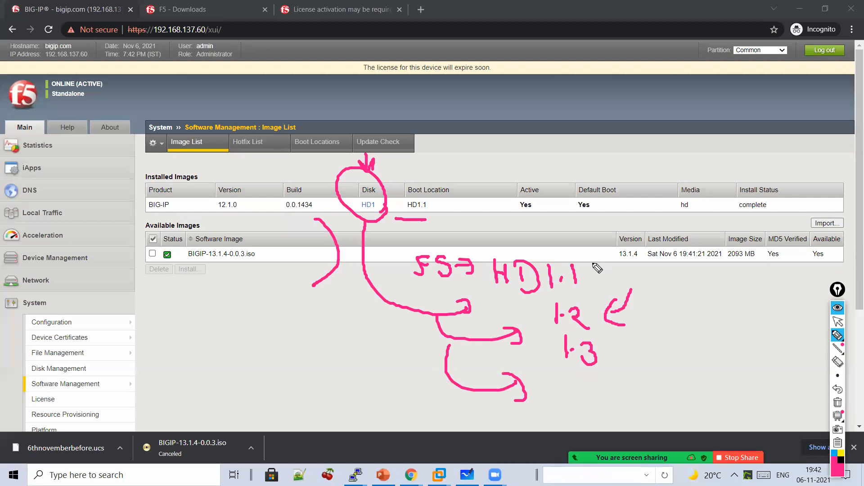
drag(469, 171, 478, 217)
mouse_move(597, 223)
mouse_down()
mouse_move(554, 225)
mouse_move(566, 225)
mouse_up()
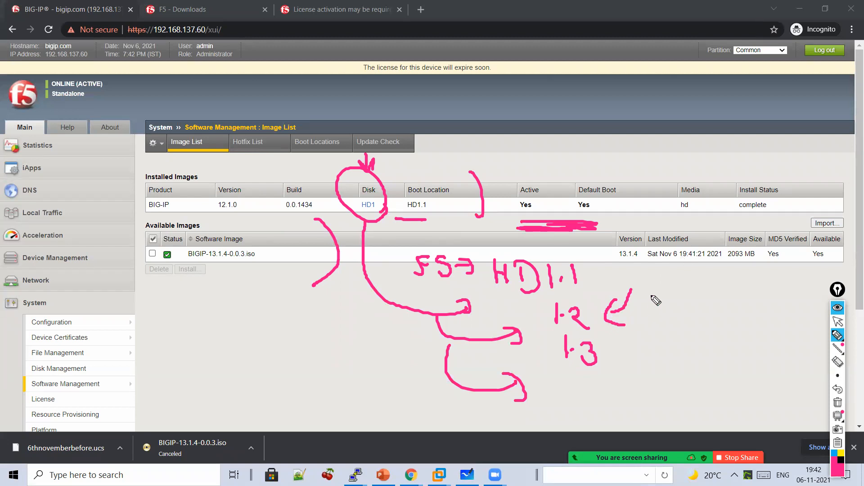
mouse_move(594, 261)
mouse_down()
mouse_move(617, 339)
mouse_move(605, 358)
mouse_up()
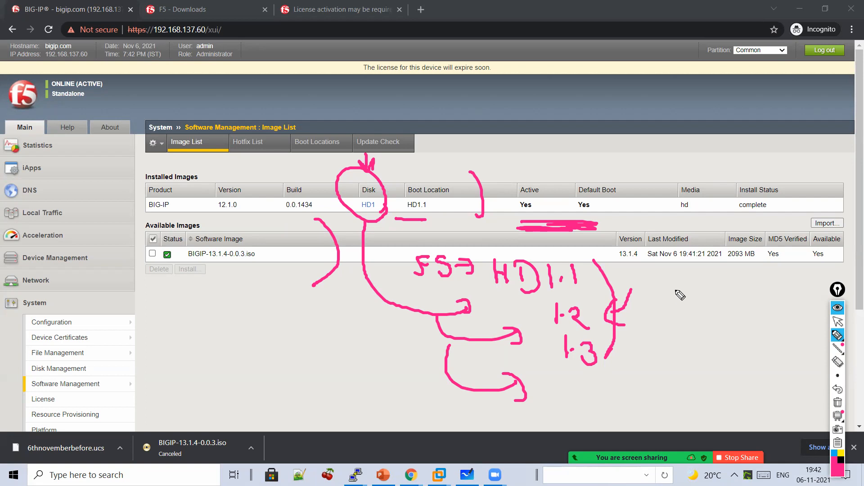
- Point an arrow at the Default Boot column, clear the ink, and sketch a curve beside Build
drag(601, 134, 600, 177)
mouse_move(582, 154)
mouse_down()
mouse_move(601, 177)
mouse_move(610, 156)
mouse_up()
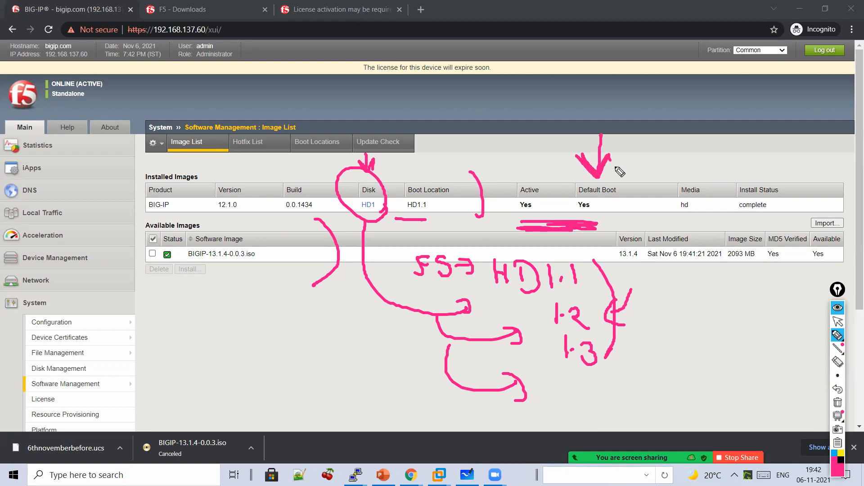
click(837, 402)
mouse_move(307, 164)
mouse_down()
mouse_move(304, 238)
mouse_move(313, 244)
mouse_up()
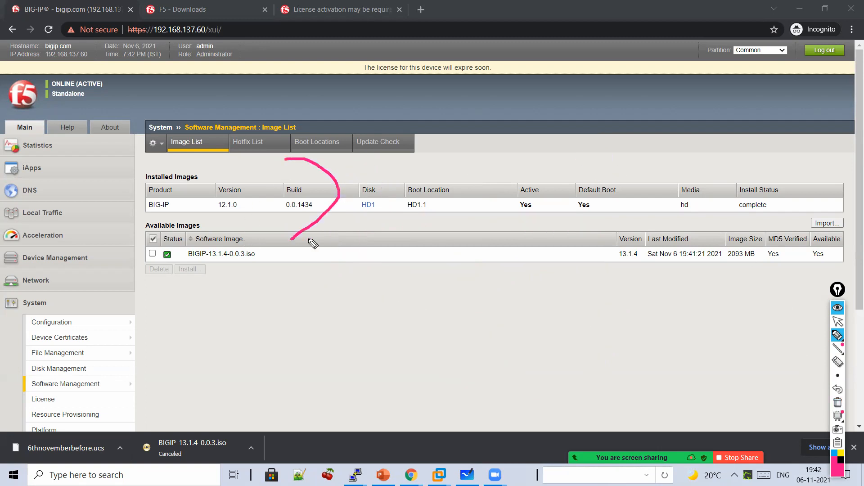
- Open System > Disk Management, showing HD1 with 96.2GB free and HD2 with 20.4GB free
click(837, 321)
scroll(136, 360, down, 1)
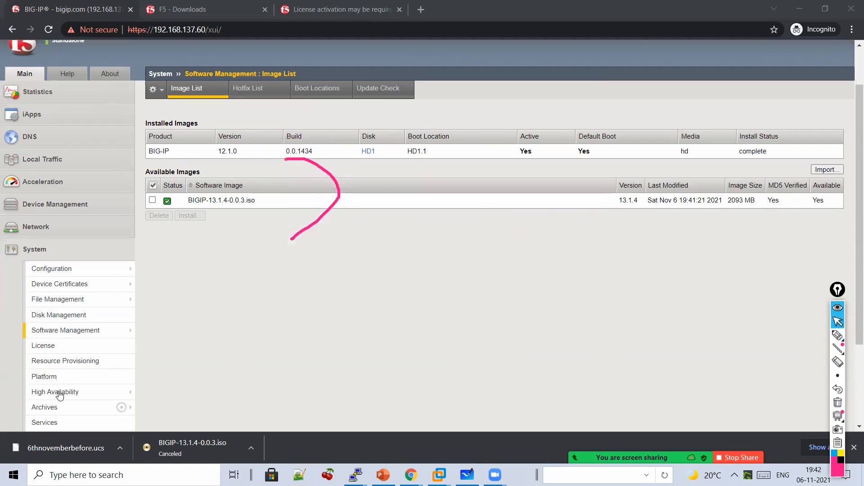
click(58, 368)
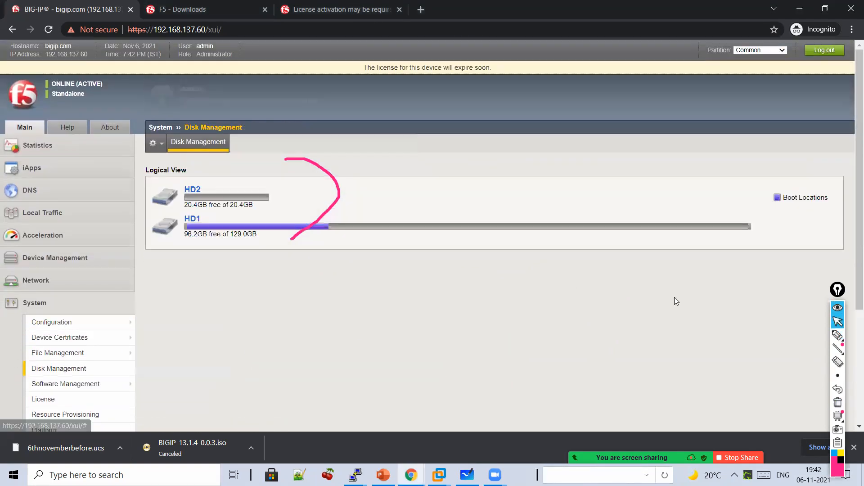
- Mark the HD1 usage bar with a curve and write 'Disk' with a curved arrow below
click(835, 337)
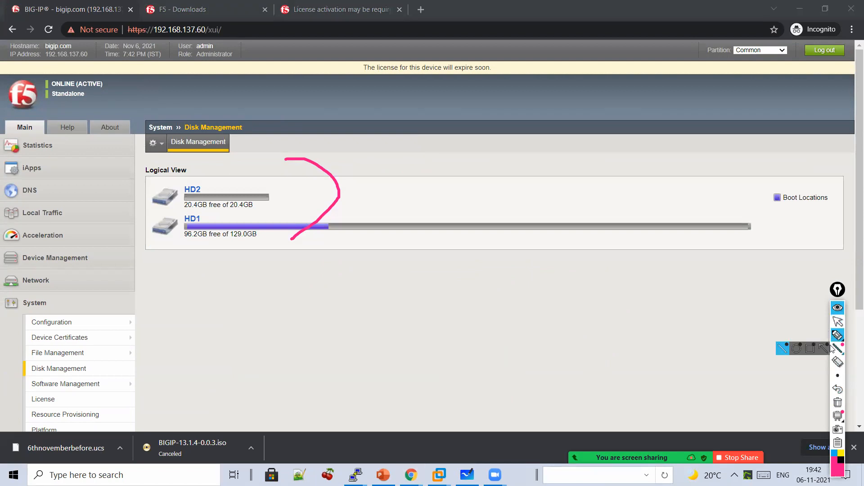
drag(378, 202, 397, 226)
drag(396, 263, 377, 276)
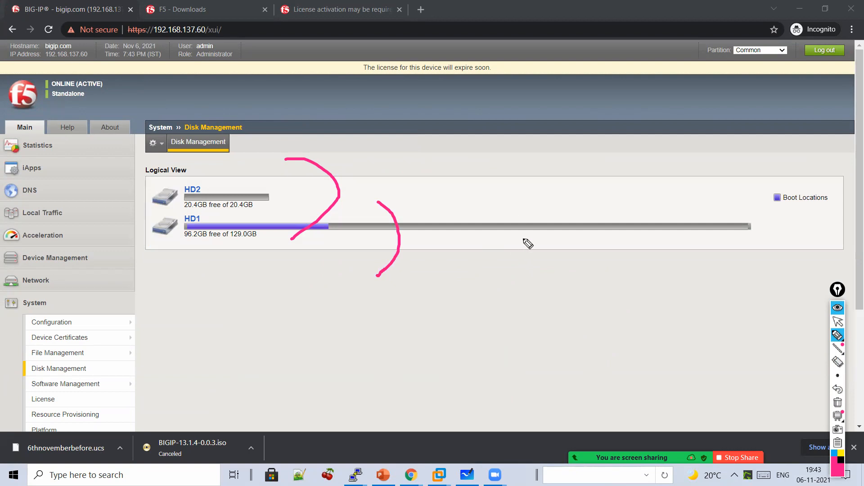
mouse_move(518, 240)
mouse_down()
mouse_move(521, 264)
mouse_move(523, 257)
mouse_up()
drag(504, 295, 505, 306)
click(526, 309)
mouse_move(499, 292)
mouse_down()
mouse_move(508, 315)
mouse_move(550, 318)
mouse_move(574, 309)
mouse_move(474, 309)
mouse_move(574, 350)
mouse_up()
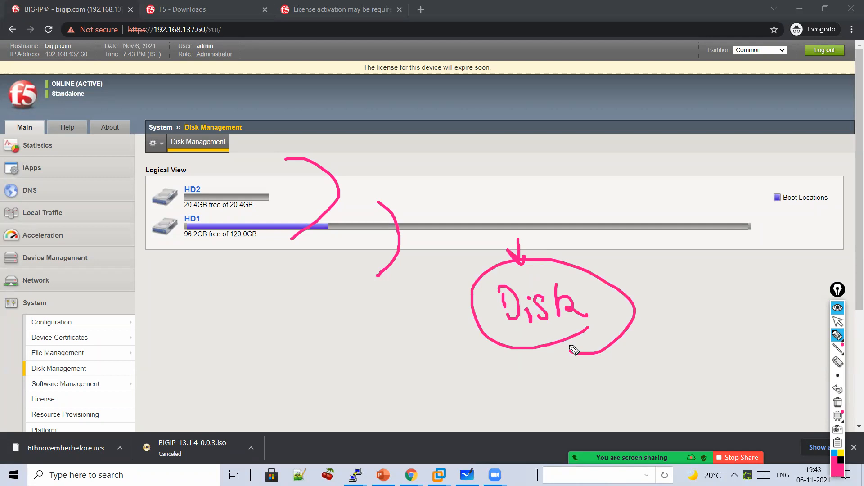
mouse_move(373, 311)
mouse_down()
mouse_move(303, 291)
mouse_move(338, 293)
mouse_up()
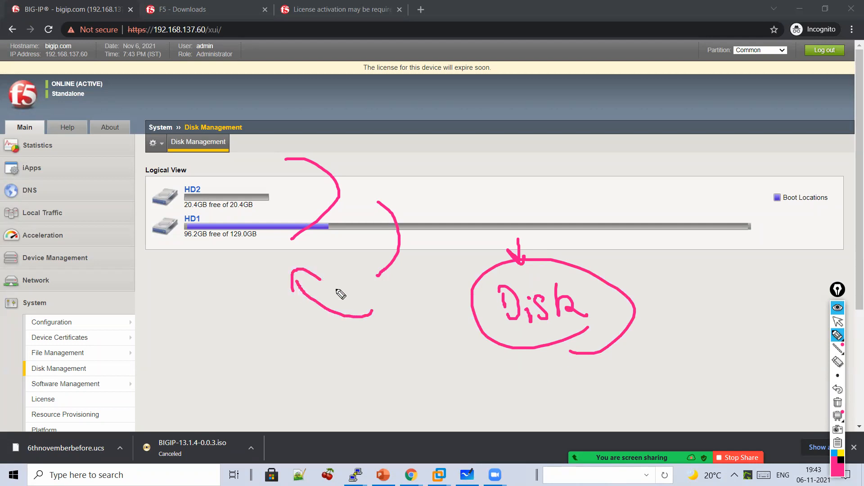
- Handwrite a size note above the Logical View, then clear all annotations
drag(443, 158, 458, 181)
mouse_move(480, 168)
mouse_down()
mouse_move(470, 171)
mouse_move(475, 182)
mouse_up()
mouse_move(492, 155)
mouse_down()
mouse_move(495, 182)
mouse_move(508, 180)
mouse_move(473, 208)
mouse_up()
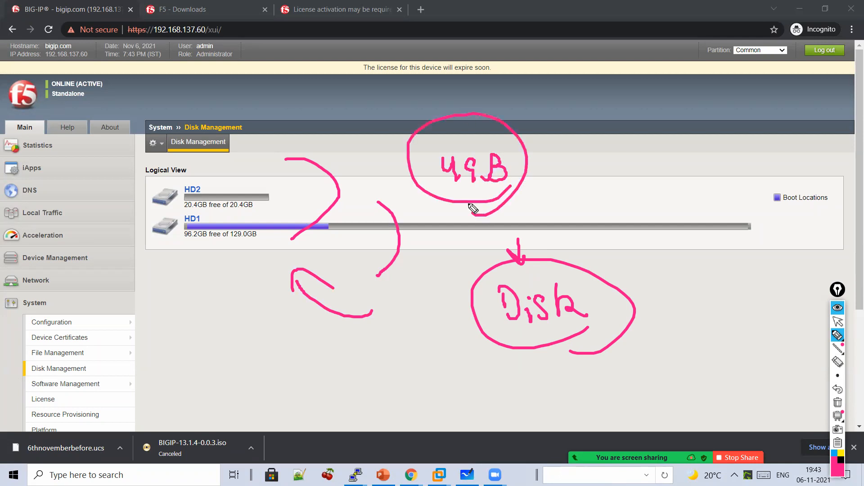
click(838, 402)
- Go to System > Software Management > Image List
click(838, 322)
scroll(321, 365, down, 2)
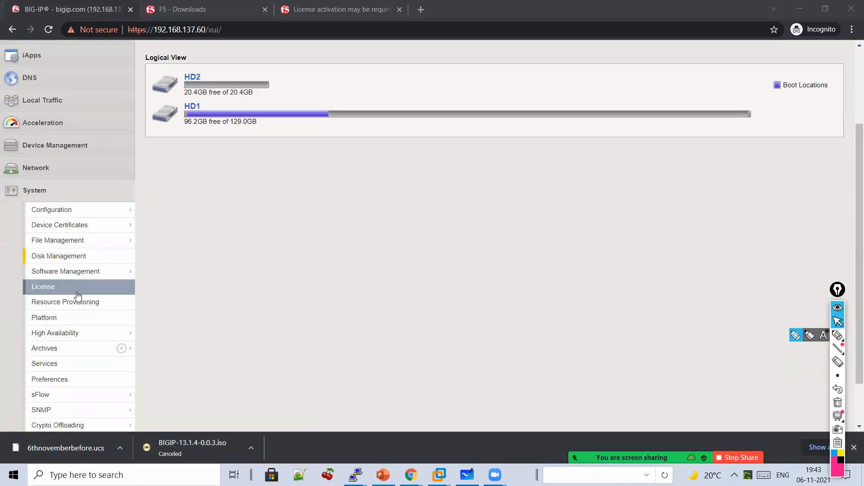
mouse_move(93, 281)
click(165, 271)
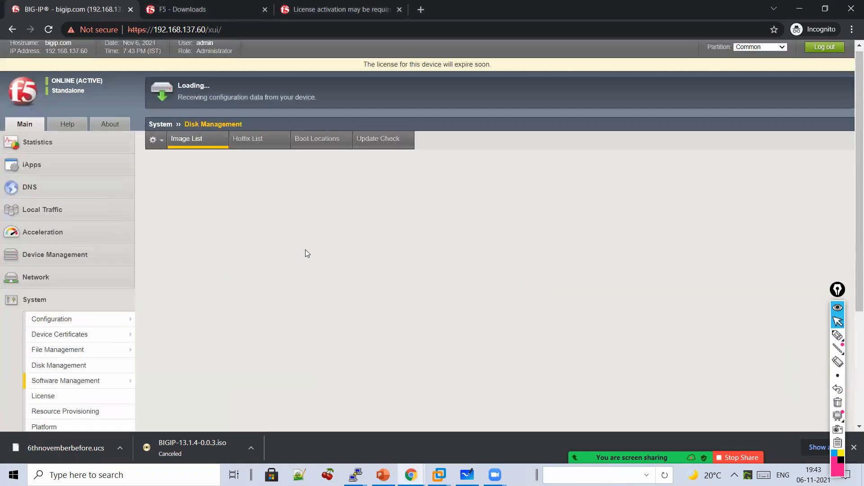
- Try installing BIGIP-13.1.4-0.0.3.iso onto HD1 with volume set name 1.2
click(152, 254)
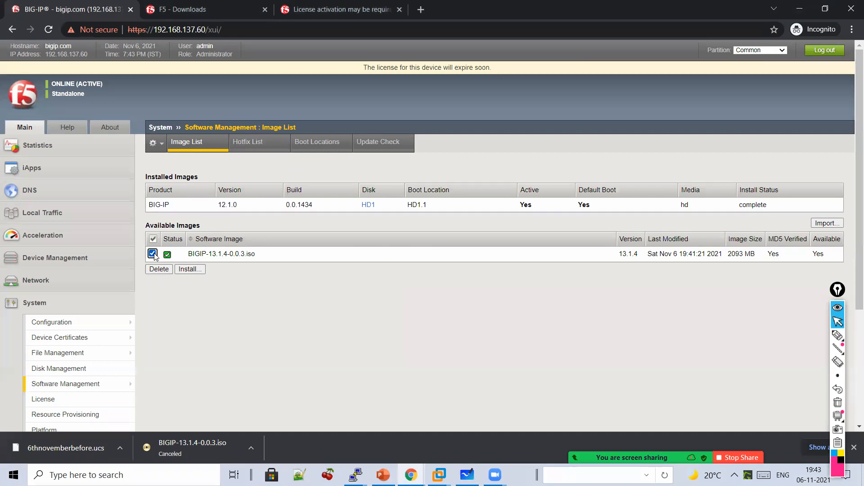
click(189, 269)
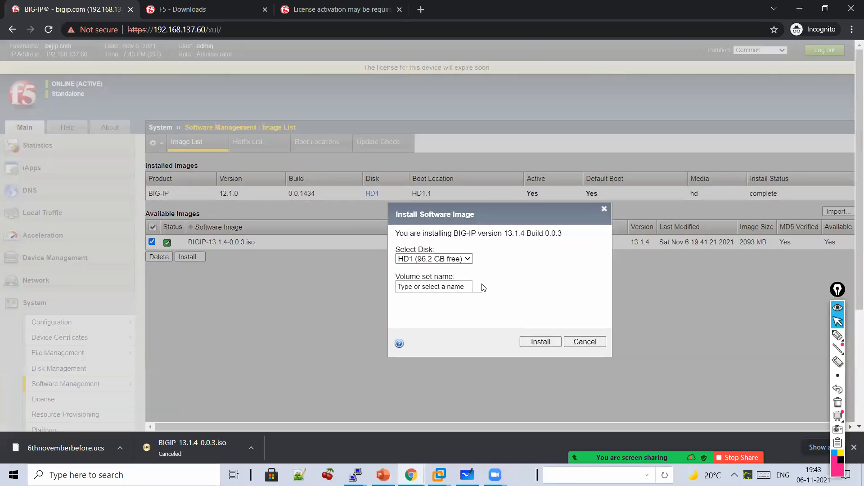
click(476, 286)
click(477, 289)
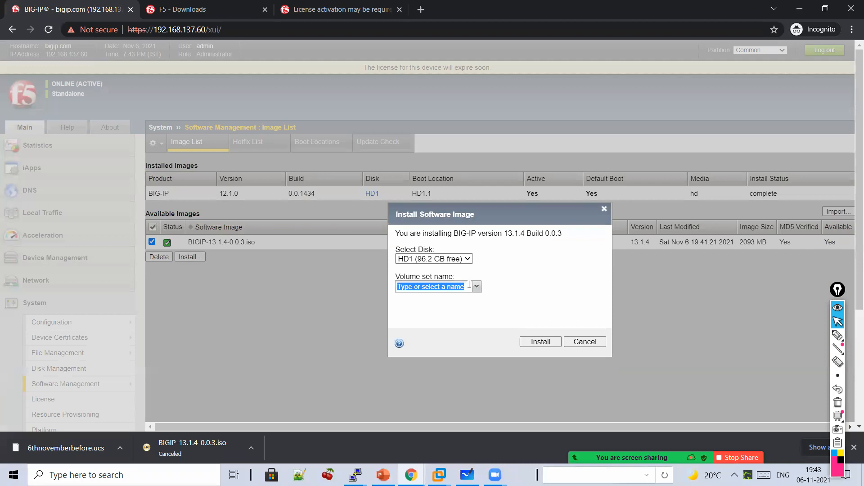
click(476, 287)
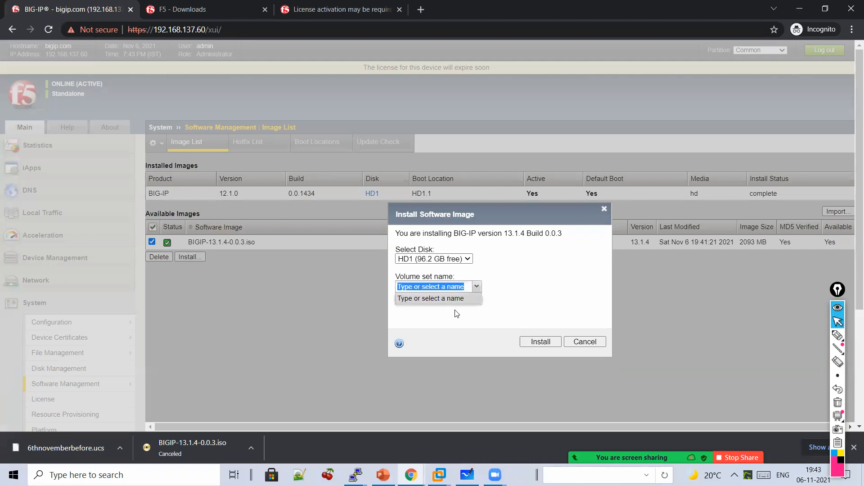
click(456, 286)
drag(465, 286, 372, 283)
text(1.2)
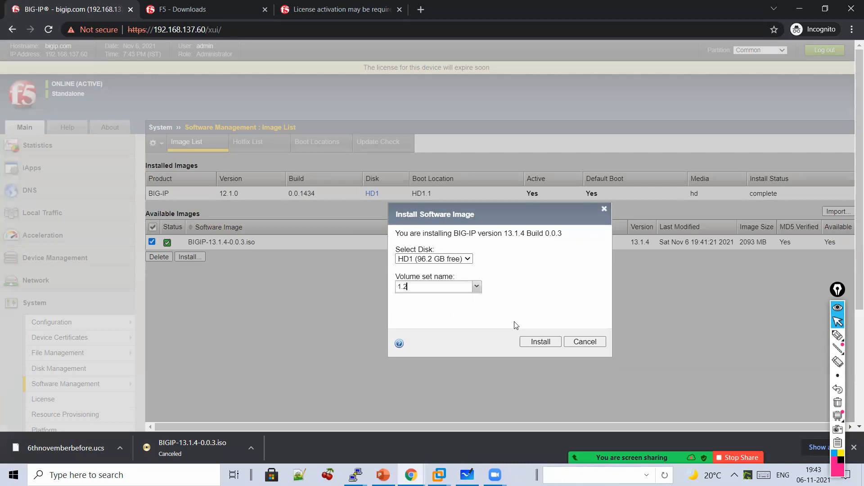
click(548, 344)
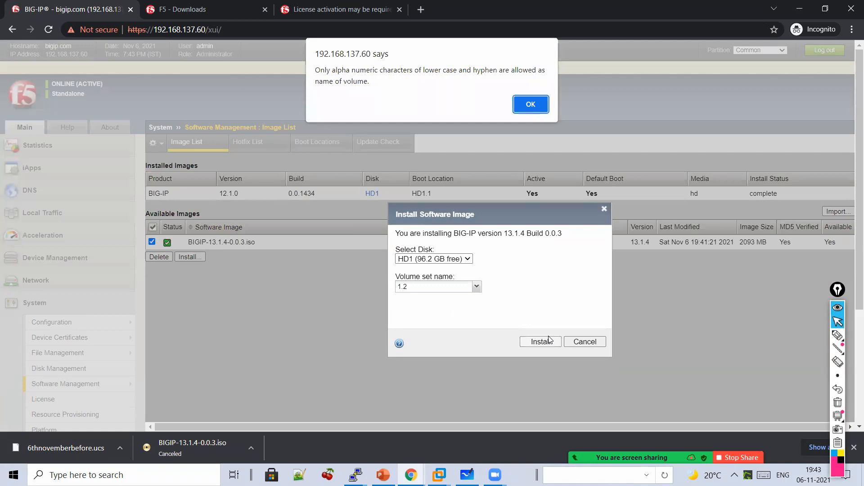
- After the invalid-name warning, change the volume set name to 2 and install
click(526, 107)
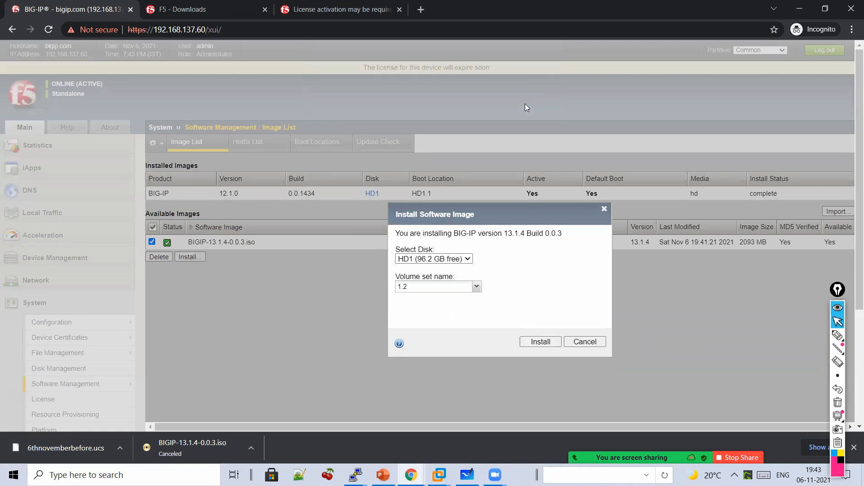
double_click(434, 286)
key(BackSpace)
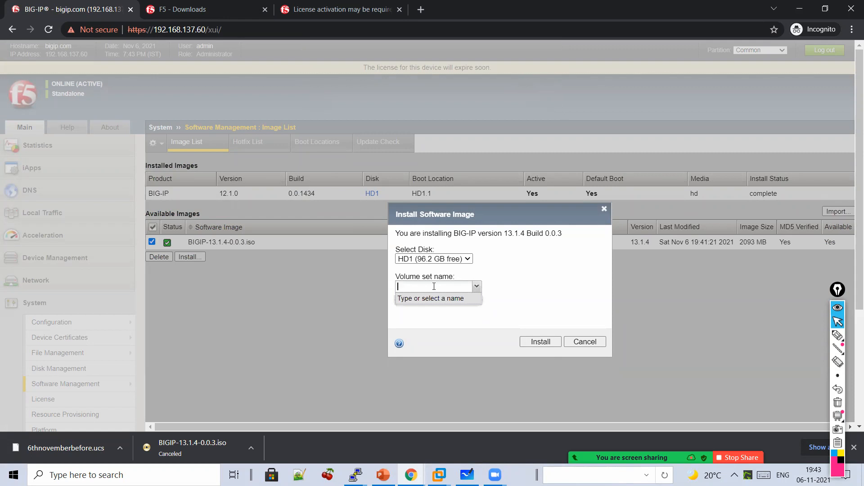
text(2)
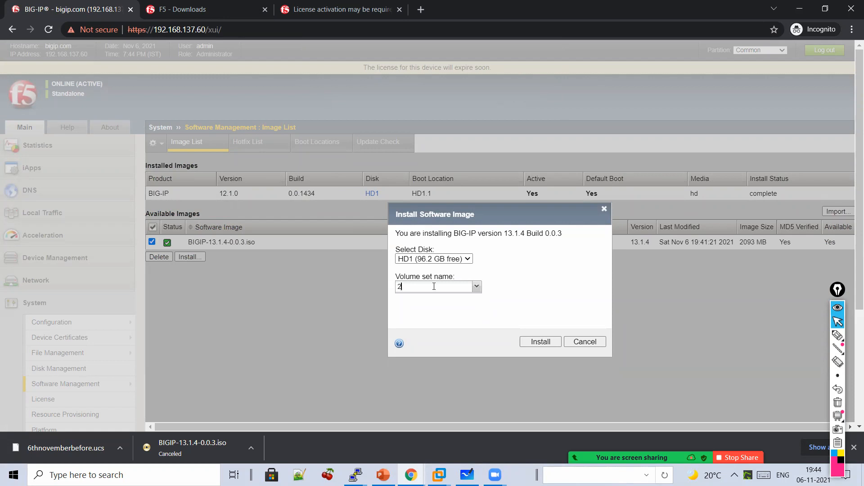
click(531, 344)
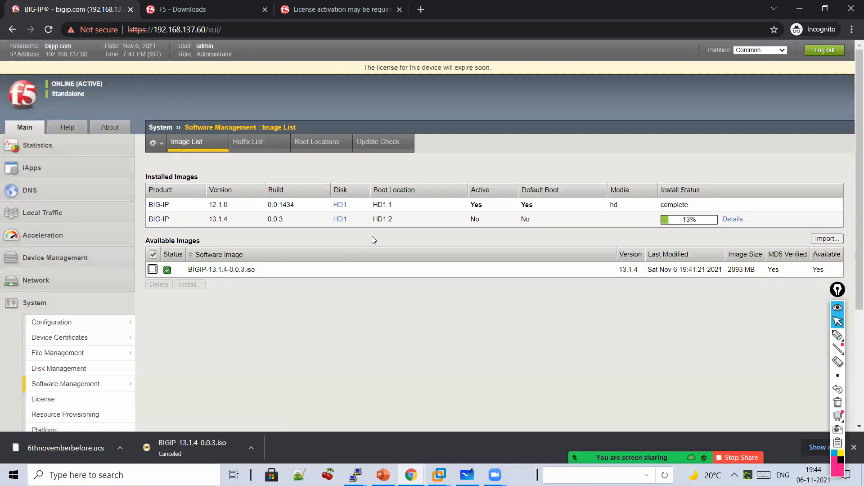
- Underline the new HD1.2 boot location and write 'HD1.2' below the image table
click(838, 335)
drag(338, 236, 429, 229)
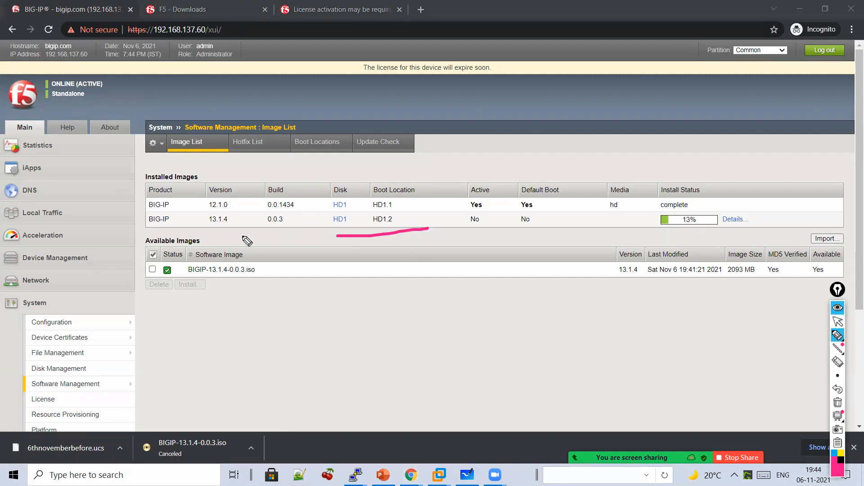
mouse_move(207, 233)
mouse_down()
mouse_move(233, 232)
mouse_move(282, 260)
mouse_move(361, 242)
mouse_move(387, 280)
mouse_up()
mouse_move(387, 273)
mouse_down()
mouse_move(398, 270)
mouse_move(404, 284)
mouse_up()
mouse_move(415, 271)
mouse_down()
mouse_move(414, 281)
mouse_move(452, 290)
mouse_move(475, 284)
mouse_move(361, 295)
mouse_move(464, 316)
mouse_up()
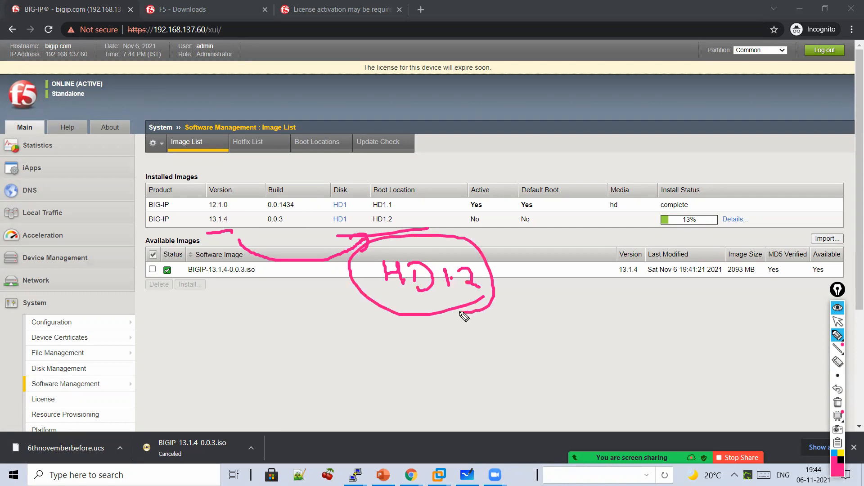
- Sketch an HD1 tree diagram with an HD1.1 left branch and a middle branch
mouse_move(527, 288)
mouse_down()
mouse_move(528, 309)
mouse_move(545, 295)
mouse_up()
mouse_move(545, 283)
mouse_down()
mouse_move(546, 310)
mouse_move(557, 310)
mouse_up()
mouse_move(557, 284)
mouse_down()
mouse_move(560, 309)
mouse_move(591, 308)
mouse_move(572, 335)
mouse_move(483, 335)
mouse_move(483, 356)
mouse_move(437, 383)
mouse_up()
drag(436, 374, 452, 372)
mouse_move(451, 364)
mouse_down()
mouse_move(453, 387)
mouse_move(471, 393)
mouse_move(513, 383)
mouse_up()
click(503, 378)
mouse_move(563, 336)
mouse_down()
mouse_move(570, 358)
mouse_move(561, 388)
mouse_up()
drag(560, 377, 575, 377)
drag(574, 370, 585, 395)
- Label the middle branch HD1.2 and add a right branch labelled HD1.3
mouse_move(586, 367)
mouse_down()
mouse_move(599, 397)
mouse_move(655, 390)
mouse_up()
click(625, 391)
mouse_move(583, 320)
mouse_down()
mouse_move(695, 318)
mouse_move(702, 336)
mouse_up()
mouse_move(695, 344)
mouse_down()
mouse_move(697, 370)
mouse_move(715, 357)
mouse_up()
mouse_move(714, 350)
mouse_down()
mouse_move(716, 371)
mouse_move(729, 381)
mouse_up()
mouse_move(747, 356)
mouse_down()
mouse_move(748, 378)
mouse_move(775, 368)
mouse_move(755, 378)
mouse_up()
click(756, 370)
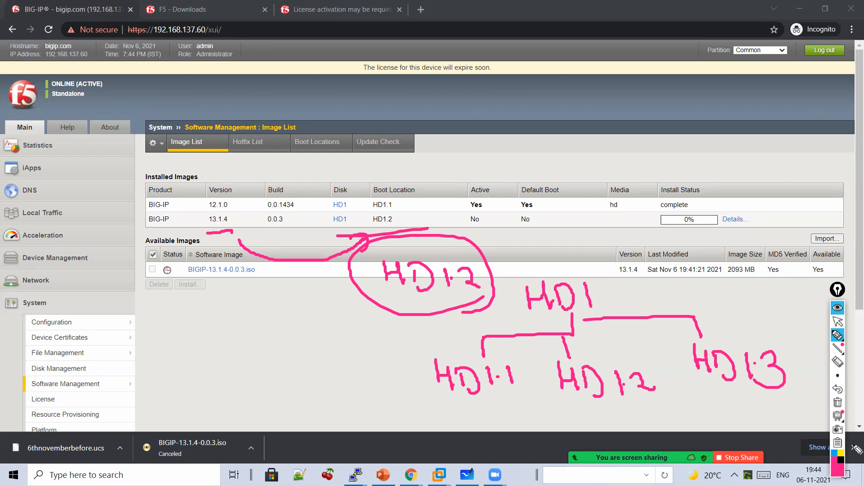
- Clear the ink, open the install Details showing HD1.2 at 10%, and switch to Whiteboard
click(838, 402)
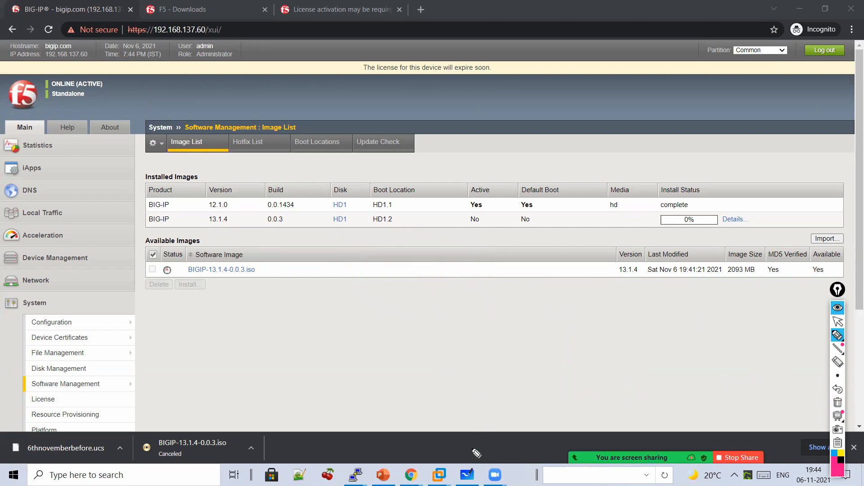
click(838, 322)
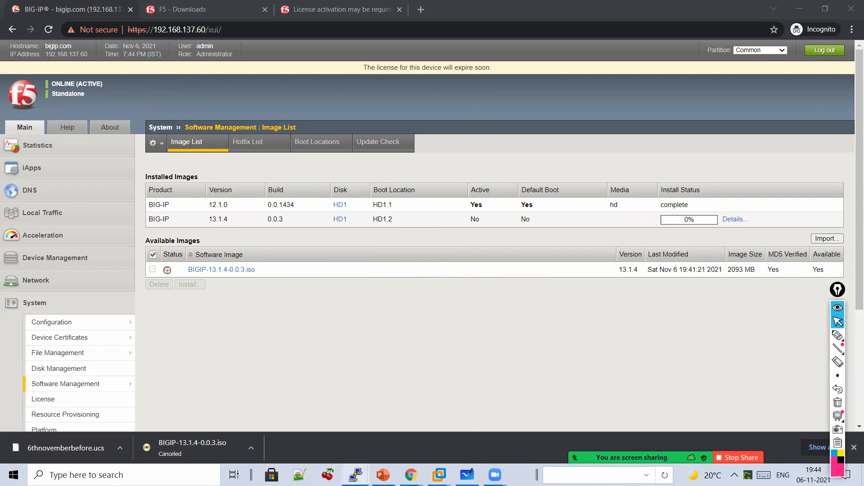
mouse_move(467, 475)
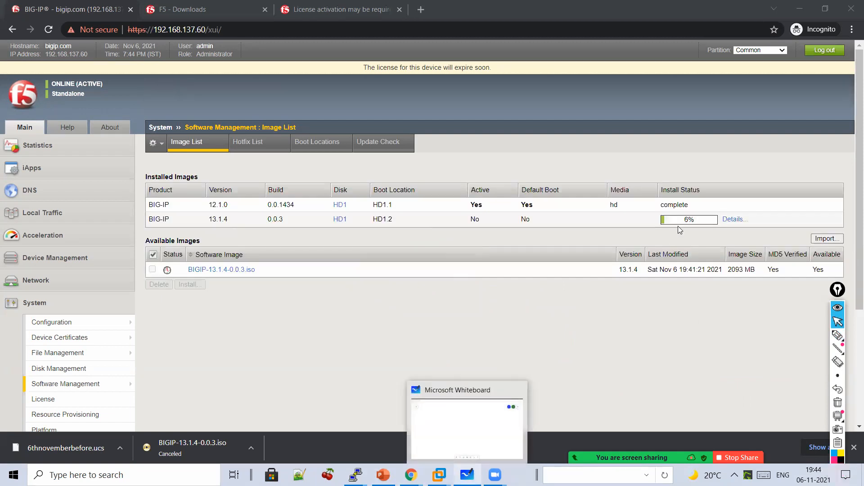
click(734, 219)
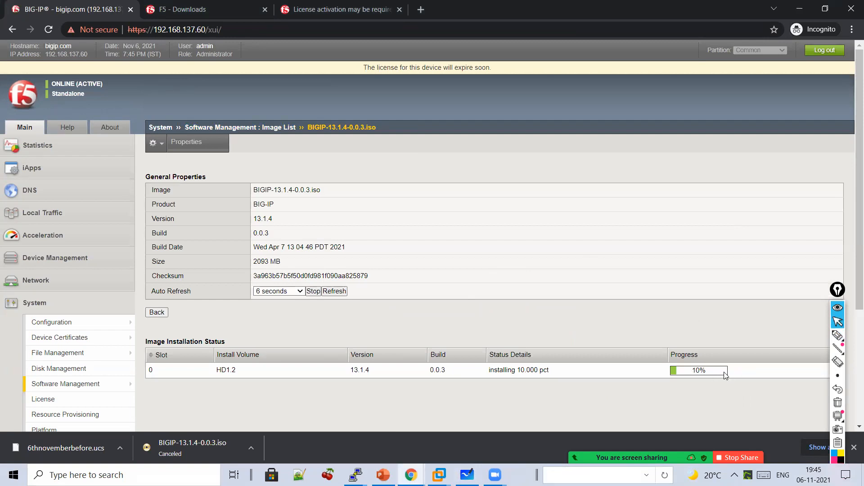
click(468, 475)
click(837, 335)
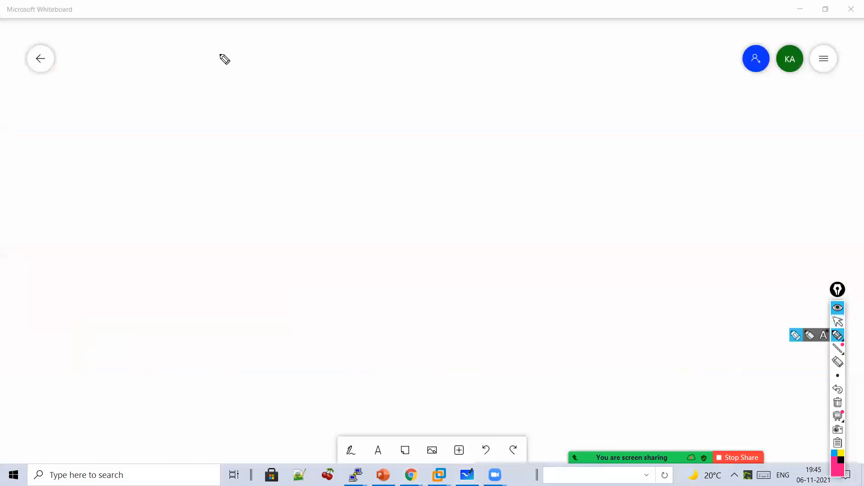
- Write '12 ⇒ 13' with a downward arrow leading to 'Release Notes'
drag(185, 98, 195, 128)
mouse_move(199, 104)
mouse_down()
mouse_move(238, 125)
mouse_move(283, 108)
mouse_move(281, 124)
mouse_up()
mouse_move(307, 98)
mouse_down()
mouse_move(314, 119)
mouse_move(342, 129)
mouse_move(324, 124)
mouse_up()
drag(292, 147, 302, 201)
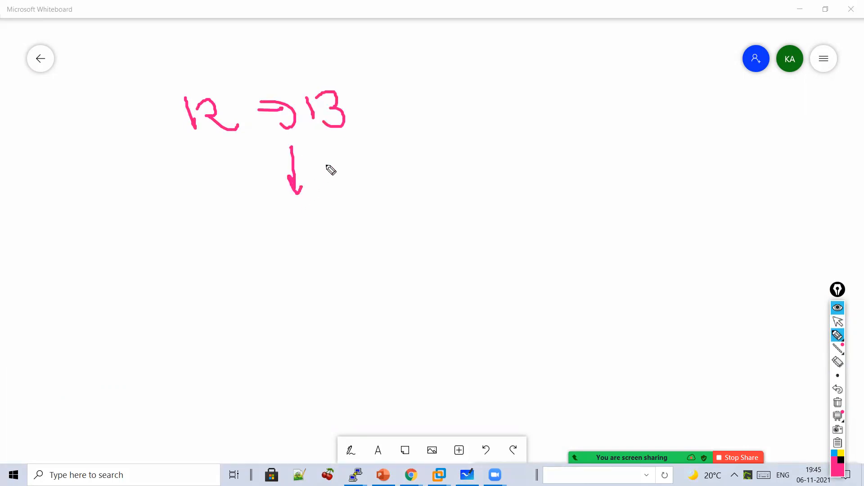
mouse_move(257, 260)
mouse_down()
mouse_move(271, 239)
mouse_move(298, 260)
mouse_move(321, 228)
mouse_move(374, 245)
mouse_move(421, 246)
mouse_move(546, 222)
mouse_move(525, 193)
mouse_up()
drag(475, 261, 475, 303)
drag(468, 282, 491, 292)
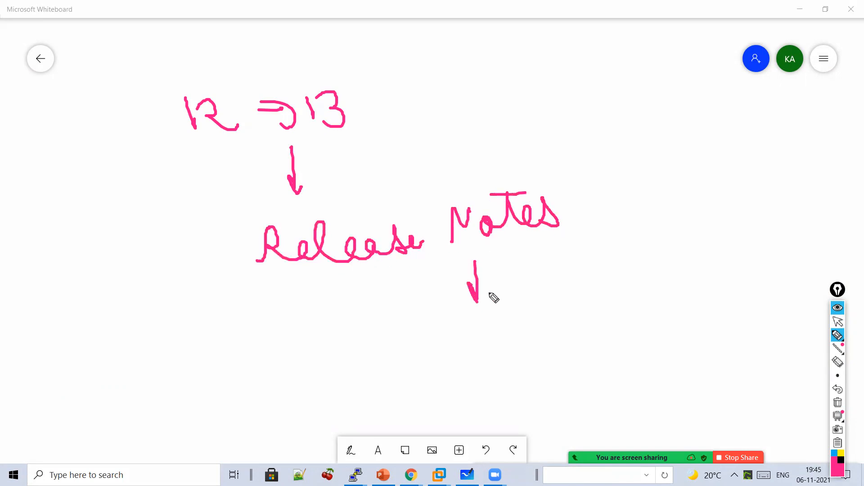
- Add an arrow to 'New feature' beside 13, underline it, and double-underline 'Release'
mouse_move(449, 89)
mouse_down()
mouse_move(421, 119)
mouse_move(465, 116)
mouse_move(495, 94)
mouse_move(519, 108)
mouse_move(567, 92)
mouse_up()
mouse_move(570, 60)
mouse_down()
mouse_move(608, 107)
mouse_move(652, 108)
mouse_move(687, 90)
mouse_move(719, 108)
mouse_up()
drag(635, 76, 663, 72)
drag(665, 133, 557, 143)
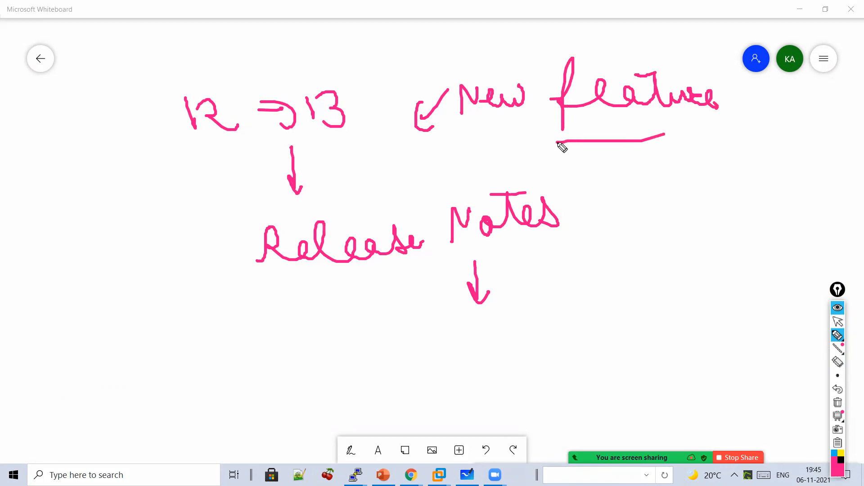
mouse_move(477, 256)
mouse_down()
mouse_move(372, 272)
mouse_move(358, 287)
mouse_up()
click(837, 321)
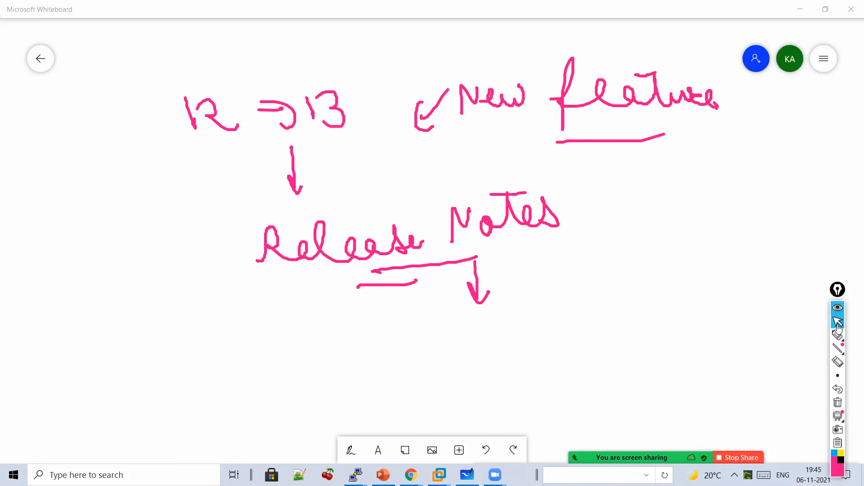
- In a new Incognito tab, search Google for 'f5 release notes 13.1.4'
mouse_move(411, 475)
click(440, 437)
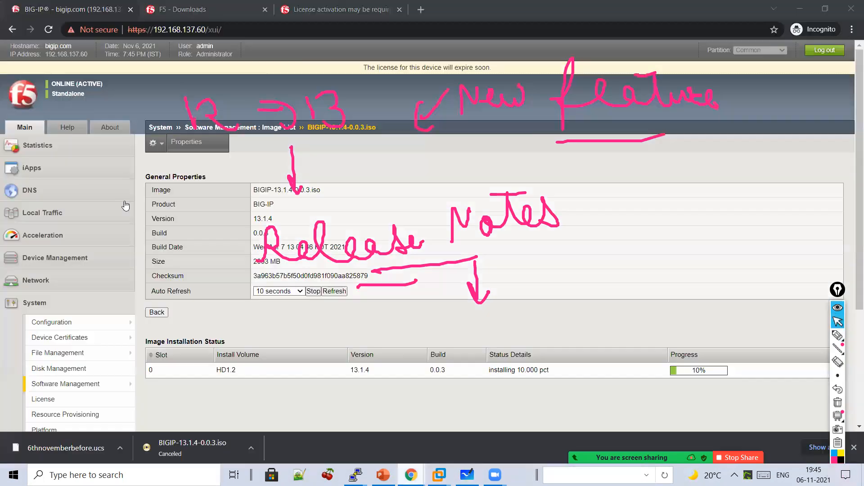
click(421, 9)
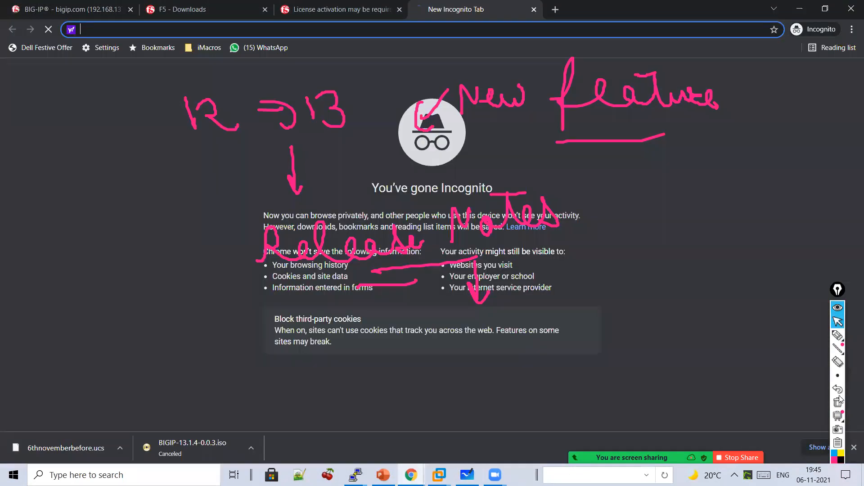
click(303, 30)
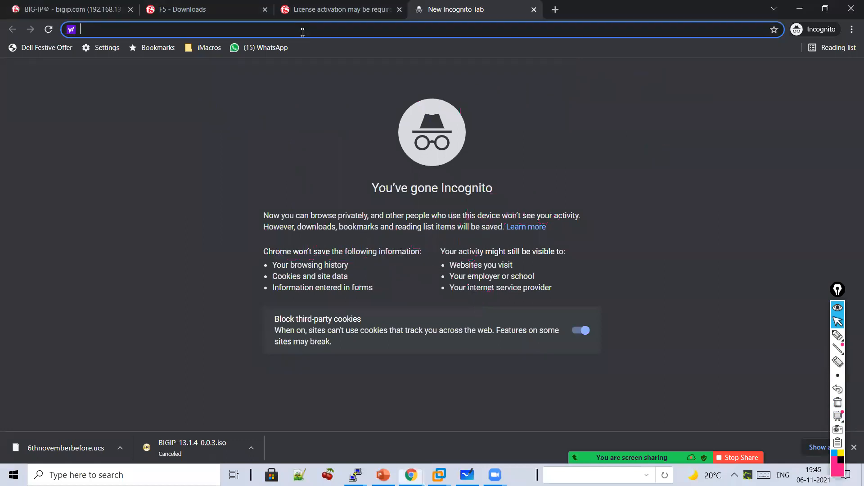
text(go)
key(Return)
text(f5 re)
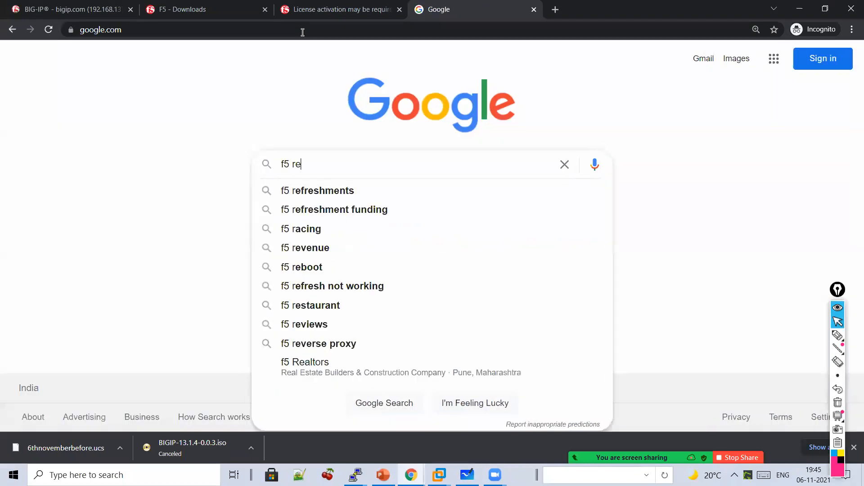
text(lease notes 13.1.4)
key(Return)
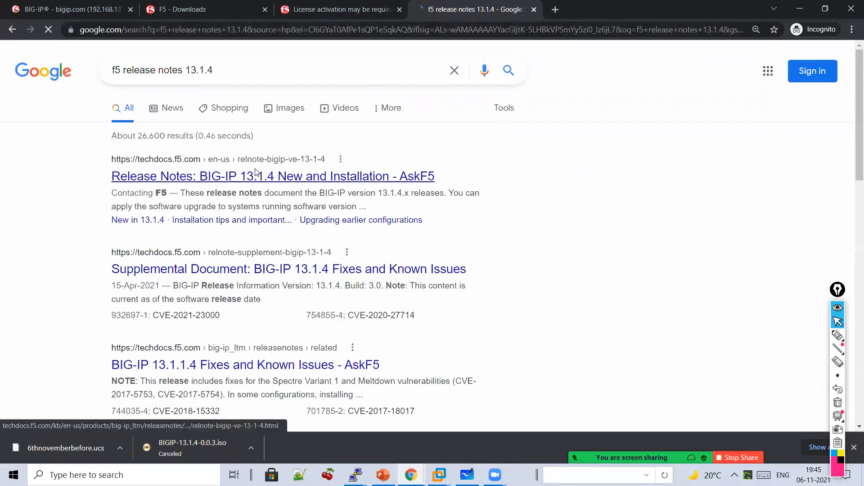
- Open the AskF5 'BIG-IP 13.1.4 New and Installation' release notes and scroll through them
click(256, 173)
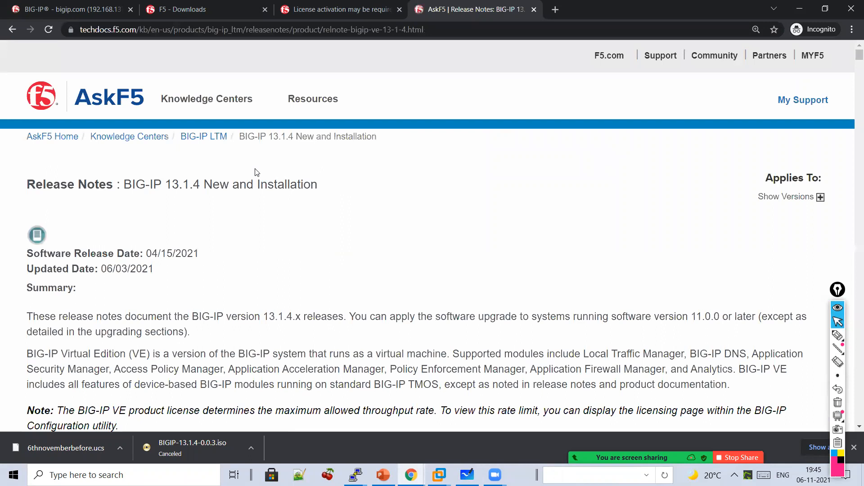
scroll(272, 232, down, 1)
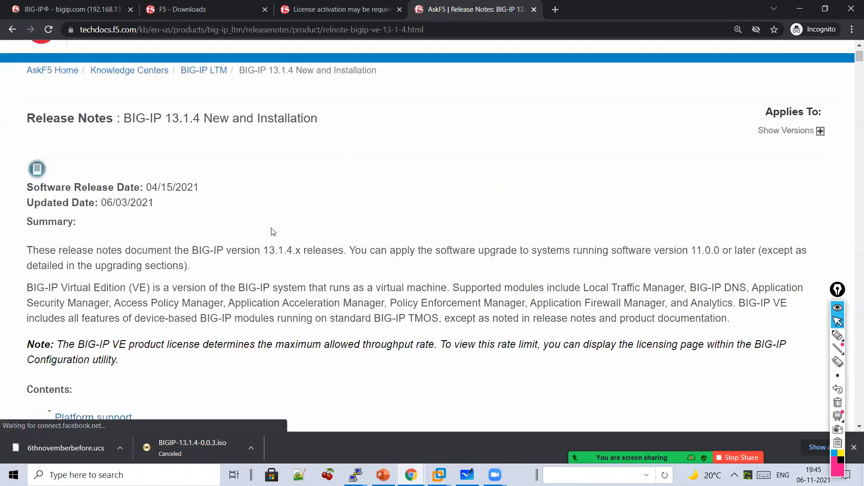
scroll(272, 232, down, 4)
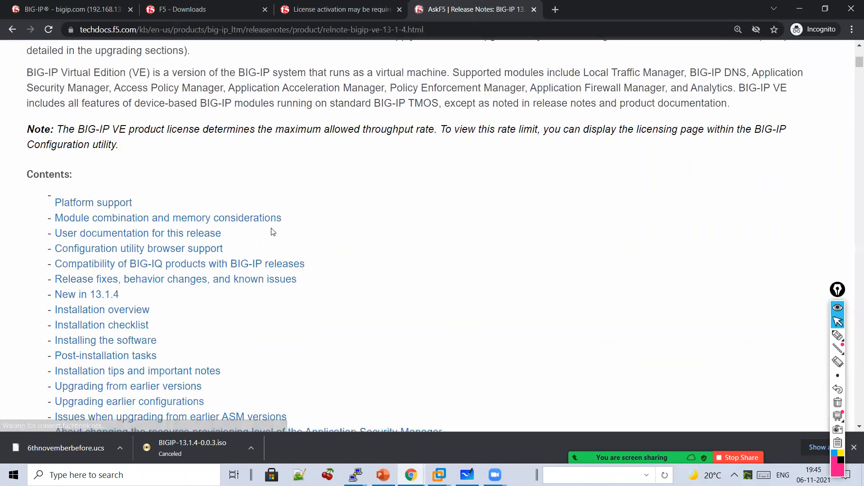
scroll(272, 232, down, 1)
scroll(272, 232, down, 1)
scroll(272, 231, down, 1)
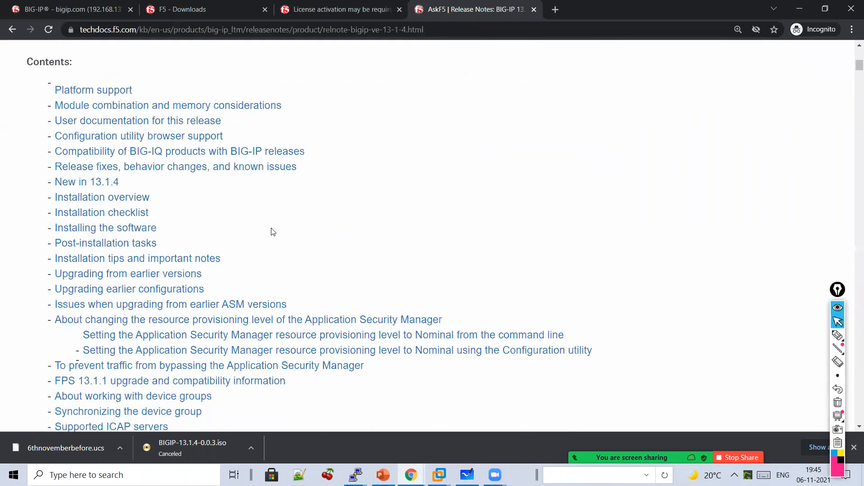
scroll(273, 231, down, 3)
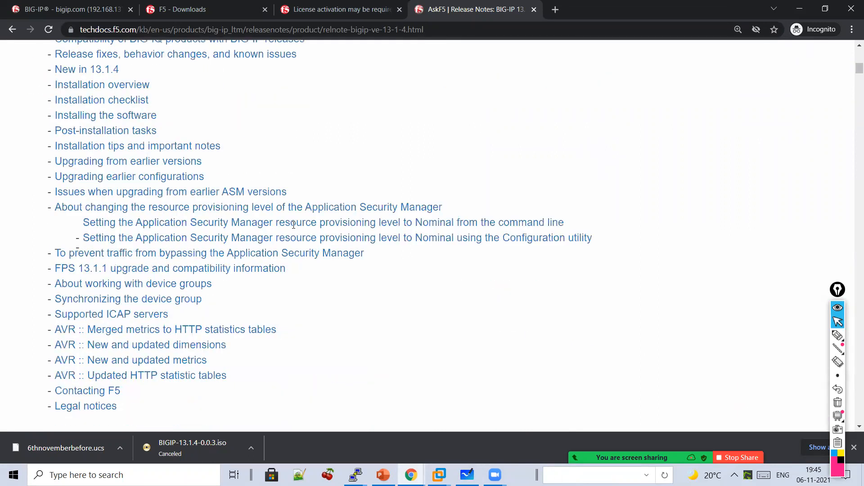
scroll(275, 174, down, 4)
scroll(537, 386, down, 5)
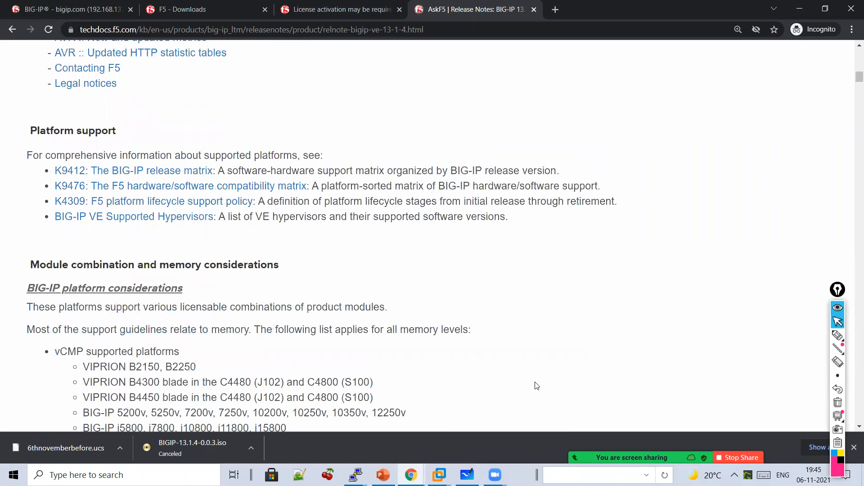
scroll(535, 382, down, 1)
scroll(535, 382, up, 1)
drag(535, 382, 218, 239)
scroll(219, 239, down, 3)
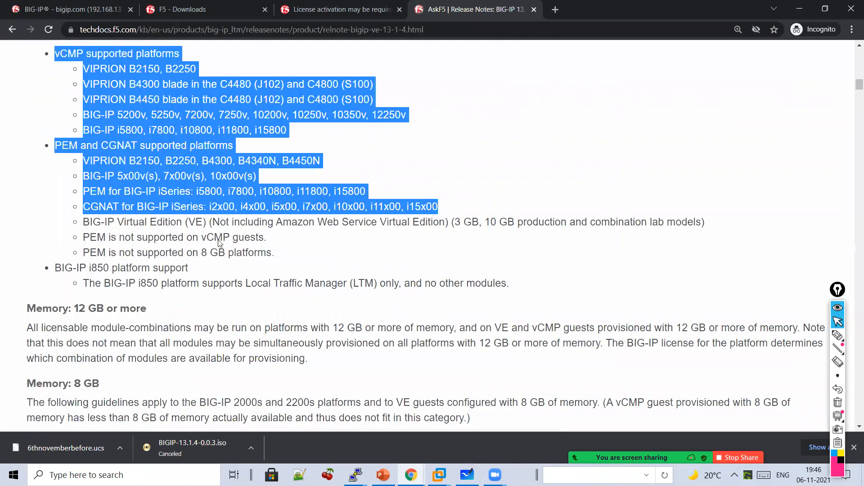
scroll(218, 242, down, 3)
scroll(219, 243, down, 7)
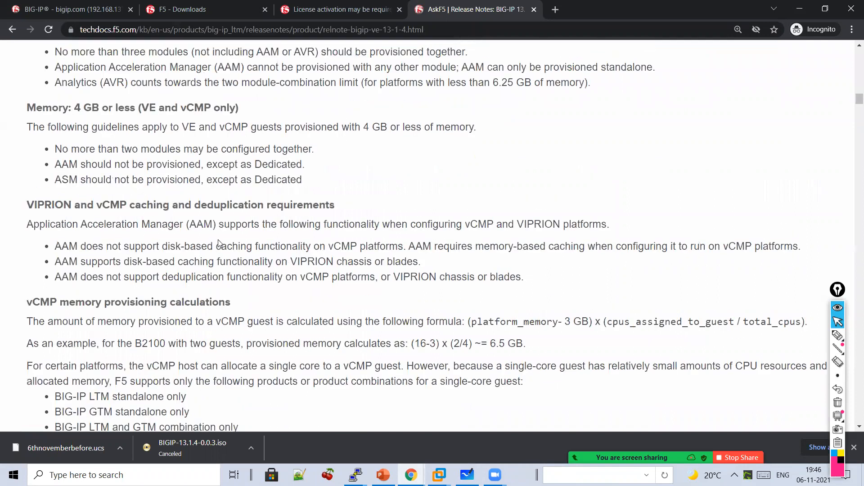
scroll(219, 243, up, 2)
scroll(218, 240, up, 2)
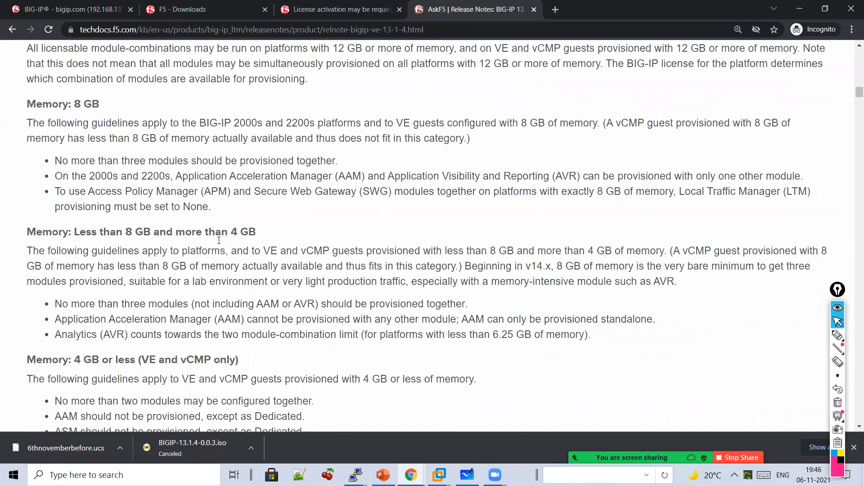
scroll(224, 233, down, 15)
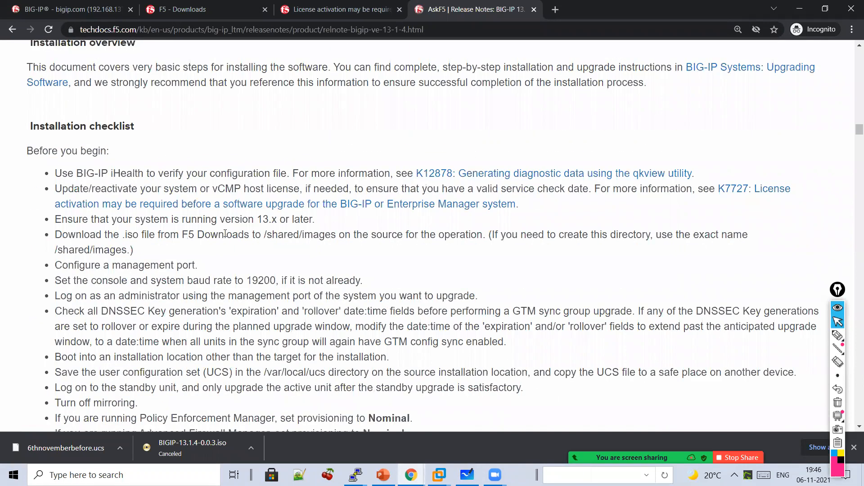
scroll(226, 237, down, 10)
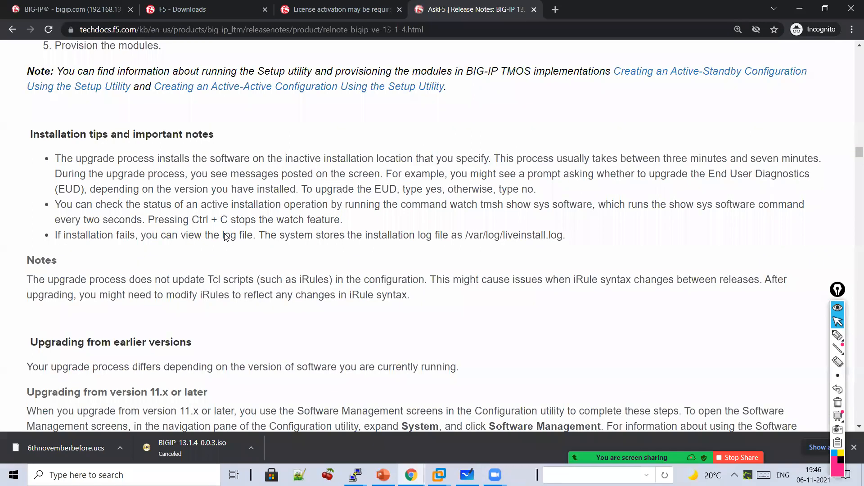
scroll(226, 237, down, 15)
scroll(228, 233, up, 5)
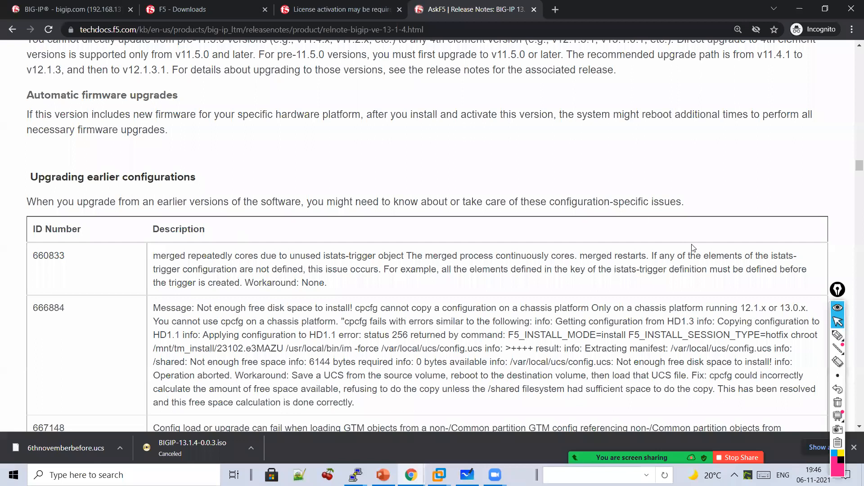
scroll(852, 238, down, 5)
scroll(852, 189, down, 5)
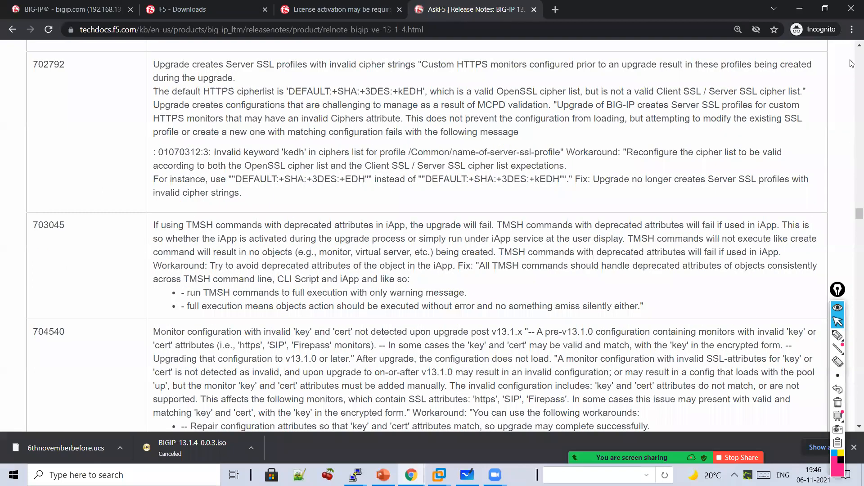
scroll(852, 62, down, 5)
key(Home)
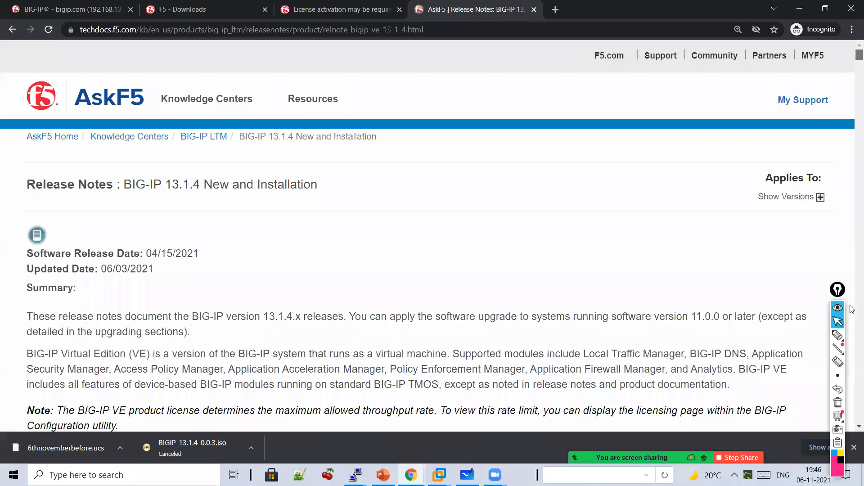
scroll(852, 315, down, 15)
scroll(852, 321, down, 10)
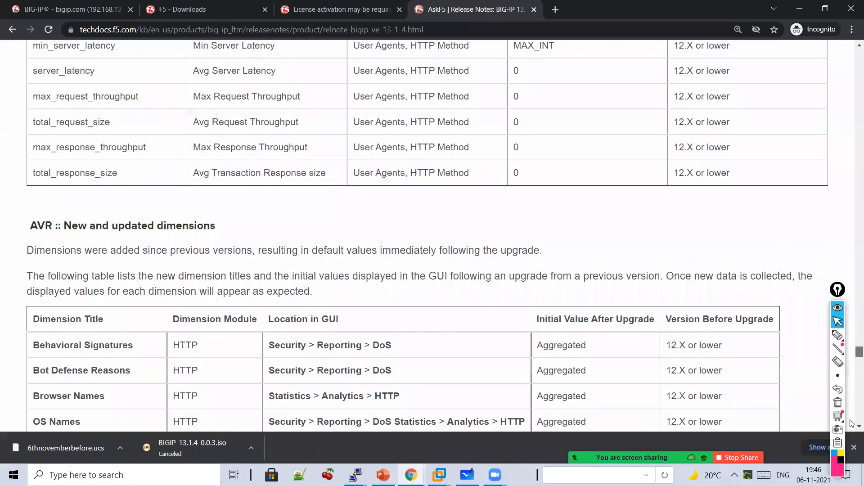
scroll(852, 422, down, 10)
key(Home)
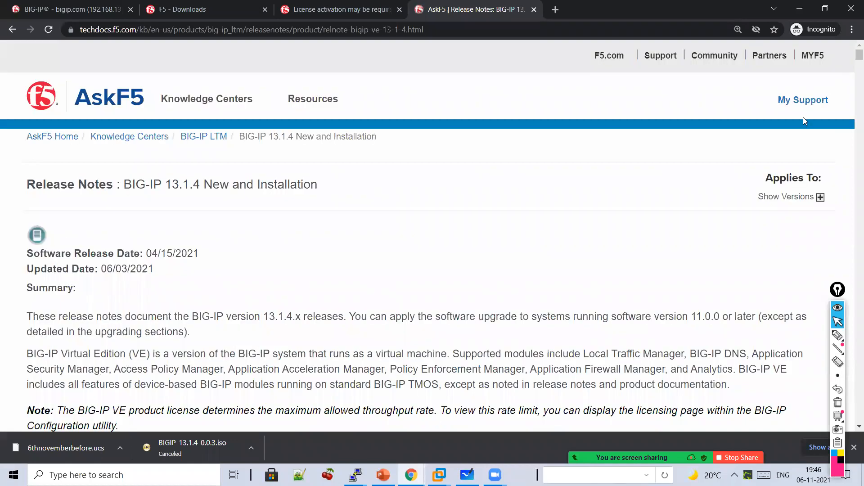
- Handwrite 'Release Notes' on the release notes page, underline it, and circle it
click(837, 337)
mouse_move(497, 206)
mouse_down()
mouse_move(546, 183)
mouse_move(621, 196)
mouse_move(643, 178)
mouse_move(670, 191)
mouse_up()
drag(618, 239, 636, 217)
drag(650, 228, 652, 229)
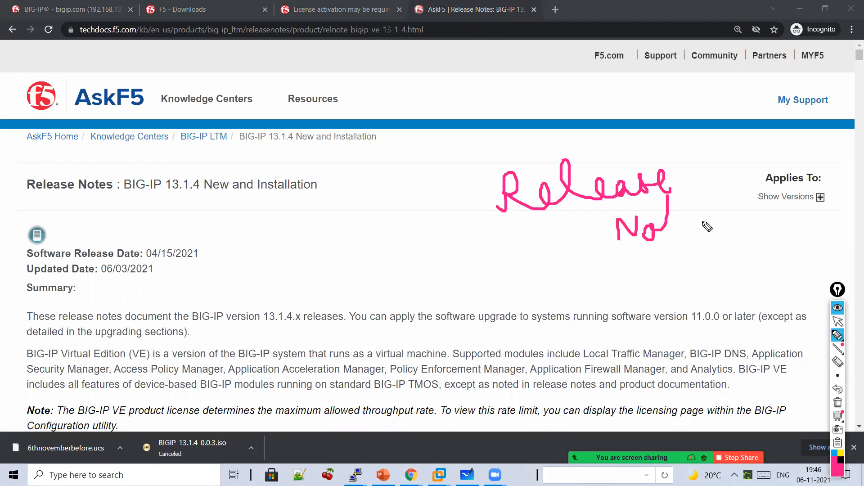
drag(669, 198, 716, 233)
drag(640, 206, 680, 200)
drag(565, 251, 670, 232)
drag(765, 139, 685, 285)
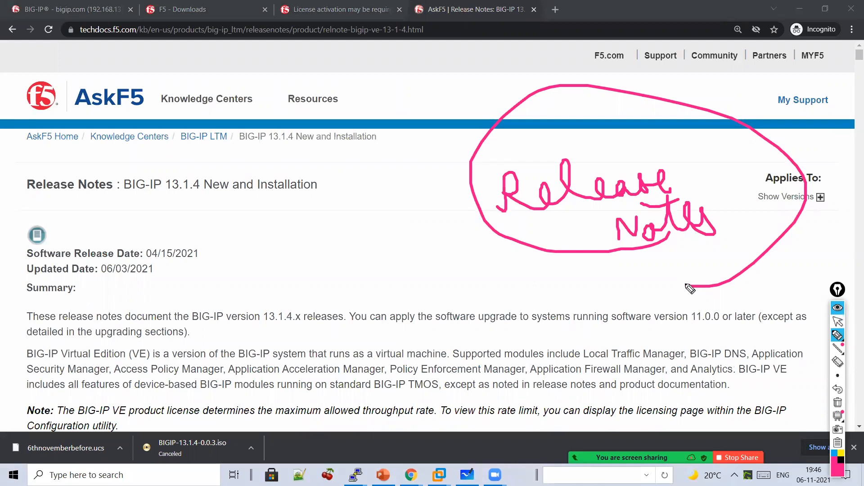
click(836, 323)
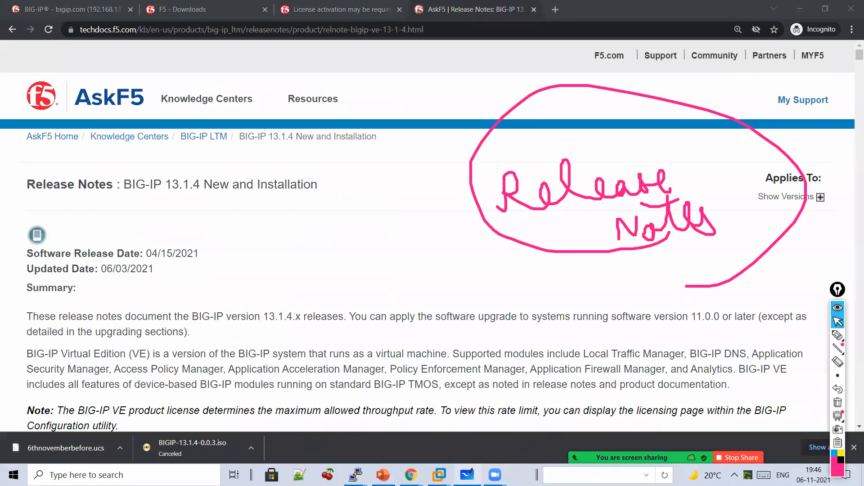
- Bring the AskF5 release notes browser window back to the front
click(468, 475)
click(411, 475)
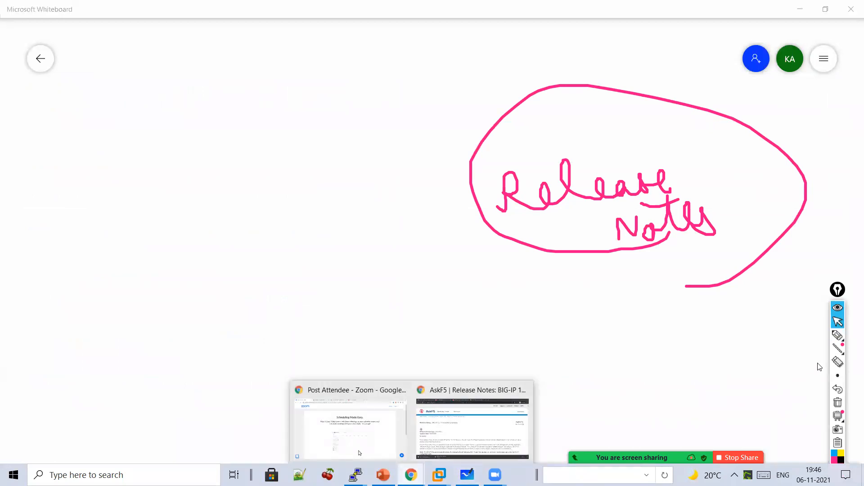
click(468, 423)
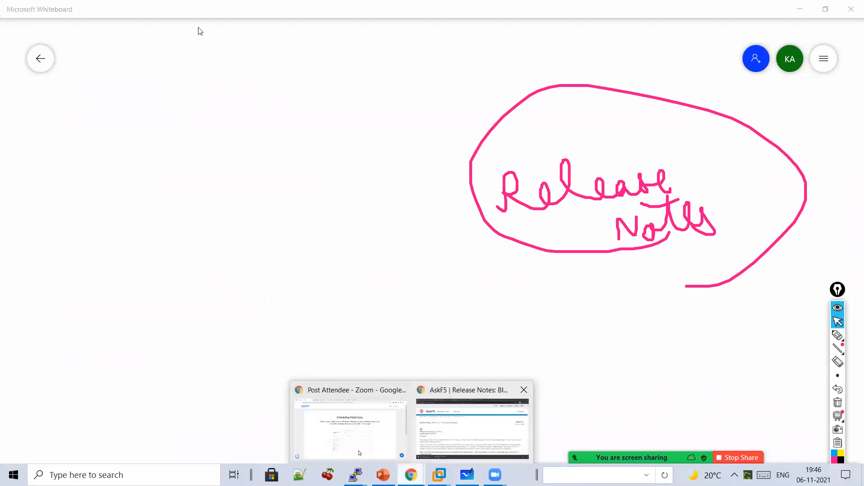
- Clear the pink ink and refresh the Image List, with 13.1.4 still installing at 10%
click(112, 5)
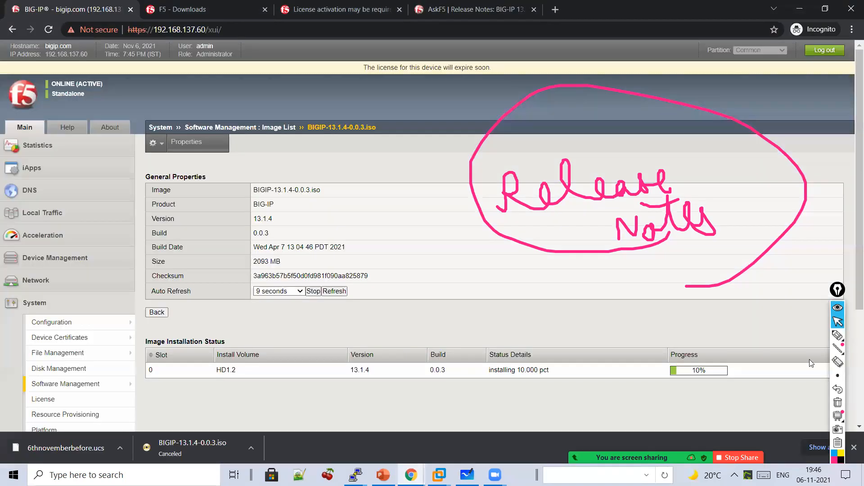
click(837, 324)
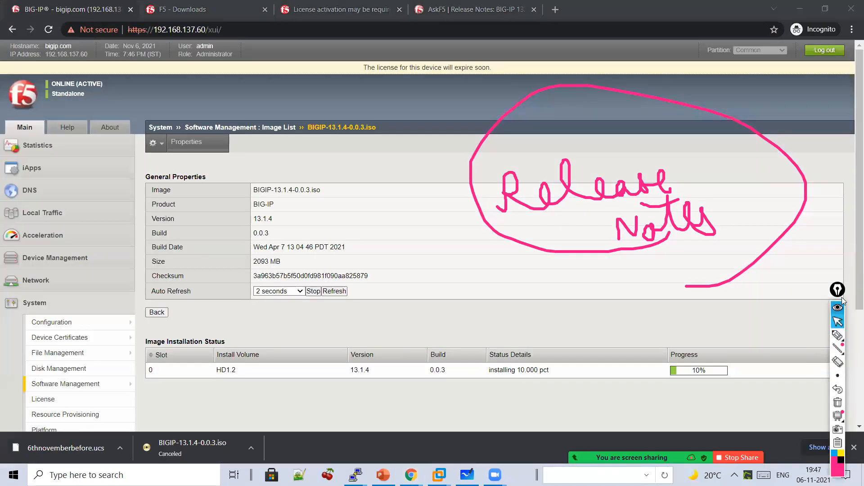
click(838, 405)
mouse_move(62, 391)
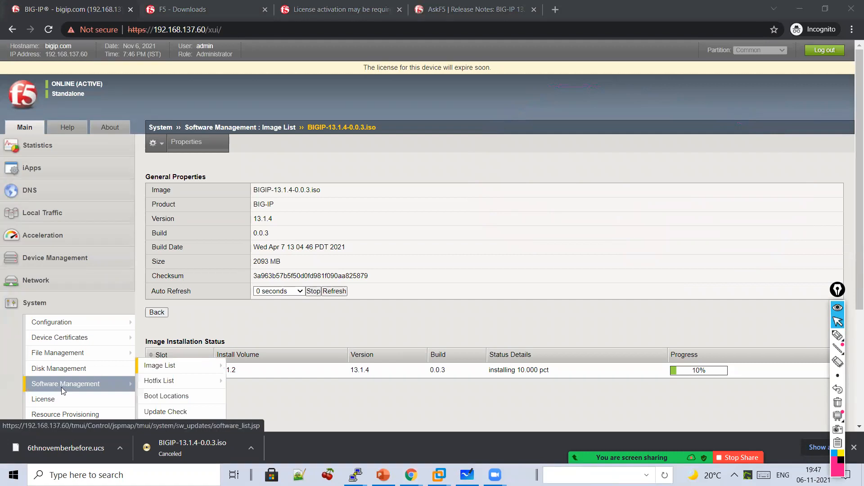
click(62, 391)
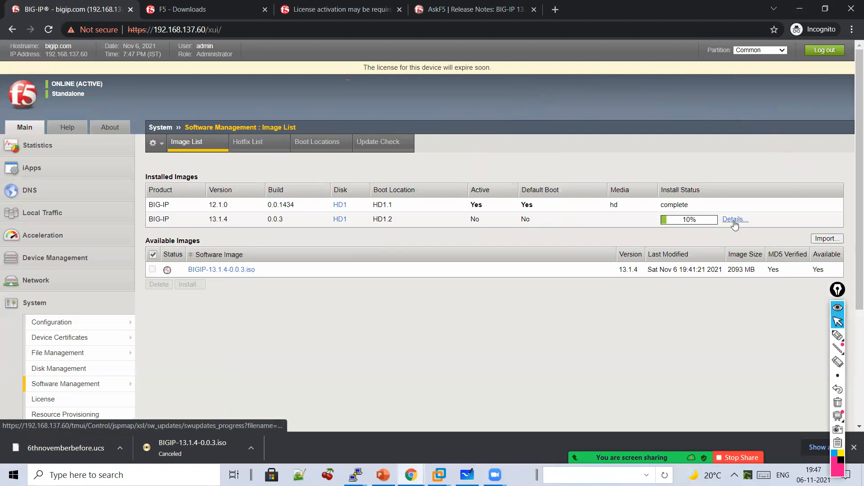
click(274, 127)
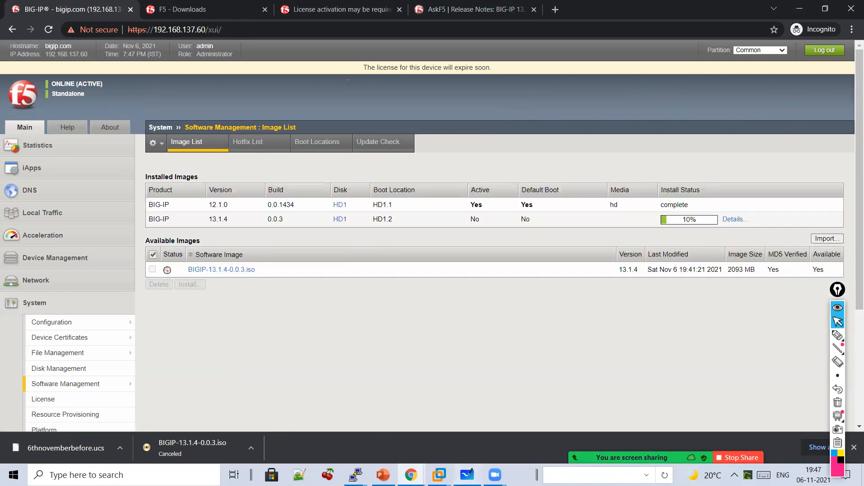
- Start handwriting 'Release' on a fresh Whiteboard canvas
click(467, 475)
click(837, 335)
mouse_move(277, 157)
mouse_down()
mouse_move(317, 160)
mouse_move(407, 131)
mouse_move(423, 143)
mouse_up()
- Handwrite 'Note' under Release, then the versions 12.1.X and 13.1.X bracketed together
mouse_move(367, 195)
mouse_down()
mouse_move(447, 183)
mouse_move(389, 168)
mouse_up()
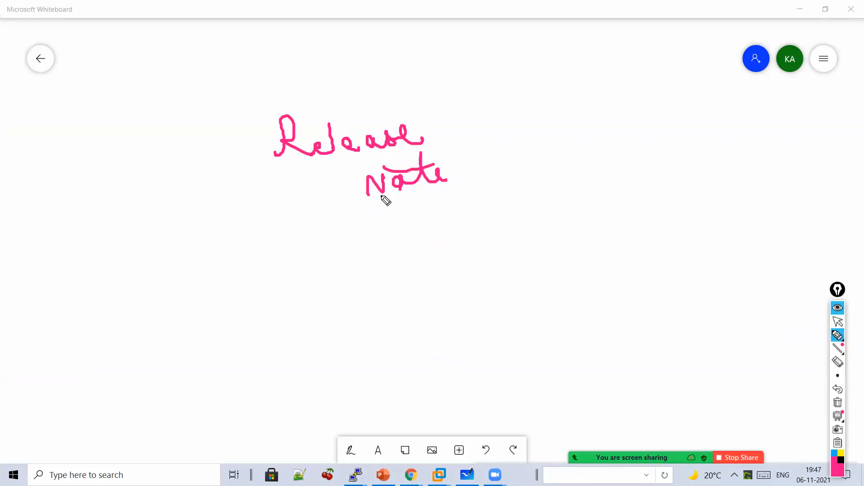
mouse_move(272, 254)
mouse_down()
mouse_move(276, 285)
mouse_move(339, 276)
mouse_up()
click(315, 267)
click(347, 269)
mouse_move(362, 247)
mouse_down()
mouse_move(369, 269)
mouse_move(396, 278)
mouse_up()
drag(322, 307, 328, 331)
mouse_move(329, 310)
mouse_down()
mouse_move(346, 333)
mouse_move(375, 329)
mouse_up()
click(360, 323)
click(387, 319)
mouse_move(412, 307)
mouse_down()
mouse_move(408, 320)
mouse_move(424, 332)
mouse_up()
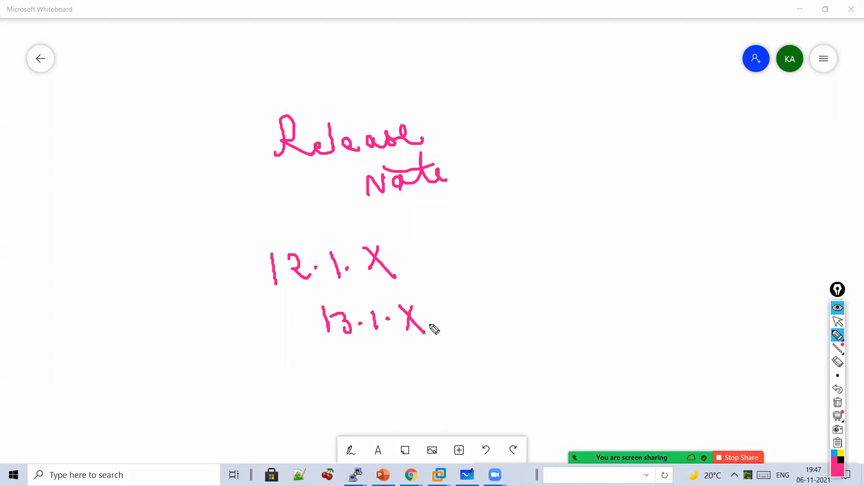
drag(406, 242, 445, 347)
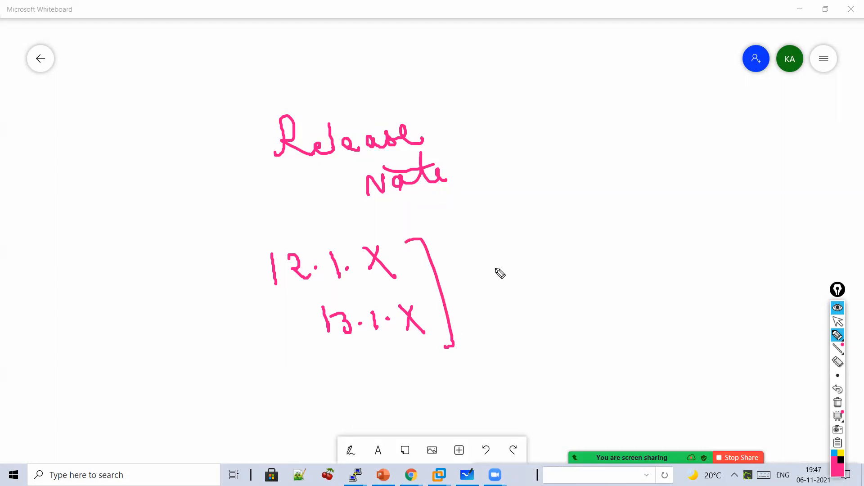
- Write 'After 12 Hotfix' and an underlined '12 → 13 Hotfix' note at the upper right
mouse_move(587, 111)
mouse_down()
mouse_move(589, 133)
mouse_move(617, 132)
mouse_up()
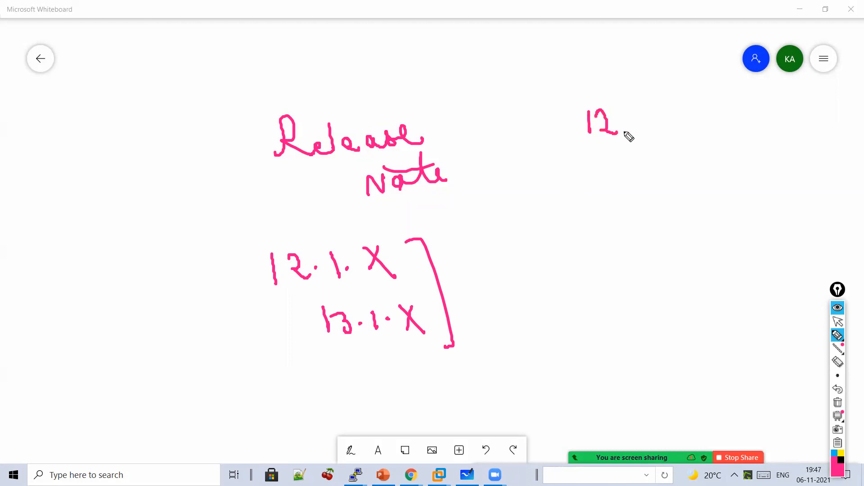
mouse_move(506, 133)
mouse_down()
mouse_move(522, 135)
mouse_move(525, 117)
mouse_up()
mouse_move(527, 99)
mouse_down()
mouse_move(536, 131)
mouse_move(546, 133)
mouse_up()
mouse_move(547, 128)
mouse_down()
mouse_move(561, 122)
mouse_move(612, 179)
mouse_up()
mouse_move(615, 166)
mouse_down()
mouse_move(621, 184)
mouse_move(642, 192)
mouse_move(671, 161)
mouse_move(698, 203)
mouse_move(695, 183)
mouse_move(687, 219)
mouse_up()
drag(715, 181, 715, 202)
mouse_move(545, 234)
mouse_down()
mouse_move(550, 261)
mouse_move(637, 249)
mouse_up()
mouse_move(641, 230)
mouse_down()
mouse_move(662, 255)
mouse_move(643, 253)
mouse_up()
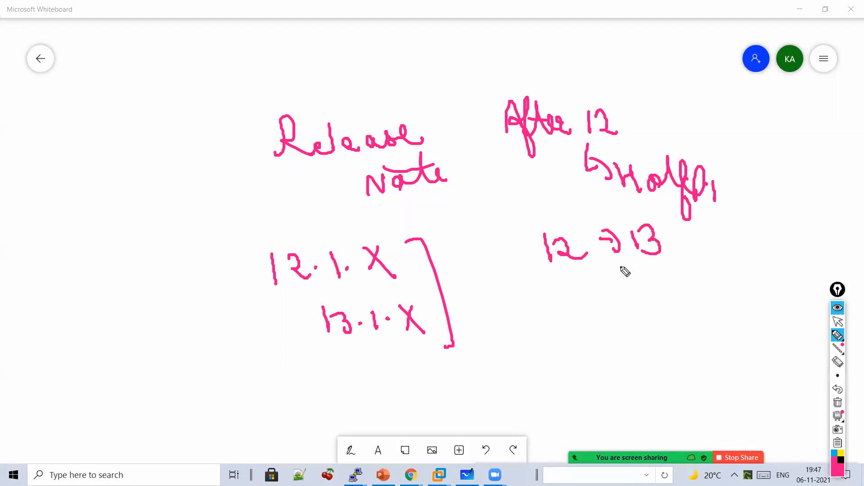
mouse_move(604, 276)
mouse_down()
mouse_move(617, 290)
mouse_move(629, 280)
mouse_move(716, 282)
mouse_move(738, 264)
mouse_move(761, 280)
mouse_up()
click(734, 250)
drag(760, 265, 747, 280)
drag(761, 319, 668, 334)
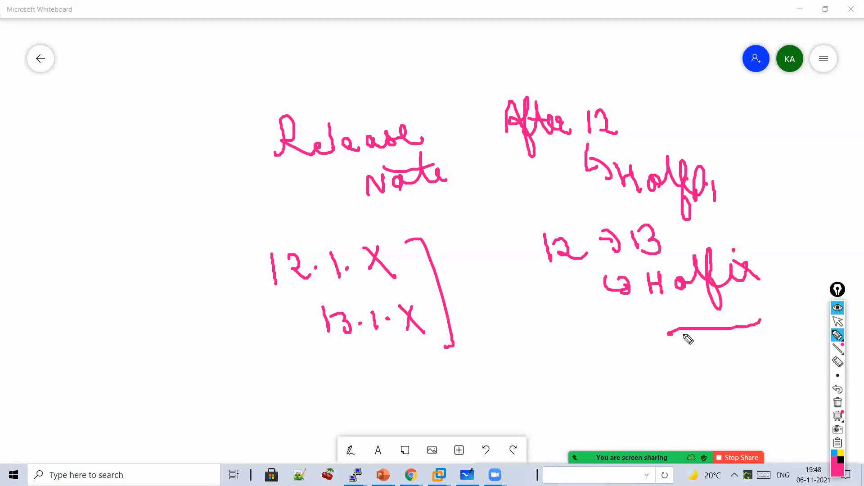
- Clear the board and handwrite '12 to 13' and '13 to 14' in pink
click(838, 402)
mouse_move(346, 165)
mouse_down()
mouse_move(354, 194)
mouse_move(389, 184)
mouse_up()
mouse_move(412, 157)
mouse_down()
mouse_move(447, 188)
mouse_move(464, 188)
mouse_up()
drag(361, 233, 367, 255)
drag(375, 240, 383, 267)
mouse_move(414, 232)
mouse_down()
mouse_move(419, 260)
mouse_move(430, 243)
mouse_up()
mouse_move(434, 261)
mouse_down()
mouse_move(448, 261)
mouse_move(438, 253)
mouse_up()
drag(471, 225, 474, 250)
drag(480, 225, 504, 271)
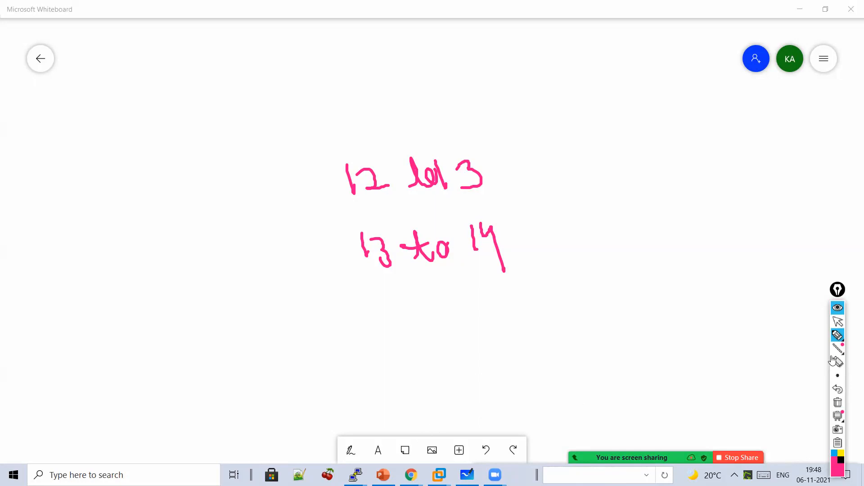
click(838, 322)
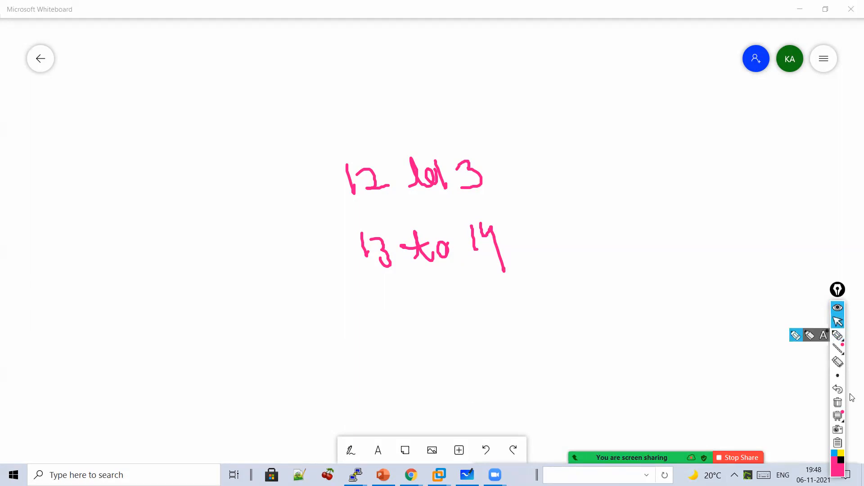
- Clear the board and write 'Bug → F5 → Hotfix' with Hotfix underlined
click(837, 402)
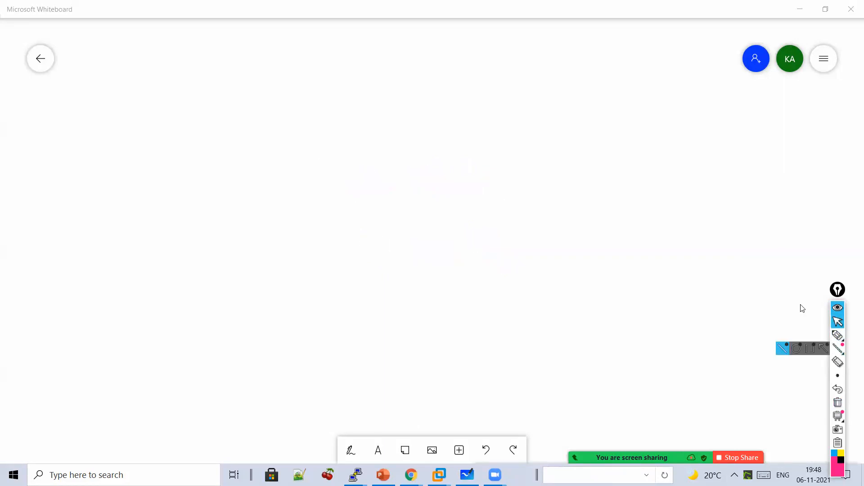
click(838, 335)
drag(321, 133, 335, 138)
mouse_move(356, 120)
mouse_down()
mouse_move(418, 151)
mouse_move(426, 145)
mouse_up()
drag(429, 132, 449, 133)
mouse_move(476, 112)
mouse_down()
mouse_move(462, 140)
mouse_move(475, 126)
mouse_up()
drag(493, 119, 460, 184)
drag(451, 167, 469, 170)
mouse_move(431, 212)
mouse_down()
mouse_move(449, 243)
mouse_move(486, 226)
mouse_move(512, 239)
mouse_move(525, 219)
mouse_move(554, 243)
mouse_move(531, 240)
mouse_up()
drag(556, 250, 437, 262)
mouse_move(577, 206)
mouse_down()
mouse_move(595, 194)
mouse_move(595, 219)
mouse_up()
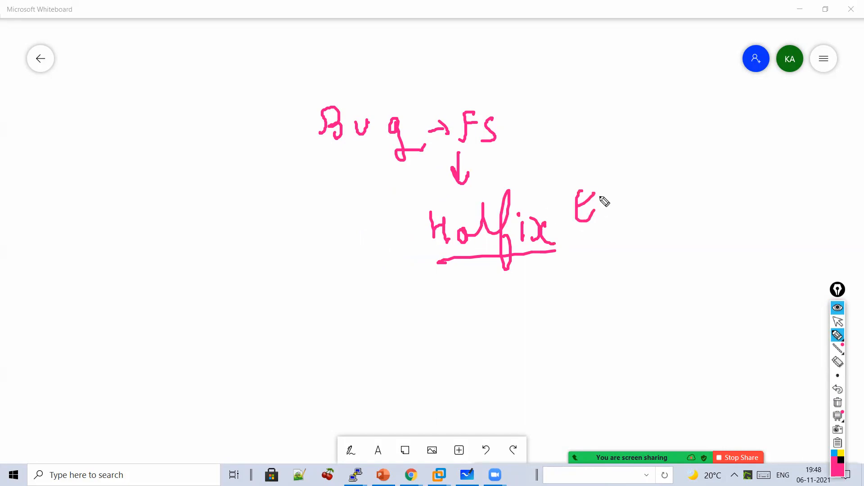
- Add 'Fix' and 'Engineering Team' with arrows feeding into Hotfix
mouse_move(637, 170)
mouse_down()
mouse_move(618, 199)
mouse_move(676, 201)
mouse_up()
mouse_move(669, 174)
mouse_down()
mouse_move(641, 255)
mouse_move(652, 240)
mouse_up()
mouse_move(584, 287)
mouse_down()
mouse_move(549, 293)
mouse_move(551, 271)
mouse_up()
mouse_move(635, 289)
mouse_down()
mouse_move(677, 310)
mouse_move(703, 298)
mouse_move(729, 302)
mouse_move(728, 289)
mouse_move(766, 297)
mouse_move(784, 288)
mouse_move(777, 315)
mouse_up()
mouse_move(733, 220)
mouse_down()
mouse_move(719, 243)
mouse_move(735, 231)
mouse_move(742, 245)
mouse_up()
drag(644, 356, 645, 367)
drag(632, 345, 748, 358)
mouse_move(661, 370)
mouse_down()
mouse_move(510, 297)
mouse_move(531, 302)
mouse_up()
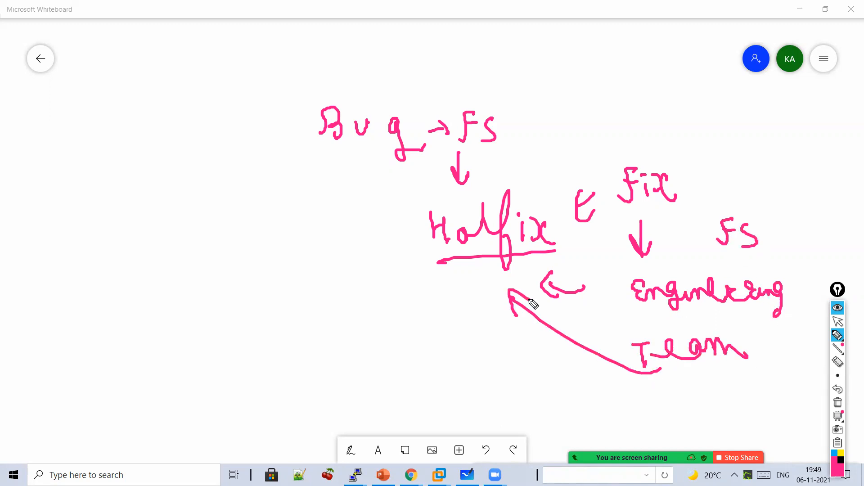
mouse_move(394, 263)
mouse_down()
mouse_move(363, 282)
mouse_move(369, 300)
mouse_up()
mouse_move(318, 349)
mouse_down()
mouse_move(343, 339)
mouse_move(361, 353)
mouse_up()
mouse_move(377, 330)
mouse_down()
mouse_move(379, 347)
mouse_move(398, 335)
mouse_up()
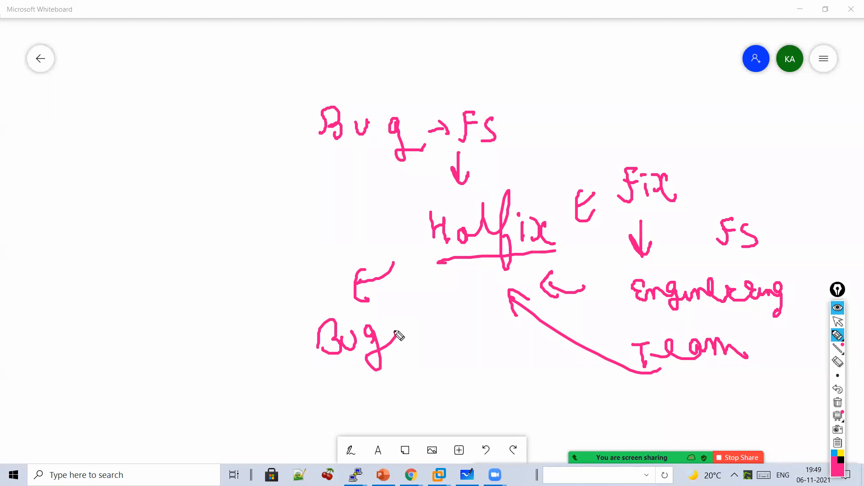
- Bring the BIG-IP Chrome window back to the front
click(838, 322)
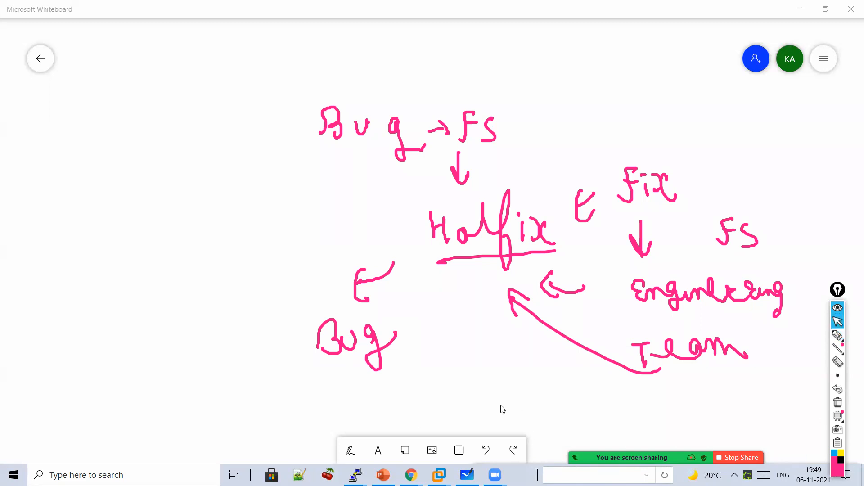
mouse_move(411, 475)
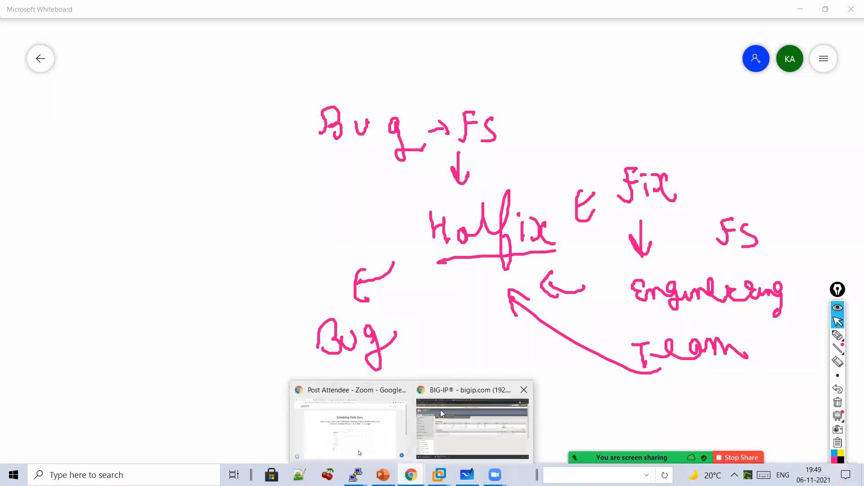
click(440, 410)
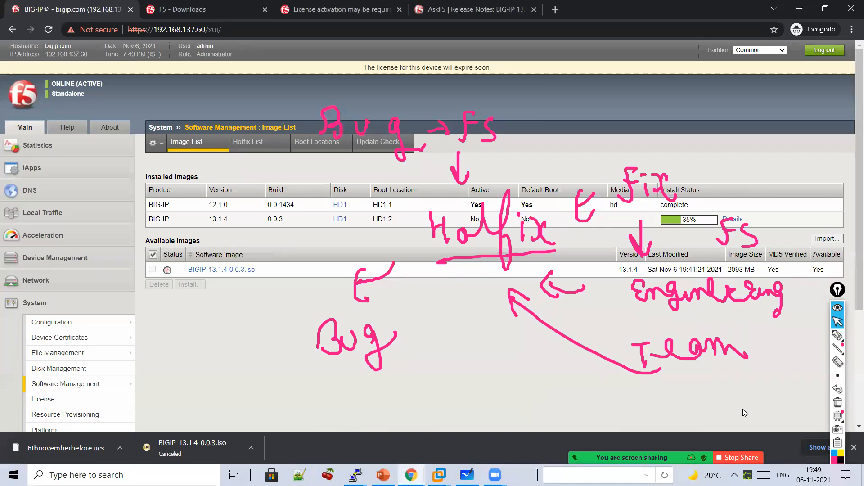
- Highlight arrows at the page header and show the empty Hotfix List
click(838, 403)
click(837, 335)
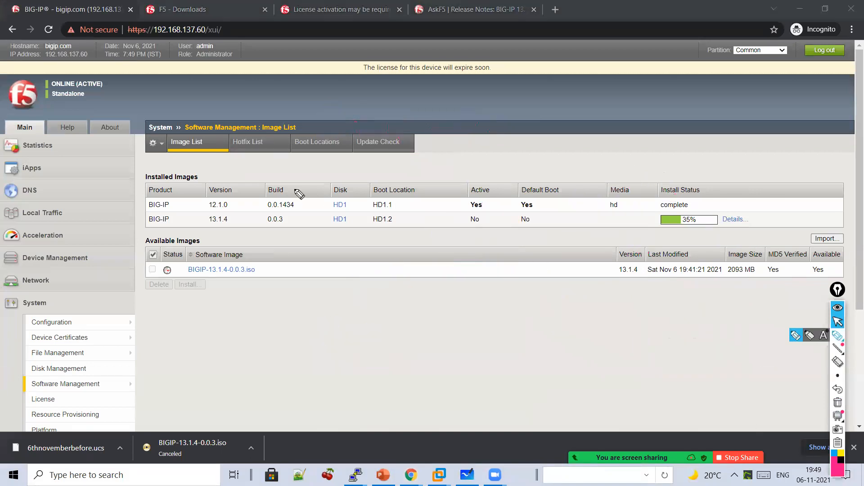
mouse_move(157, 61)
mouse_down()
mouse_move(168, 110)
mouse_move(198, 106)
mouse_up()
drag(266, 90, 271, 124)
drag(260, 107, 280, 121)
click(837, 321)
click(251, 144)
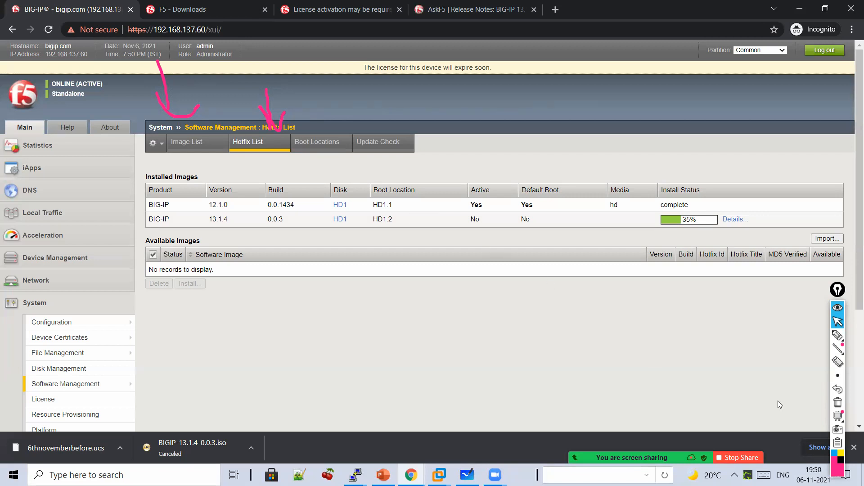
- Clear the annotations and switch back to Microsoft Whiteboard
click(841, 405)
click(837, 335)
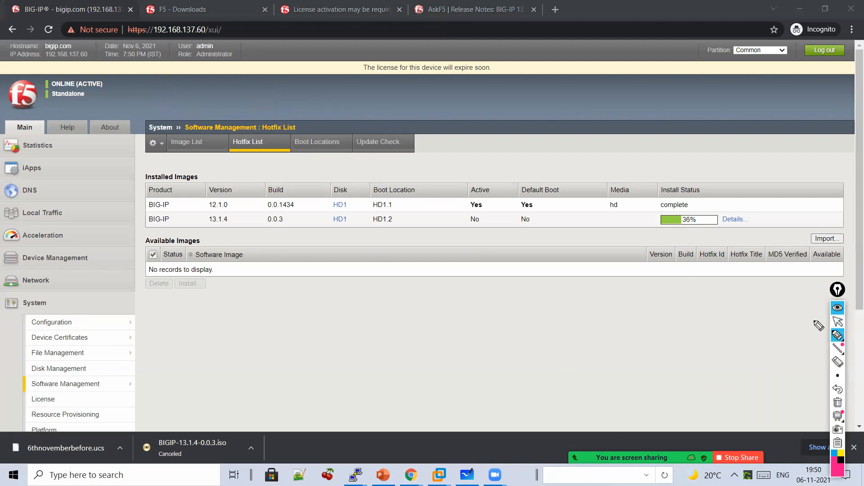
click(838, 322)
click(468, 474)
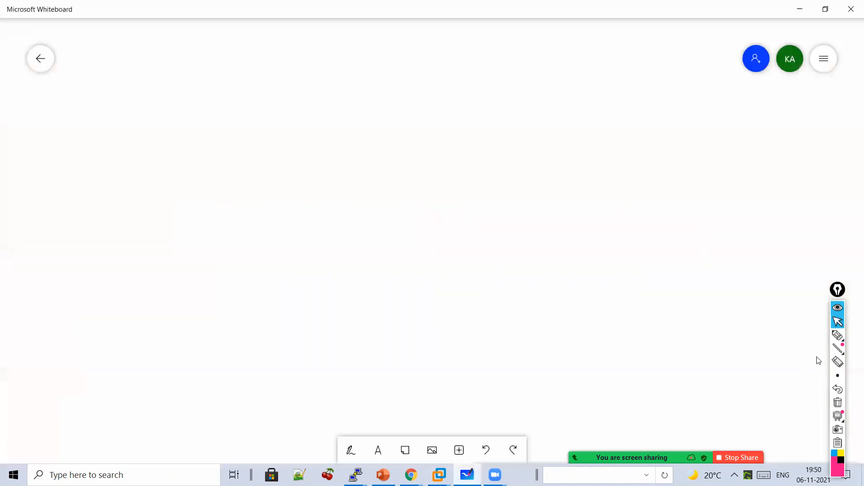
- Highlight-write version 13.1.1 with each 1 underlined
click(838, 335)
drag(125, 96, 134, 126)
mouse_move(140, 100)
mouse_down()
mouse_move(160, 110)
mouse_move(153, 124)
mouse_up()
click(184, 110)
click(215, 102)
drag(214, 102, 225, 141)
drag(230, 128, 266, 140)
drag(203, 154, 279, 159)
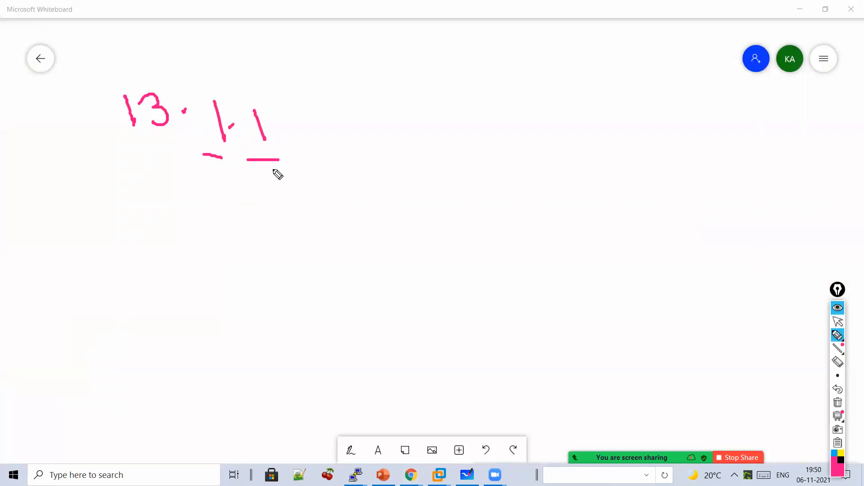
- Arrow the 13 down to 'Major Release'
drag(142, 161, 147, 198)
drag(138, 183, 157, 188)
mouse_move(106, 249)
mouse_down()
mouse_move(120, 225)
mouse_move(160, 269)
mouse_move(171, 245)
mouse_move(188, 242)
mouse_up()
mouse_move(82, 332)
mouse_down()
mouse_move(162, 301)
mouse_move(237, 304)
mouse_up()
click(216, 174)
- Label the first 1 as 'Long Term Stability Release'
mouse_move(216, 175)
mouse_down()
mouse_move(226, 193)
mouse_move(217, 235)
mouse_move(240, 225)
mouse_move(280, 247)
mouse_move(269, 246)
mouse_up()
mouse_move(239, 263)
mouse_down()
mouse_move(256, 271)
mouse_move(309, 264)
mouse_up()
mouse_move(255, 311)
mouse_down()
mouse_move(270, 332)
mouse_move(334, 283)
mouse_move(370, 295)
mouse_move(372, 323)
mouse_up()
mouse_move(247, 379)
mouse_down()
mouse_move(259, 361)
mouse_move(289, 349)
mouse_move(327, 367)
mouse_move(377, 371)
mouse_up()
click(295, 171)
- Label the last 1 'Maintenance release' and add arrows above 13 and the first 1
drag(294, 170, 353, 189)
mouse_move(341, 178)
mouse_down()
mouse_move(363, 207)
mouse_move(411, 221)
mouse_up()
mouse_move(424, 224)
mouse_down()
mouse_move(476, 224)
mouse_move(496, 208)
mouse_move(533, 216)
mouse_move(563, 208)
mouse_move(596, 219)
mouse_up()
mouse_move(461, 258)
mouse_down()
mouse_move(559, 249)
mouse_move(583, 272)
mouse_move(593, 266)
mouse_up()
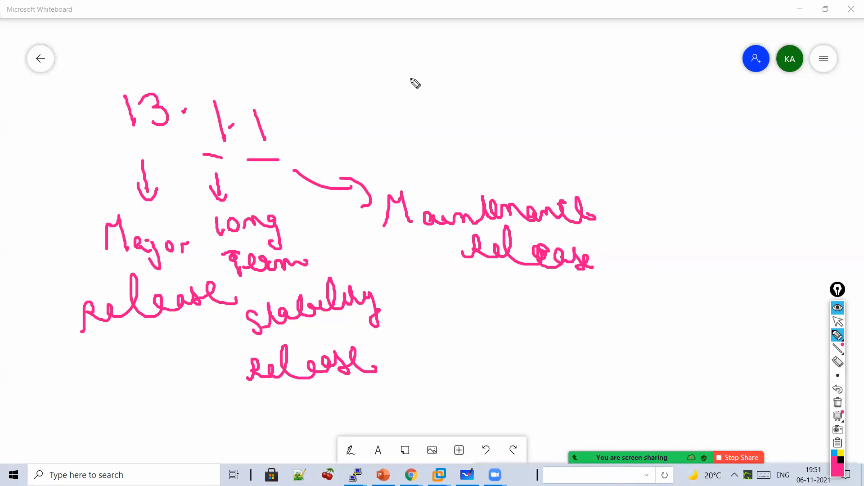
mouse_move(118, 48)
mouse_down()
mouse_move(129, 85)
mouse_move(139, 71)
mouse_up()
mouse_move(200, 56)
mouse_down()
mouse_move(208, 90)
mouse_move(220, 73)
mouse_up()
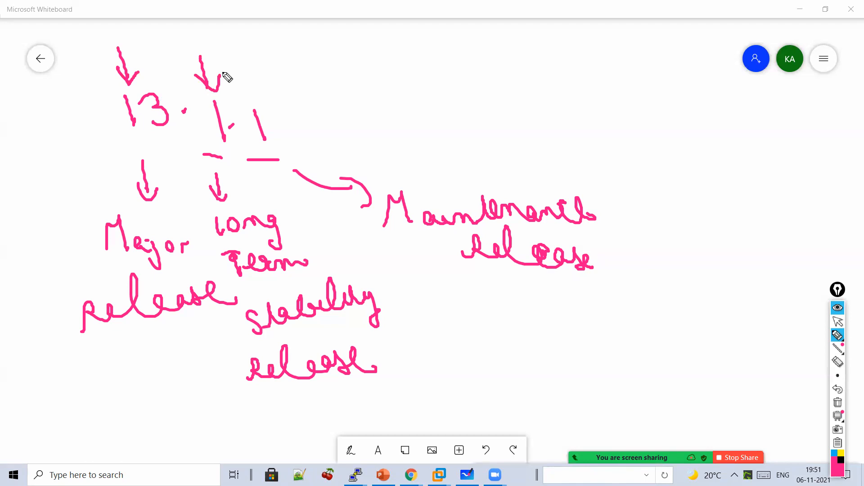
- Open the BIG-IP install details for BIGIP-13.1.4-0.0.3.iso, now at 58%
click(837, 322)
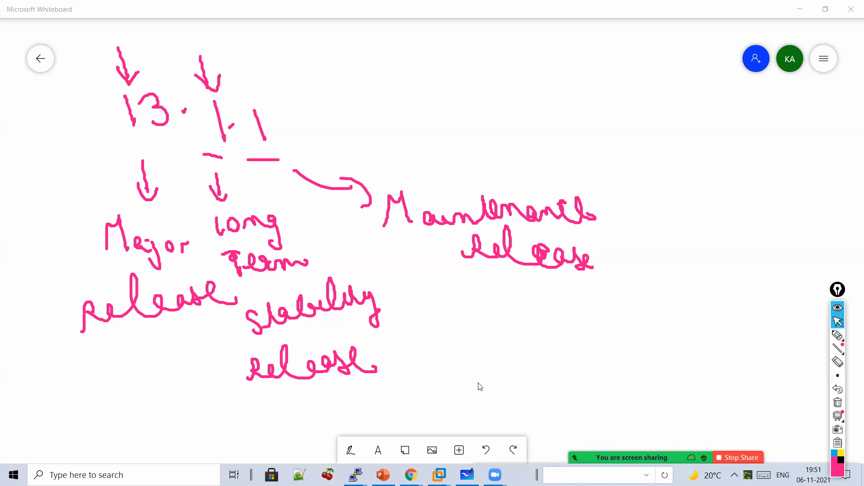
mouse_move(411, 475)
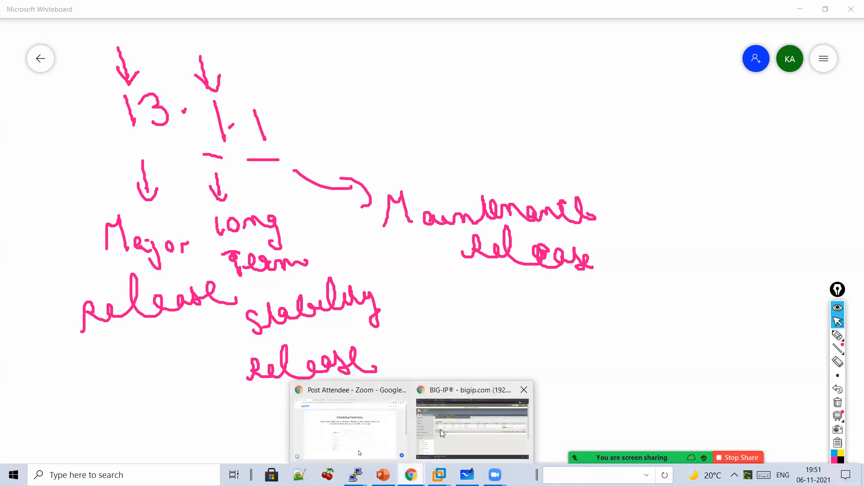
click(442, 434)
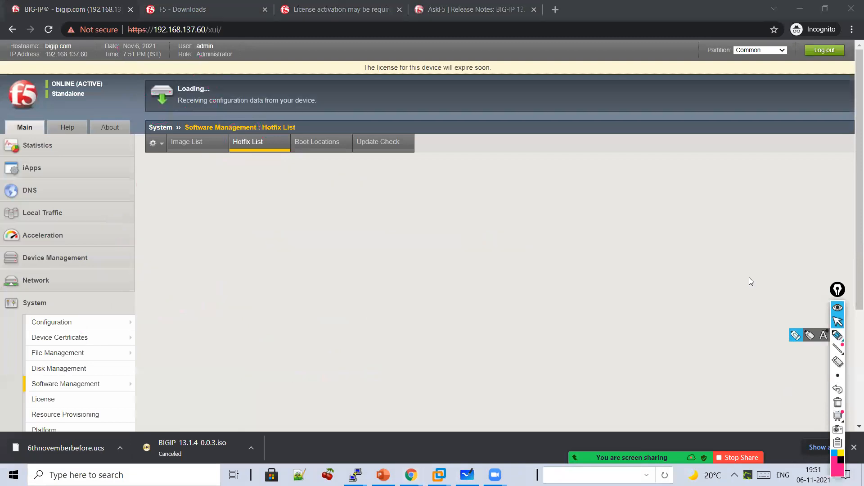
click(733, 220)
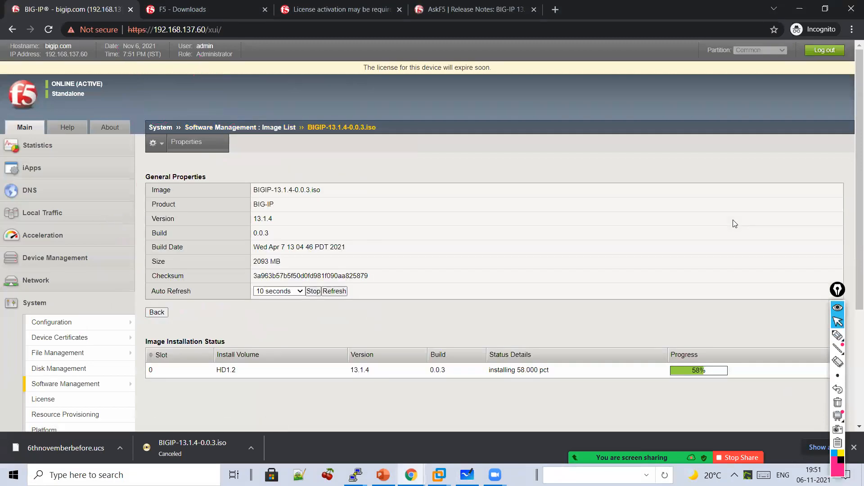
- Go to System > Software Management > Image List
scroll(16, 254, down, 3)
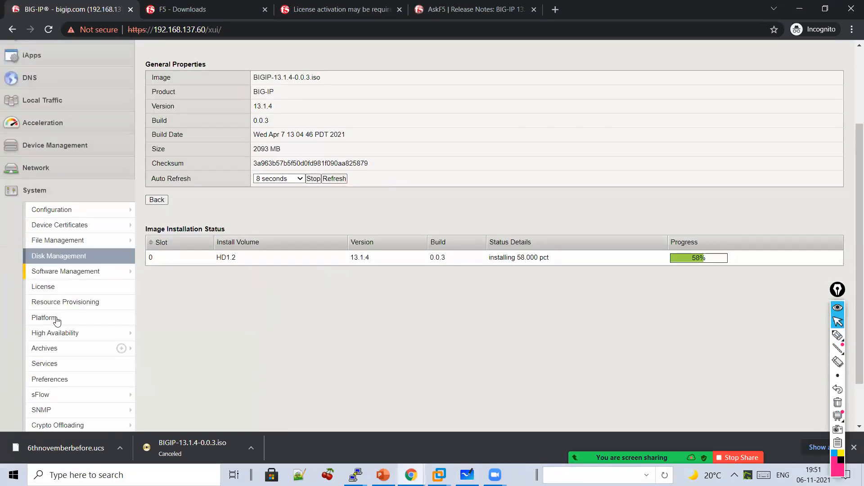
mouse_move(72, 278)
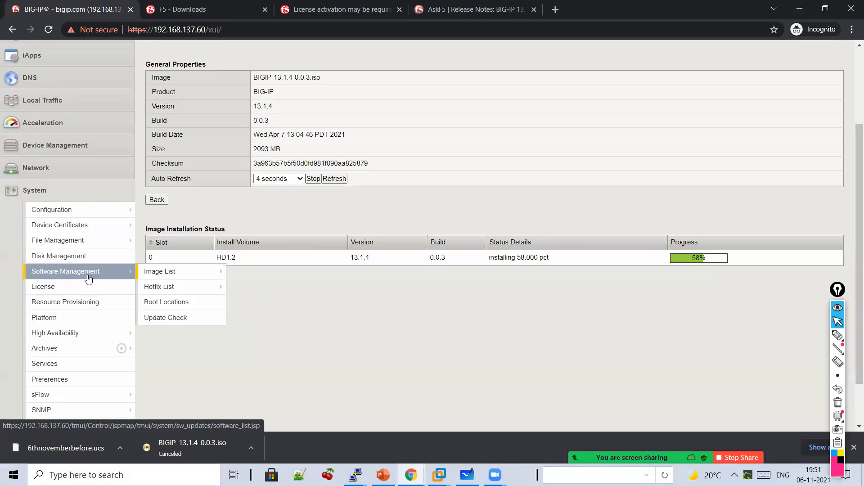
click(164, 271)
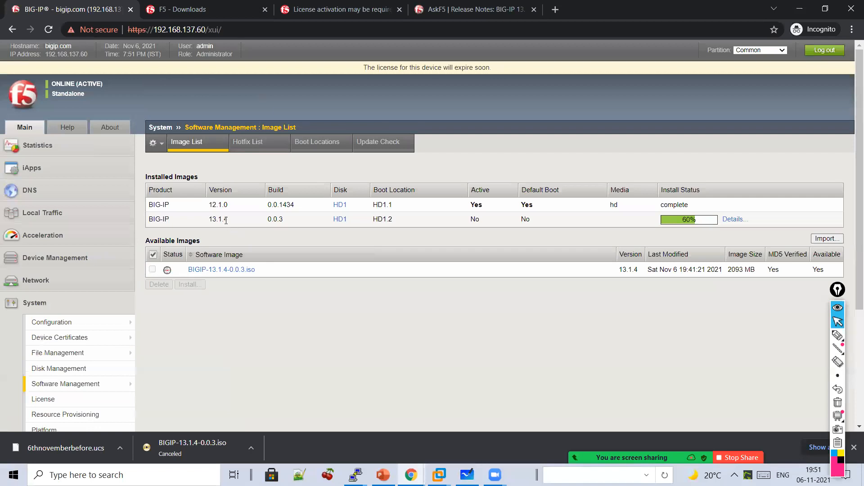
- Mark the Active/Default Boot columns and the iso row with handwritten notes, then clear the ink
click(837, 335)
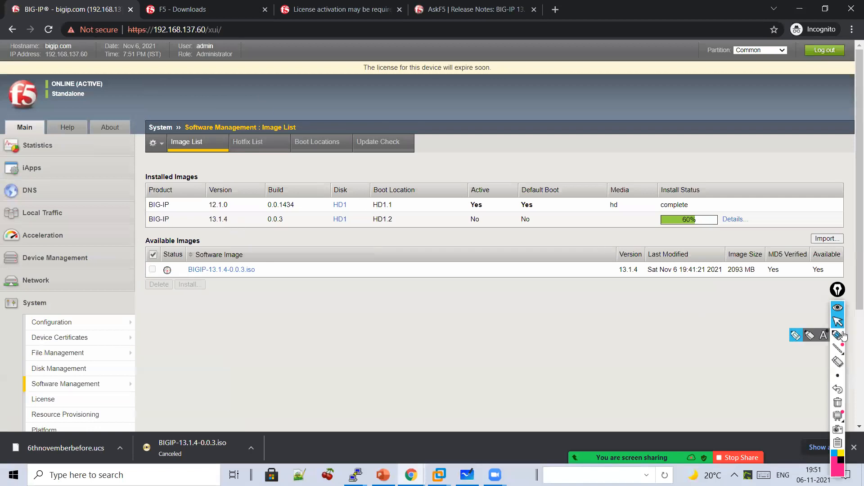
mouse_move(497, 161)
mouse_down()
mouse_move(444, 194)
mouse_move(527, 218)
mouse_move(490, 149)
mouse_move(472, 156)
mouse_up()
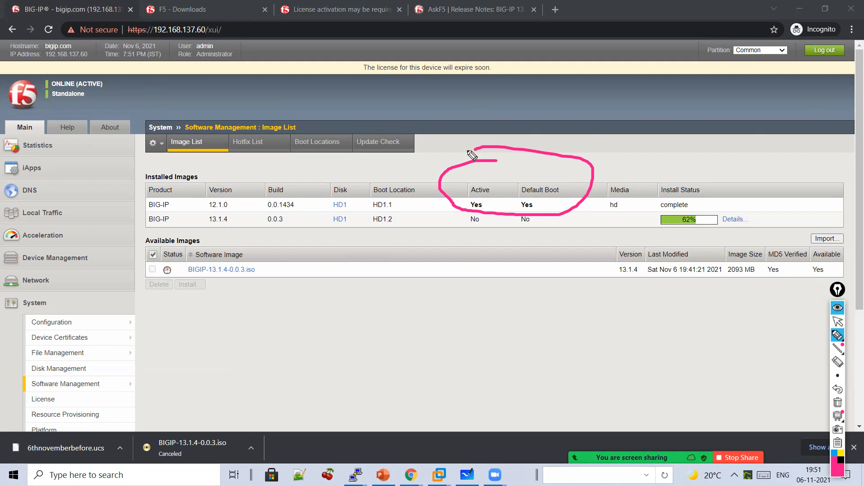
drag(480, 247, 490, 271)
drag(462, 298, 480, 297)
drag(488, 288, 499, 297)
mouse_move(504, 275)
mouse_down()
mouse_move(513, 296)
mouse_move(540, 296)
mouse_up()
drag(563, 279, 564, 281)
mouse_move(517, 313)
mouse_down()
mouse_move(519, 332)
mouse_move(528, 317)
mouse_up()
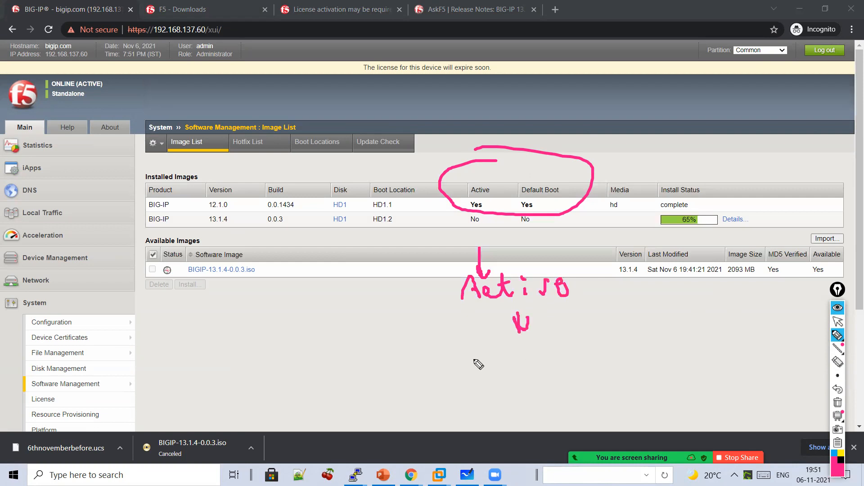
mouse_move(472, 349)
mouse_down()
mouse_move(585, 352)
mouse_move(657, 321)
mouse_move(695, 323)
mouse_move(475, 333)
mouse_move(680, 384)
mouse_up()
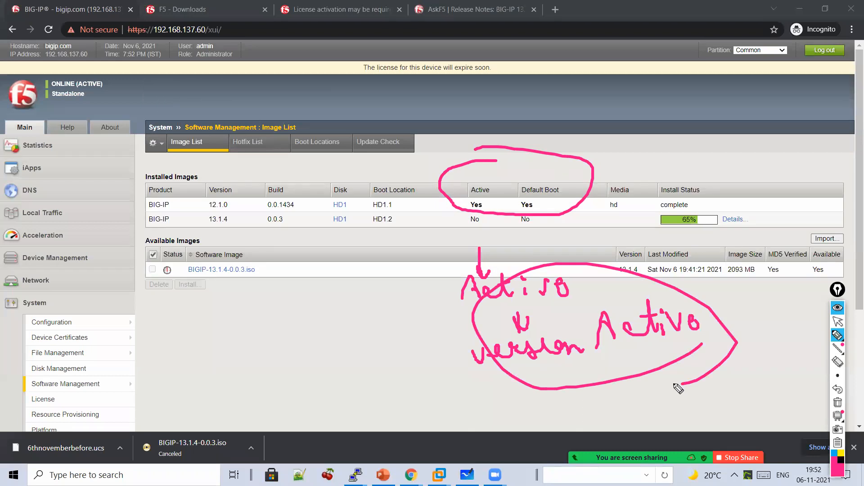
click(837, 403)
click(837, 320)
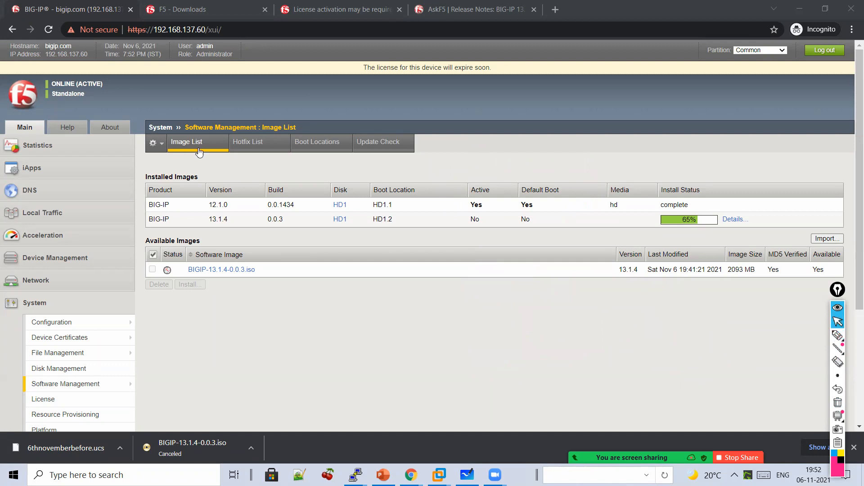
- On Boot Locations, highlight 'HD1.1 → HD1.2, Reboot', then move on to the Hotfix List
click(315, 148)
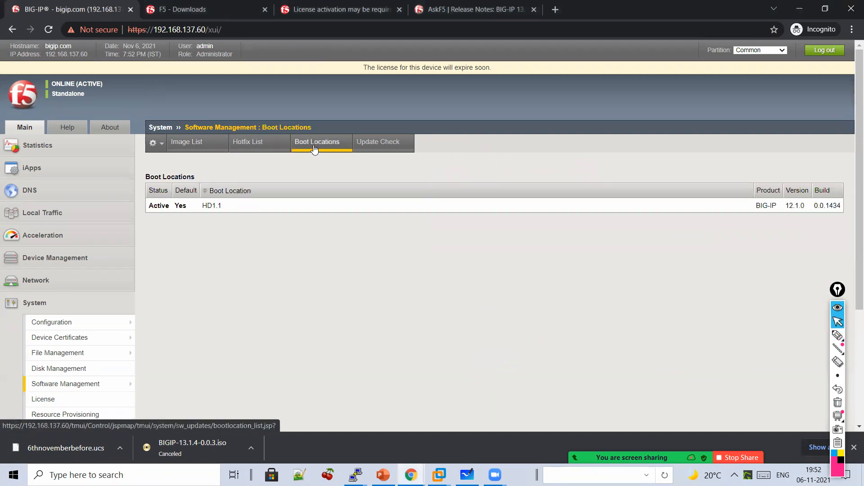
click(837, 334)
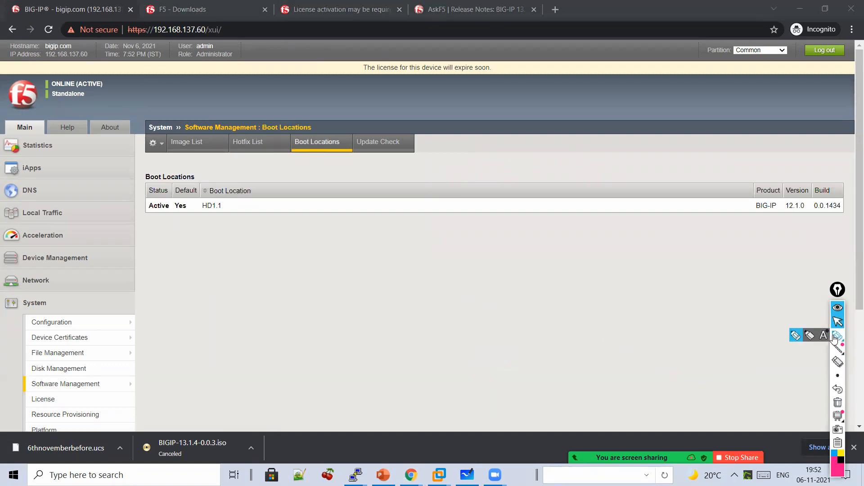
mouse_move(392, 220)
mouse_down()
mouse_move(387, 272)
mouse_move(434, 287)
mouse_move(512, 288)
mouse_up()
click(469, 278)
drag(445, 315, 469, 342)
mouse_move(242, 275)
mouse_down()
mouse_move(248, 299)
mouse_move(266, 284)
mouse_move(279, 299)
mouse_move(307, 288)
mouse_move(317, 297)
mouse_move(360, 279)
mouse_move(362, 290)
mouse_up()
click(305, 281)
mouse_move(509, 335)
mouse_down()
mouse_move(614, 332)
mouse_move(616, 342)
mouse_up()
drag(603, 325, 631, 322)
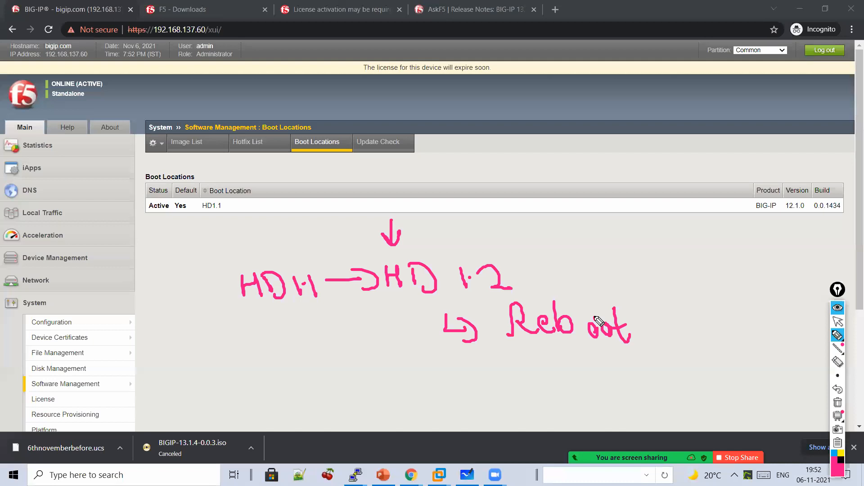
click(838, 321)
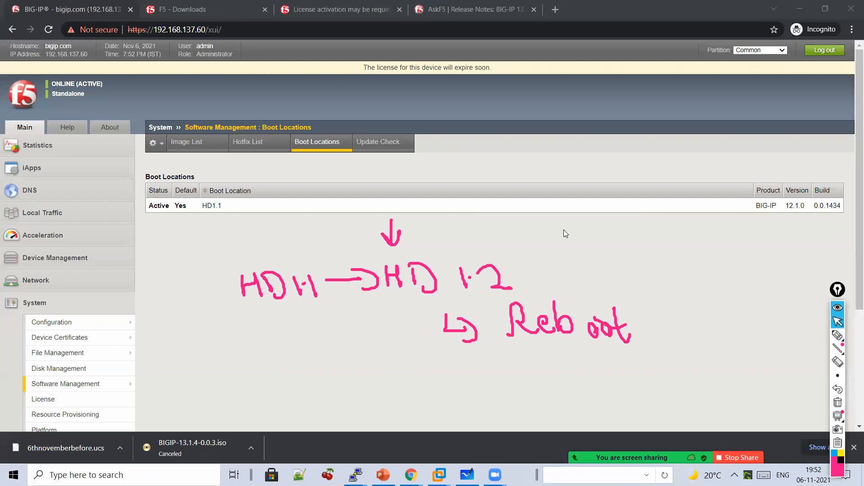
click(271, 143)
- Open the 13.1.4 install details at 71%, highlight Version and Build, then go to F5 - Downloads
click(202, 141)
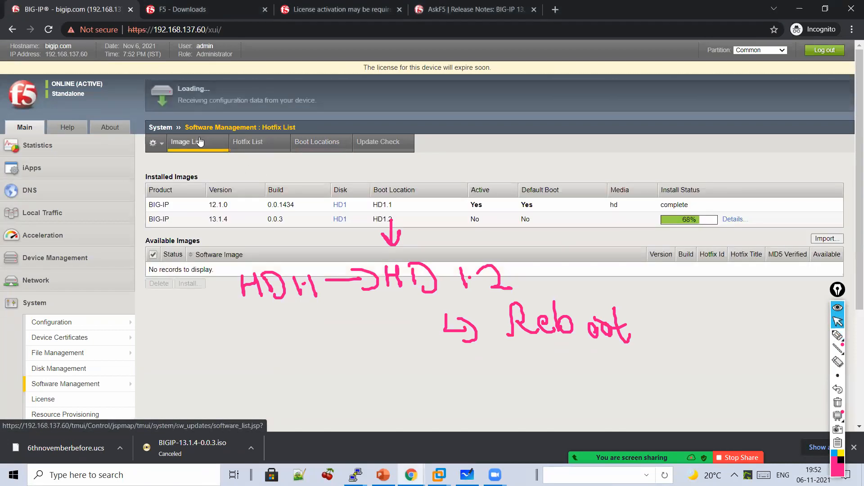
click(736, 220)
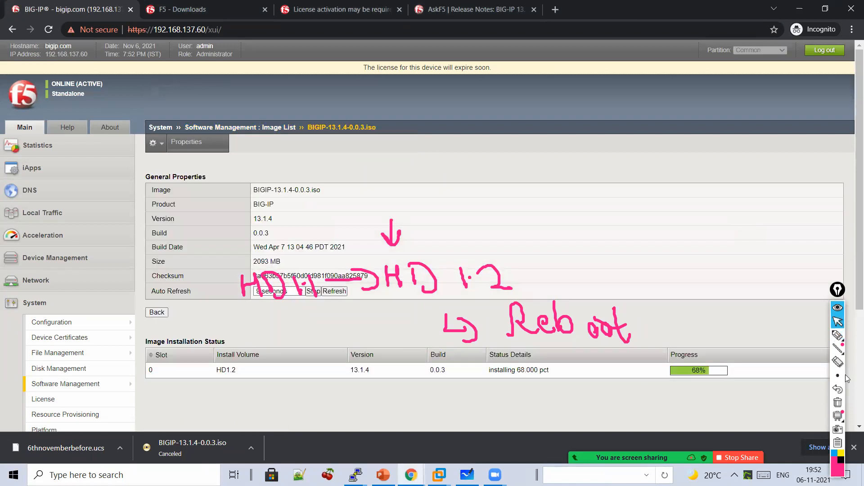
click(838, 402)
click(837, 337)
drag(273, 207, 283, 242)
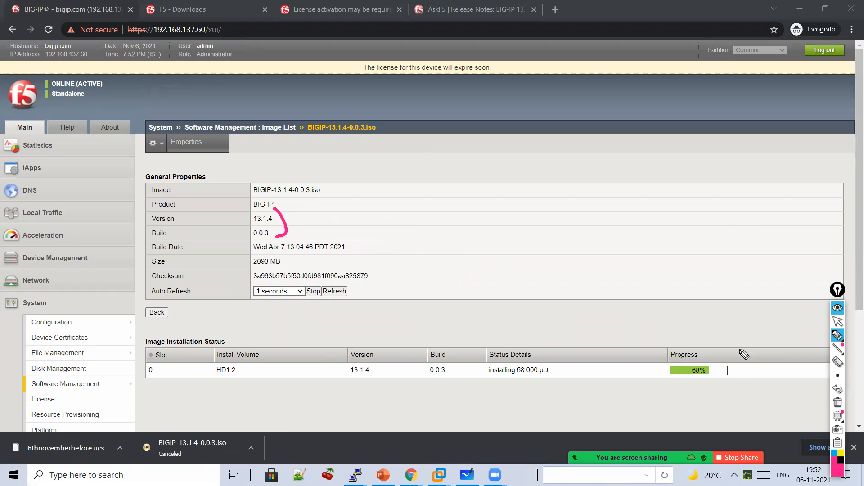
click(837, 321)
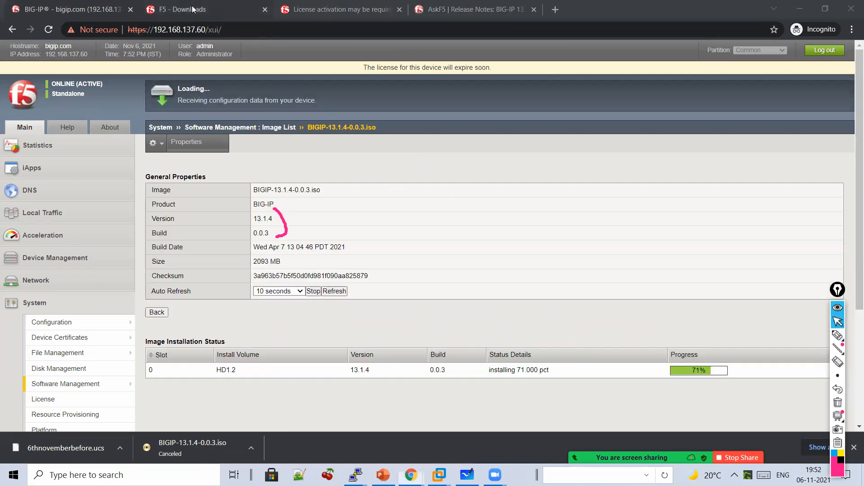
click(233, 11)
- Navigate back from the 13.1.4 downloads to the product lines and open BIG-IP v15.x
click(16, 32)
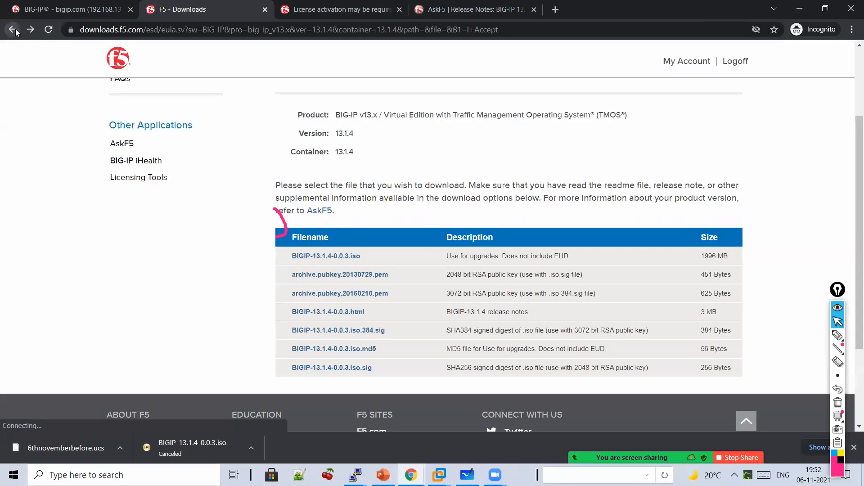
click(12, 29)
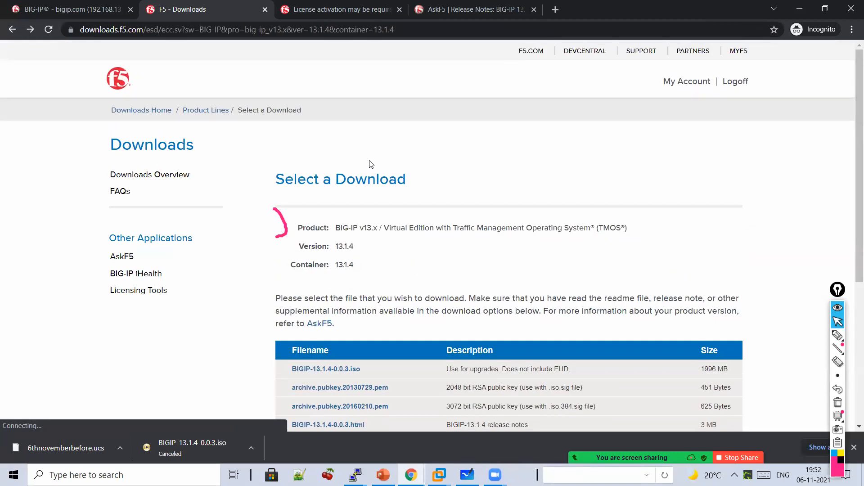
click(12, 29)
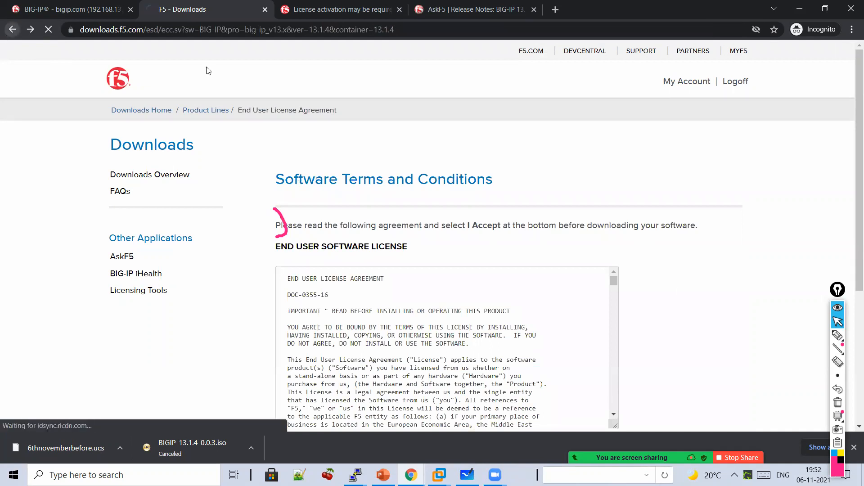
scroll(704, 400, up, 6)
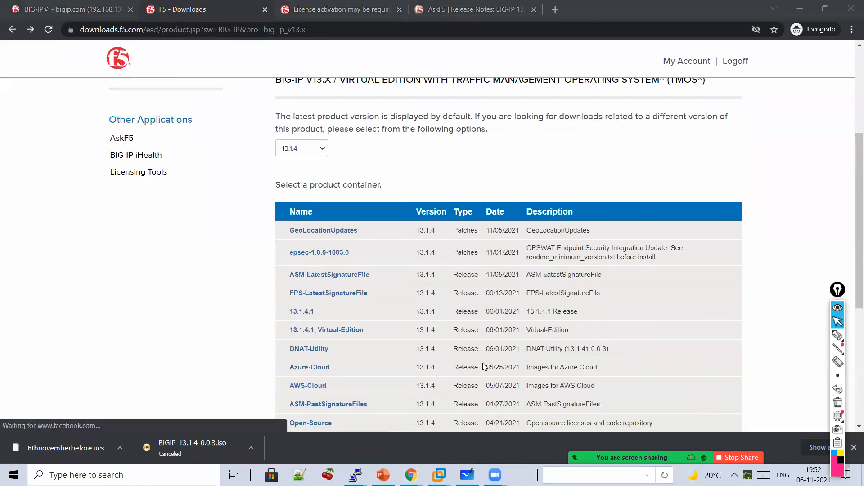
click(305, 335)
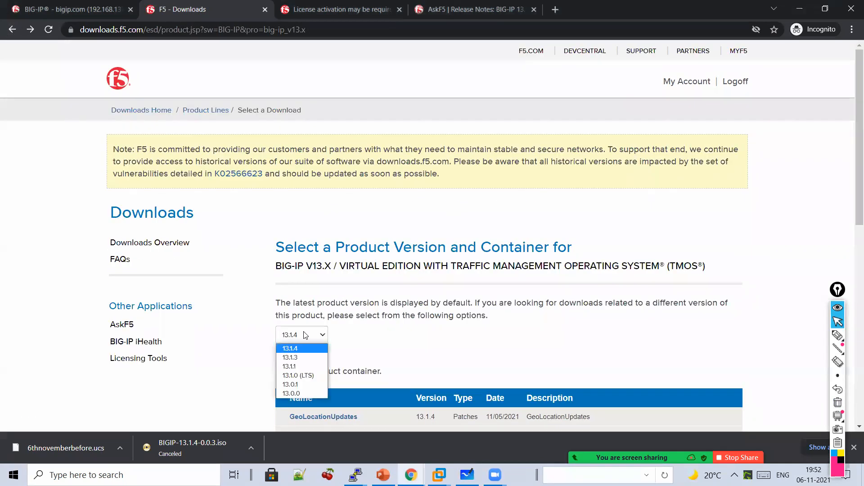
click(12, 30)
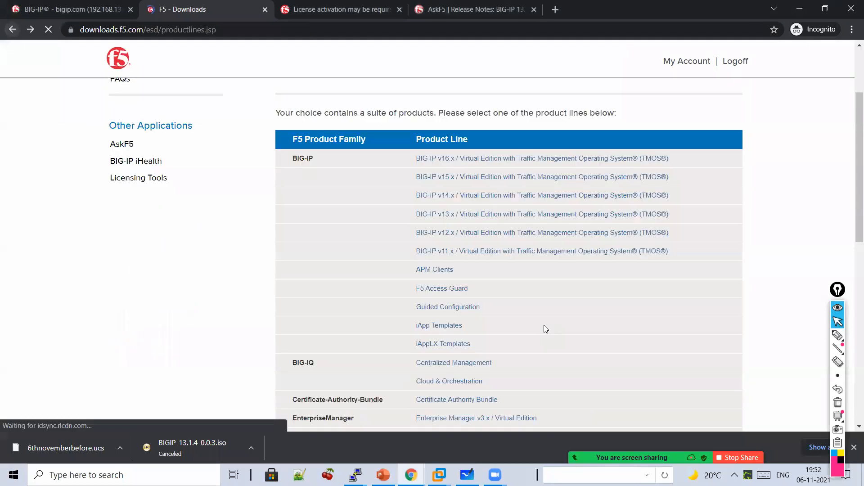
scroll(515, 317, up, 2)
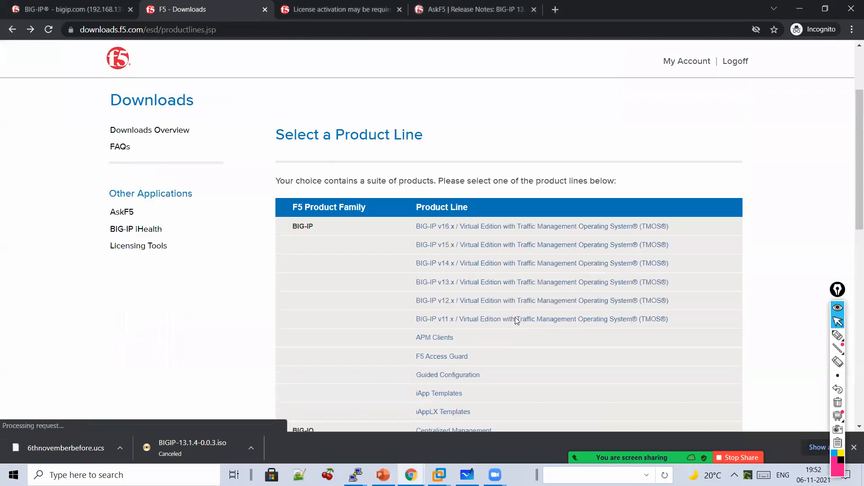
click(499, 252)
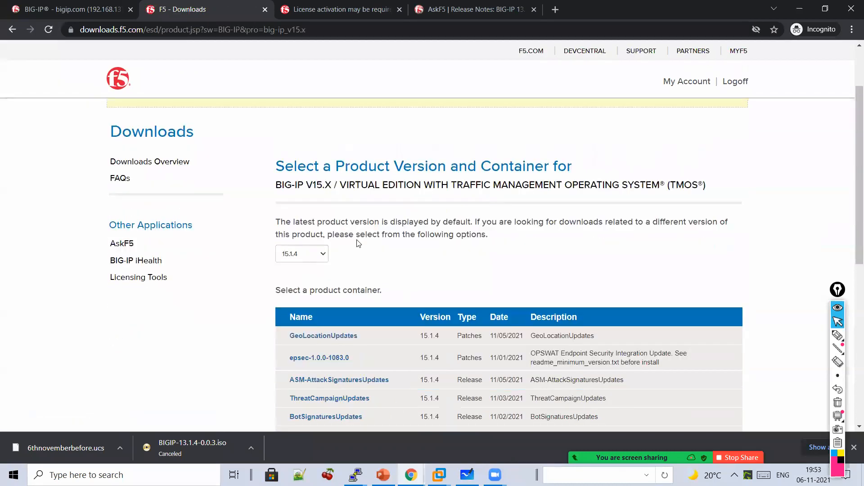
- Keep version 15.1.4, open its release container and accept the software license agreement
click(322, 223)
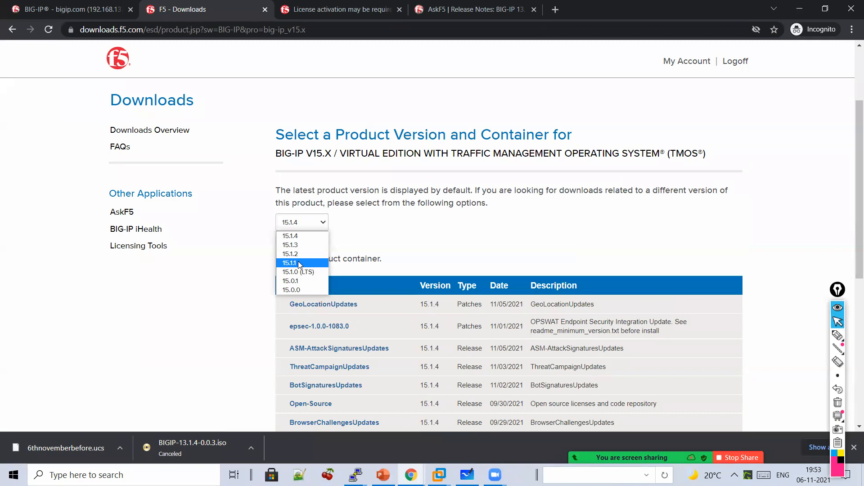
click(303, 236)
scroll(365, 226, down, 3)
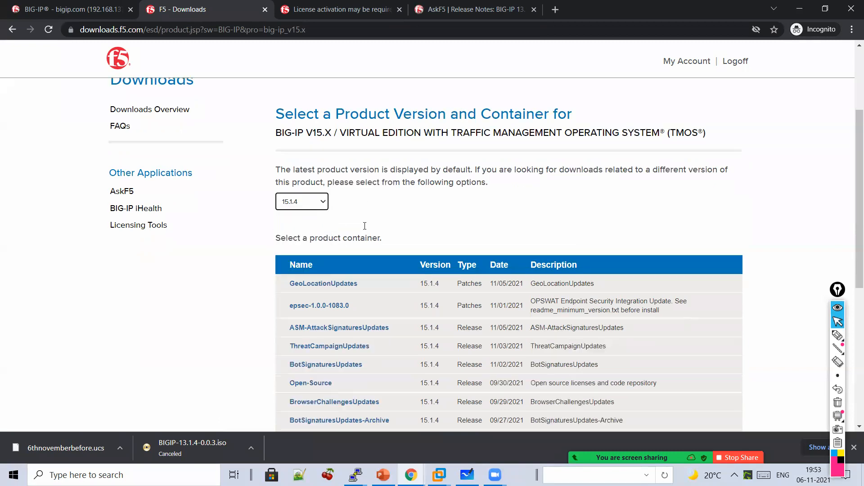
scroll(364, 225, up, 1)
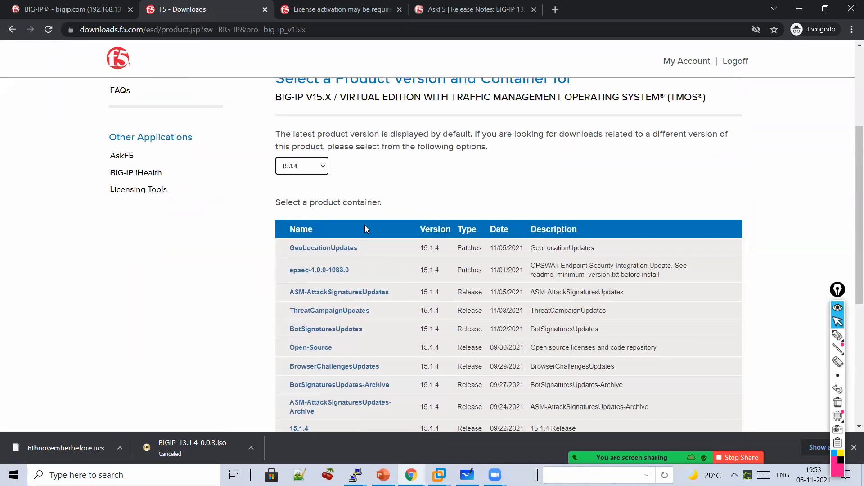
scroll(365, 225, down, 4)
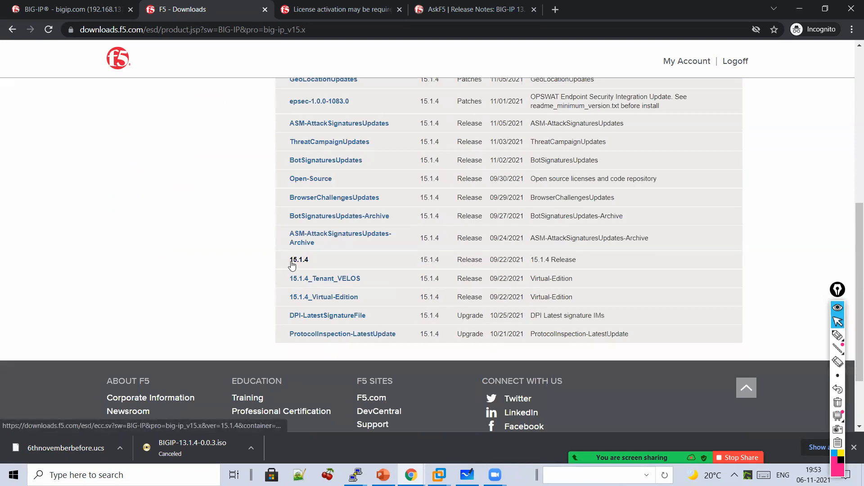
click(291, 265)
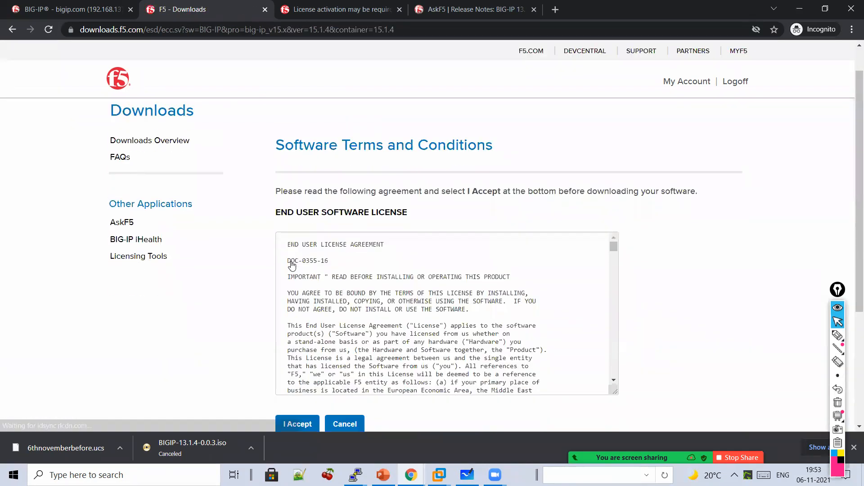
scroll(297, 260, down, 3)
scroll(297, 259, down, 1)
click(298, 247)
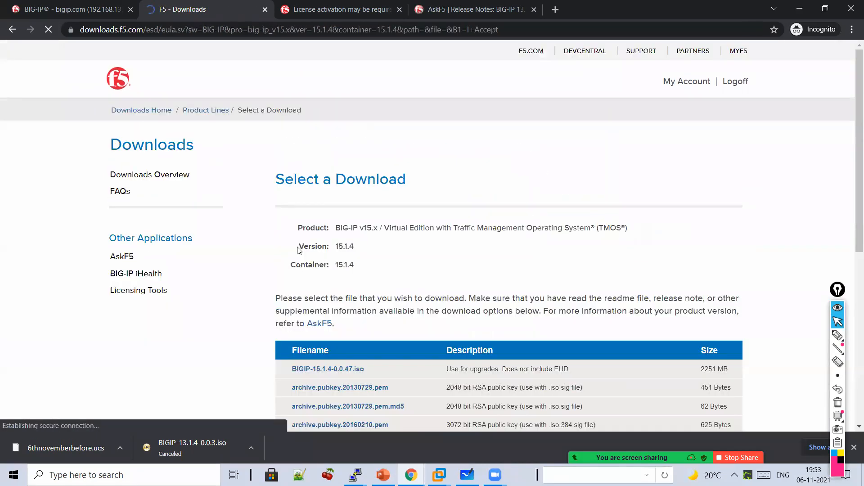
scroll(333, 270, down, 3)
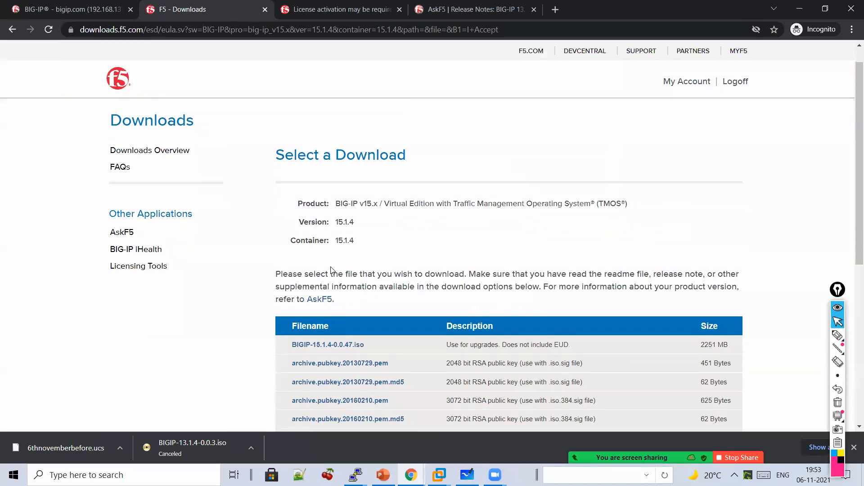
- Mark BIGIP-15.1.4-0.0.47.iso (2251 MB) with an arrow, then return to the BIG-IP admin page
click(836, 337)
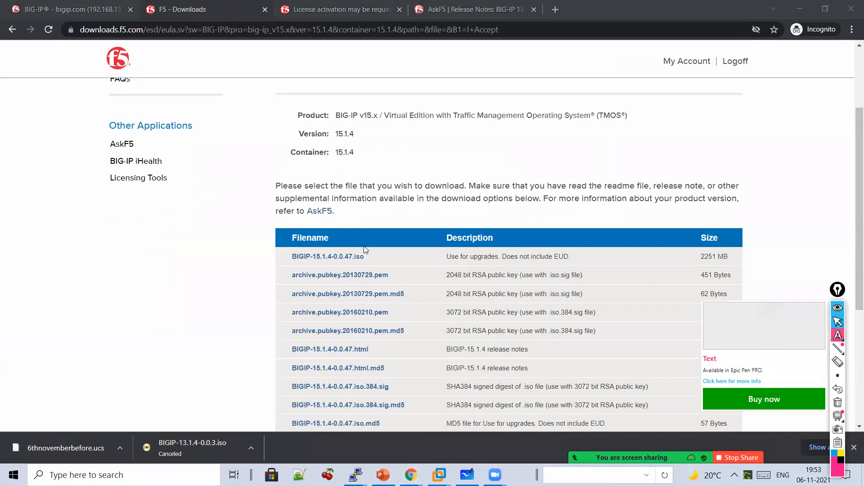
click(836, 336)
mouse_move(357, 238)
mouse_down()
mouse_move(378, 262)
mouse_move(370, 263)
mouse_up()
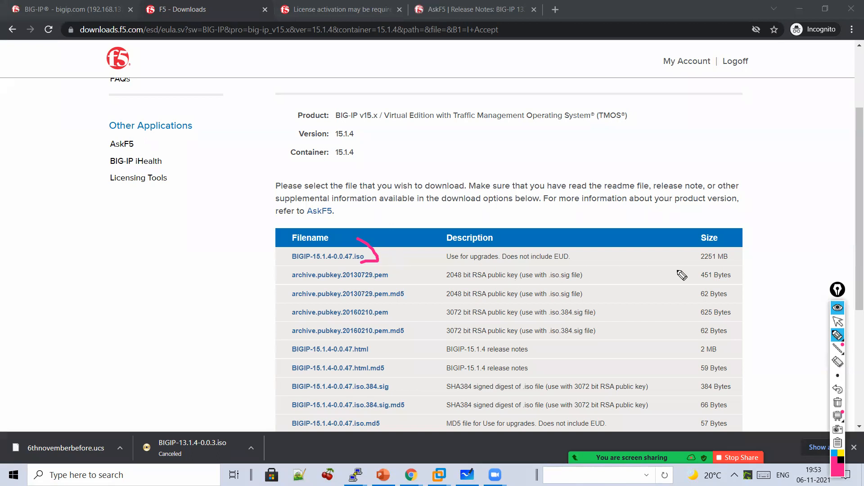
click(837, 321)
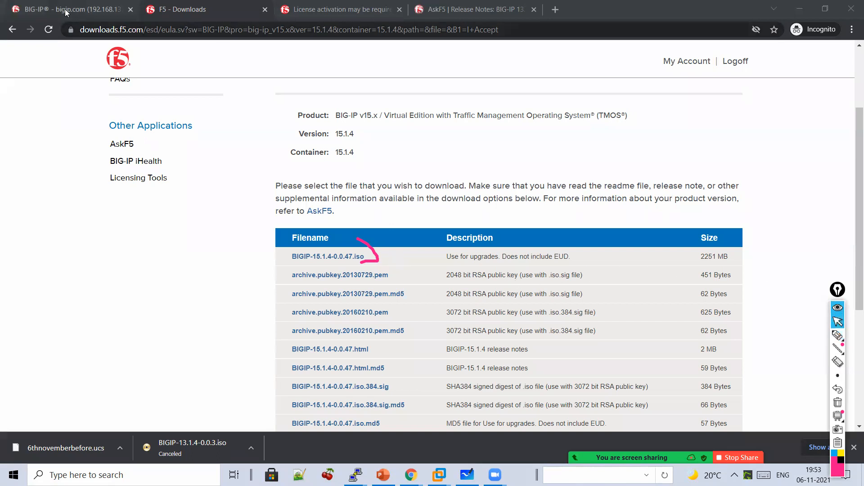
click(65, 12)
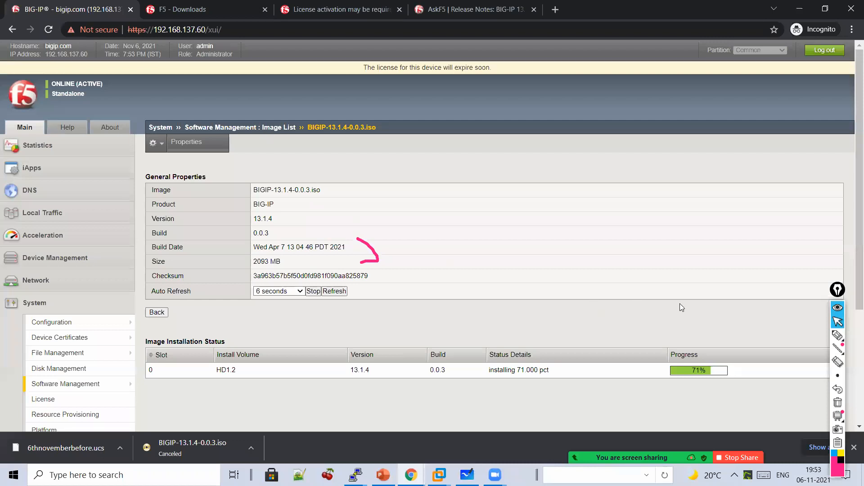
- Reload the BIG-IP page to refresh the 13.1.4 install status and stop the meeting recording
scroll(680, 304, down, 2)
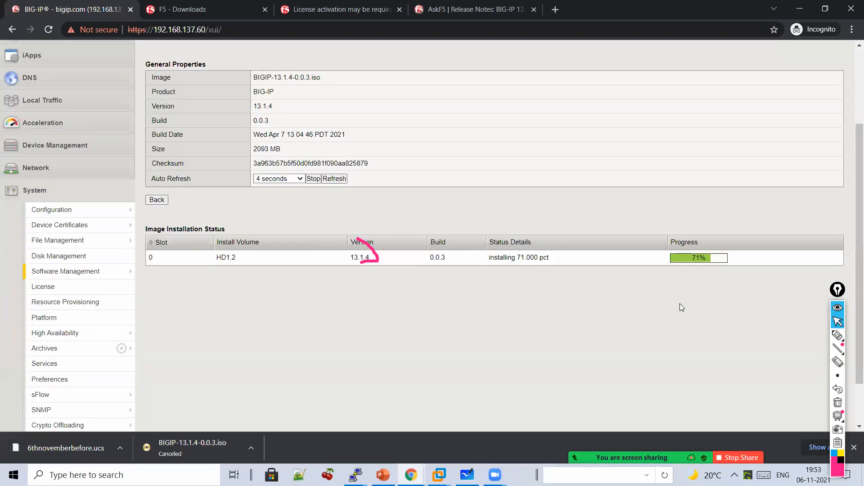
scroll(680, 303, up, 2)
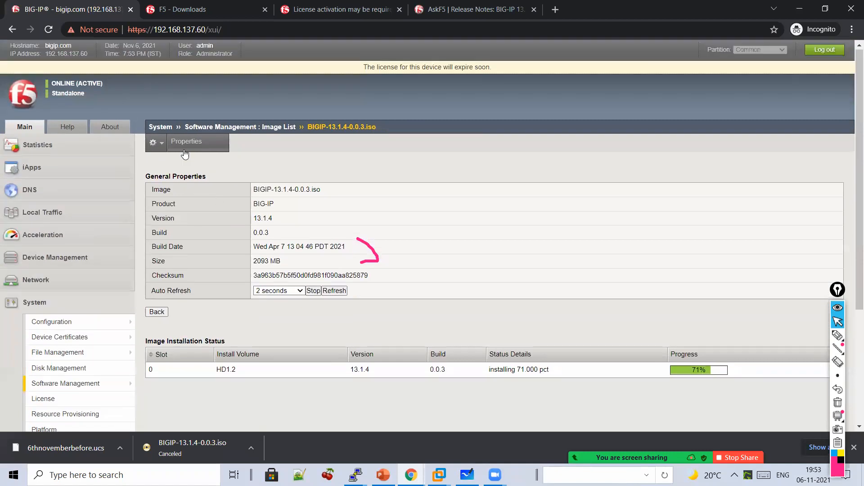
click(53, 29)
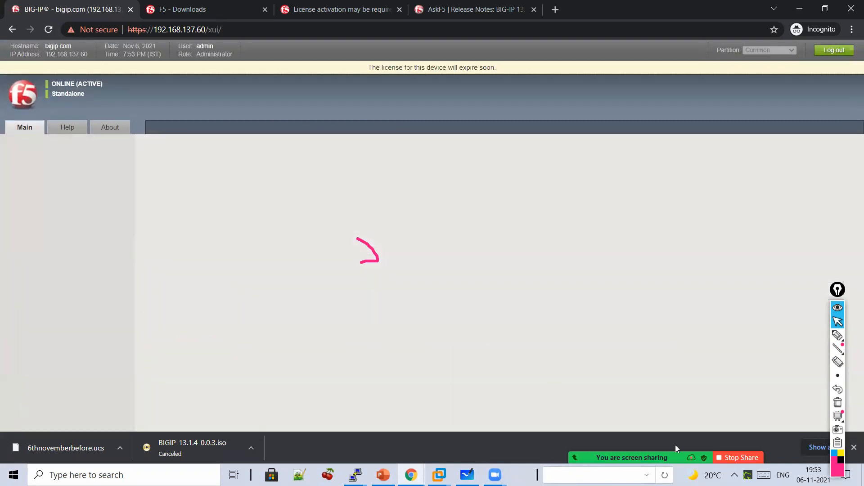
mouse_move(675, 457)
click(841, 452)
click(702, 246)
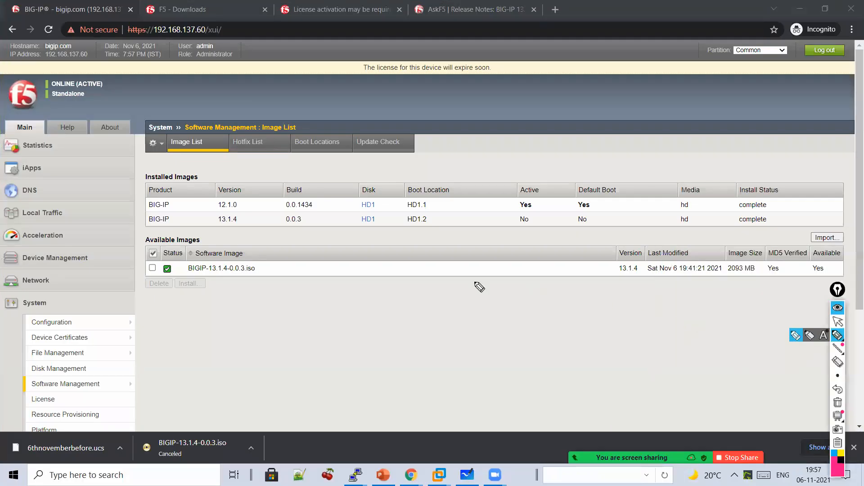
- Mark the two installed images with an underlined 'installed' note, then clear the annotations
mouse_move(252, 171)
mouse_down()
mouse_move(267, 194)
mouse_move(257, 235)
mouse_up()
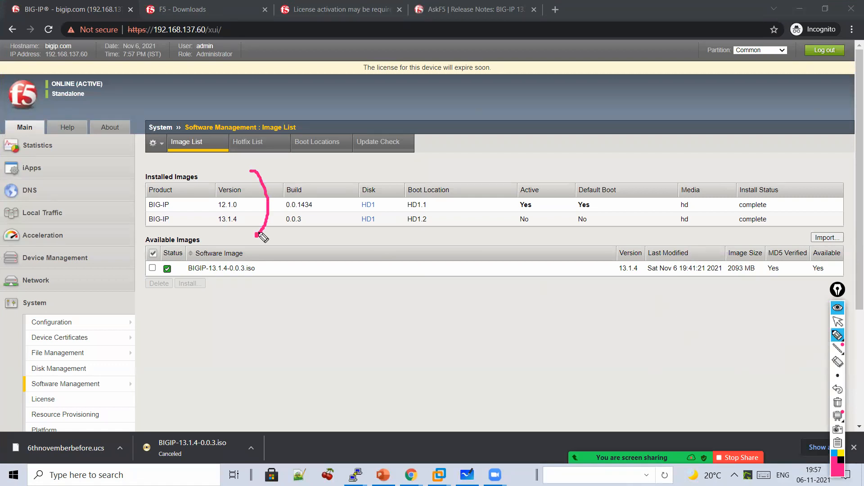
mouse_move(332, 292)
mouse_down()
mouse_move(324, 293)
mouse_move(359, 282)
mouse_move(395, 293)
mouse_move(505, 283)
mouse_move(497, 253)
mouse_up()
drag(507, 333, 396, 333)
drag(459, 363, 399, 372)
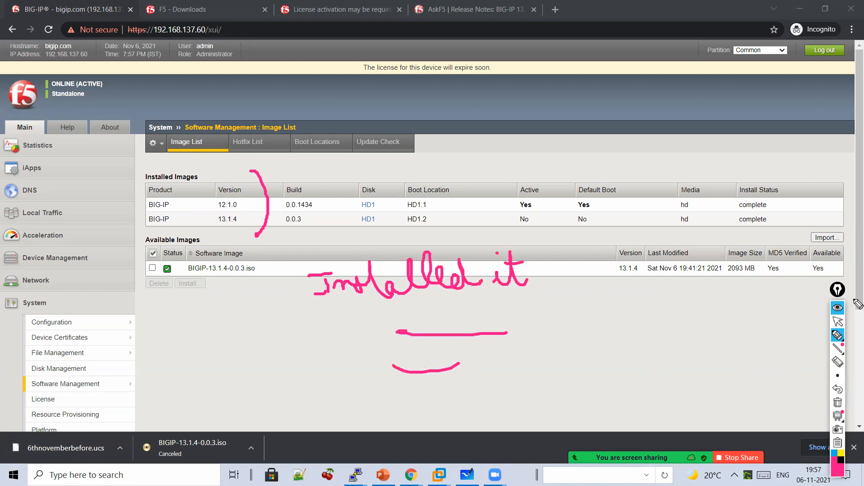
click(836, 390)
click(837, 321)
- Open the HD1.2 boot location and highlight its 12.1.0 >> 13.1.4 change details
click(305, 148)
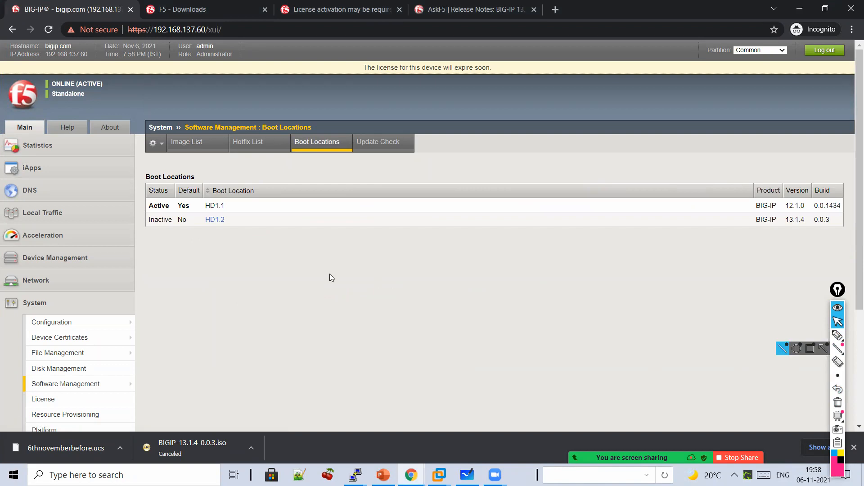
click(215, 221)
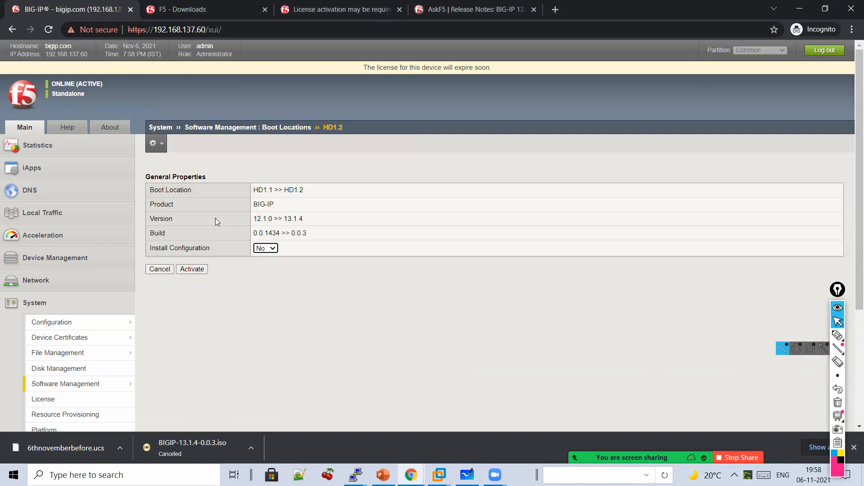
click(837, 336)
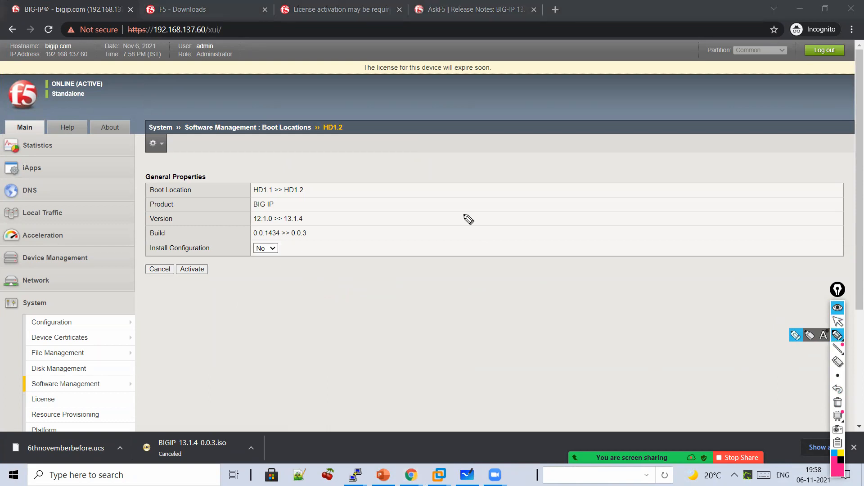
drag(289, 170, 316, 243)
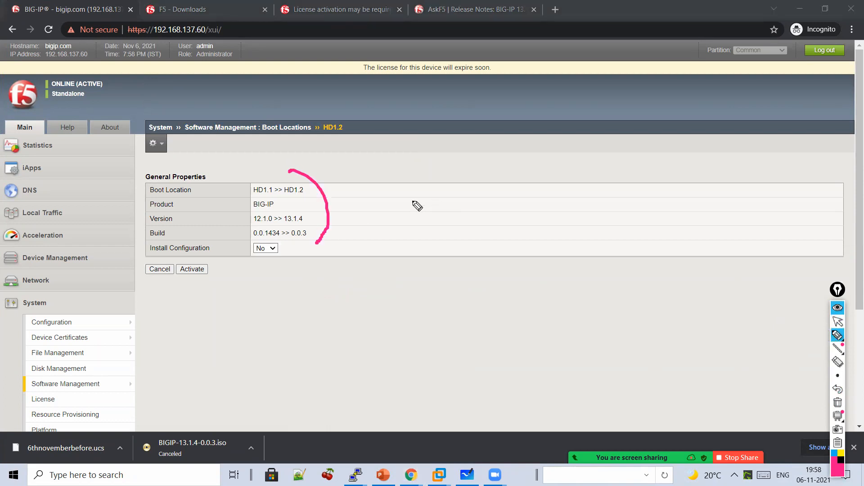
- Handwrite notes on Activate, import and install, and the expected 15-20 minute downtime, then erase them
mouse_move(420, 214)
mouse_down()
mouse_move(484, 197)
mouse_move(532, 212)
mouse_move(565, 178)
mouse_move(597, 215)
mouse_move(504, 258)
mouse_move(515, 288)
mouse_up()
mouse_move(424, 320)
mouse_down()
mouse_move(448, 341)
mouse_move(468, 328)
mouse_move(543, 341)
mouse_move(565, 320)
mouse_move(617, 322)
mouse_move(629, 302)
mouse_move(673, 310)
mouse_move(744, 295)
mouse_move(772, 315)
mouse_move(669, 311)
mouse_up()
mouse_move(631, 343)
mouse_down()
mouse_move(617, 376)
mouse_move(601, 366)
mouse_move(629, 386)
mouse_move(652, 383)
mouse_move(679, 357)
mouse_move(708, 378)
mouse_move(734, 381)
mouse_move(631, 349)
mouse_up()
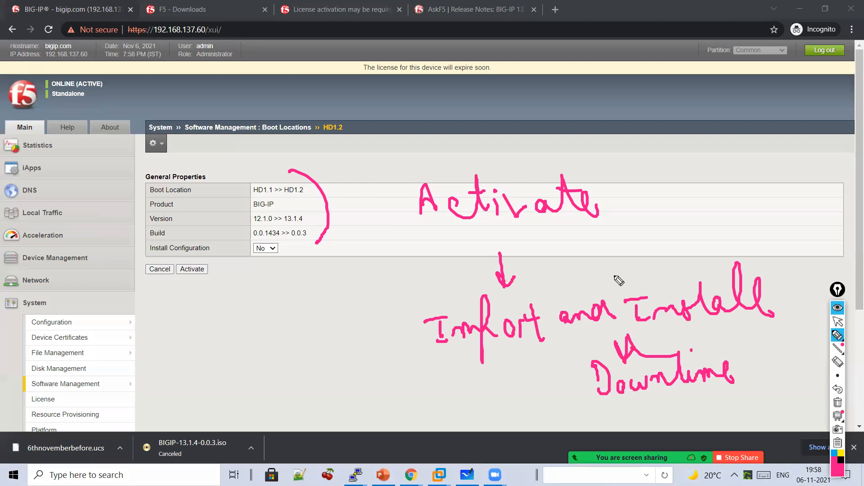
mouse_move(553, 161)
mouse_down()
mouse_move(393, 226)
mouse_move(600, 155)
mouse_up()
mouse_move(696, 150)
mouse_down()
mouse_move(733, 170)
mouse_move(742, 160)
mouse_move(800, 166)
mouse_move(768, 188)
mouse_move(806, 184)
mouse_move(742, 208)
mouse_up()
drag(804, 232, 747, 235)
click(837, 321)
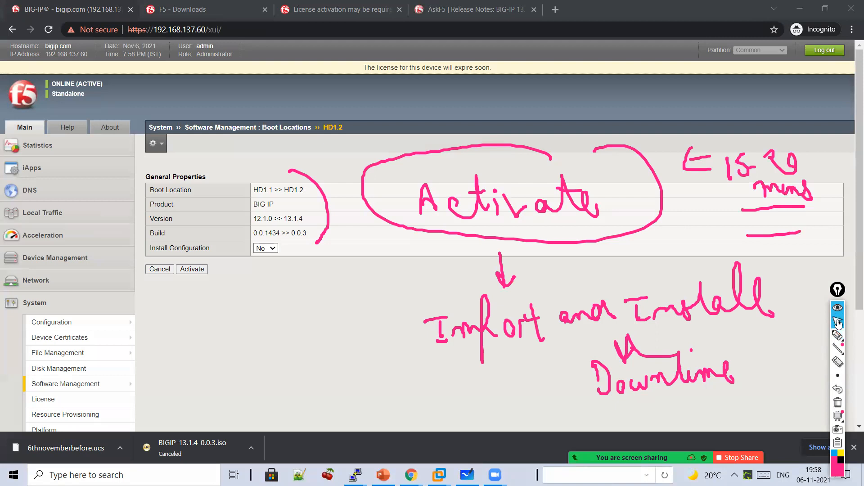
click(838, 404)
- Start activating HD1.2, cancel the confirmation, and highlight the Install Configuration setting
click(193, 269)
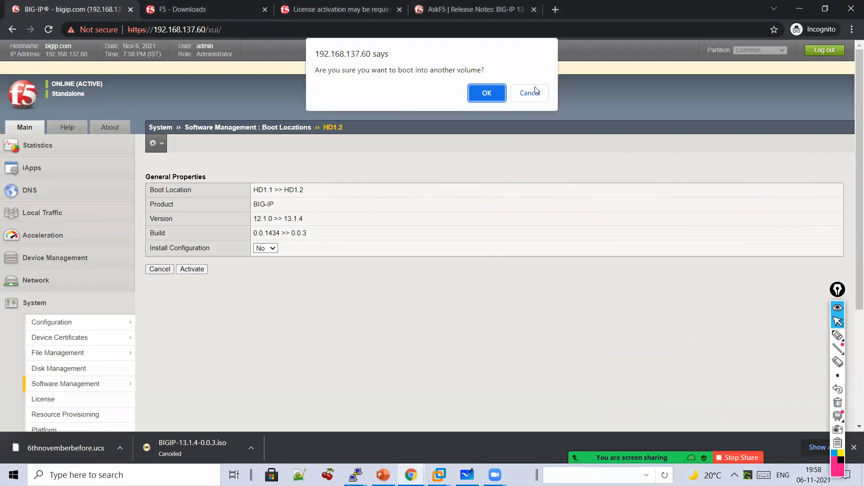
click(536, 92)
click(838, 335)
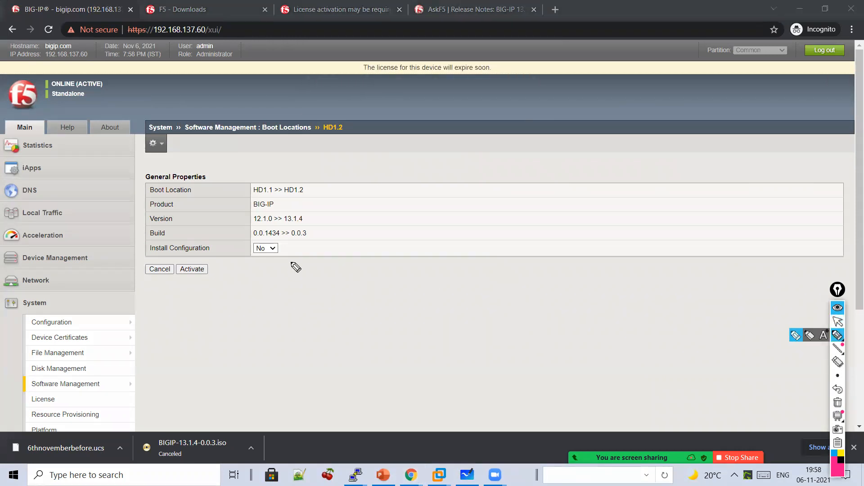
drag(278, 239, 295, 271)
mouse_move(384, 239)
mouse_down()
mouse_move(405, 274)
mouse_move(486, 261)
mouse_move(451, 306)
mouse_up()
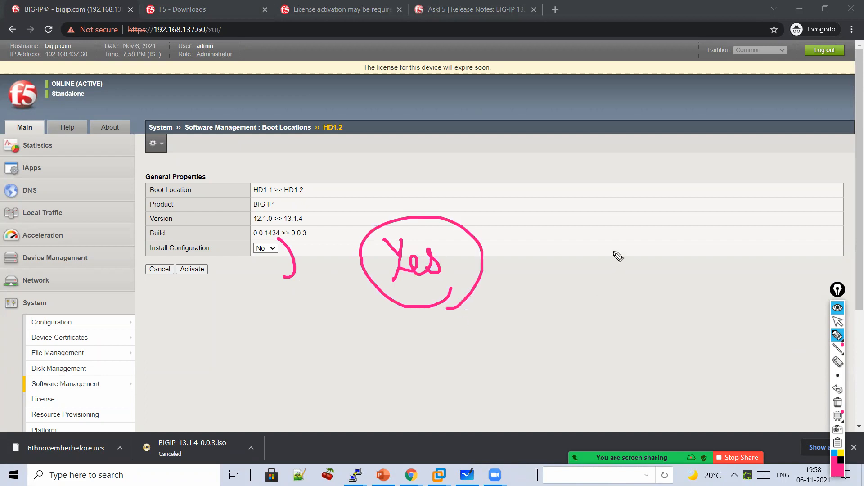
mouse_move(595, 219)
mouse_down()
mouse_move(618, 241)
mouse_move(670, 229)
mouse_move(634, 276)
mouse_move(662, 310)
mouse_up()
mouse_move(613, 338)
mouse_down()
mouse_move(682, 365)
mouse_move(741, 349)
mouse_move(729, 356)
mouse_up()
mouse_move(636, 387)
mouse_down()
mouse_move(648, 412)
mouse_move(738, 396)
mouse_move(749, 424)
mouse_move(664, 372)
mouse_move(772, 447)
mouse_up()
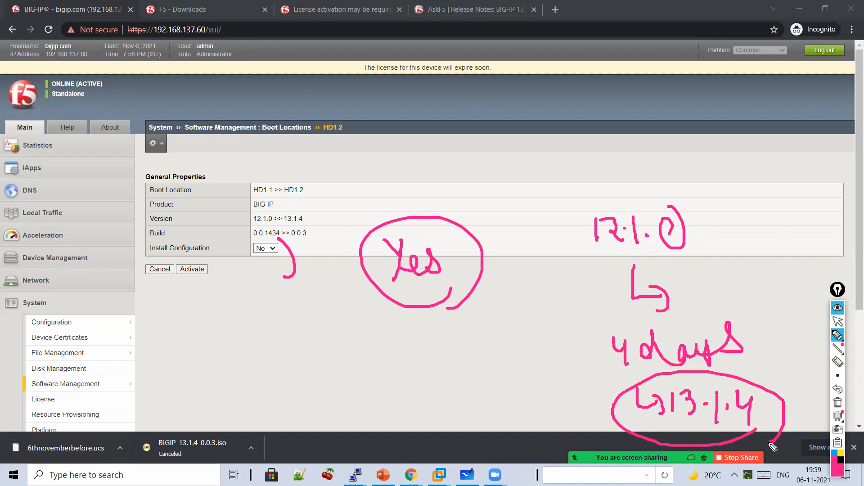
drag(544, 299, 584, 352)
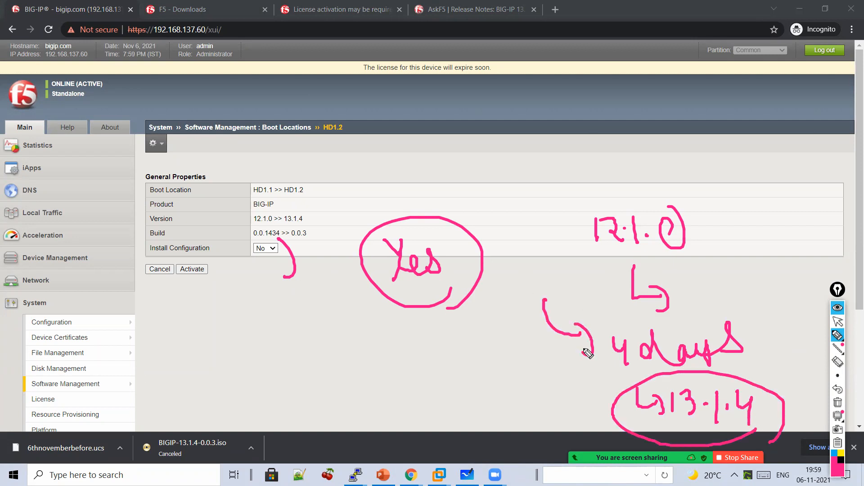
mouse_move(247, 211)
mouse_down()
mouse_move(259, 232)
mouse_move(279, 219)
mouse_move(253, 207)
mouse_move(300, 197)
mouse_move(312, 217)
mouse_up()
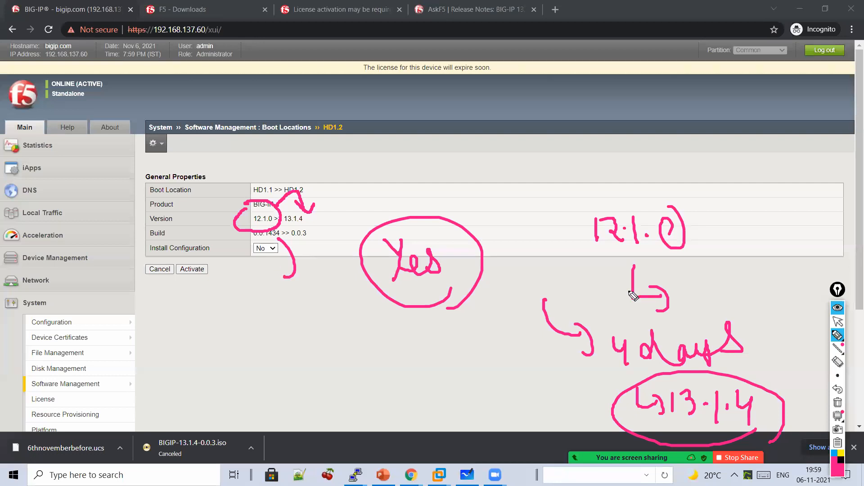
click(838, 402)
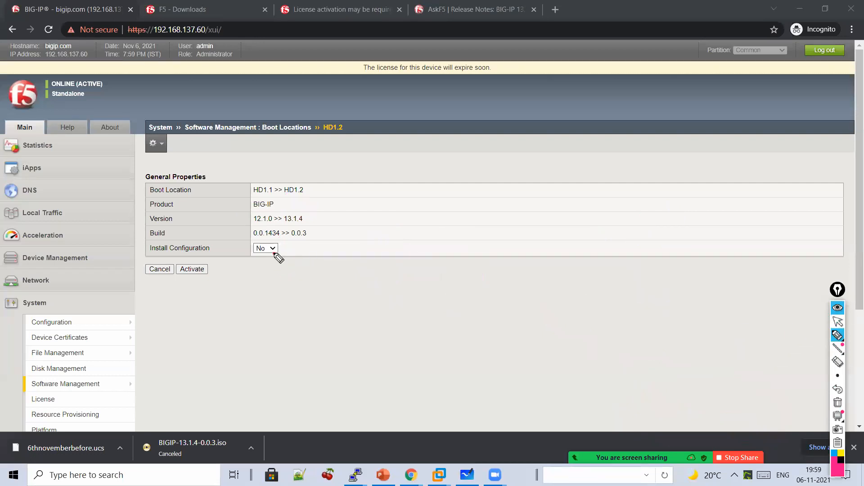
- Set Install Configuration to Yes with source volume HD1.1:12.1.0
click(837, 321)
click(276, 250)
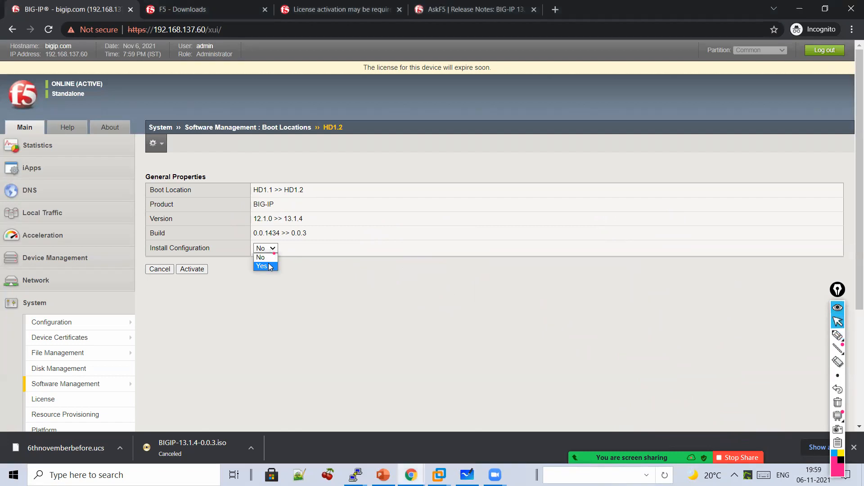
click(270, 267)
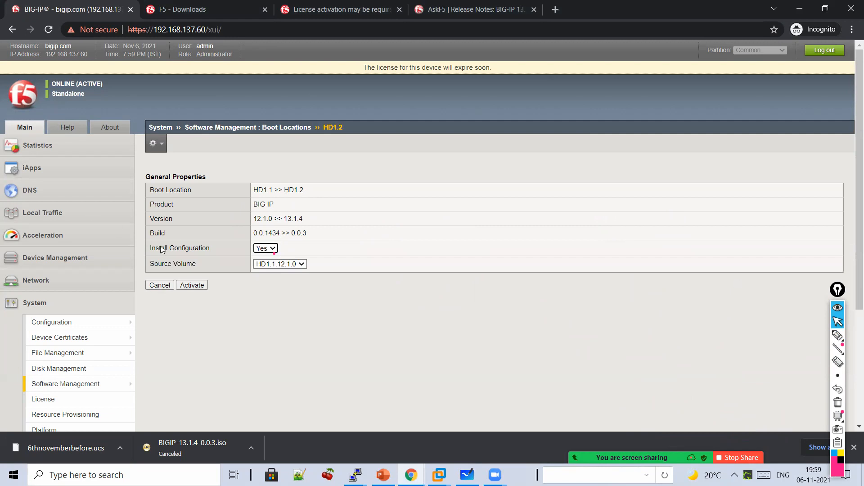
click(286, 265)
click(279, 272)
- Activate HD1.2 and confirm booting into the other volume
click(198, 286)
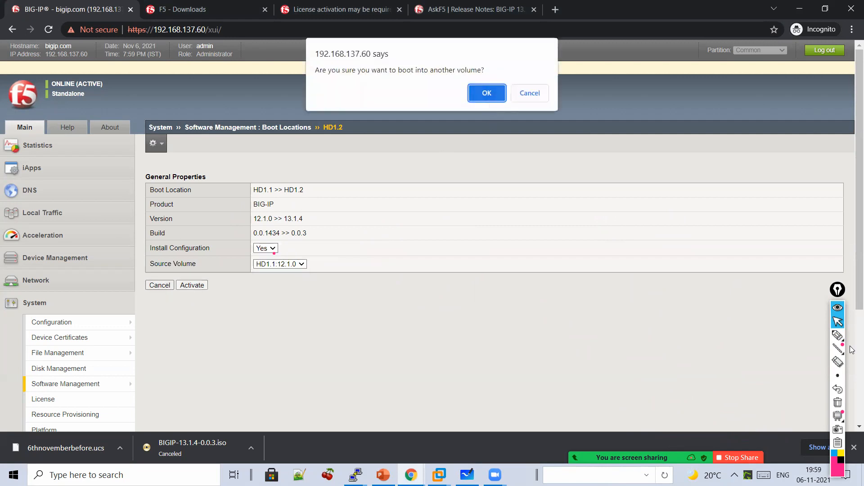
click(837, 335)
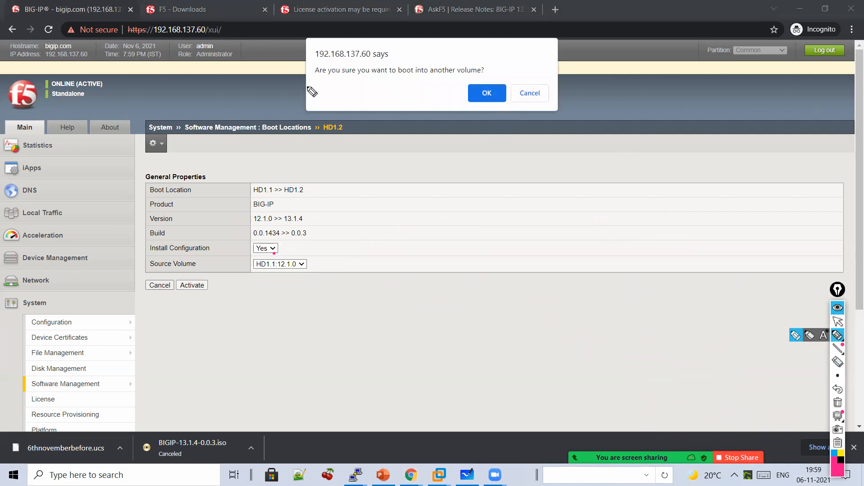
drag(309, 88, 463, 91)
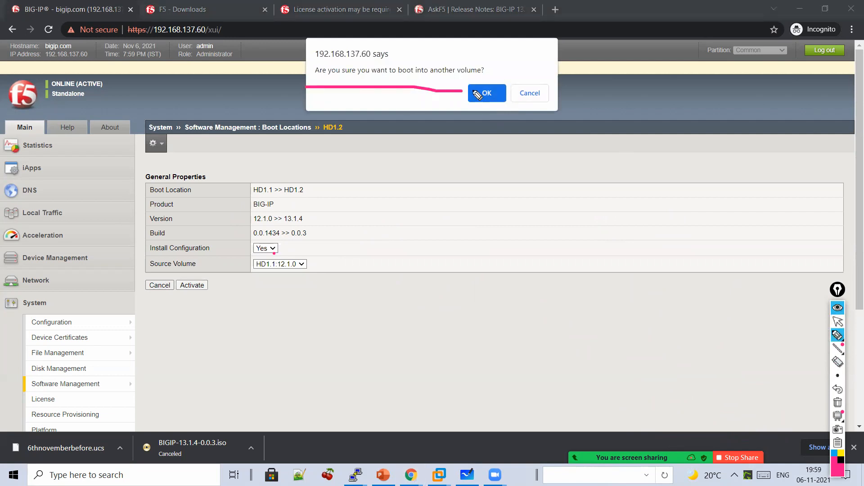
click(838, 322)
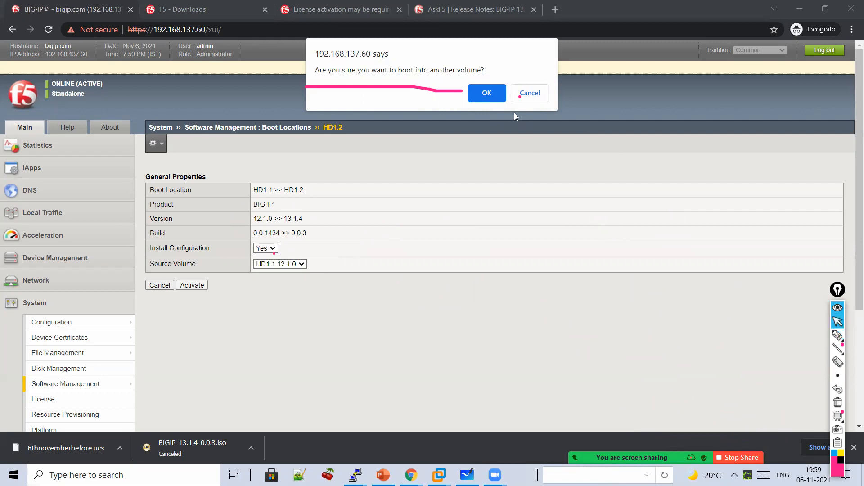
click(487, 91)
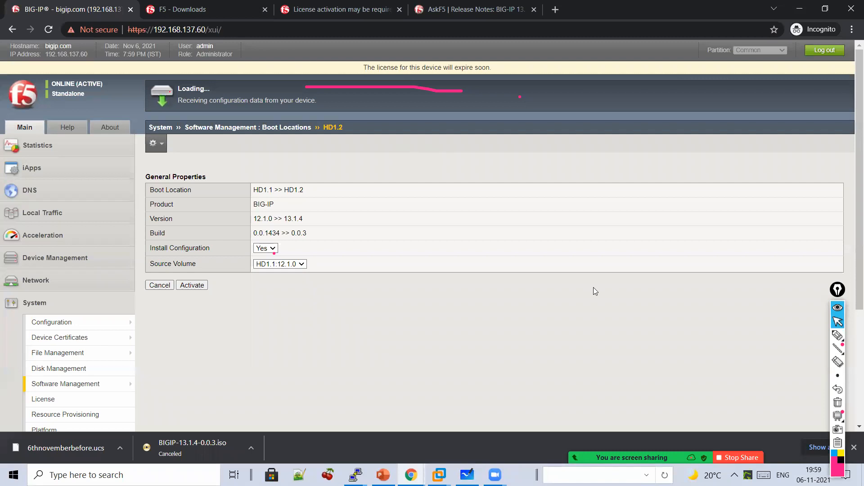
- Annotate the Boot Location row and 13.1.4 target, then circle the reboot status message
click(838, 335)
mouse_move(535, 180)
mouse_down()
mouse_move(534, 213)
mouse_move(548, 203)
mouse_up()
drag(507, 255, 574, 255)
mouse_move(576, 219)
mouse_down()
mouse_move(617, 250)
mouse_move(636, 252)
mouse_move(648, 239)
mouse_move(535, 353)
mouse_move(601, 355)
mouse_move(630, 350)
mouse_move(639, 335)
mouse_move(687, 340)
mouse_move(735, 303)
mouse_move(752, 323)
mouse_up()
drag(672, 344, 760, 340)
click(838, 402)
mouse_move(836, 335)
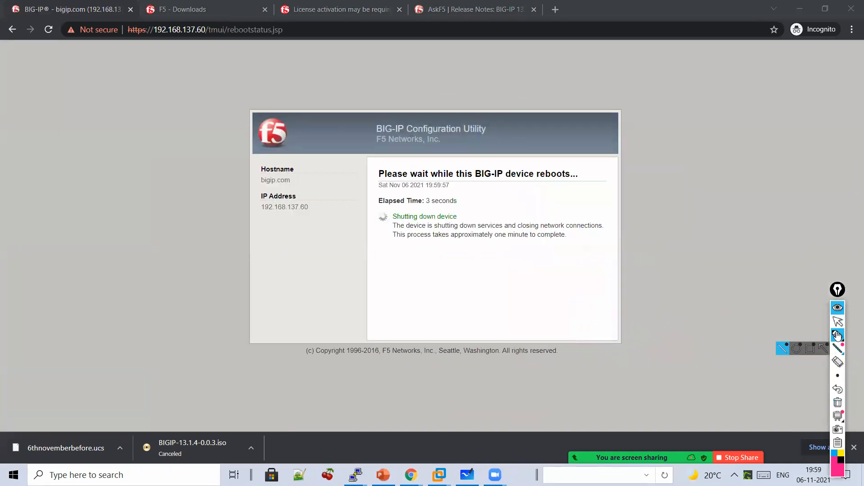
mouse_move(499, 193)
mouse_down()
mouse_move(352, 139)
mouse_move(443, 291)
mouse_up()
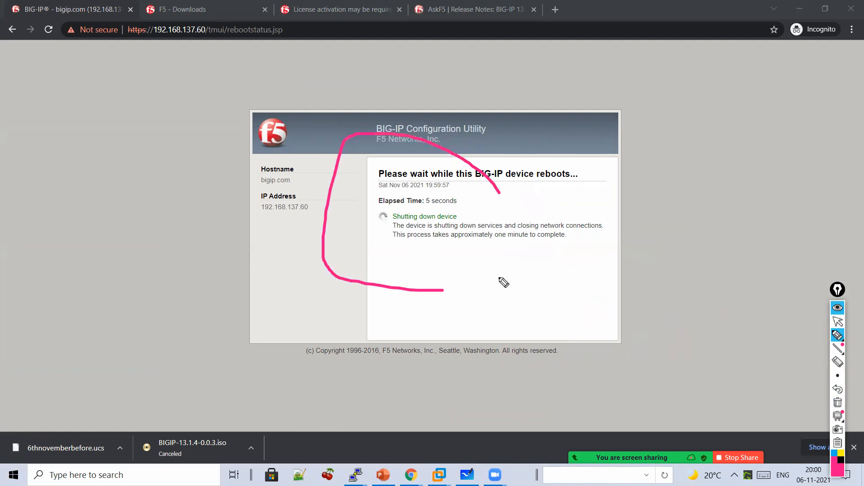
drag(503, 282, 506, 153)
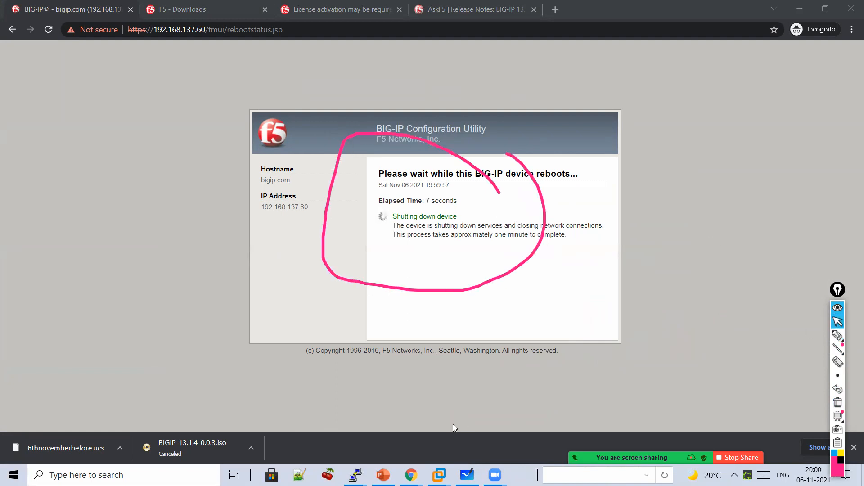
- Open Command Prompt and run 'ping 192.168.137.60 -t' beside the reboot page
click(198, 474)
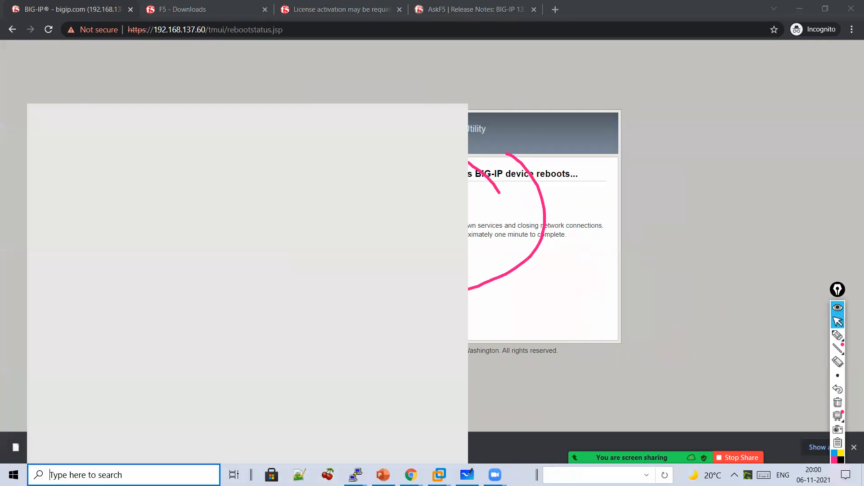
text(cmd)
key(Return)
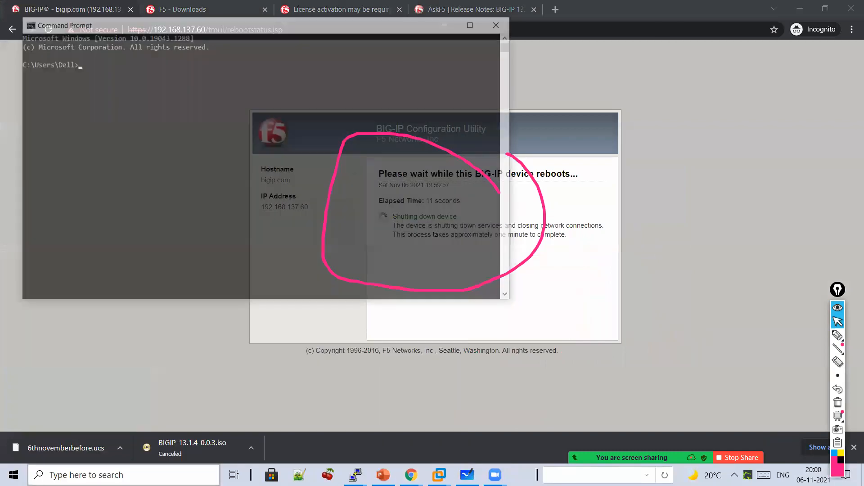
text(ping)
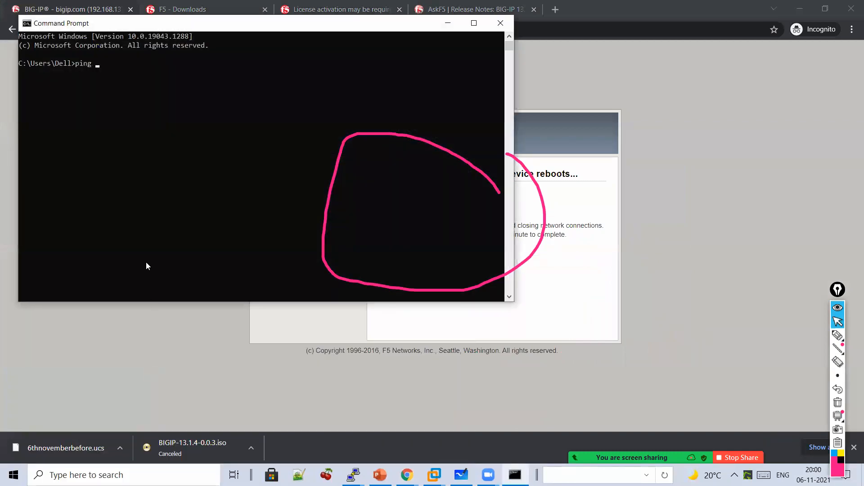
mouse_move(194, 22)
mouse_down()
mouse_move(497, 164)
mouse_move(451, 106)
mouse_move(362, 104)
mouse_up()
text(19)
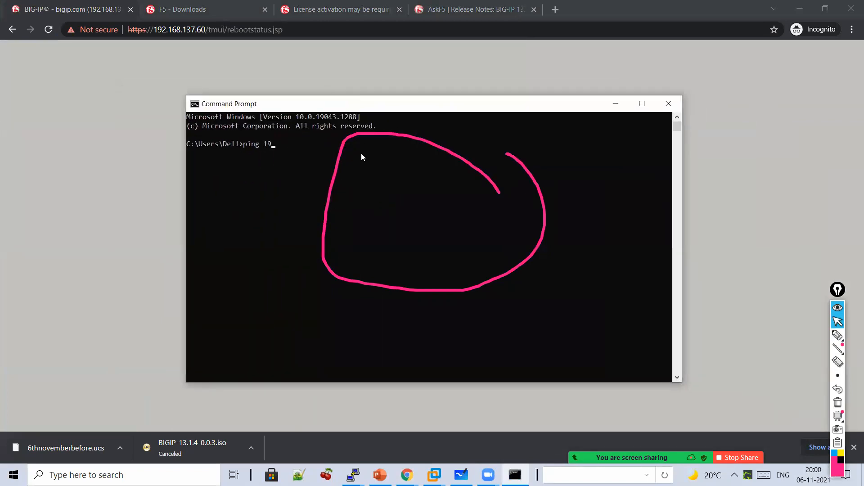
text(2.168.137.60 -t)
key(Return)
drag(533, 106, 810, 108)
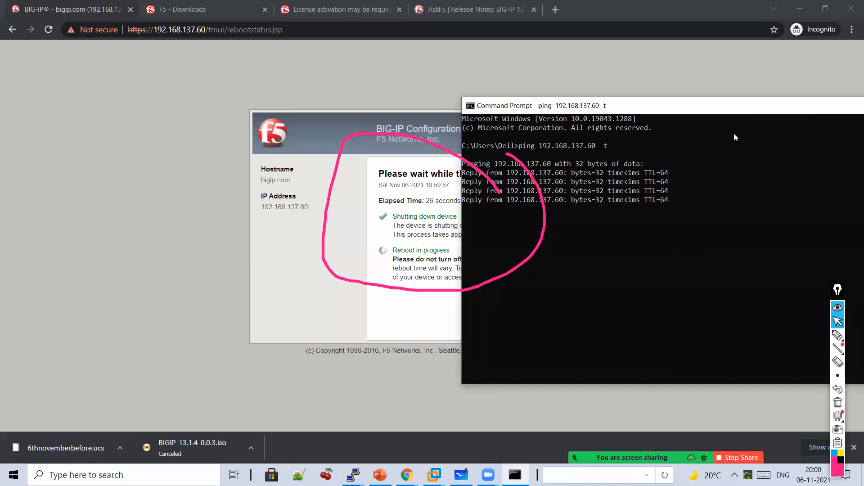
- Handwrite 'Console' on screen with an arrow down to a handwritten 'DC'
click(840, 402)
click(838, 335)
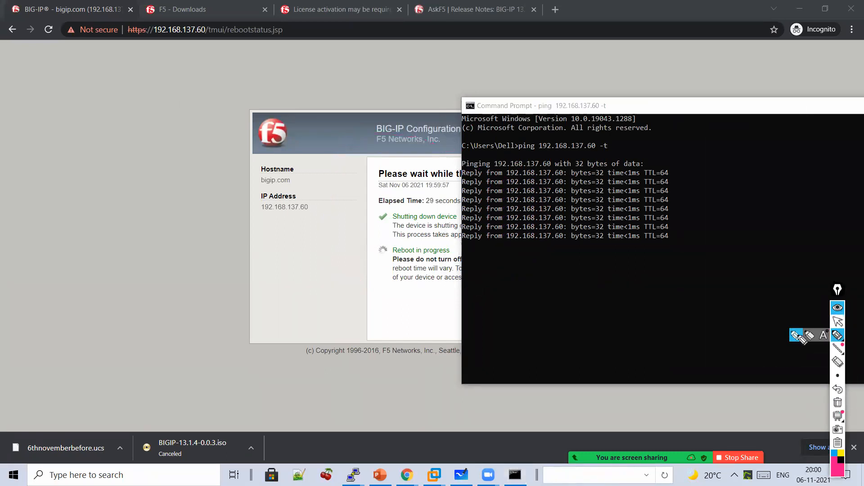
drag(73, 173, 79, 202)
mouse_move(98, 188)
mouse_down()
mouse_move(88, 198)
mouse_move(98, 189)
mouse_up()
drag(104, 198, 157, 177)
mouse_move(172, 160)
mouse_down()
mouse_move(184, 193)
mouse_move(206, 191)
mouse_up()
drag(153, 215, 154, 260)
drag(115, 279, 133, 308)
mouse_move(171, 275)
mouse_down()
mouse_move(179, 297)
mouse_move(148, 255)
mouse_move(194, 311)
mouse_move(171, 332)
mouse_up()
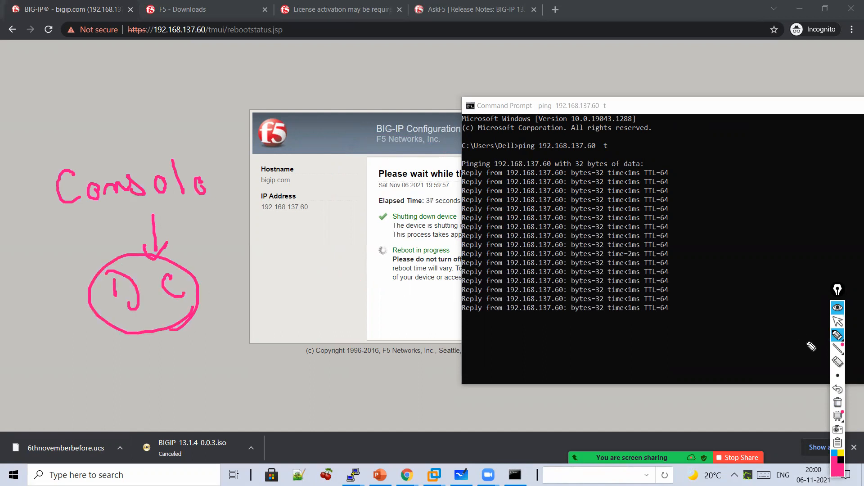
- Select the software_update reboot-requested message in the bigip PuTTY console, then go to Whiteboard
click(838, 322)
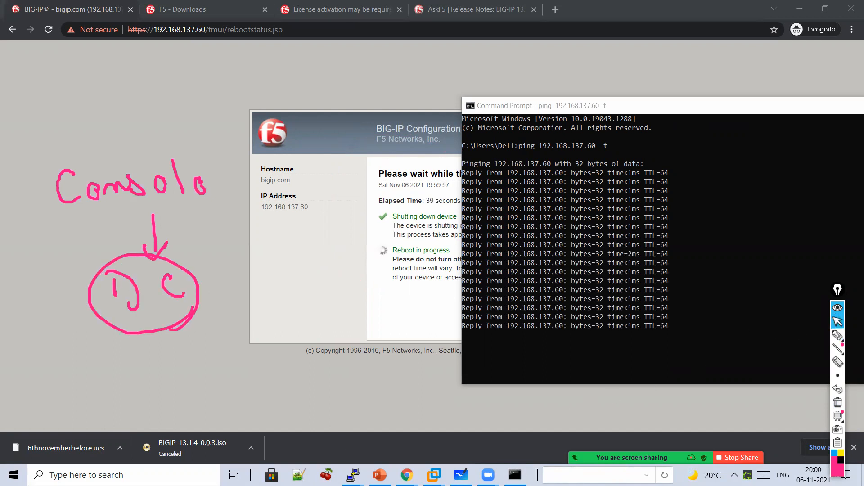
mouse_move(361, 472)
click(409, 421)
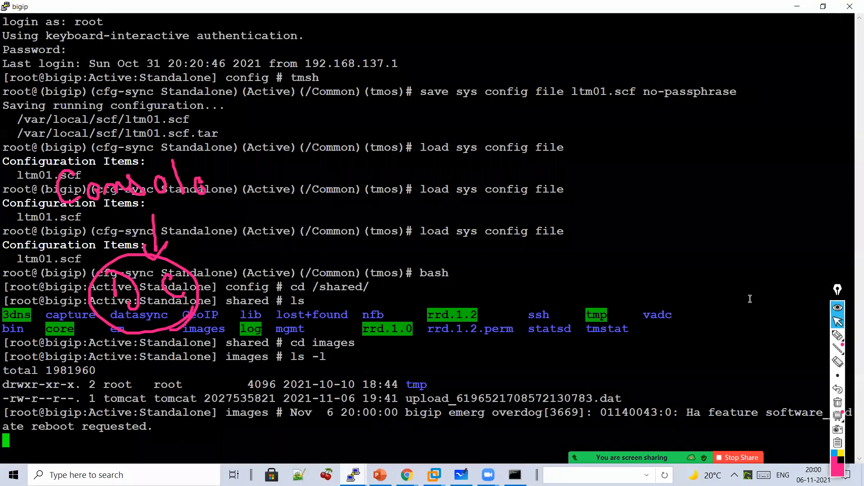
mouse_move(837, 291)
mouse_down()
mouse_move(833, 269)
mouse_move(665, 164)
mouse_move(772, 54)
mouse_up()
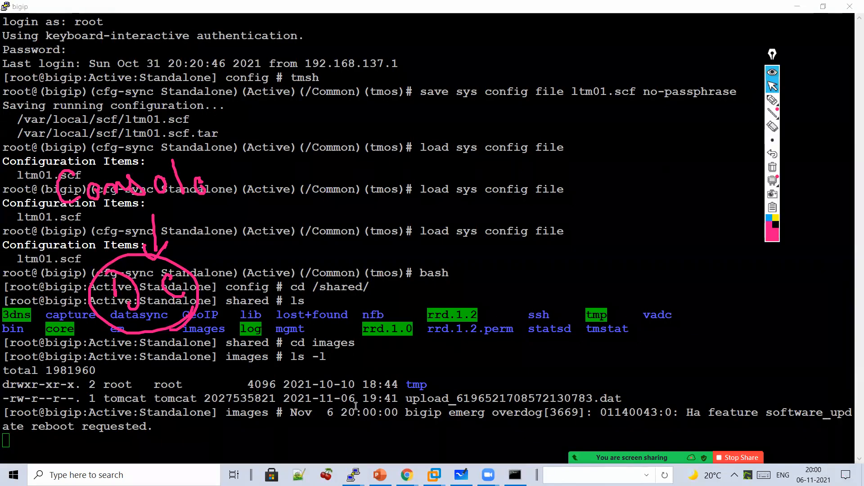
drag(179, 427, 44, 411)
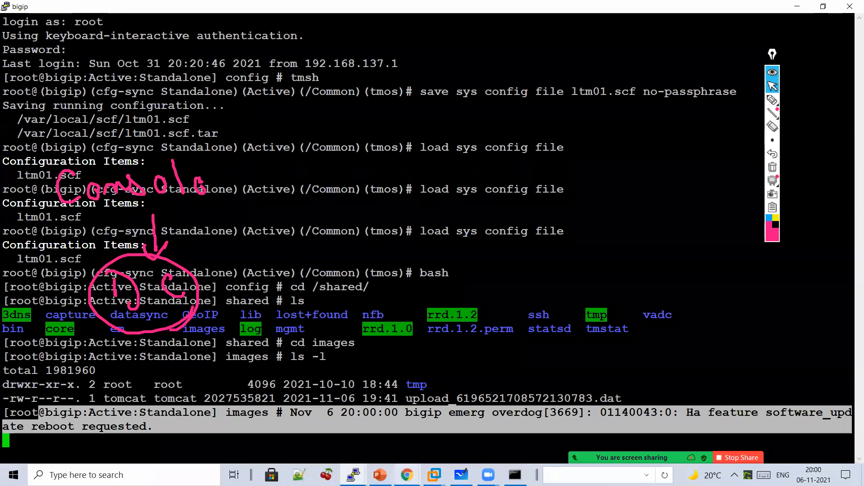
click(514, 475)
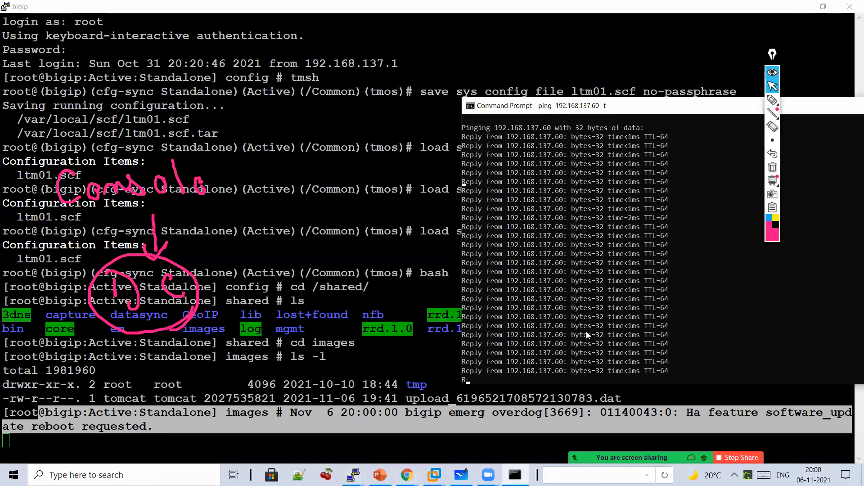
click(461, 475)
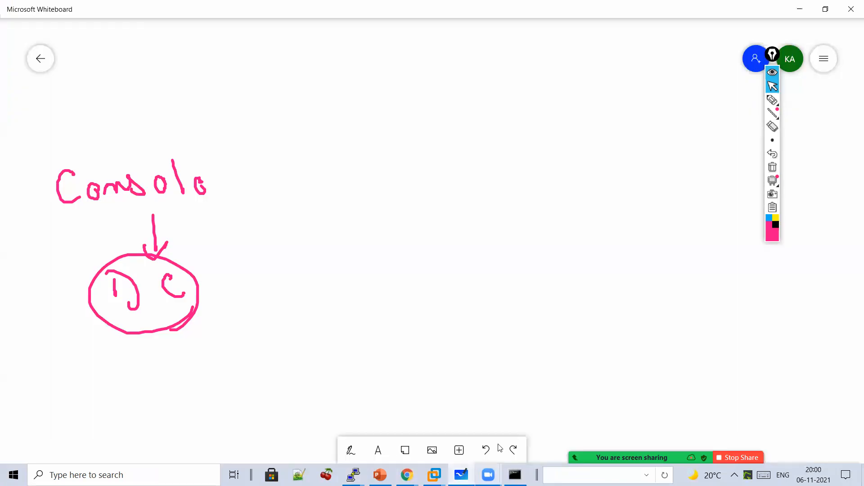
- Extend the 'Console' sketch with handwritten 'of Your F5 box' notes, arrows and underlines
click(771, 100)
mouse_move(213, 102)
mouse_down()
mouse_move(213, 143)
mouse_move(229, 135)
mouse_up()
mouse_move(244, 174)
mouse_down()
mouse_move(273, 171)
mouse_move(323, 191)
mouse_move(431, 165)
mouse_move(558, 203)
mouse_up()
drag(328, 242, 296, 292)
mouse_move(350, 269)
mouse_down()
mouse_move(349, 291)
mouse_move(391, 276)
mouse_move(411, 299)
mouse_move(527, 293)
mouse_move(482, 326)
mouse_move(415, 349)
mouse_move(394, 343)
mouse_up()
drag(324, 214, 413, 208)
drag(344, 231, 412, 223)
- Add a 'Visibility' note with arrows beside F5 box, then bring the ping window forward
mouse_move(603, 165)
mouse_down()
mouse_move(593, 191)
mouse_move(615, 234)
mouse_move(623, 230)
mouse_up()
click(615, 213)
mouse_move(637, 221)
mouse_down()
mouse_move(686, 232)
mouse_move(691, 213)
mouse_move(699, 231)
mouse_move(714, 232)
mouse_move(722, 214)
mouse_up()
click(698, 221)
drag(725, 212, 729, 230)
mouse_move(738, 211)
mouse_down()
mouse_move(750, 256)
mouse_move(632, 271)
mouse_up()
drag(688, 212, 700, 225)
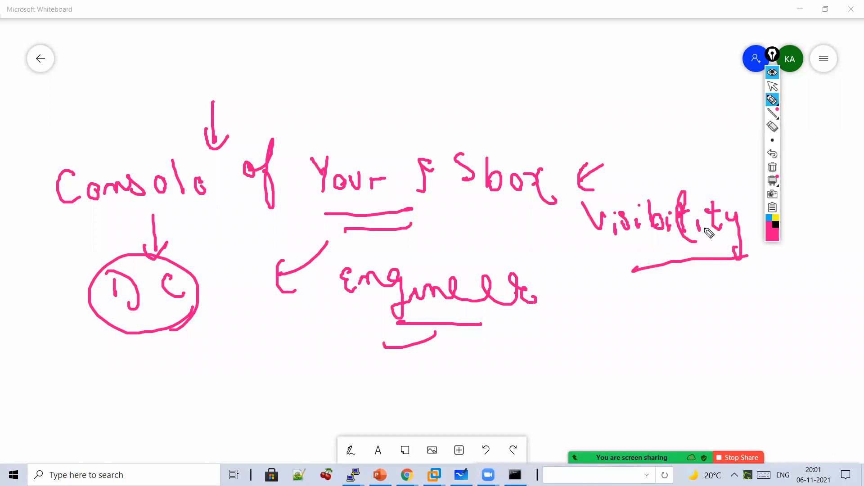
click(772, 85)
click(515, 475)
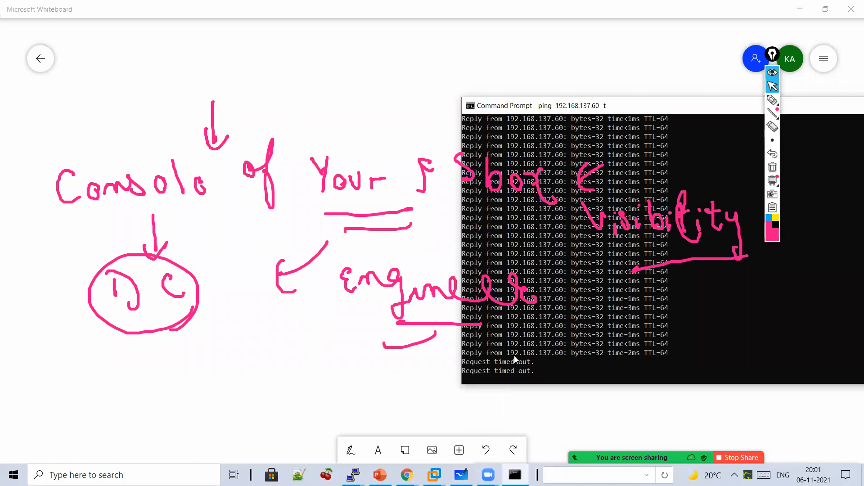
- Centre the ping window and bracket the 'Request timed out' lines
drag(776, 106, 574, 60)
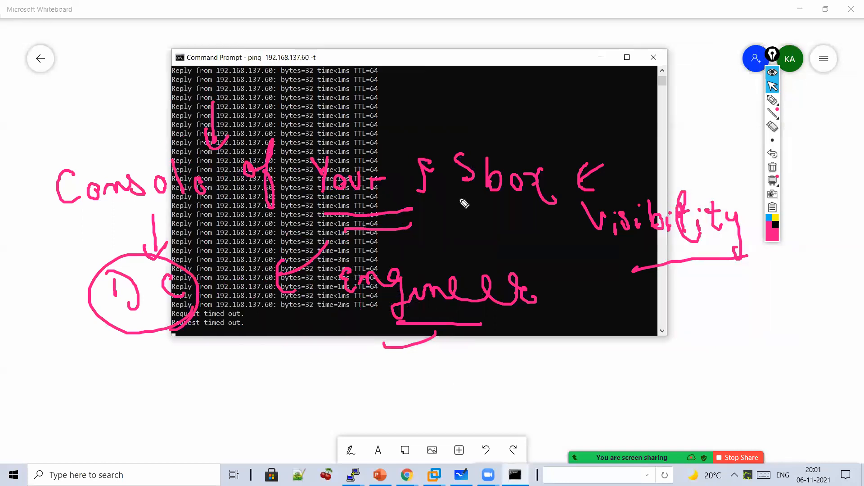
click(773, 167)
click(772, 100)
drag(362, 303, 364, 336)
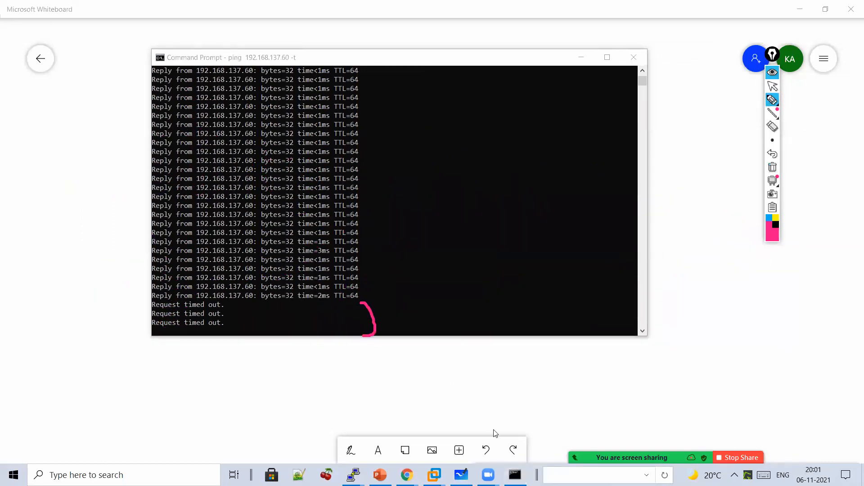
click(772, 86)
- Select the newest bigip PuTTY messages reporting that mcpd is not running
mouse_move(354, 475)
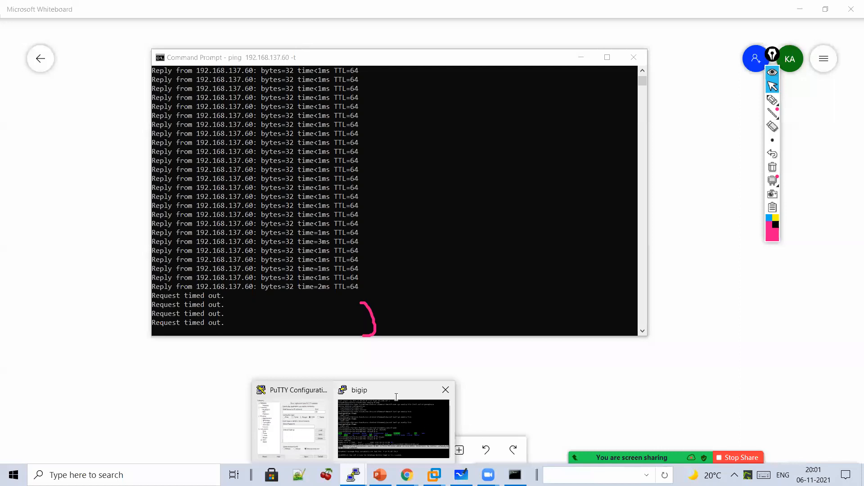
click(358, 391)
drag(357, 391, 358, 456)
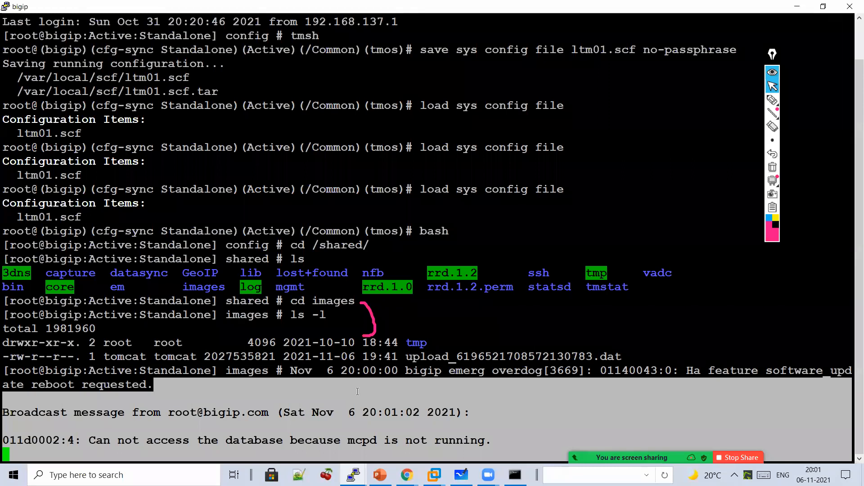
- Leave PuTTY, check the ping window, and bring up the BIG-IP reboot status page
click(357, 391)
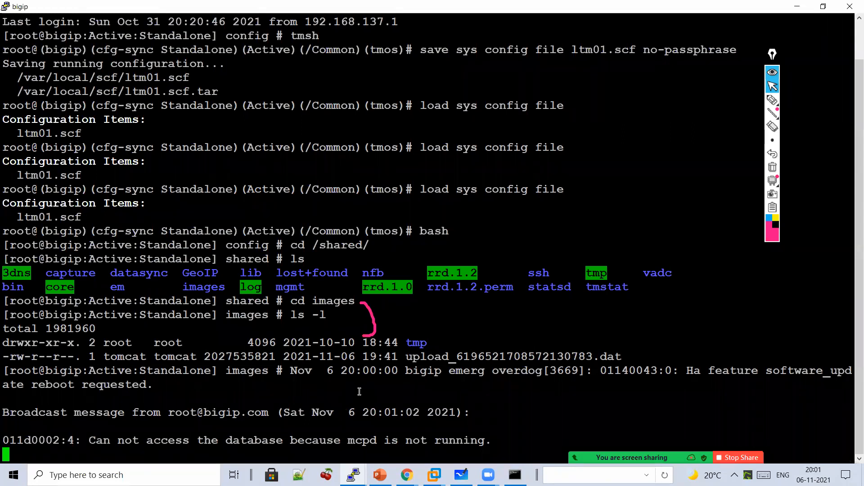
click(407, 475)
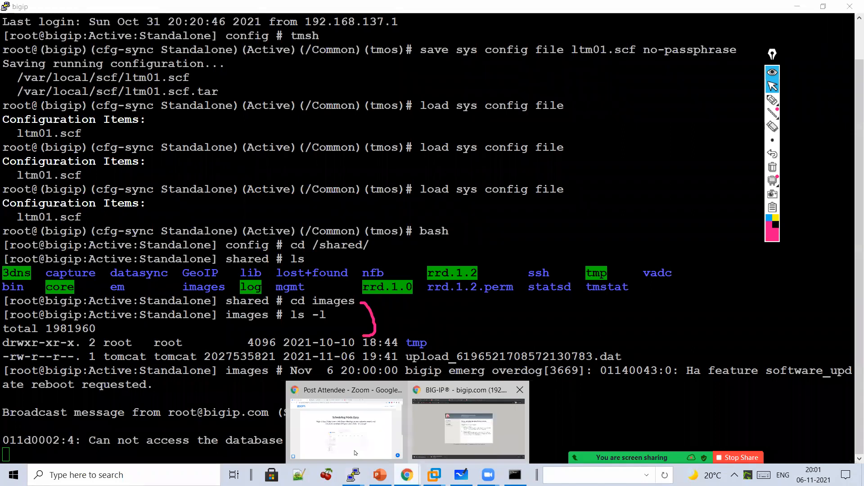
click(514, 475)
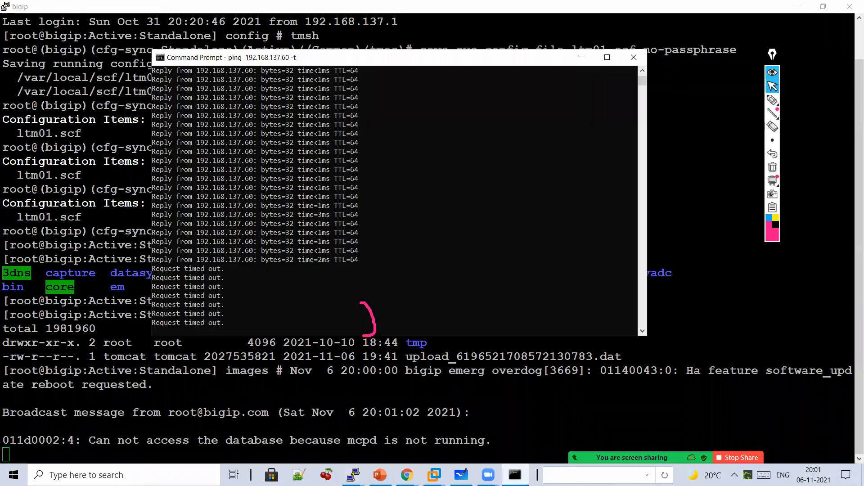
click(439, 428)
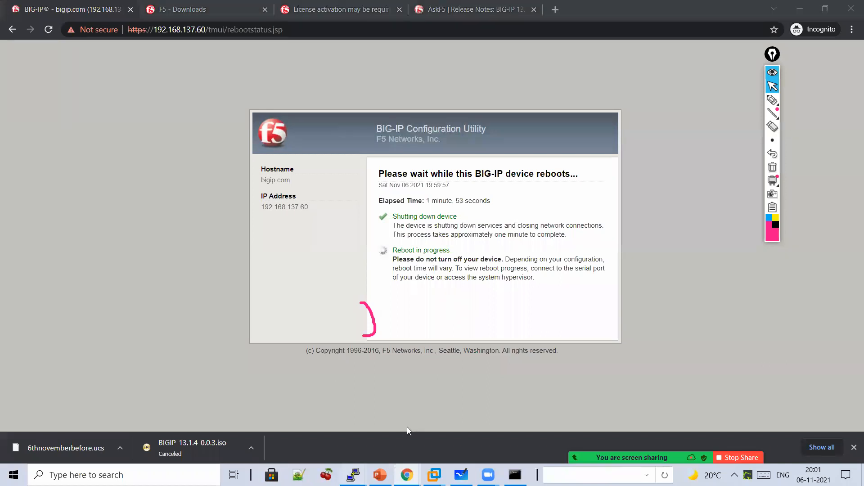
- Monitor PuTTY, the ping replies and Chrome until the BIG-IP reports reboot complete after 8 minutes 29 seconds
key(alt+Tab)
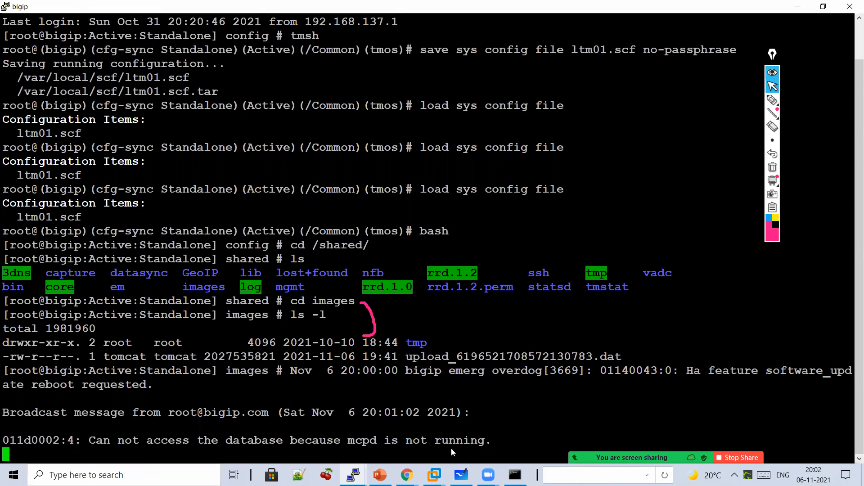
click(508, 428)
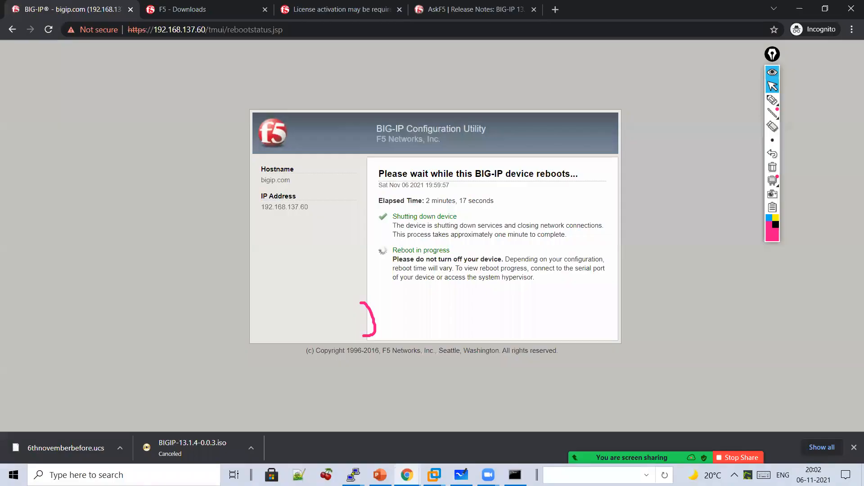
key(alt+Tab)
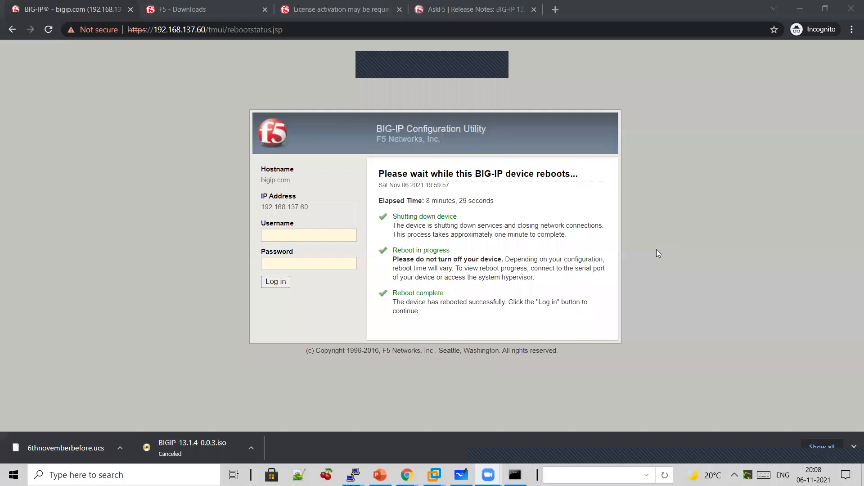
key(alt+Tab)
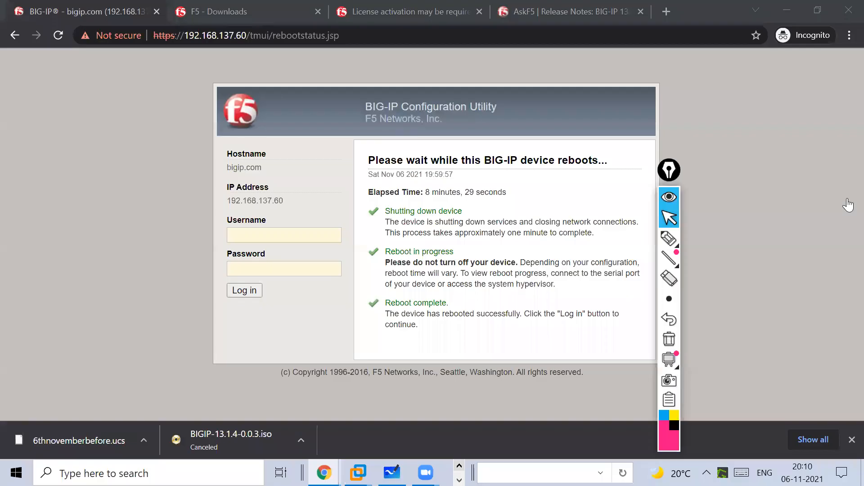
- Sign in to the Configuration Utility with the admin username and its password
click(314, 228)
text(admi)
key(Tab)
click(315, 228)
text(n)
key(Tab)
text(admin)
key(Return)
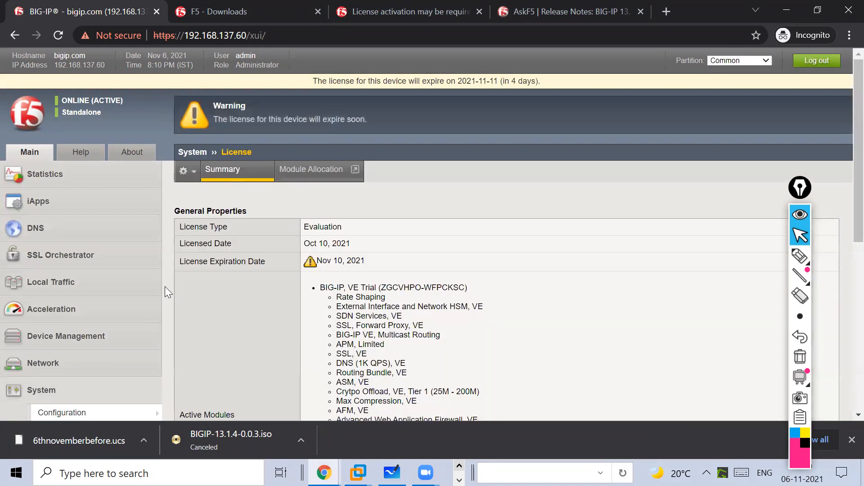
- Show the Software Management Image List, zoomed out to fit the table
scroll(55, 285, down, 6)
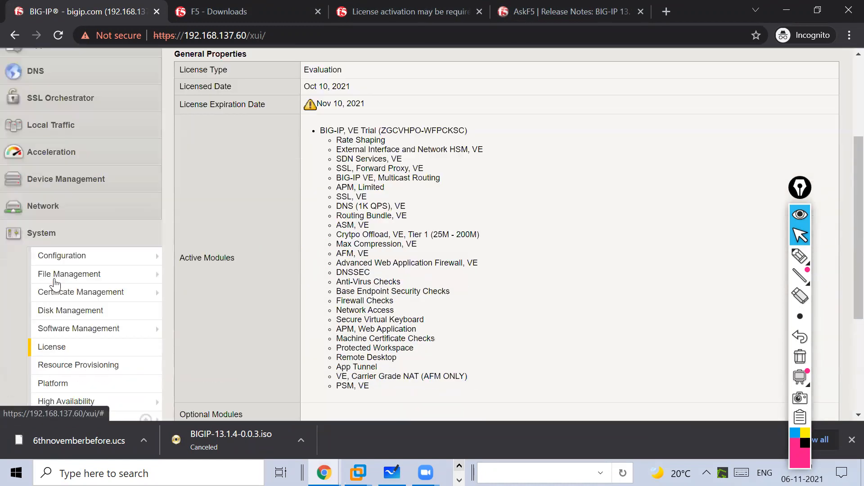
click(97, 217)
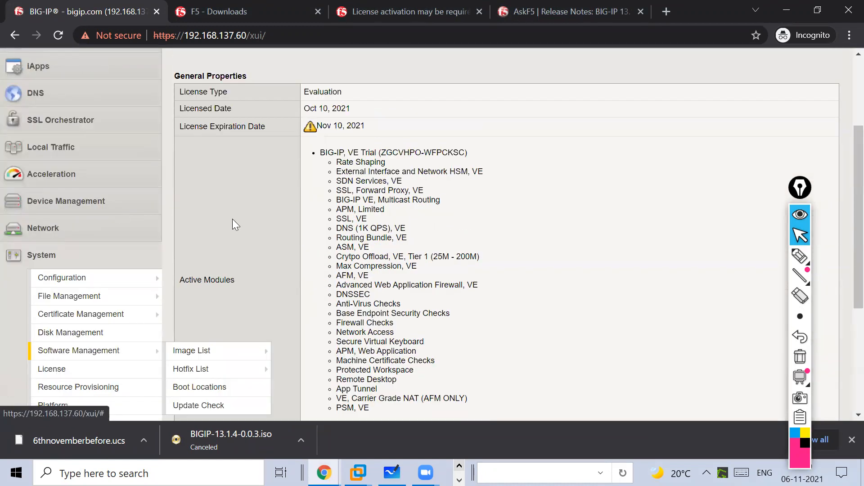
key(ctrl+minus)
key(ctrl+minus)
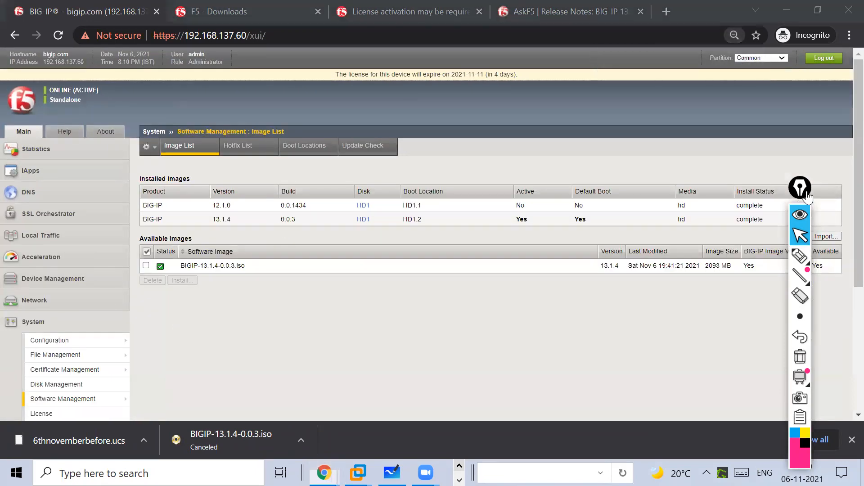
- Underline the 13.1.4 installed-image row and bracket the installed images with the screen pen
drag(799, 187, 840, 262)
click(840, 330)
drag(191, 224, 425, 235)
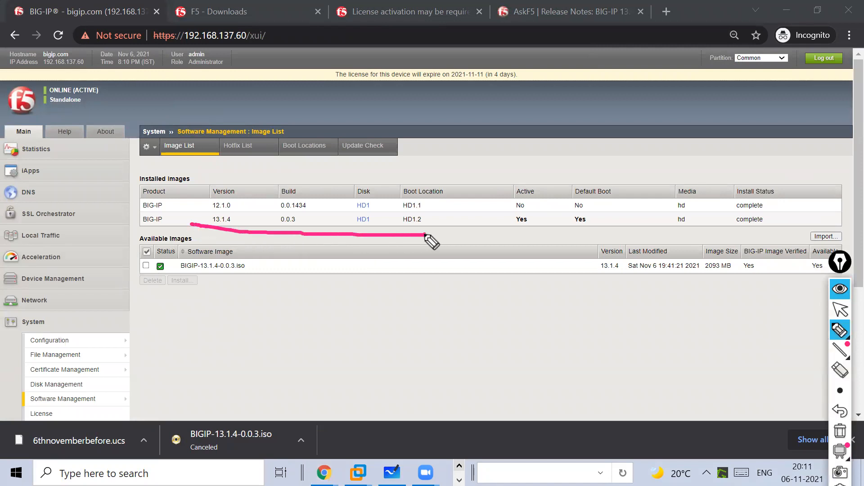
click(840, 391)
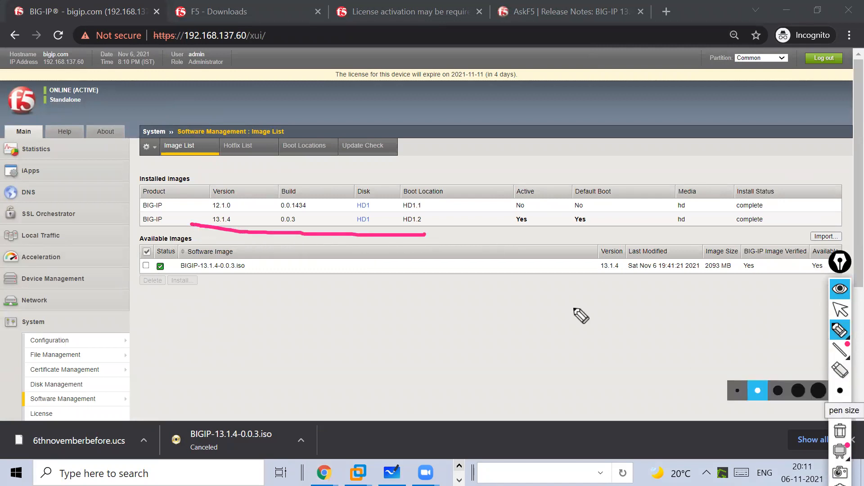
drag(460, 202, 459, 245)
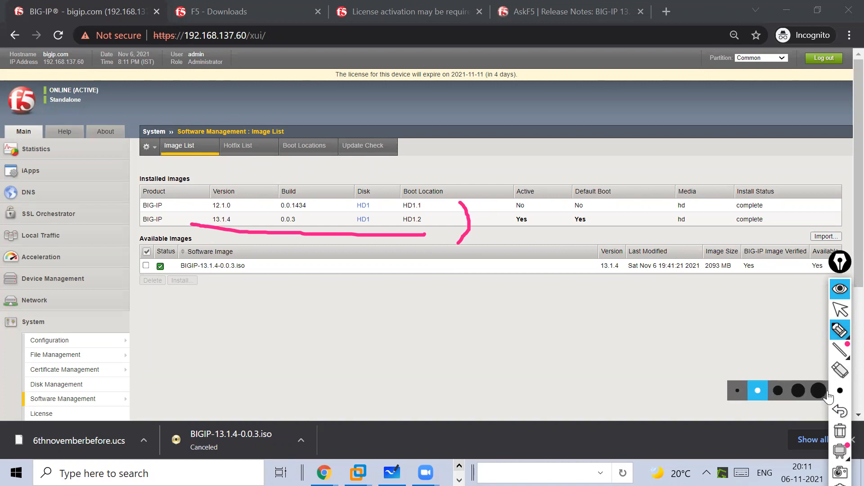
- Handwrite and circle a '12.1.0 ⇒ 13.1.4' note below the table, then erase all annotations
mouse_move(839, 353)
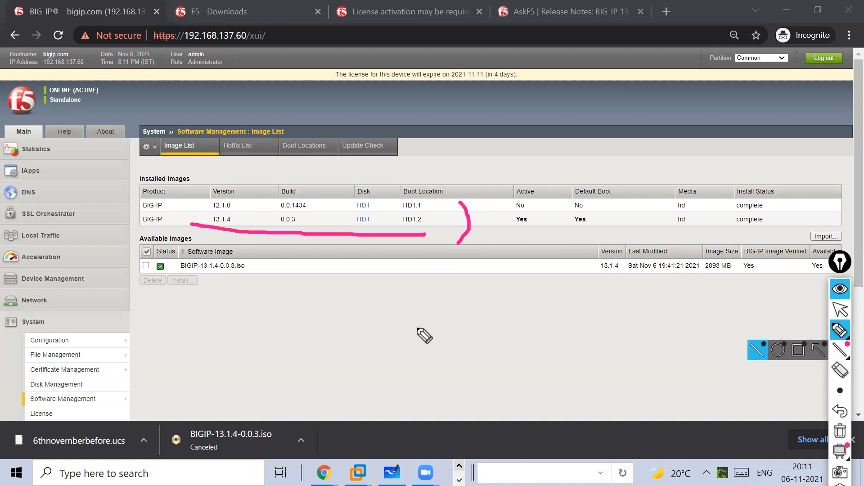
mouse_move(371, 279)
mouse_down()
mouse_move(372, 305)
mouse_move(425, 314)
mouse_up()
click(408, 299)
click(435, 302)
mouse_move(451, 283)
mouse_down()
mouse_move(468, 307)
mouse_move(490, 310)
mouse_up()
mouse_move(530, 282)
mouse_down()
mouse_move(535, 300)
mouse_move(620, 310)
mouse_move(389, 310)
mouse_move(628, 327)
mouse_up()
click(580, 293)
click(605, 296)
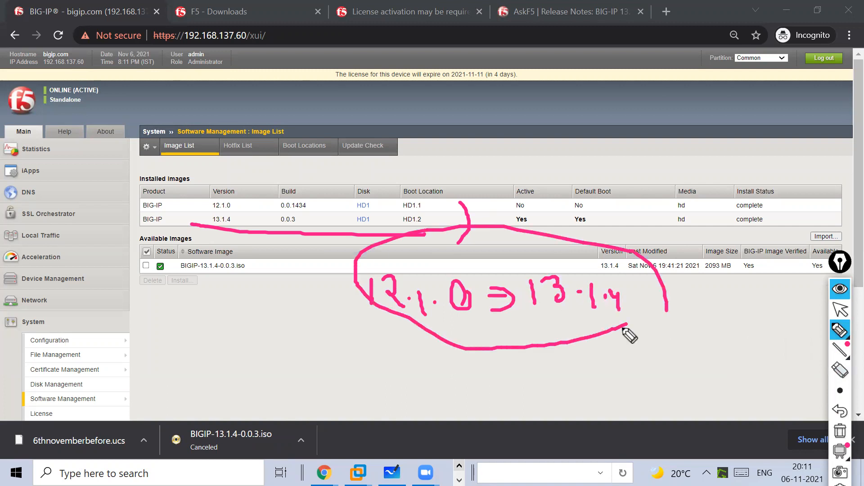
click(840, 432)
- Underline Yes in the Active column and the 13.1.4 row's version and build
drag(345, 235, 593, 234)
drag(518, 226, 558, 231)
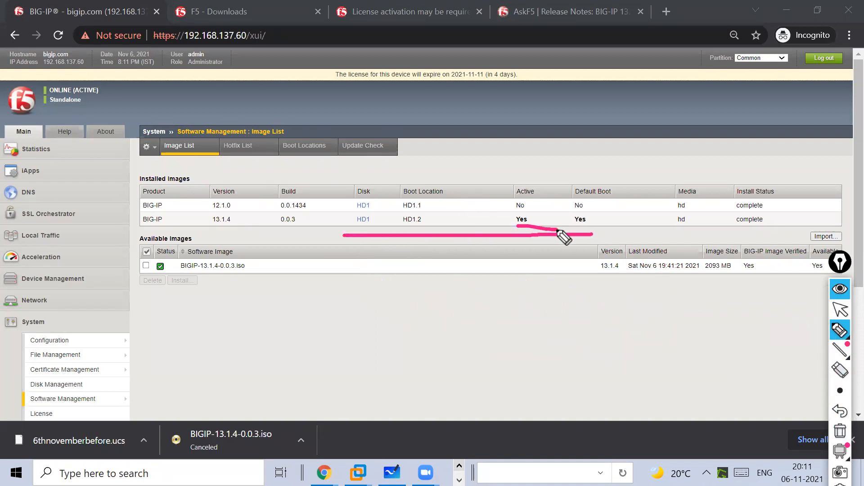
drag(214, 233, 353, 233)
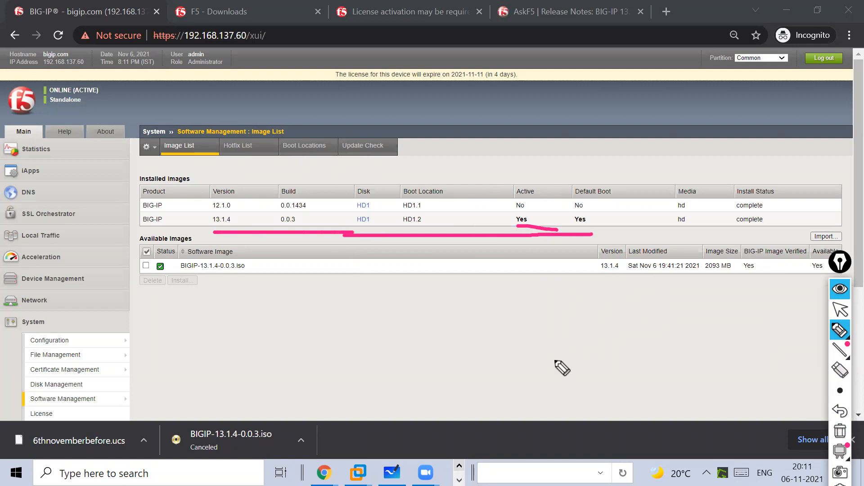
click(840, 309)
- Search Windows for putty and launch PuTTY
key(super)
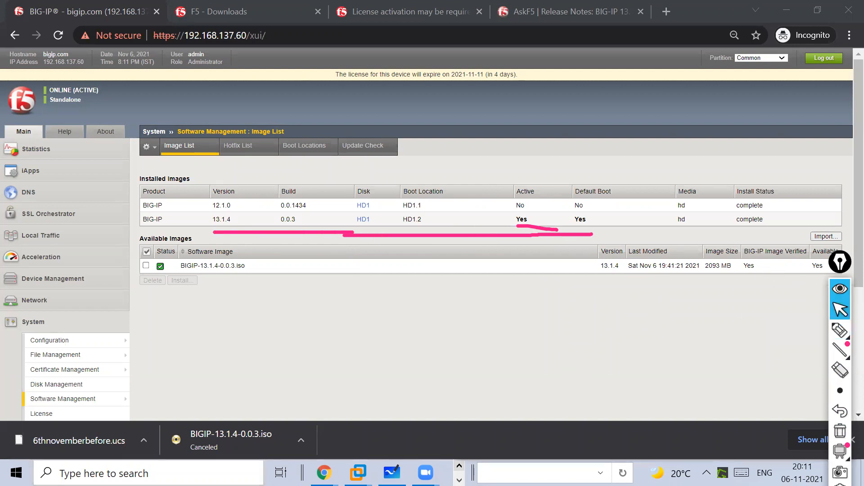
text(putty)
key(Return)
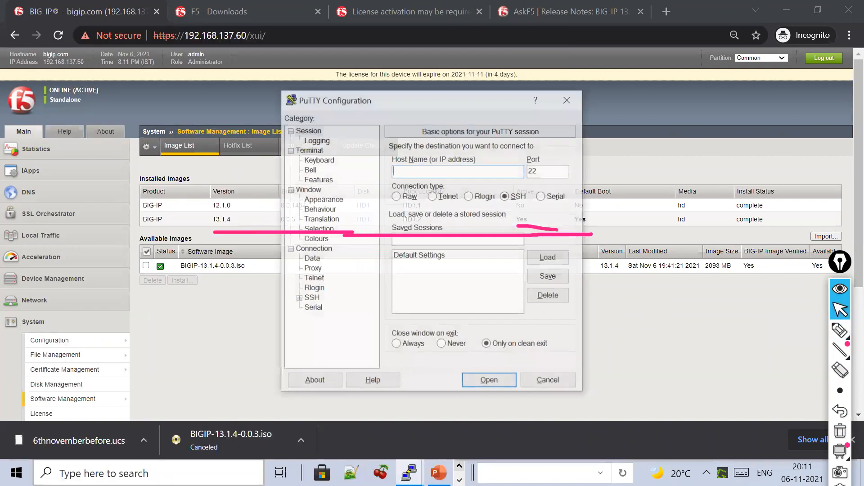
- Open an SSH session to 192.168.137.60 and reload the Image List beside the terminal
text(192.)
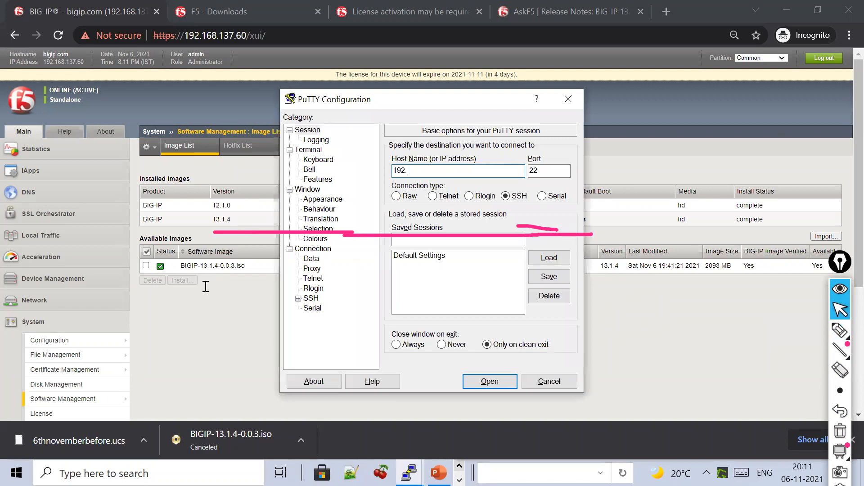
text(168.137.60)
key(Return)
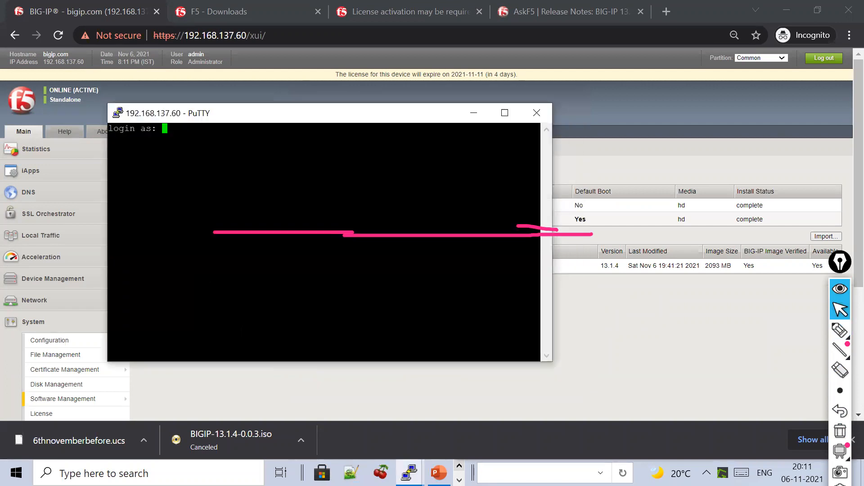
drag(257, 115, 600, 137)
click(50, 396)
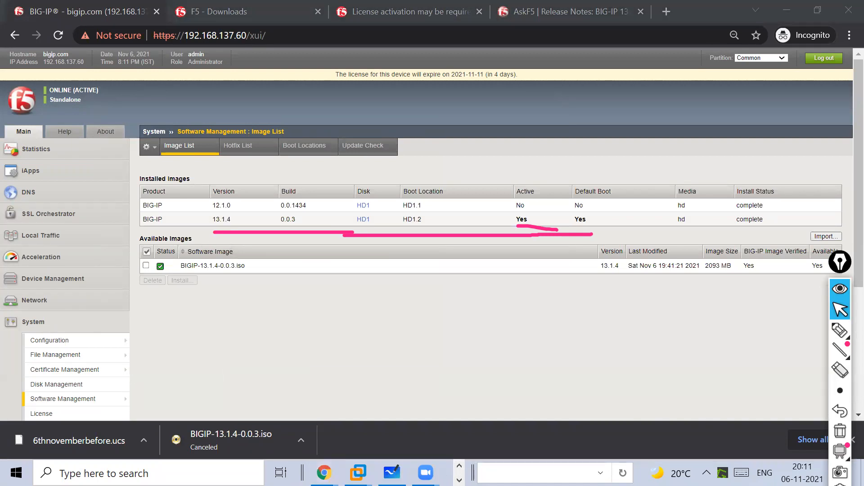
- Dismiss the old session's Fatal Error and log in to the new session with the password
click(459, 480)
click(409, 473)
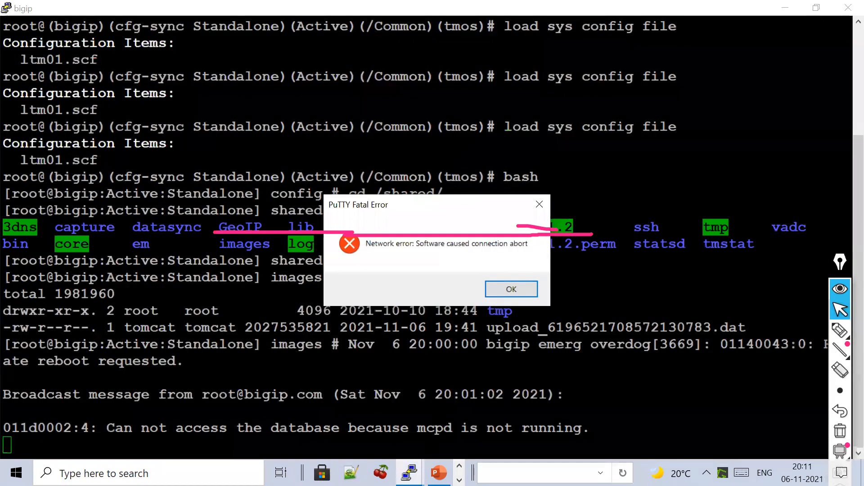
click(539, 205)
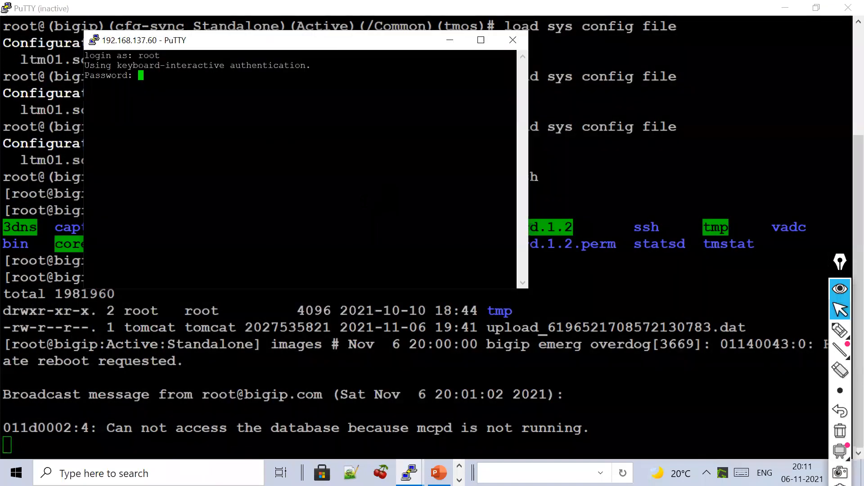
key(Return)
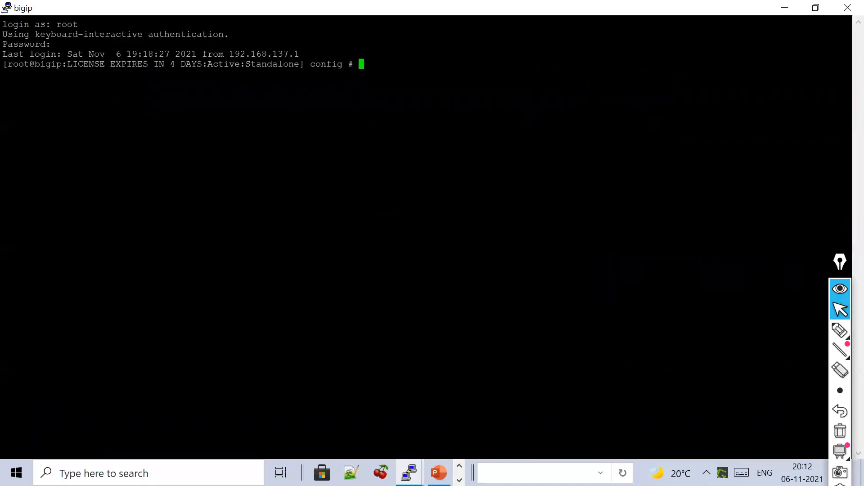
- Start tmsh and run 'show sys software' to list the installed volumes
text(tmsh)
key(Return)
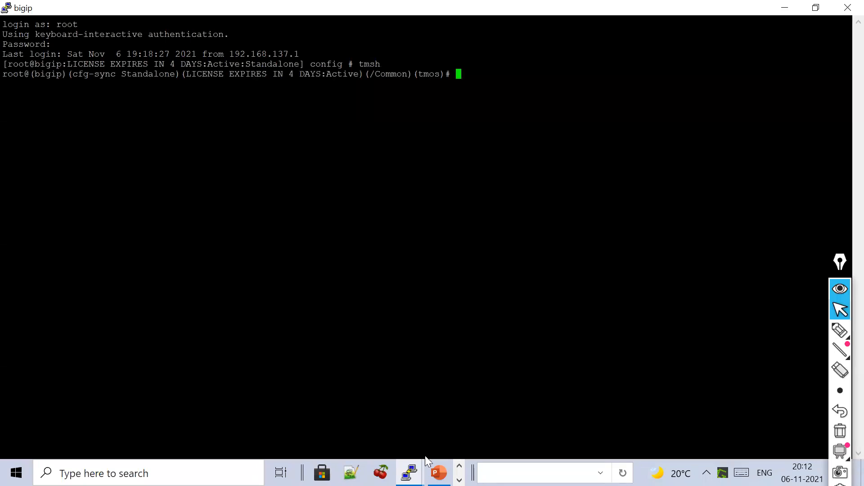
click(439, 473)
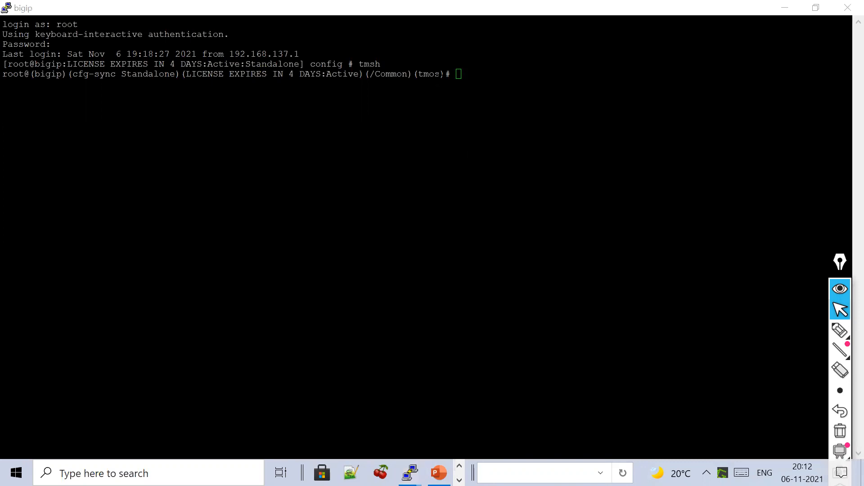
click(442, 75)
text(show)
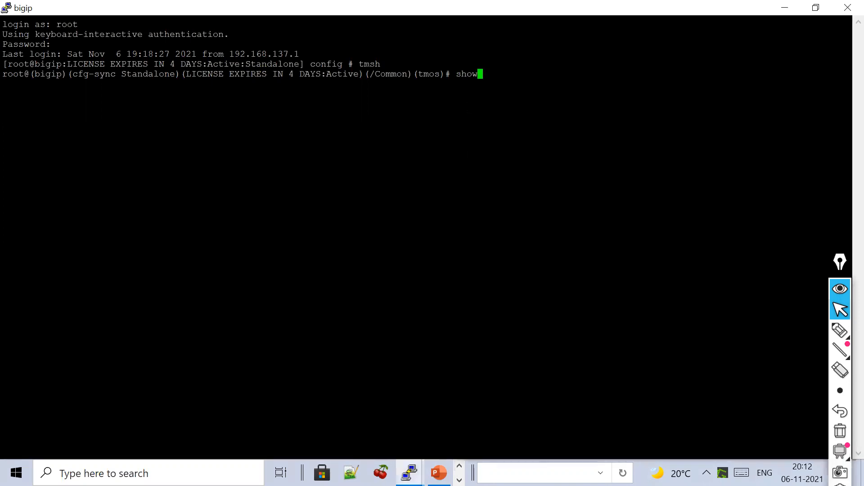
text( sys software)
key(Return)
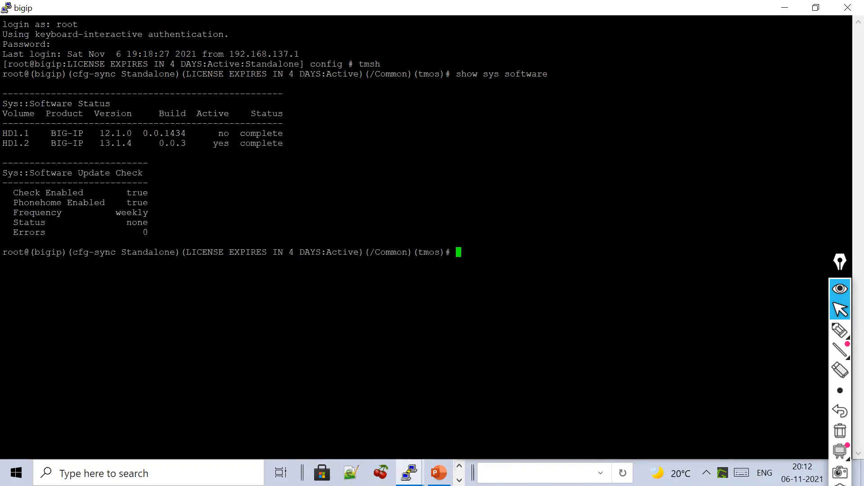
- Highlight the HD1.2 row showing BIG-IP 13.1.4 as active in the output
drag(117, 123, 288, 153)
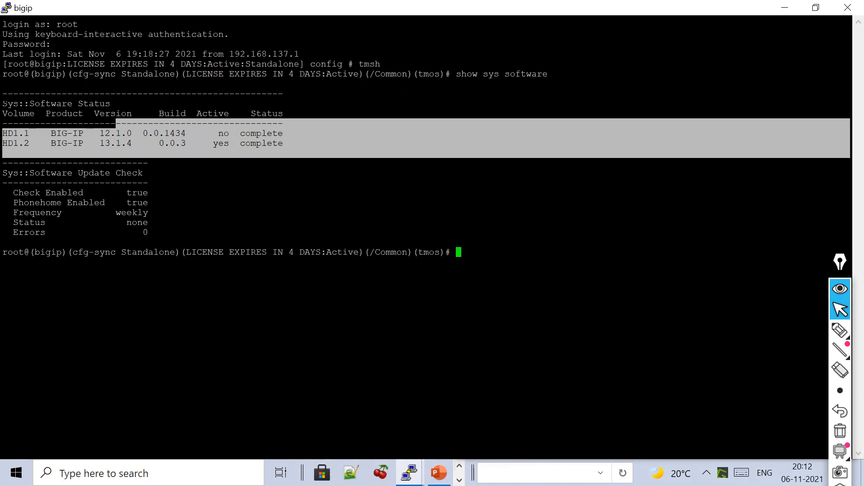
drag(117, 124, 2, 93)
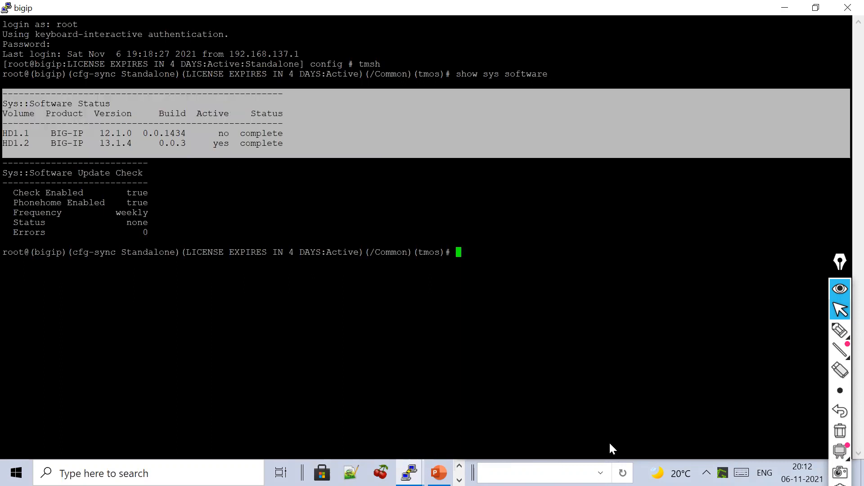
click(609, 444)
drag(288, 153, 36, 74)
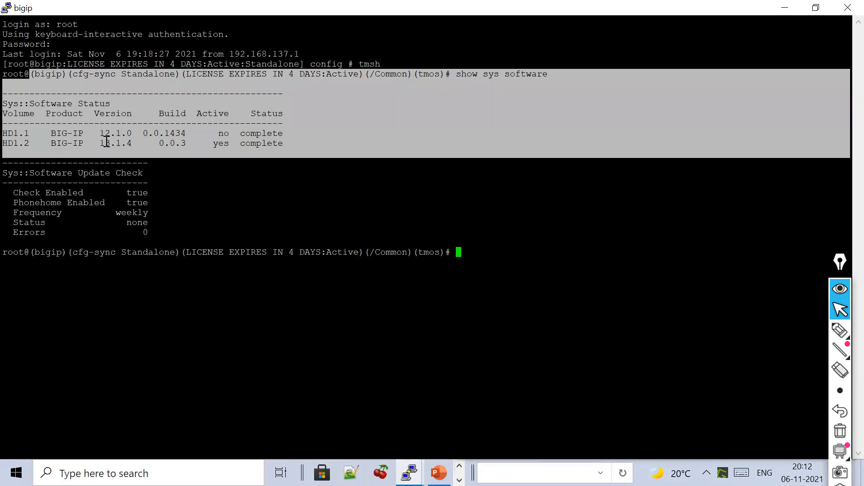
triple_click(107, 143)
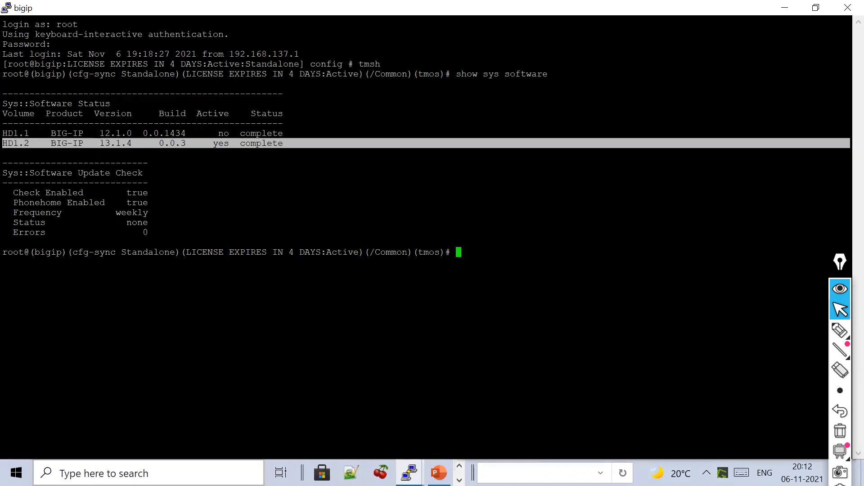
key(super)
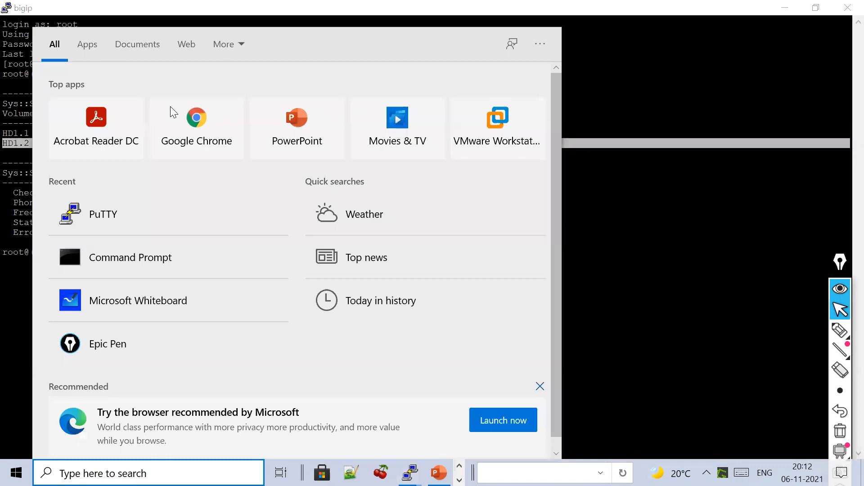
click(170, 107)
click(847, 37)
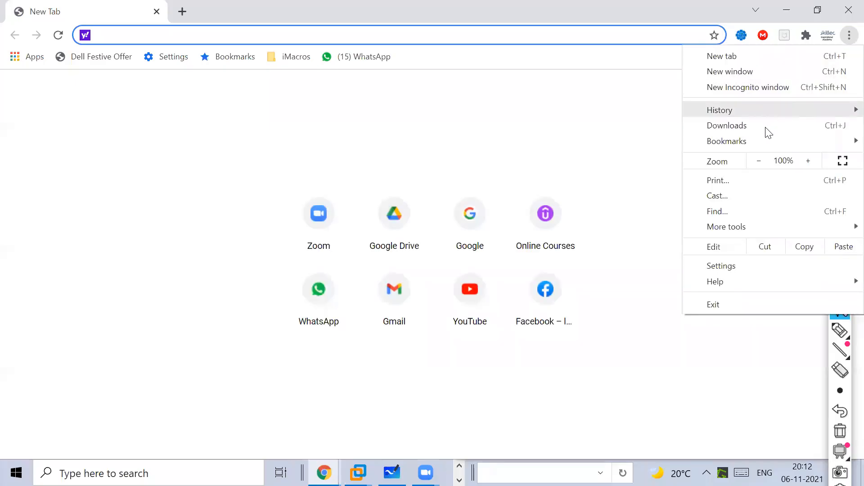
click(767, 87)
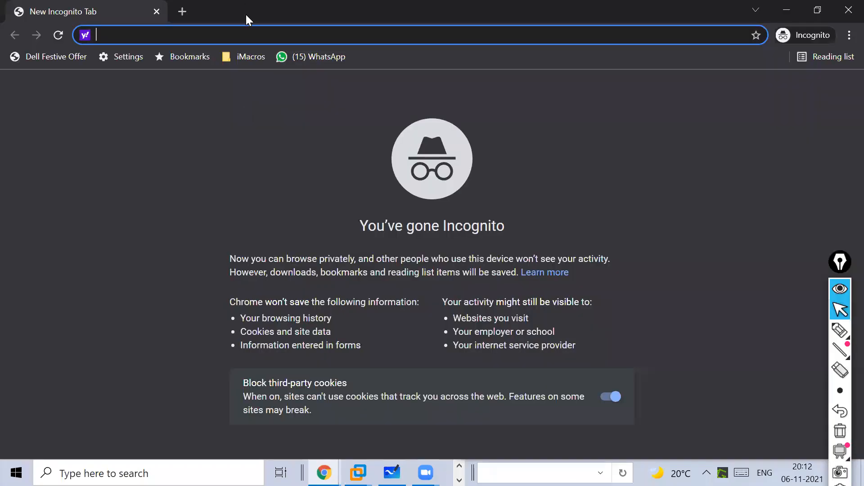
text(https:)
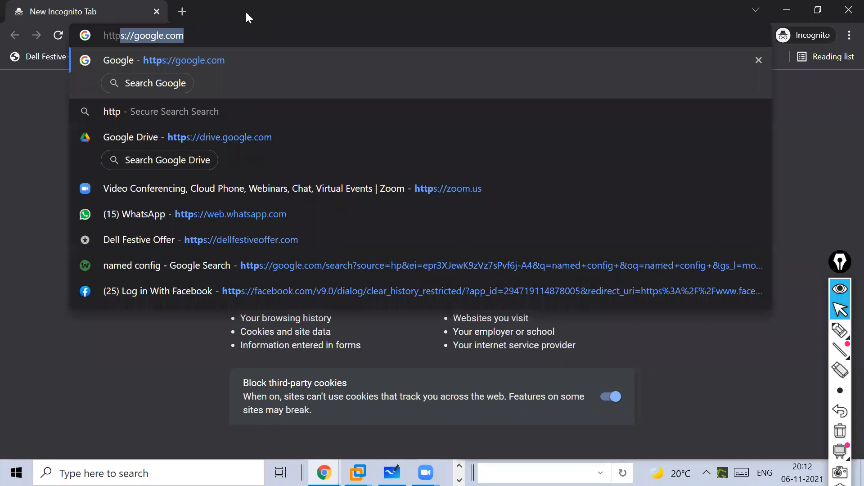
text(//192.168.1.)
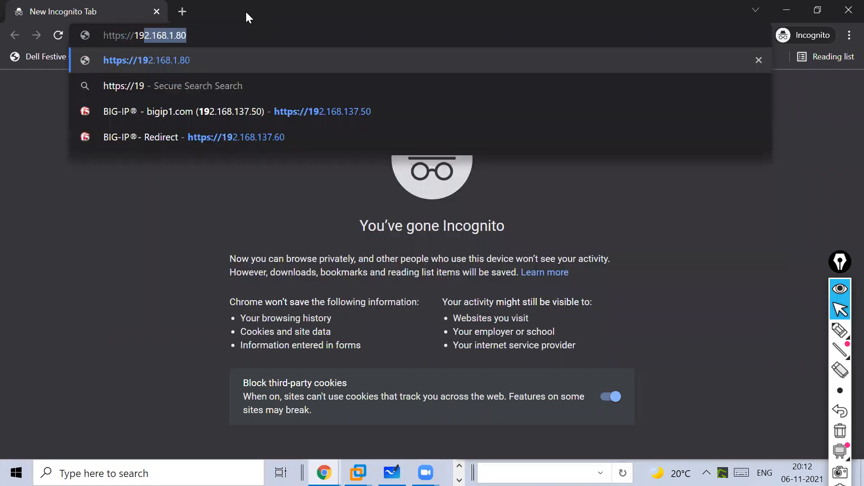
key(BackSpace)
text(3)
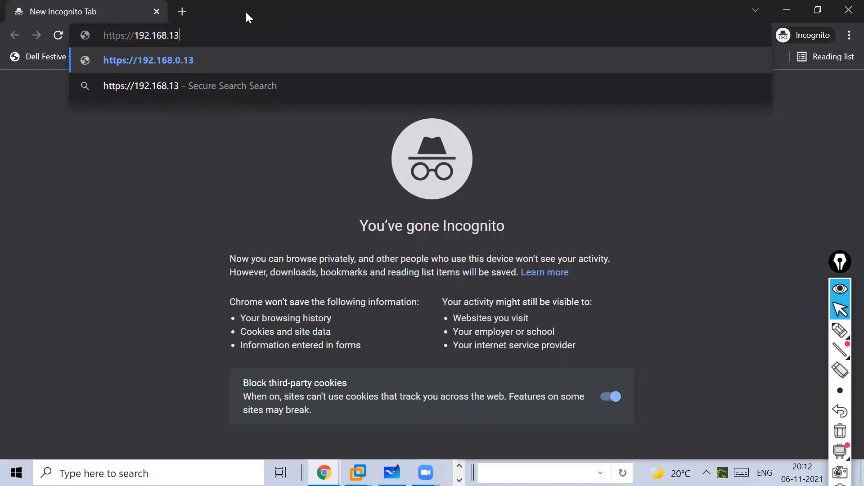
text(7.60)
key(Return)
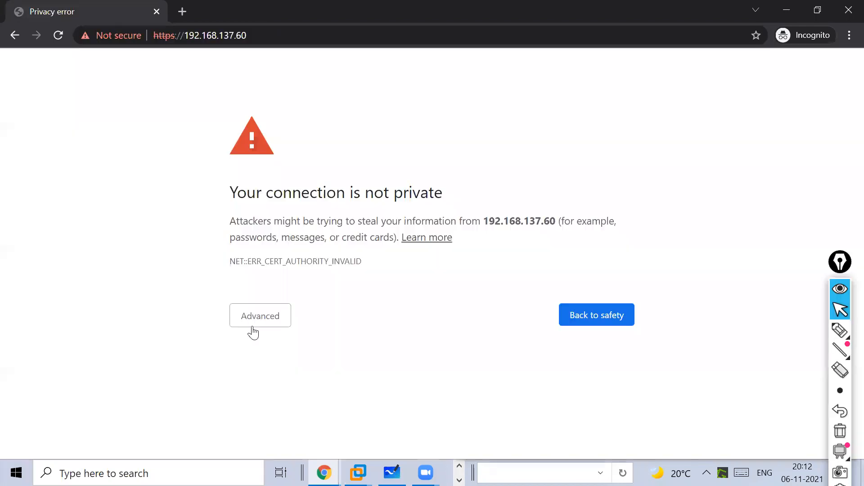
- Bypass the certificate warning and enter the admin username on the login page
click(254, 332)
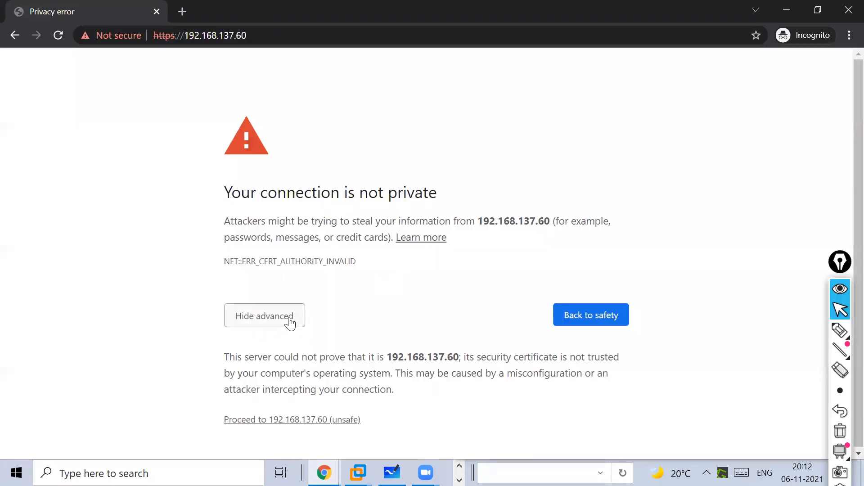
click(285, 420)
text(admin)
key(Tab)
- Log in to the BIG-IP and scroll to the Software Management Image List
text(admi)
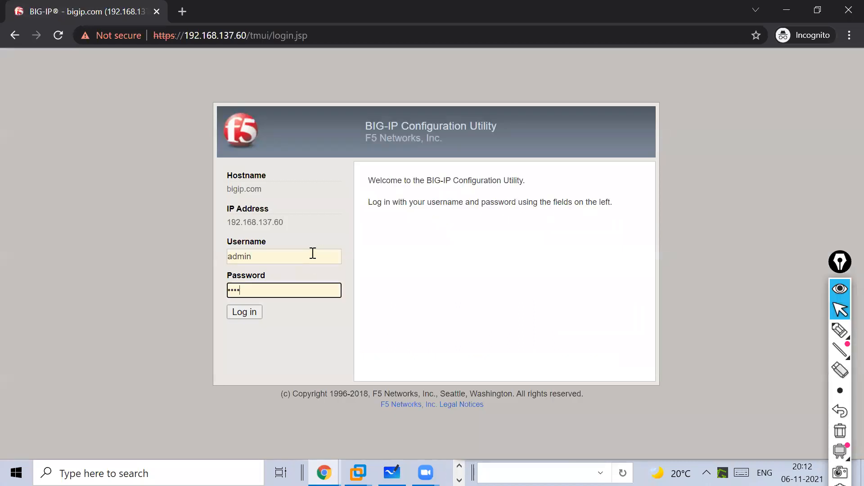
key(Return)
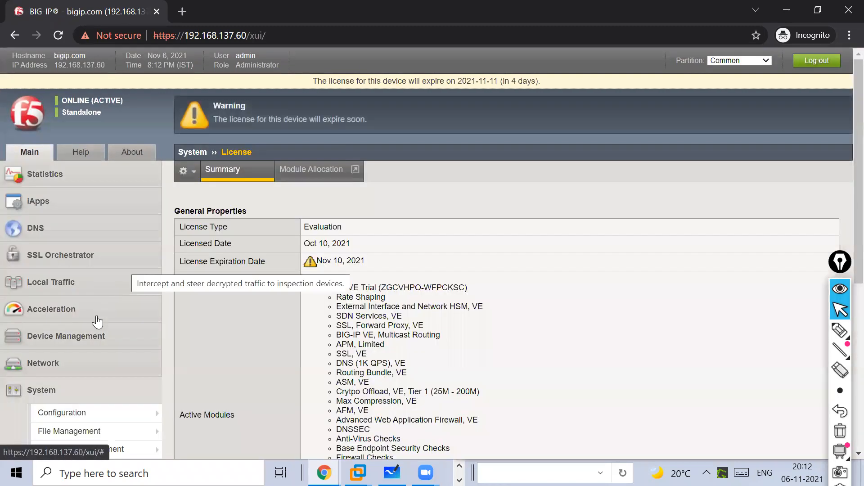
scroll(95, 335, down, 1)
scroll(360, 308, down, 2)
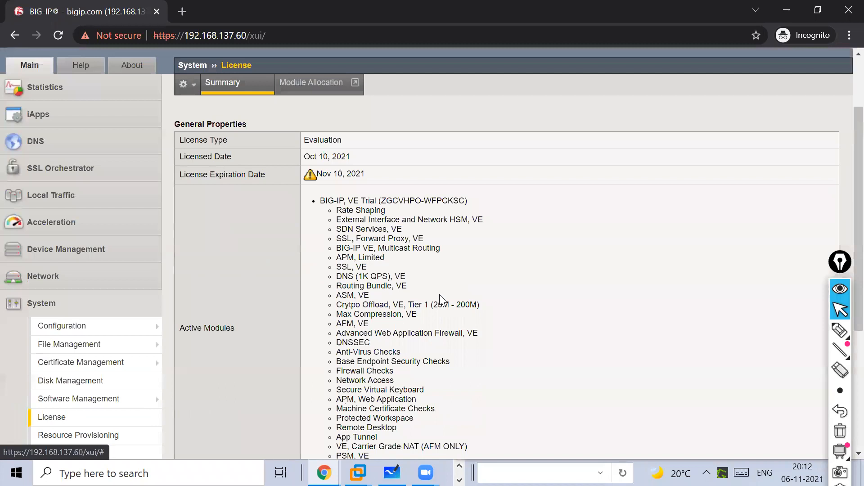
scroll(676, 262, down, 1)
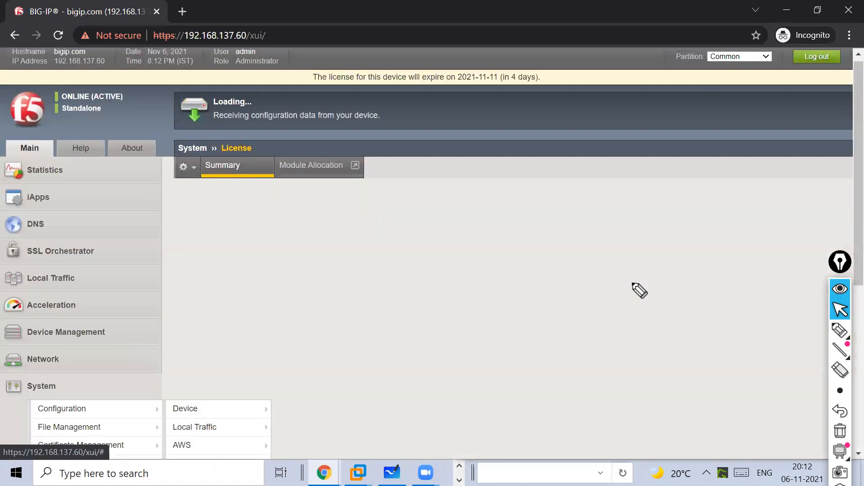
- Underline the installed 13.1.4 image row and add a circled '12 ⇒ 13' note
click(840, 330)
drag(235, 275, 632, 284)
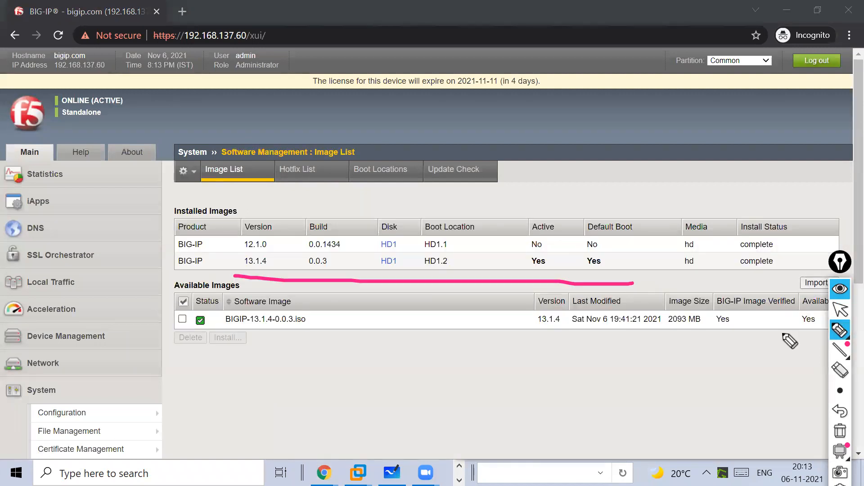
drag(516, 168, 516, 193)
mouse_move(524, 174)
mouse_down()
mouse_move(552, 189)
mouse_move(563, 184)
mouse_up()
mouse_move(575, 183)
mouse_down()
mouse_move(589, 181)
mouse_move(586, 193)
mouse_up()
drag(623, 165, 626, 191)
drag(631, 174, 638, 227)
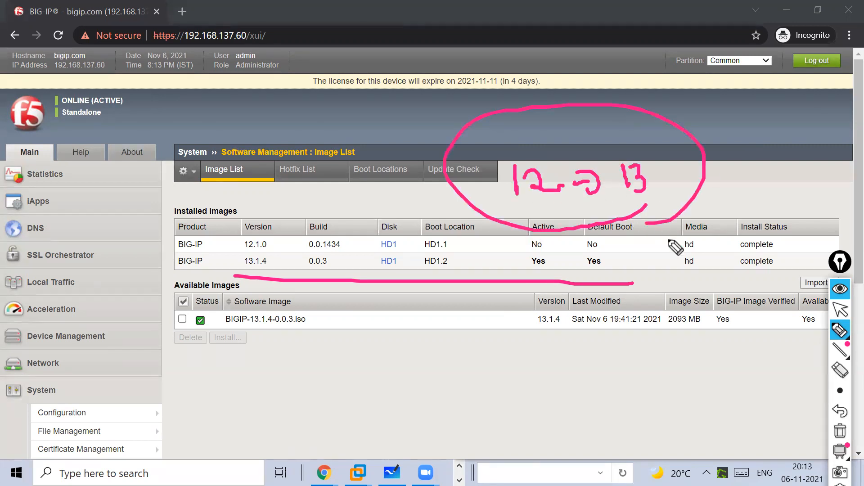
click(840, 310)
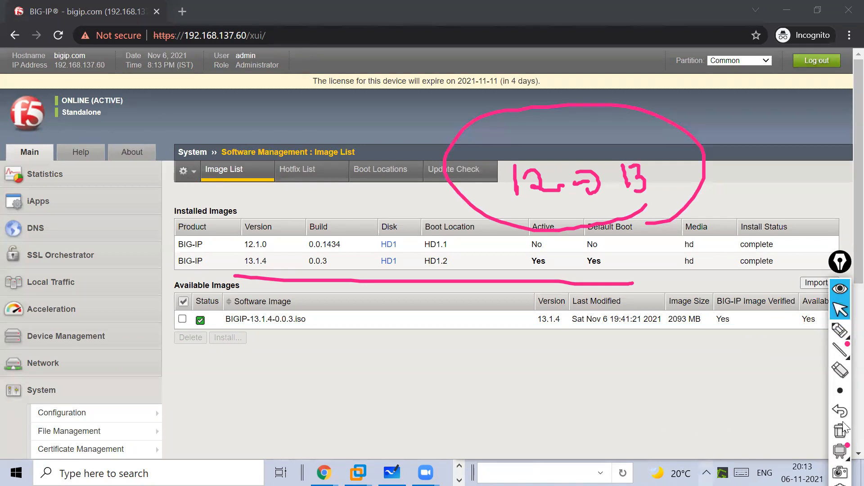
drag(839, 262, 830, 102)
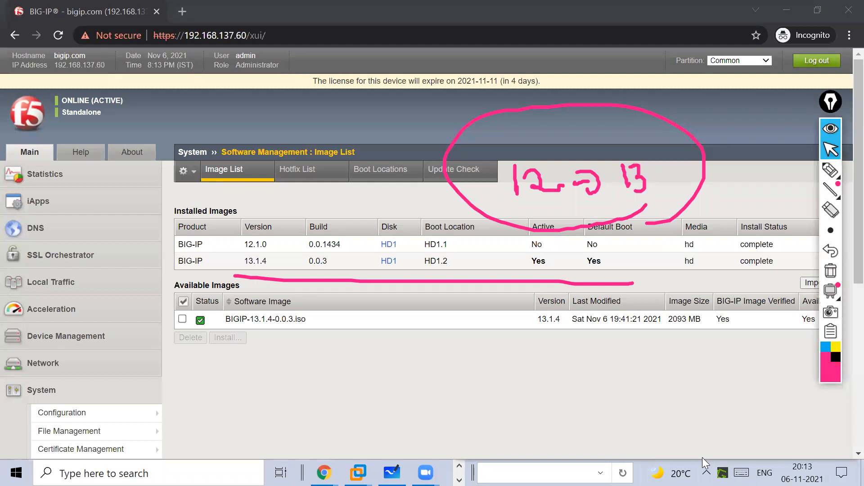